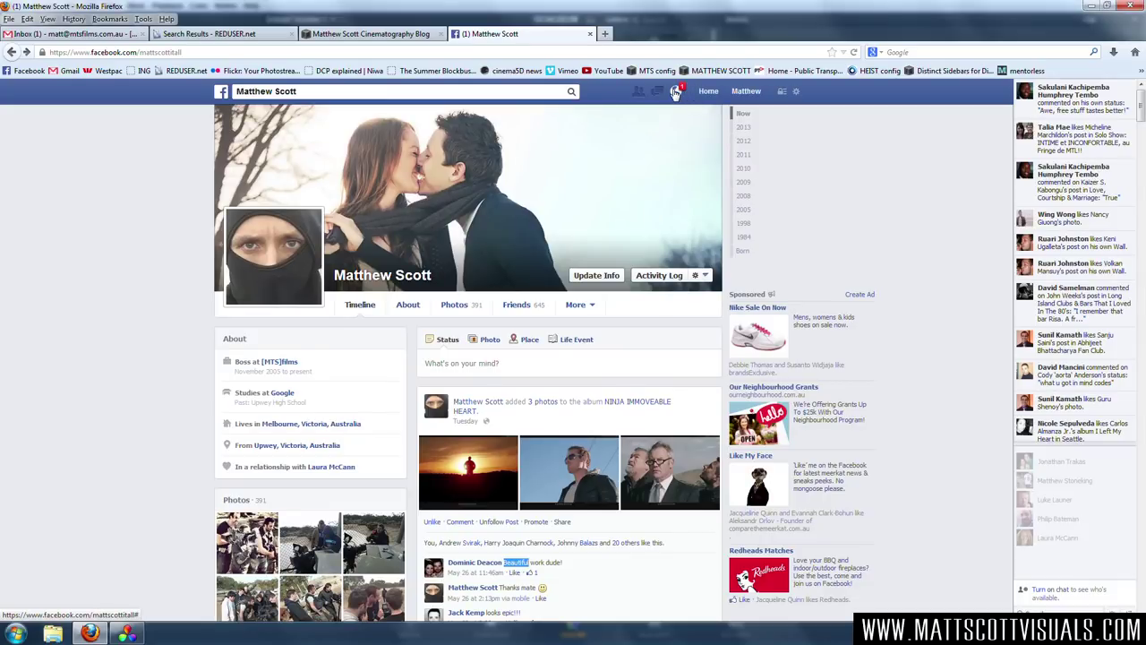
Step: Check the Facebook notifications, open the group post, and return to the profile page
click(678, 92)
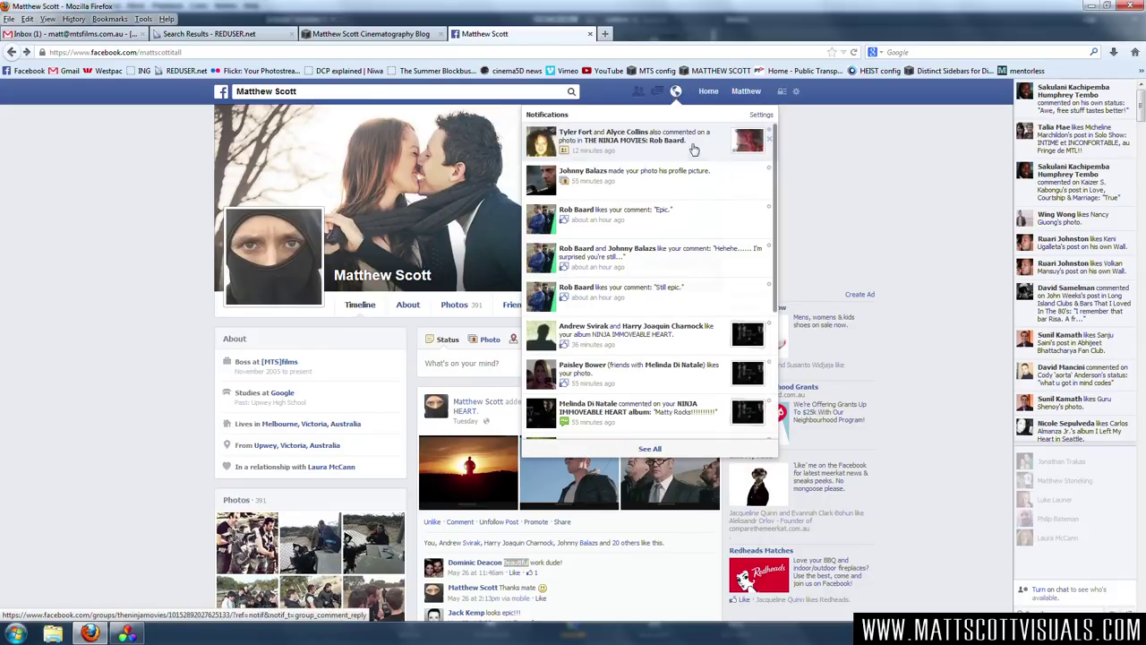
click(722, 159)
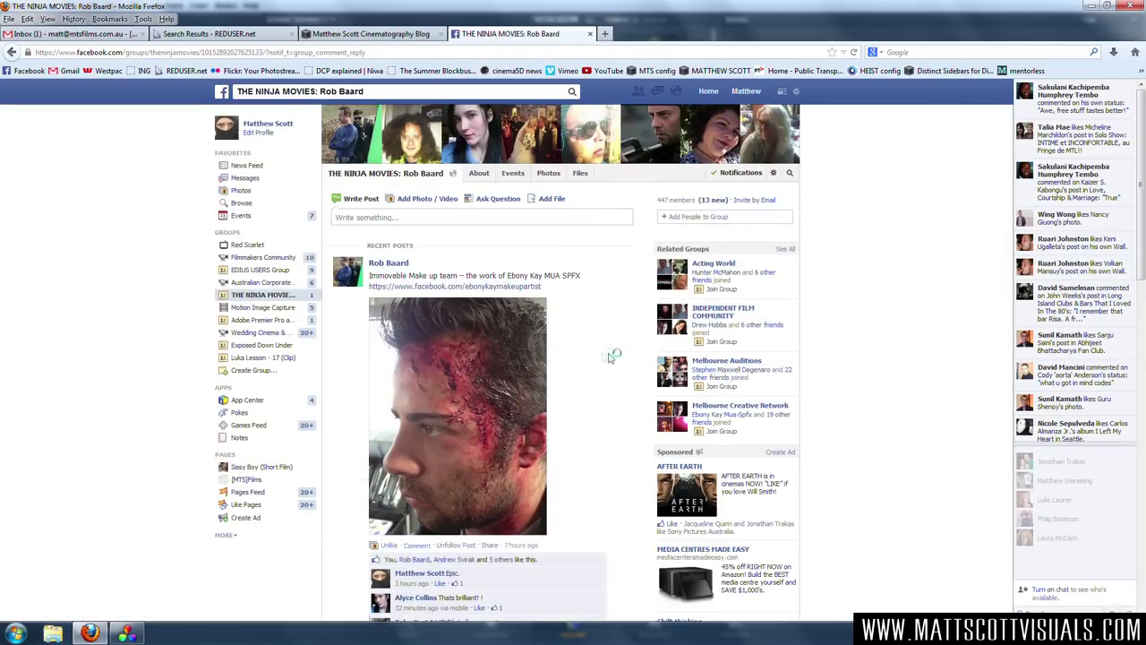
click(749, 91)
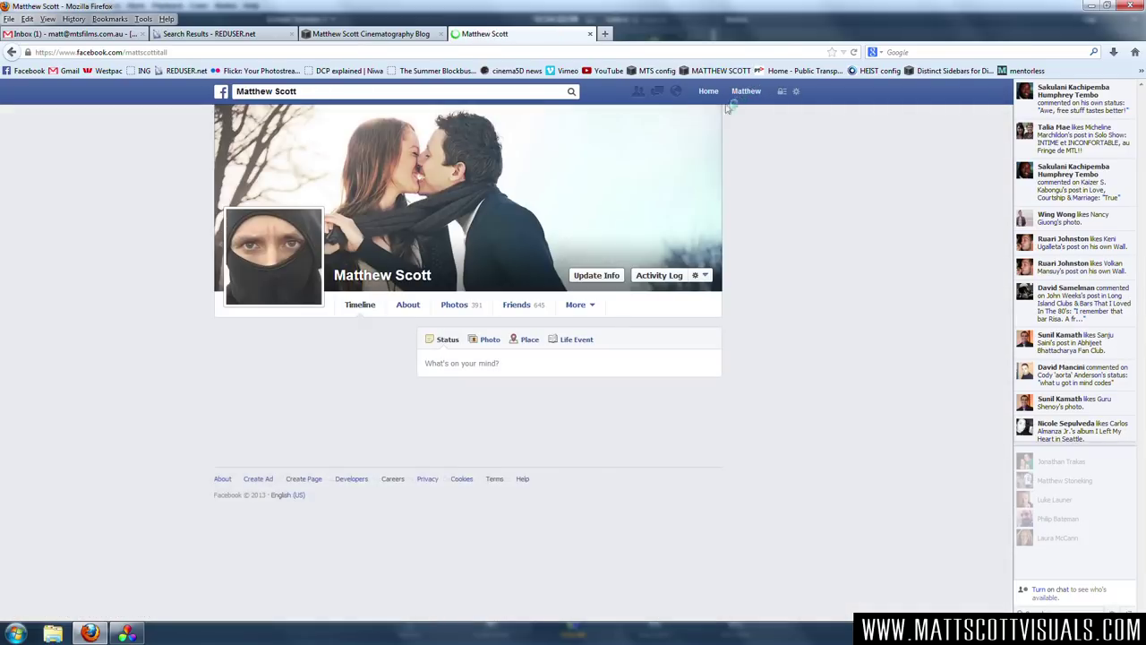
Step: Scroll down through the profile timeline, then switch over to DaVinci Resolve
scroll(585, 435, down, 5)
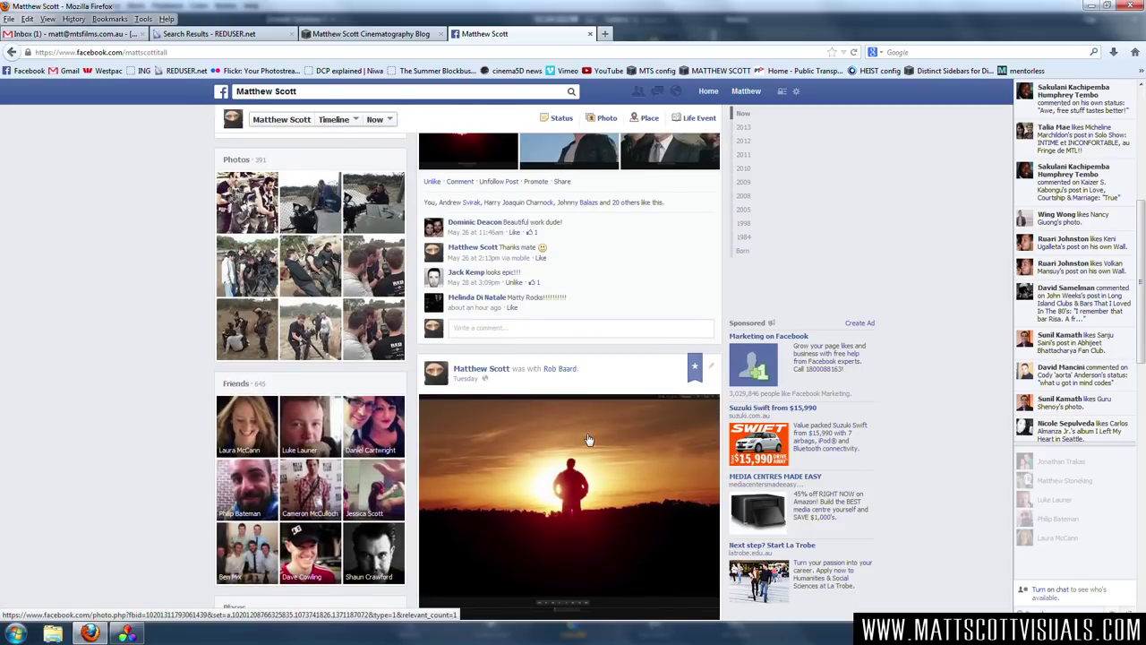
scroll(585, 435, down, 3)
scroll(586, 437, up, 10)
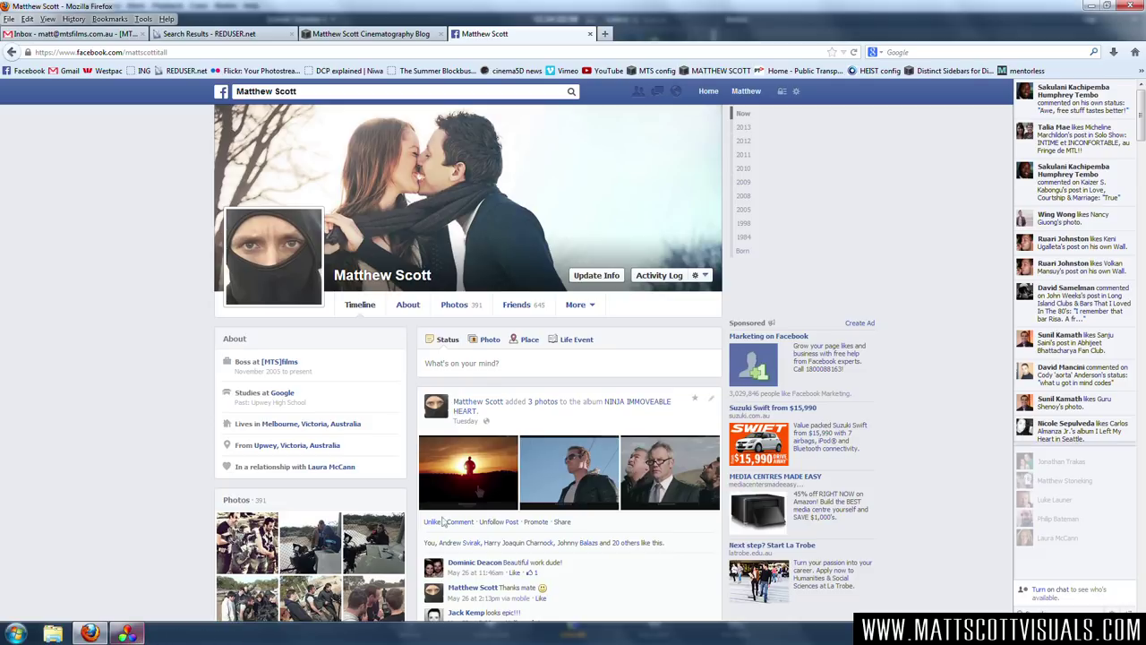
scroll(612, 447, down, 4)
scroll(612, 447, down, 12)
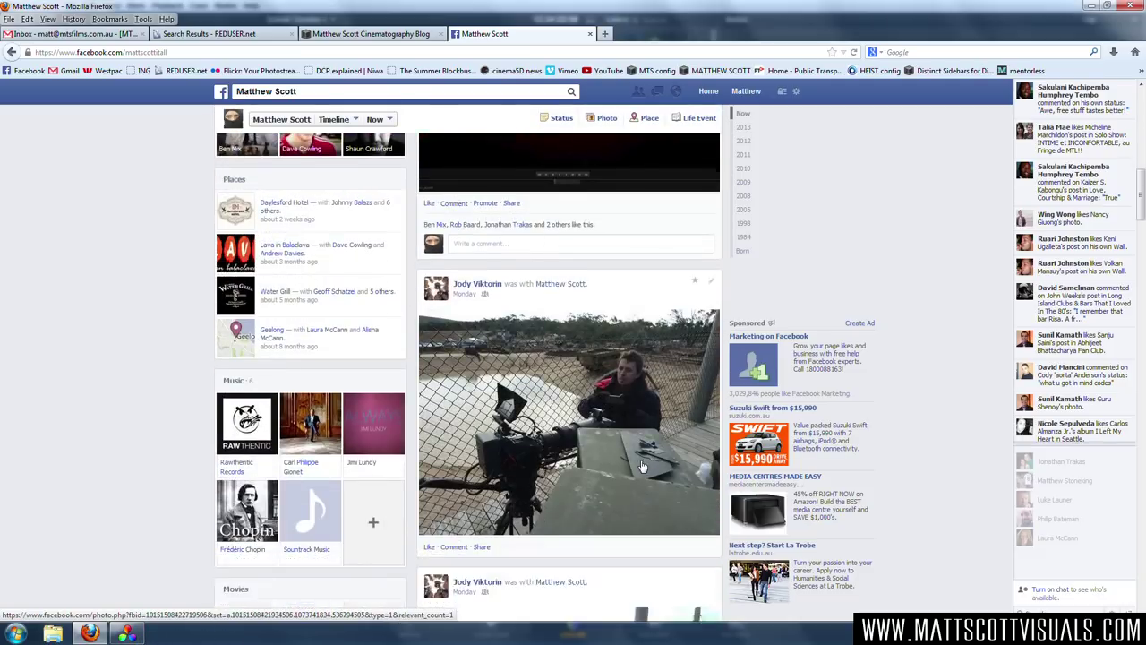
scroll(641, 462, down, 5)
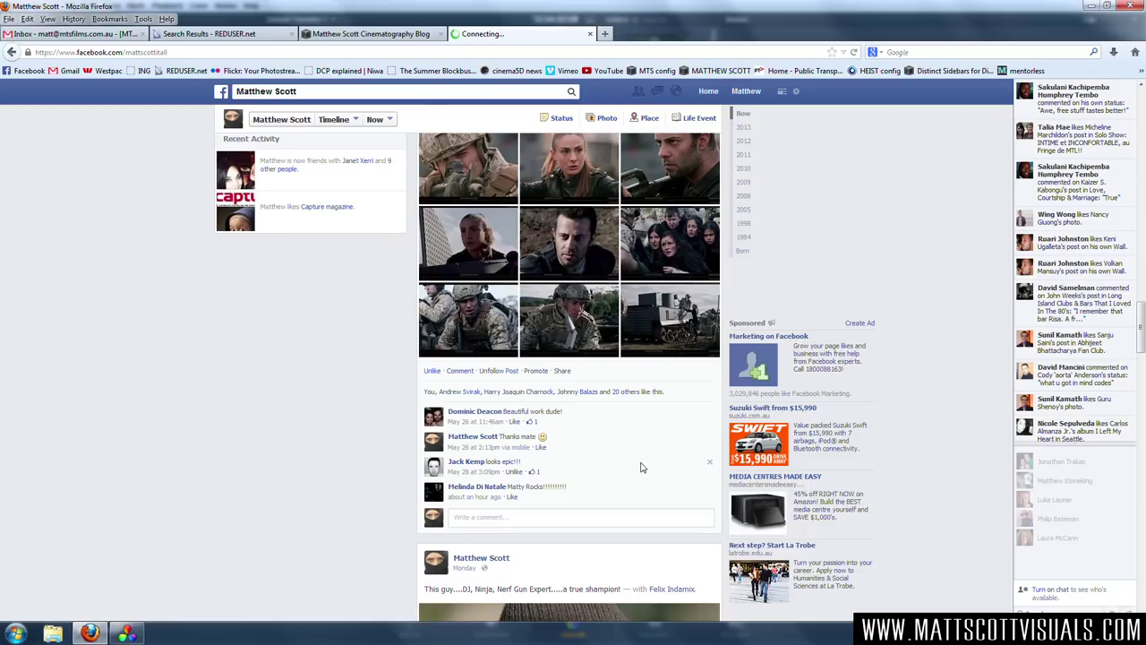
scroll(641, 466, down, 8)
scroll(641, 466, down, 3)
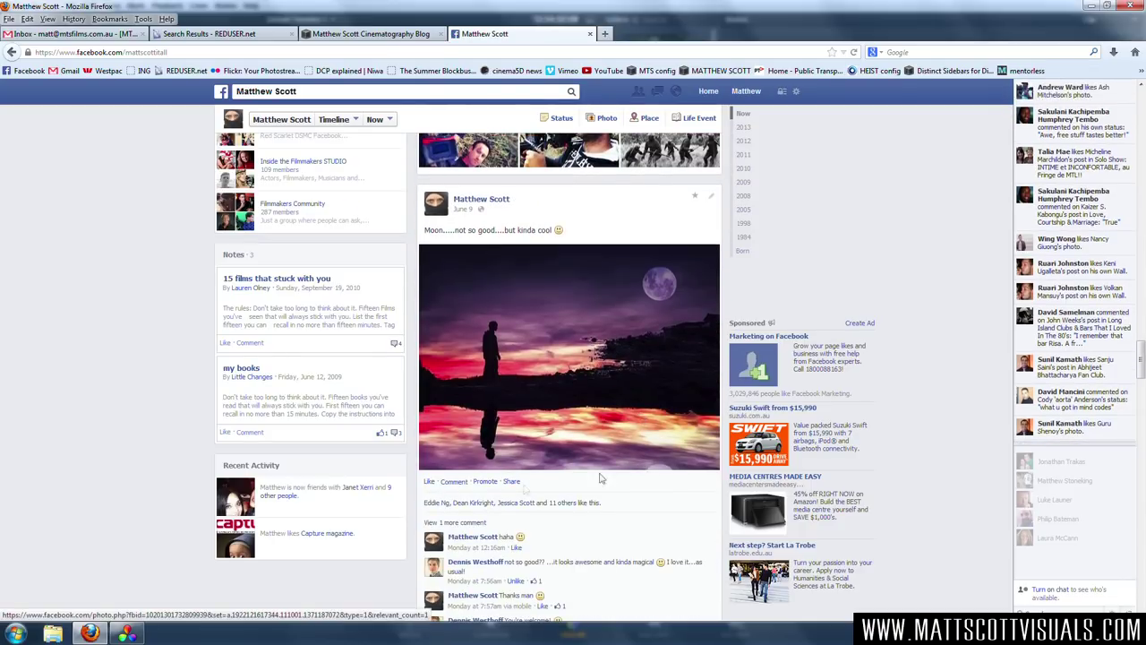
click(132, 635)
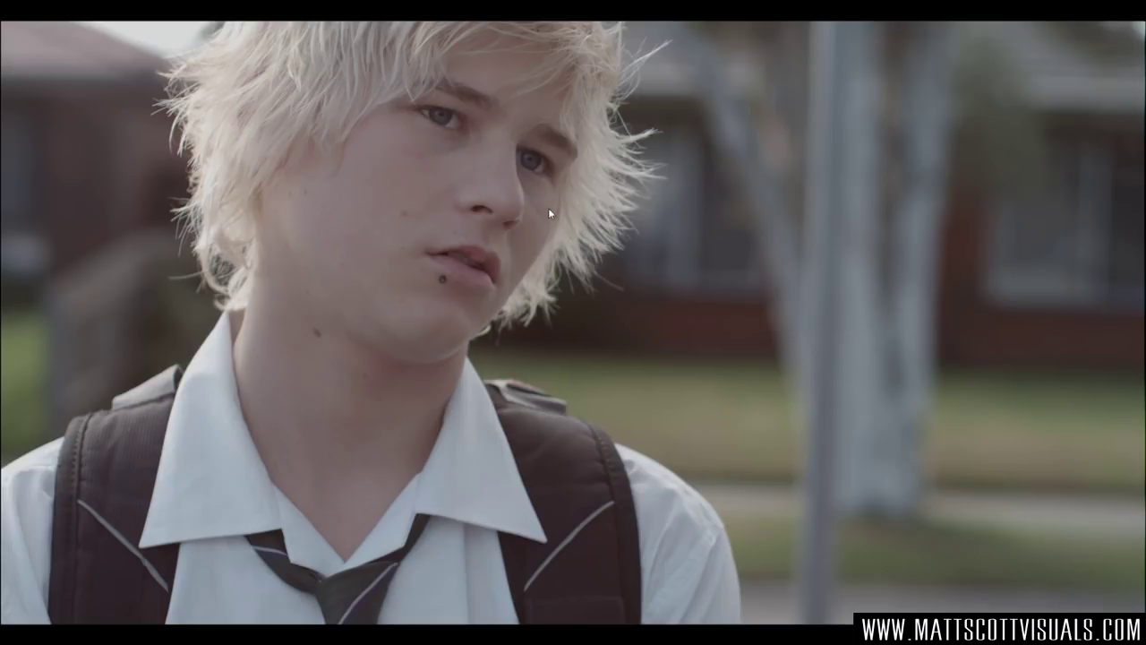
Step: Exit full-screen playback of the schoolboy close-up with Ctrl+F, returning to the Color page
key(ctrl+f)
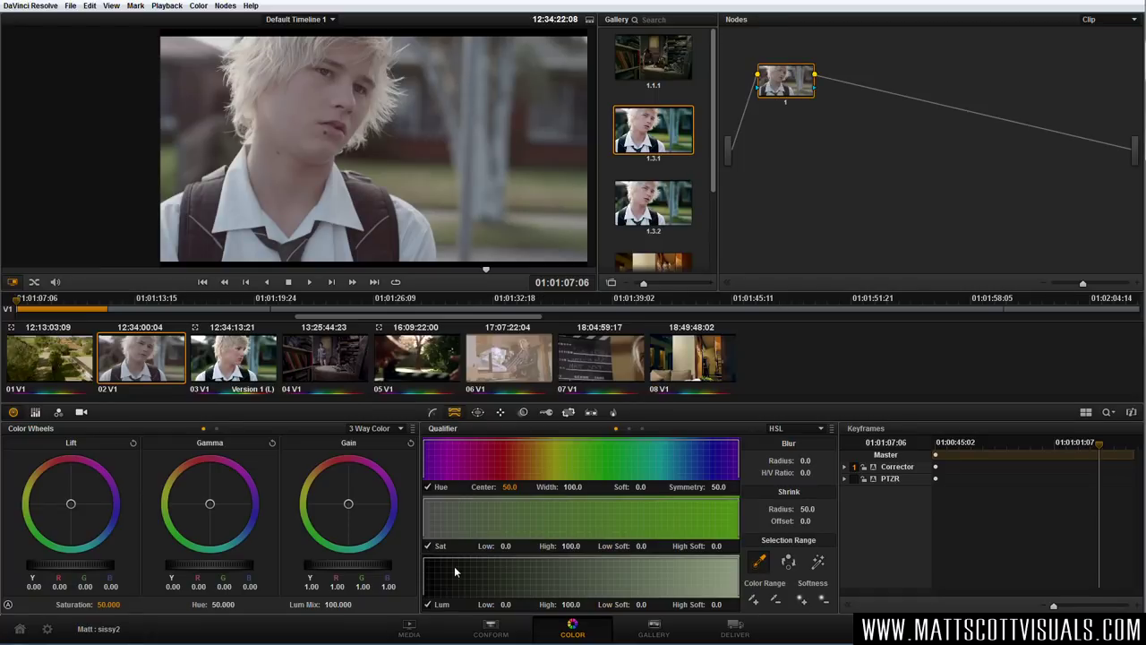
click(412, 631)
click(491, 629)
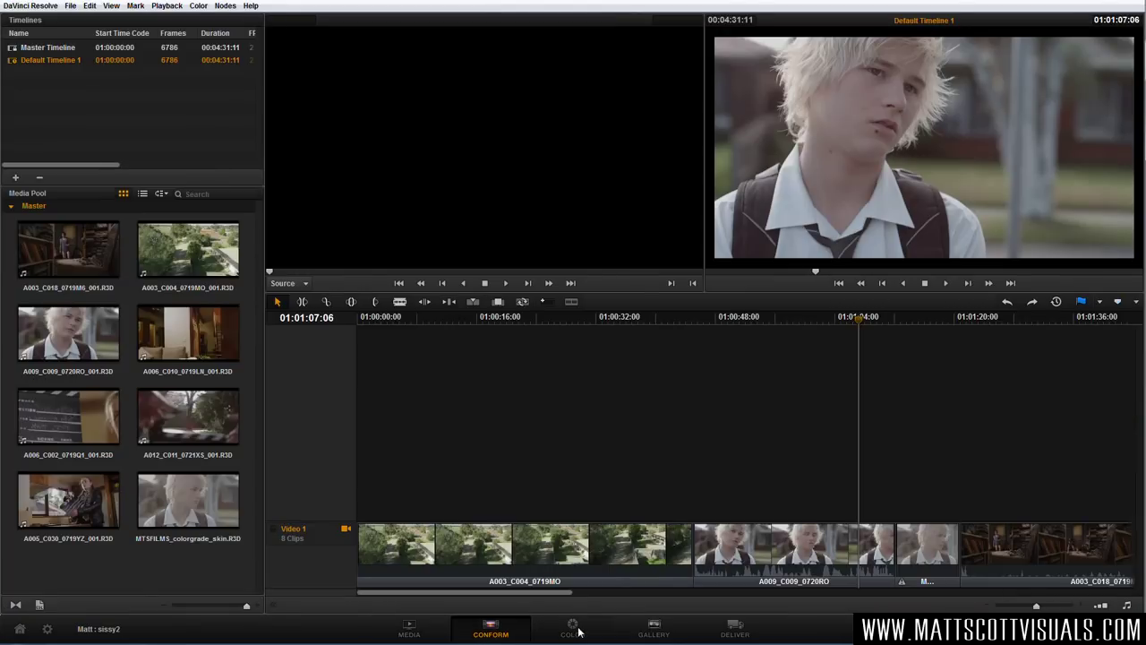
click(409, 631)
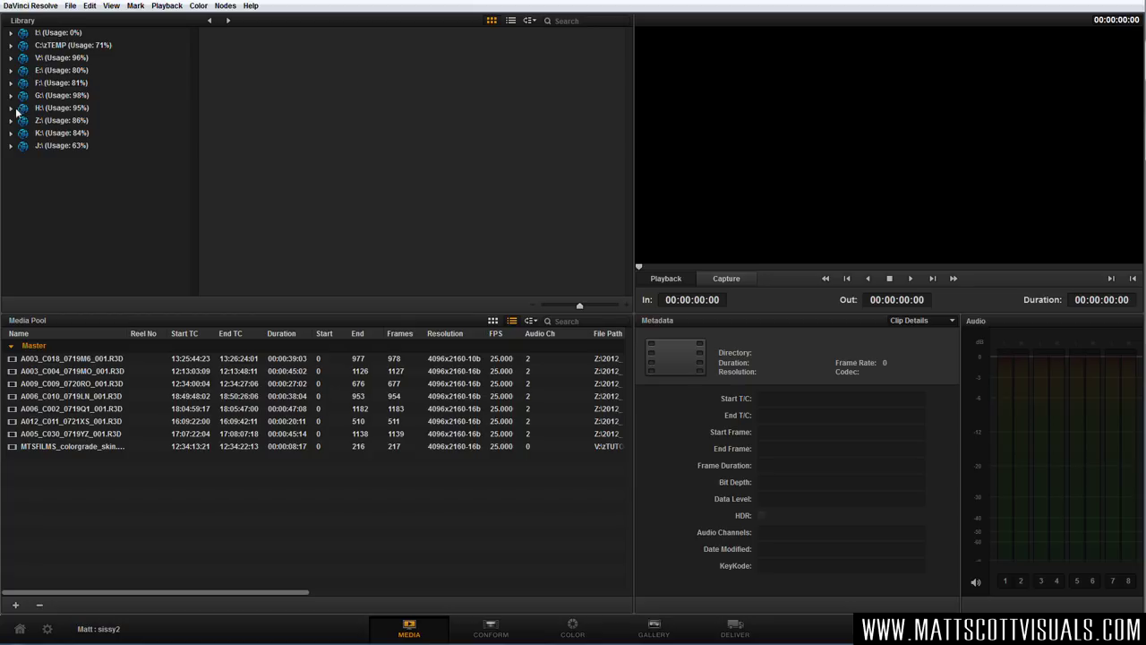
click(53, 384)
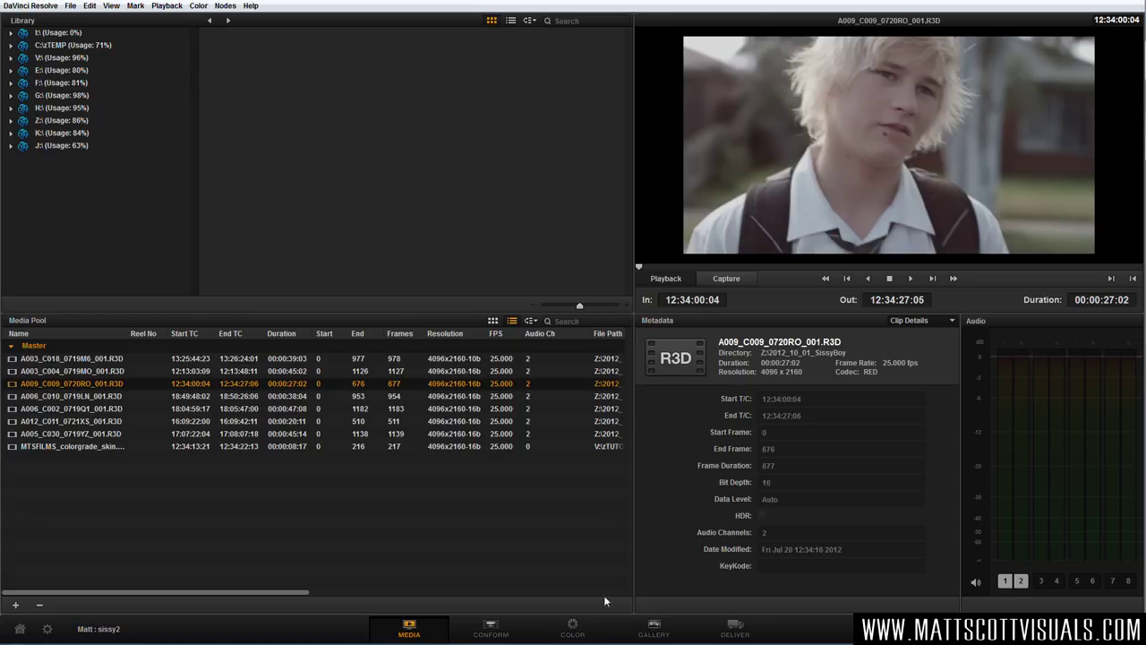
click(490, 629)
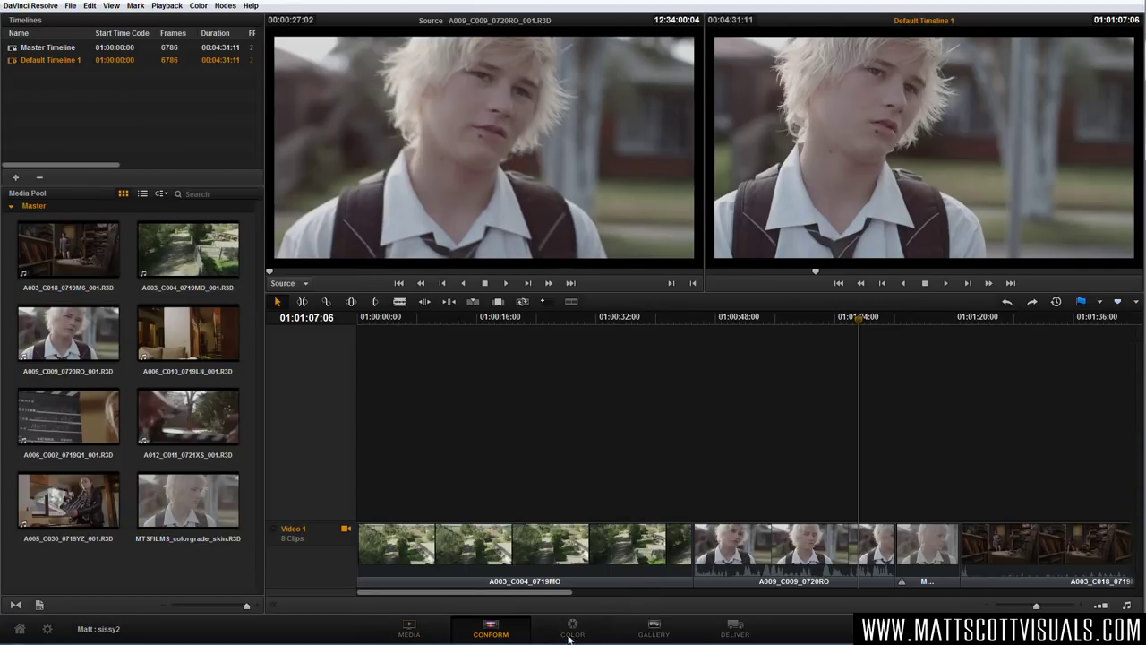
click(572, 630)
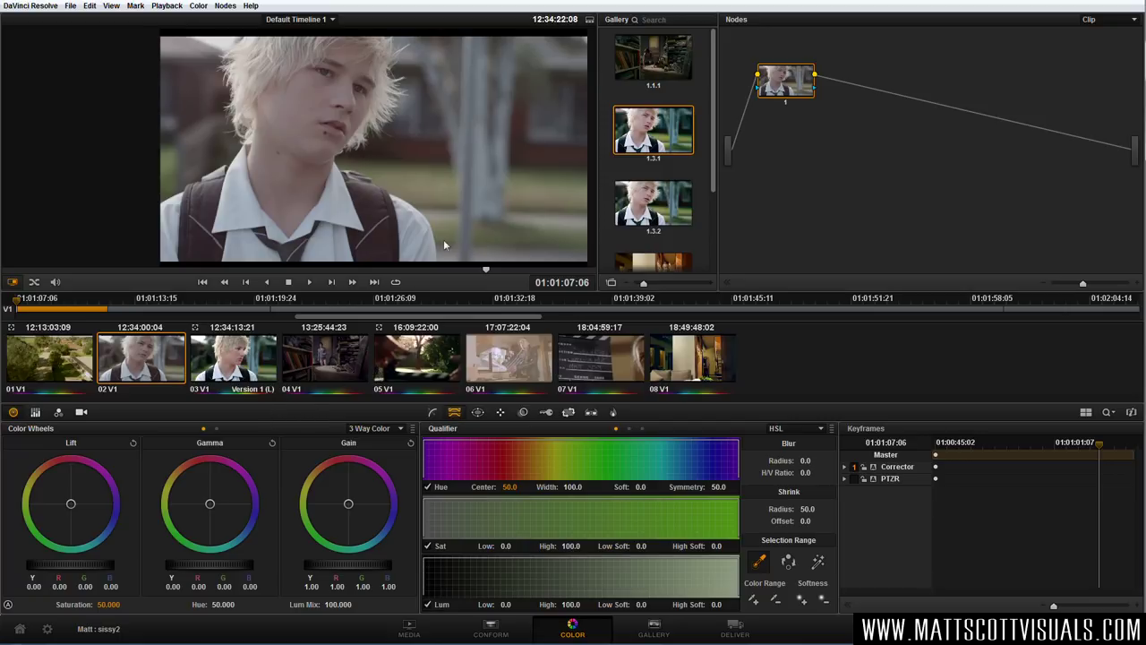
Step: Load clip 03's grade and line up the BALANCE, skin, hair, shirt and eyes nodes
click(229, 367)
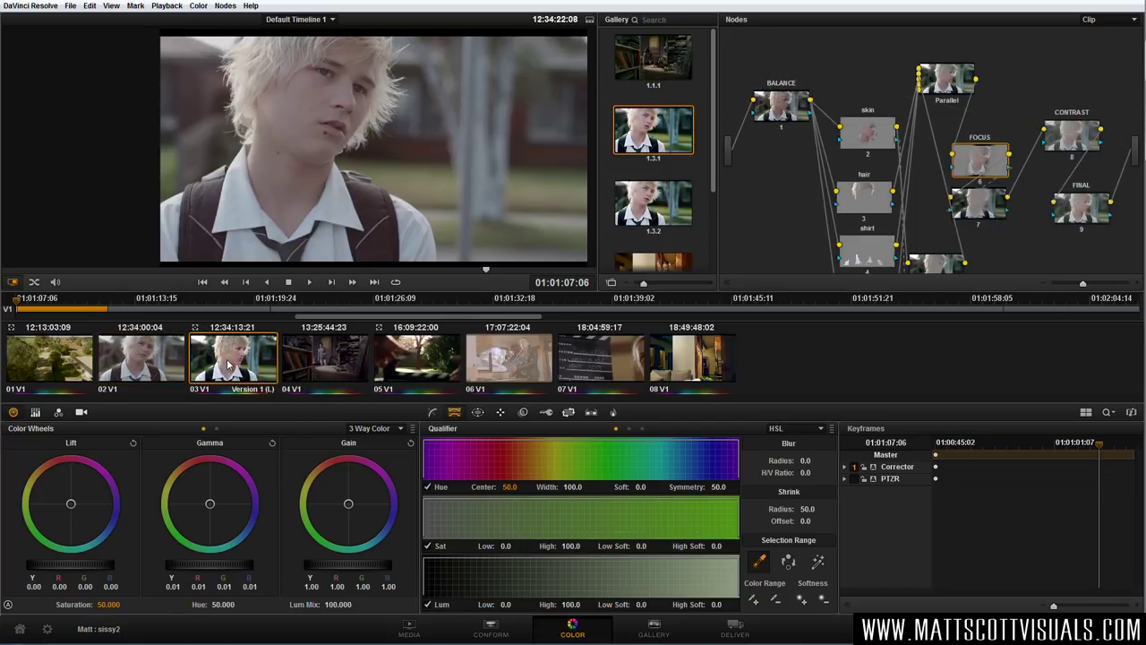
drag(925, 192, 926, 143)
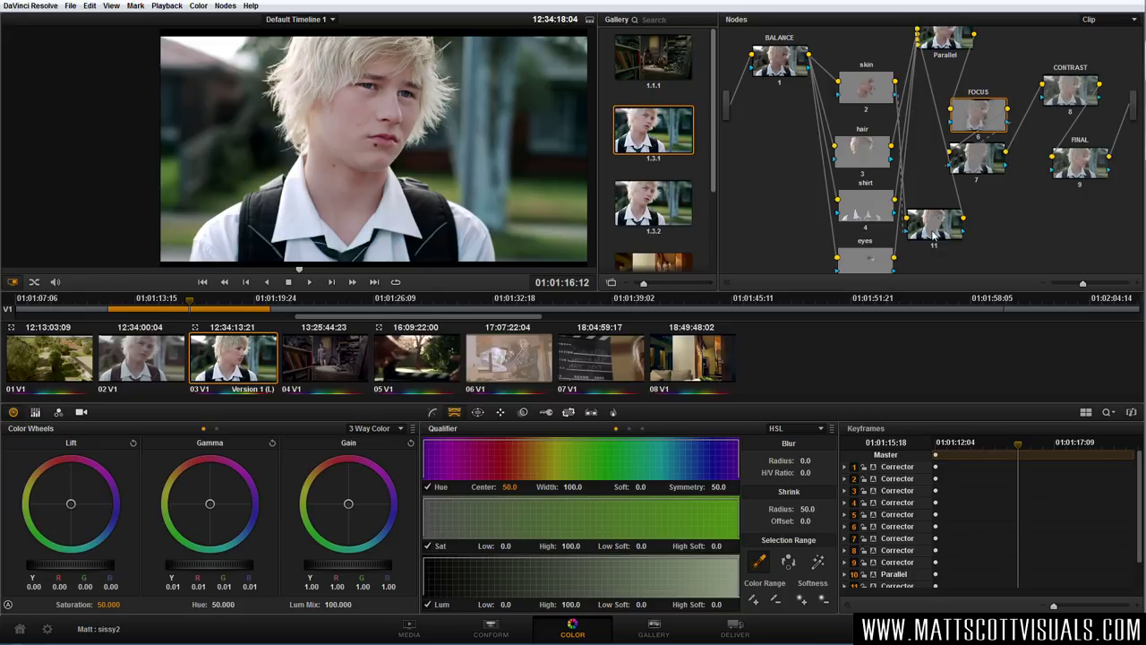
drag(776, 77, 767, 164)
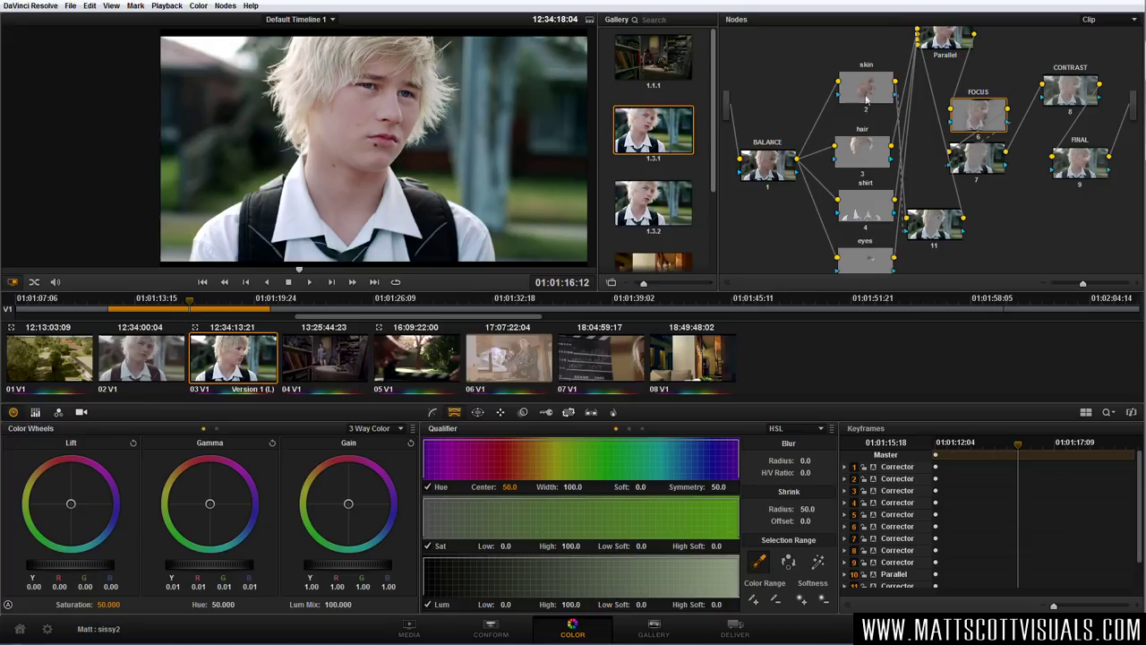
drag(866, 93, 864, 75)
drag(865, 154, 861, 129)
drag(865, 206, 863, 186)
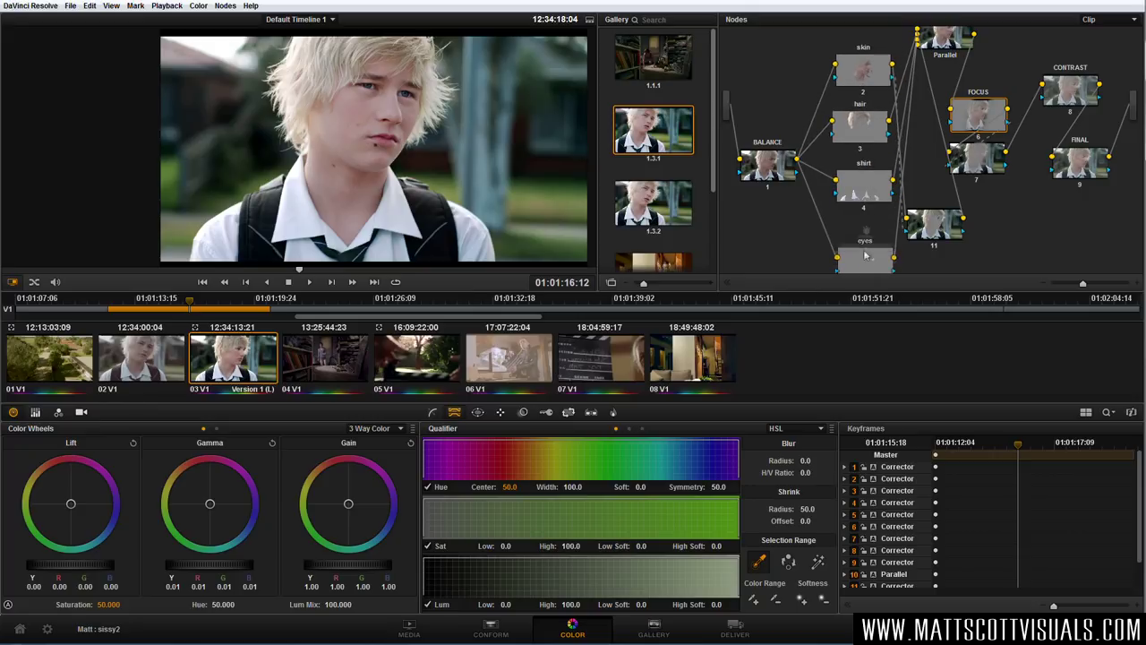
drag(865, 255, 869, 223)
Step: Nudge node 7, FOCUS, CONTRAST and FINAL into place, then select clip 02
drag(982, 161, 1006, 179)
drag(978, 114, 996, 112)
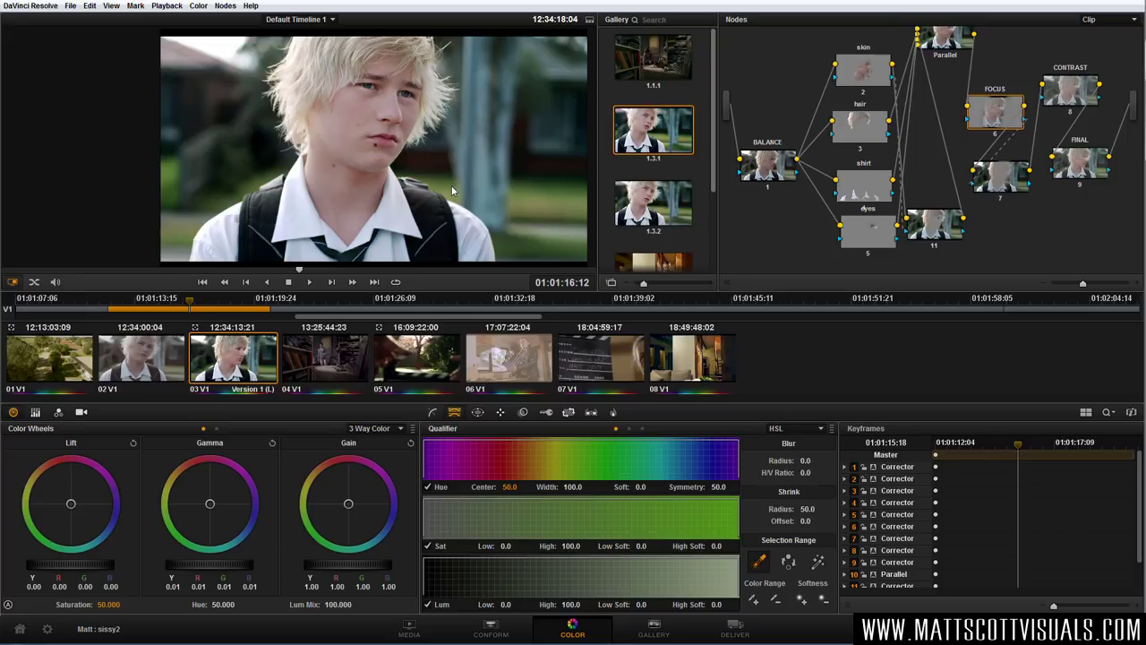
drag(1053, 86, 1059, 83)
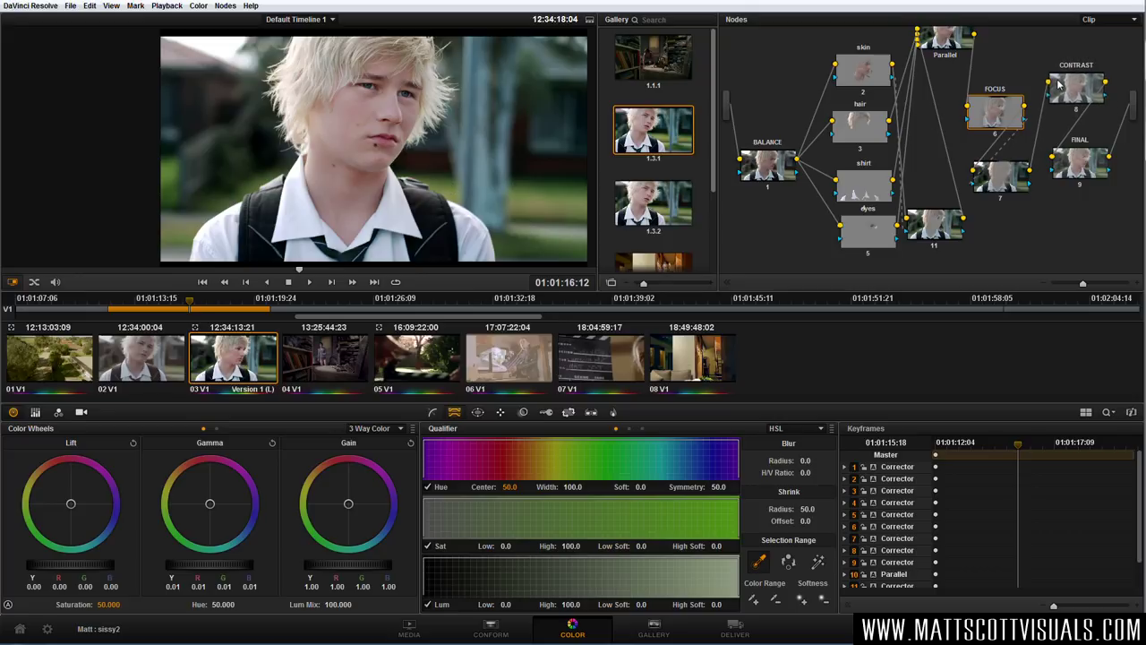
drag(1102, 172, 1111, 177)
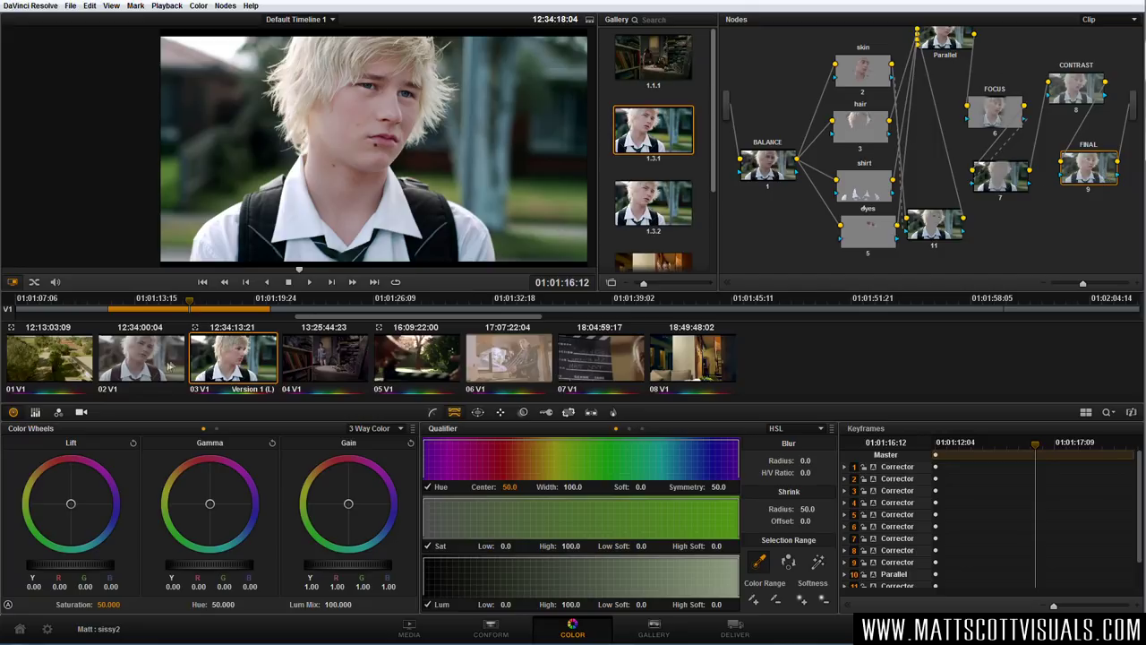
click(166, 366)
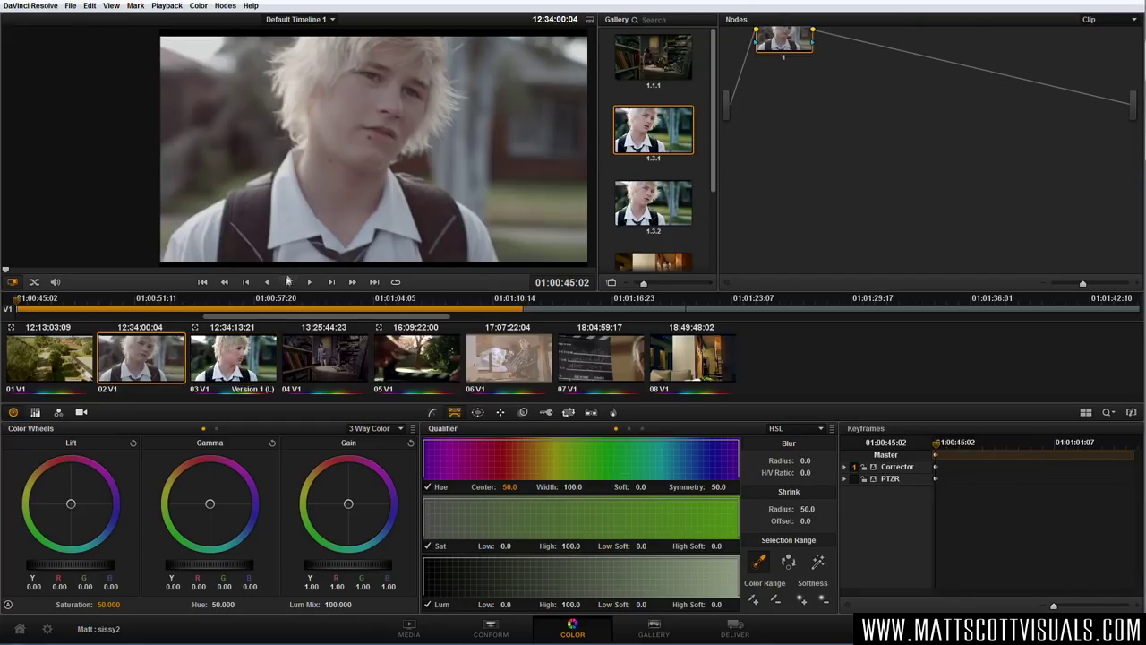
Step: Play clip 02, toggle full-screen viewing on and off, and show its Camera Raw settings
click(363, 280)
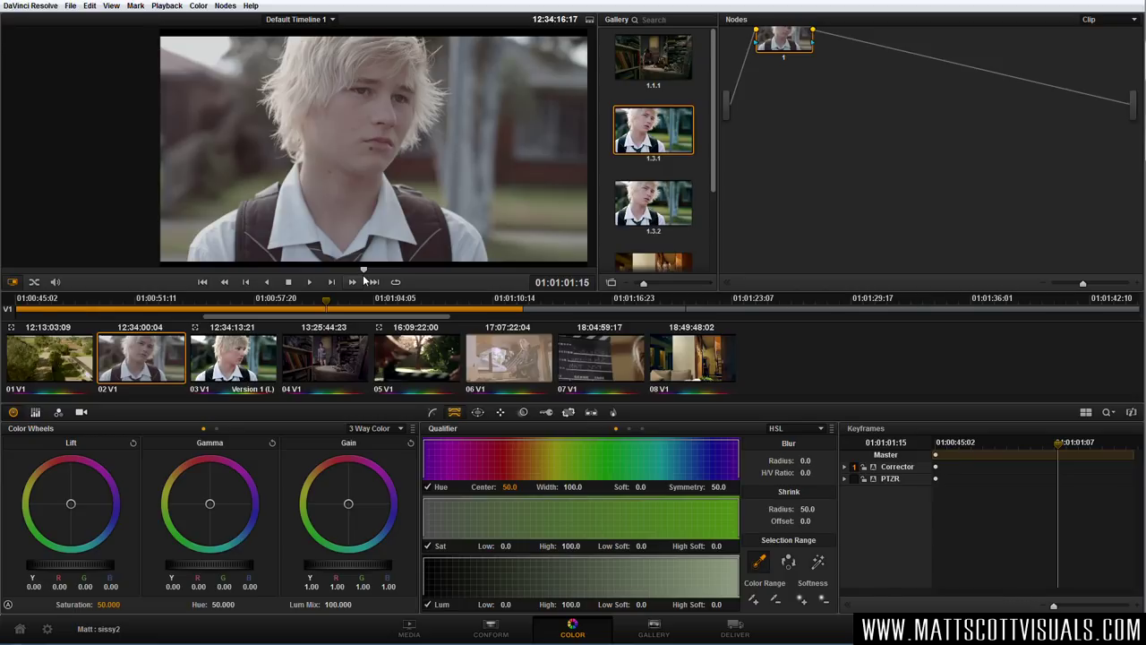
key(ctrl+f)
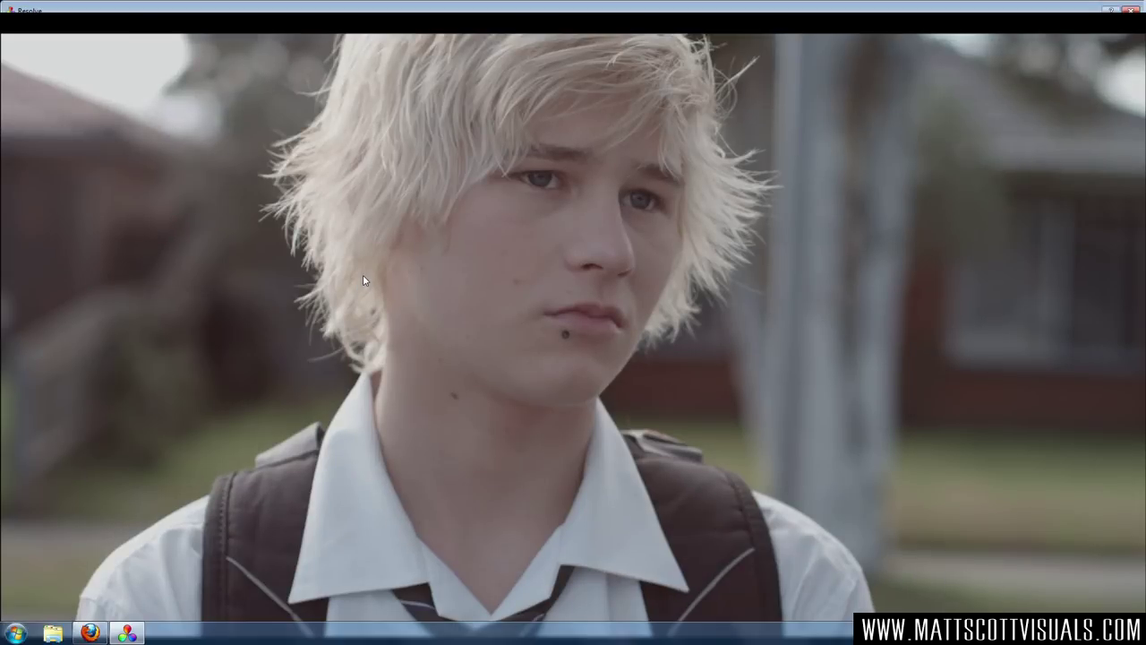
key(ctrl+f)
click(80, 412)
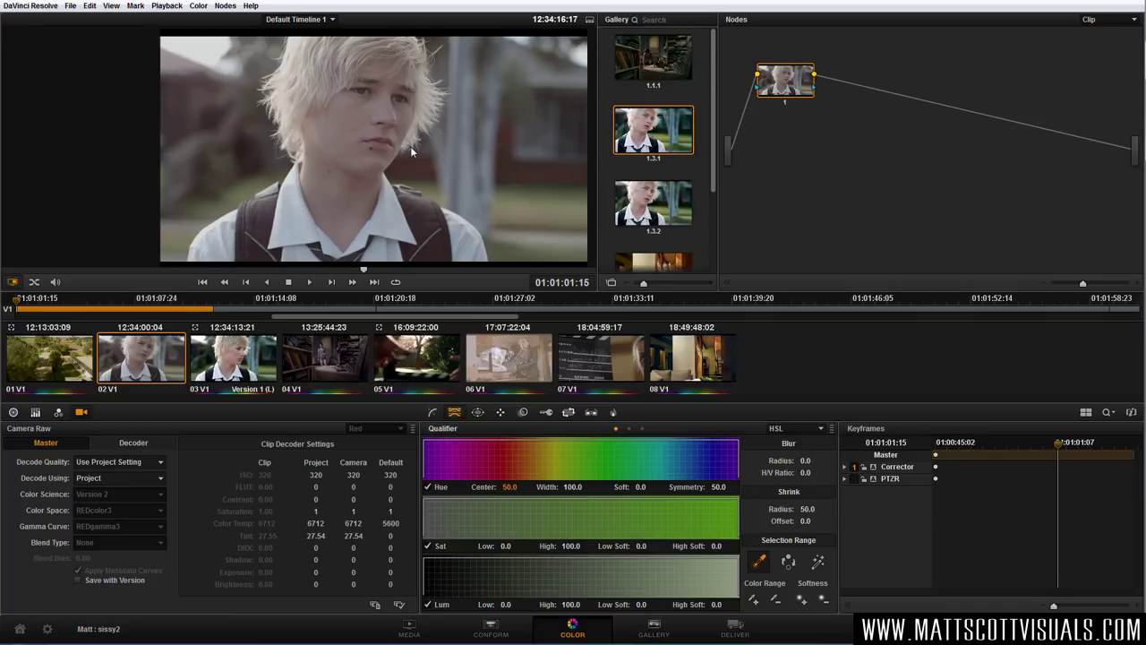
Step: Set Decode Using to Clip and Gamma Curve to REDlog Film, and disable Apply Metadata Curves
click(112, 478)
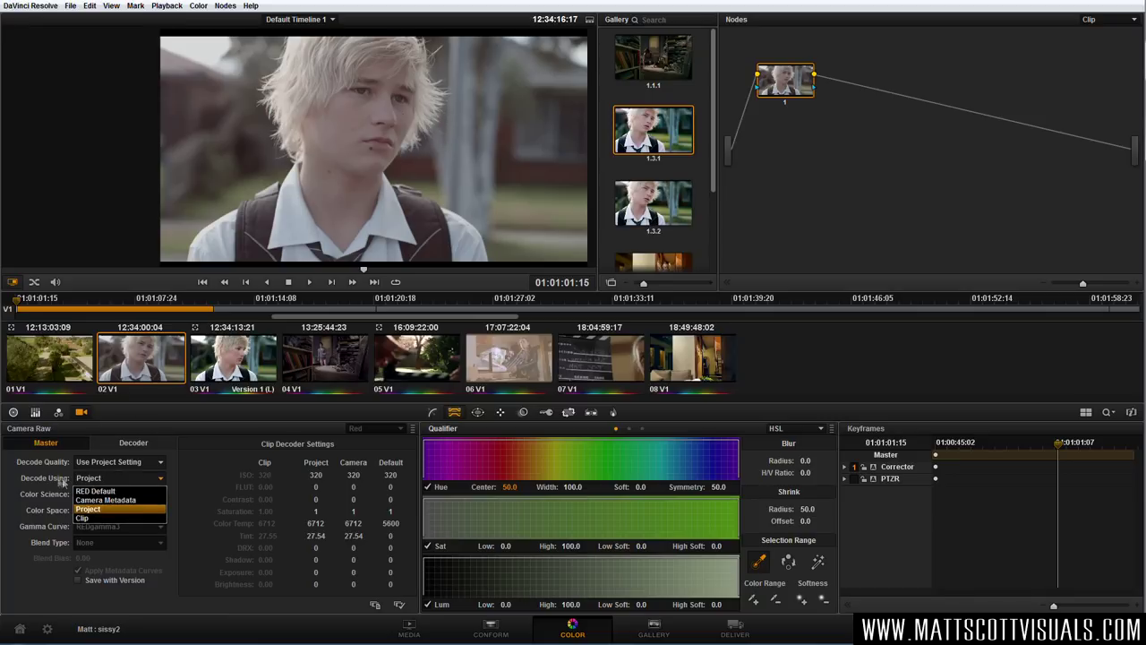
click(100, 516)
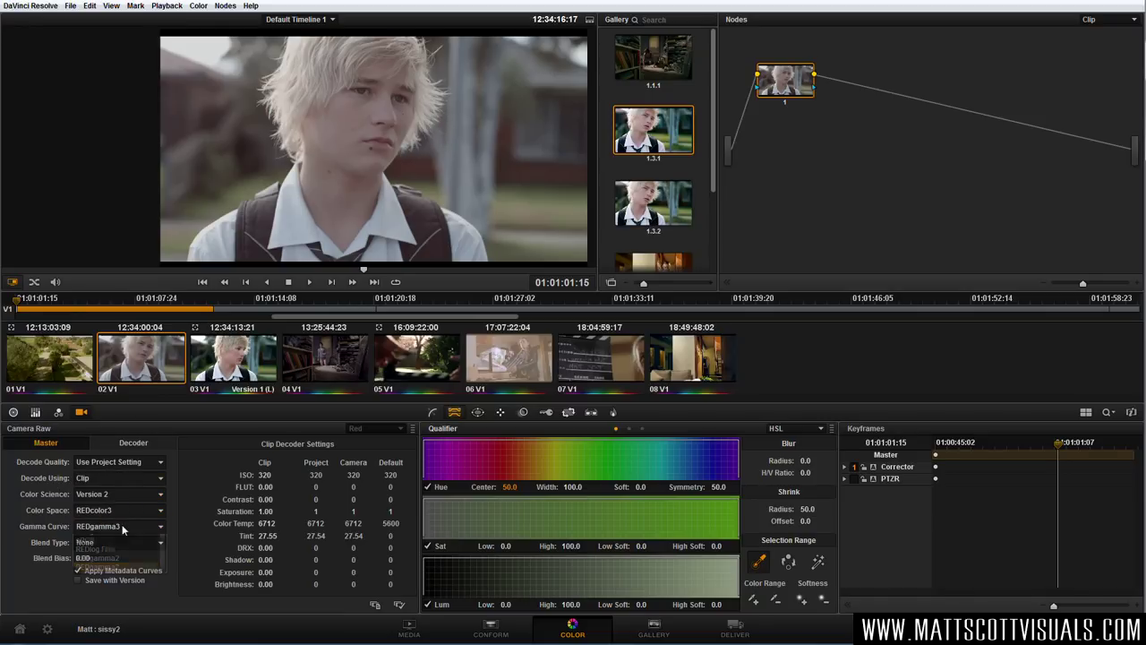
click(123, 527)
click(114, 602)
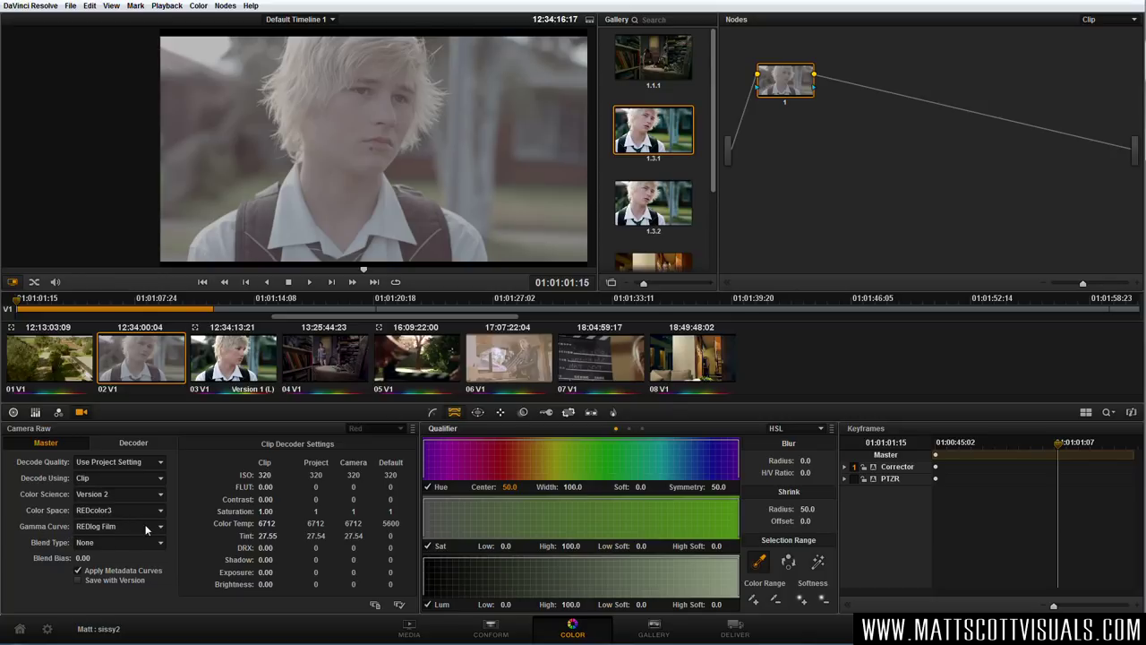
click(78, 571)
Step: Keep REDcolor3 as colour space and wipe still 1.3.1 across the image, then hide it
click(119, 510)
click(119, 511)
double_click(647, 137)
mouse_move(530, 152)
mouse_down()
mouse_move(210, 143)
mouse_move(528, 137)
mouse_up()
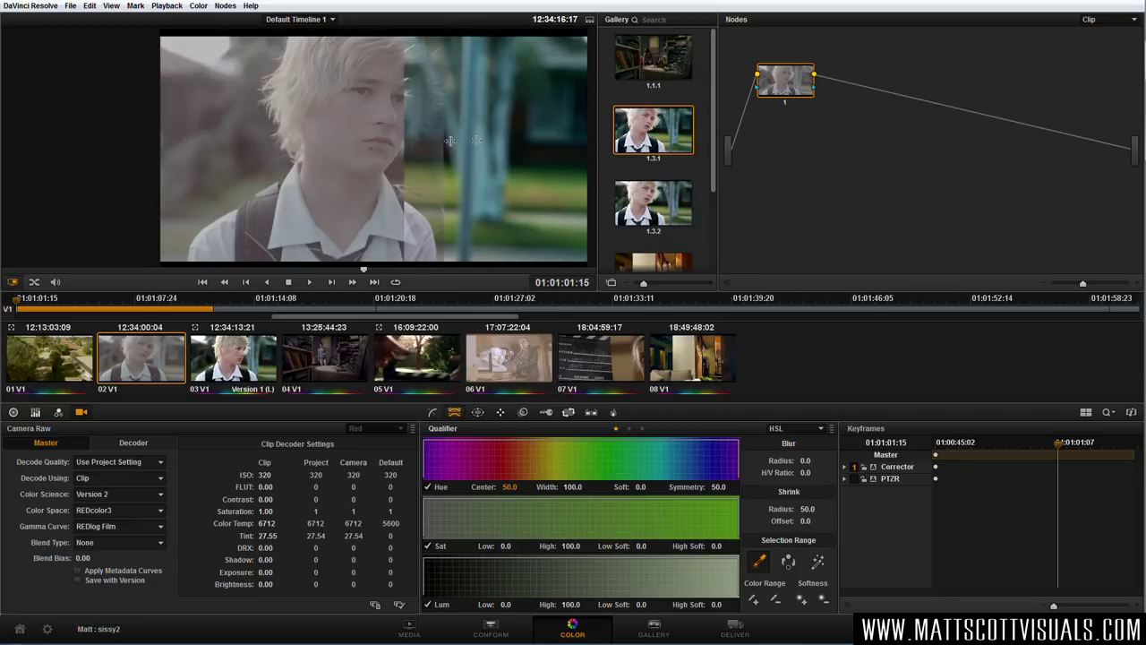
key(ctrl+w)
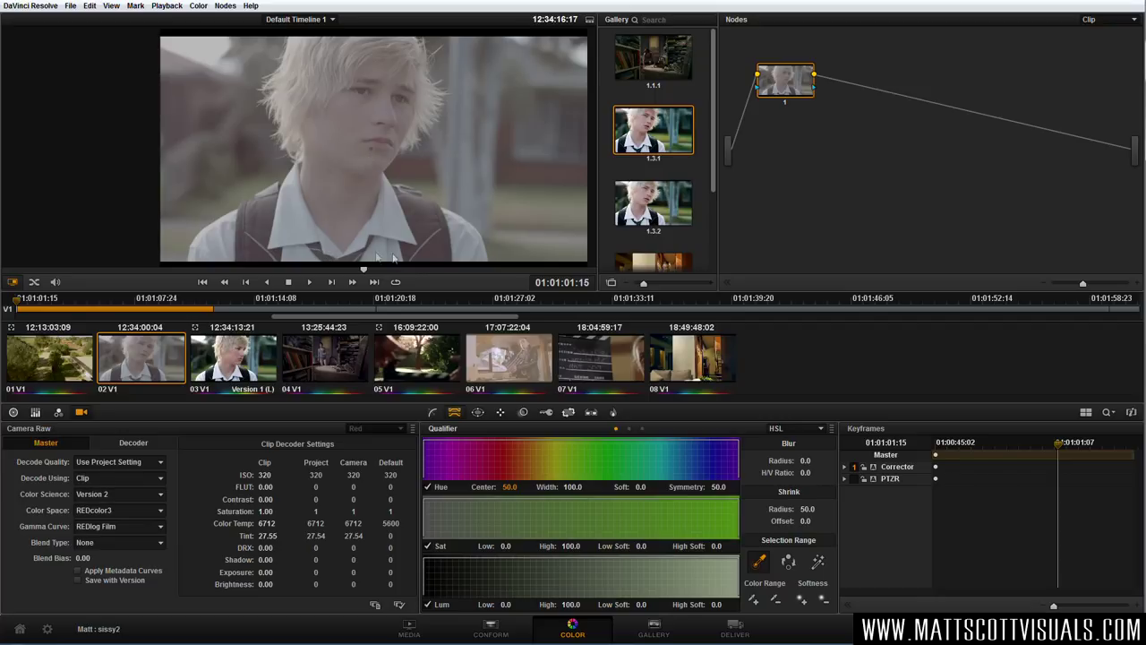
Step: Zoom and pan the viewer toward the collar and bring up the viewer's context menu
drag(403, 255, 392, 222)
scroll(393, 222, up, 3)
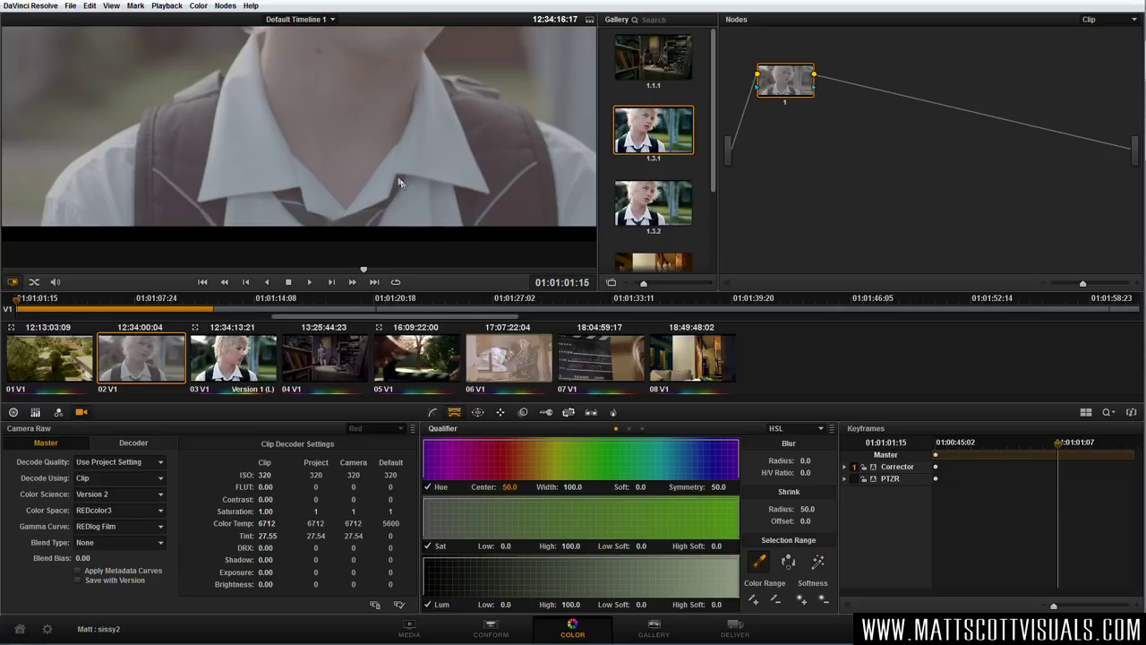
drag(307, 208, 323, 251)
scroll(318, 234, down, 5)
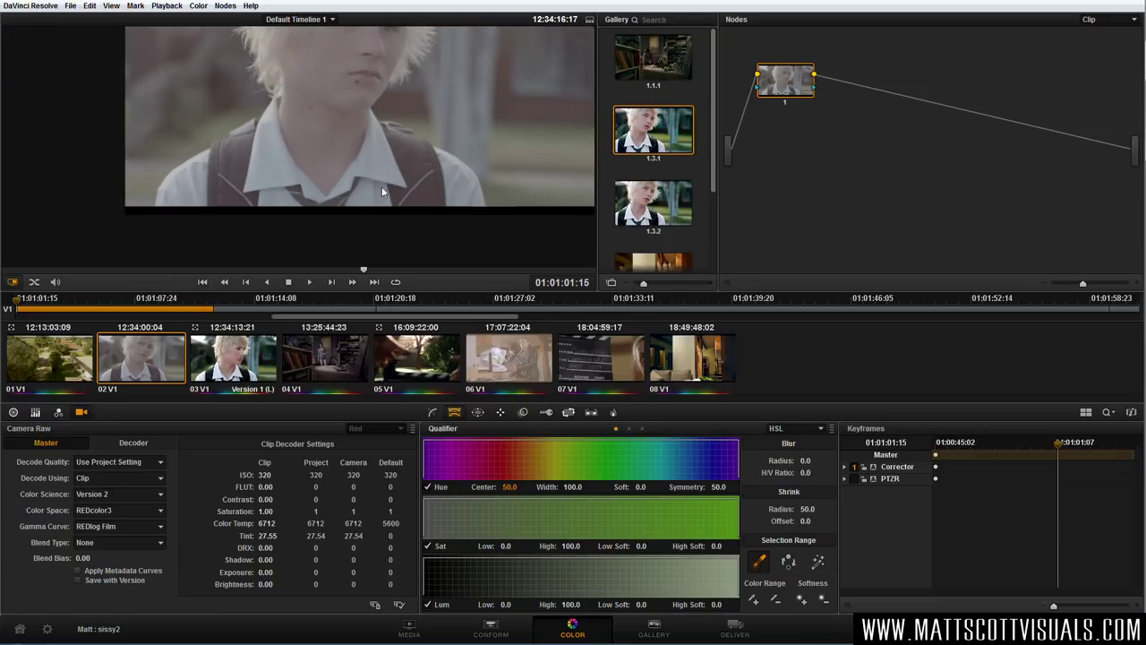
scroll(378, 207, up, 4)
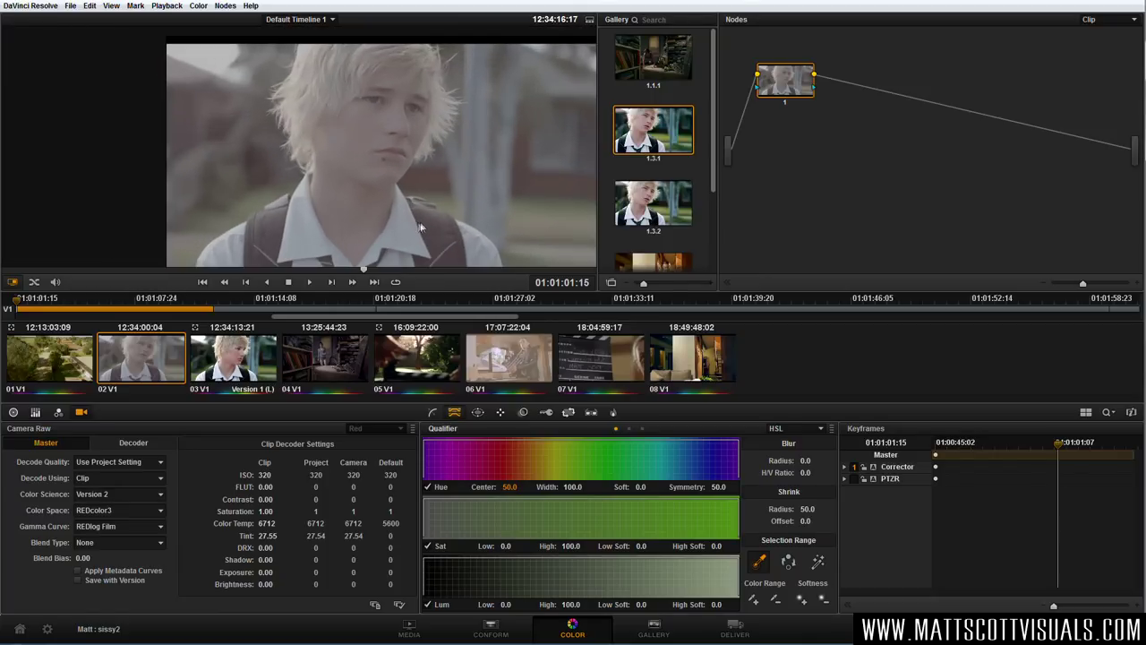
right_click(467, 172)
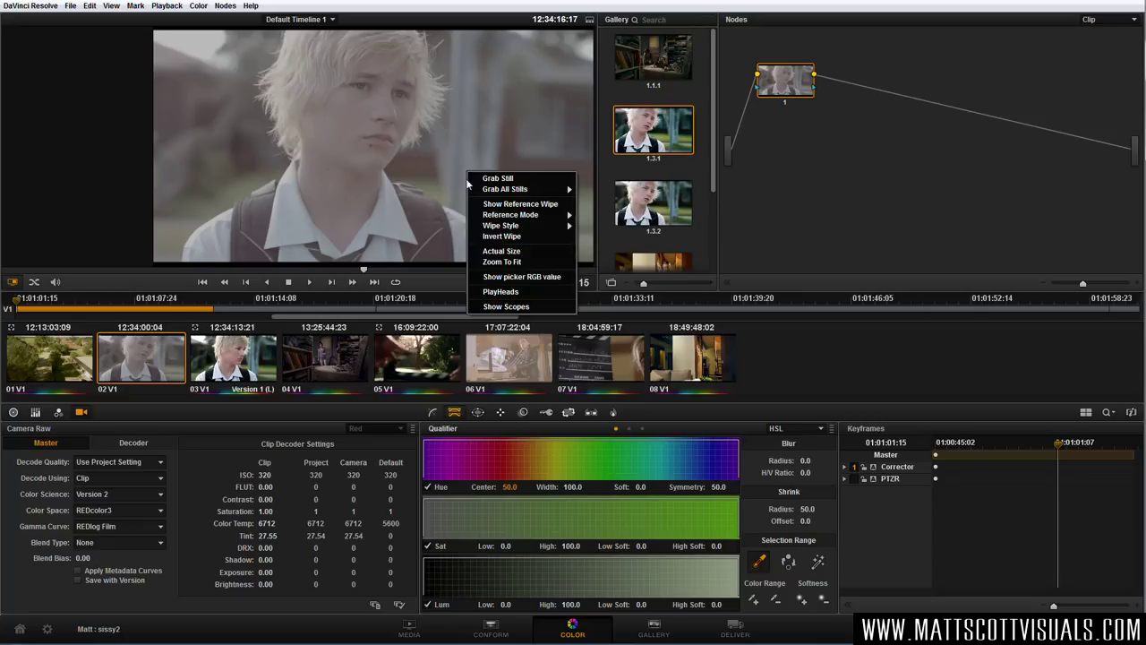
Step: Show the scopes as a single Waveform in the 1 UP layout
click(513, 310)
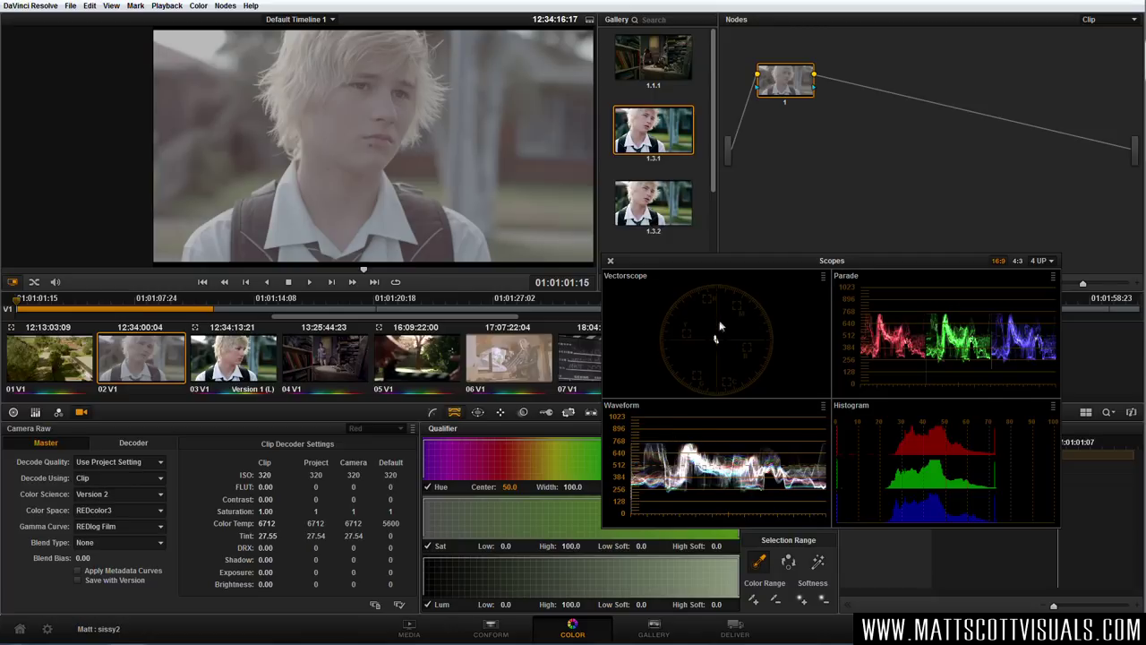
click(824, 277)
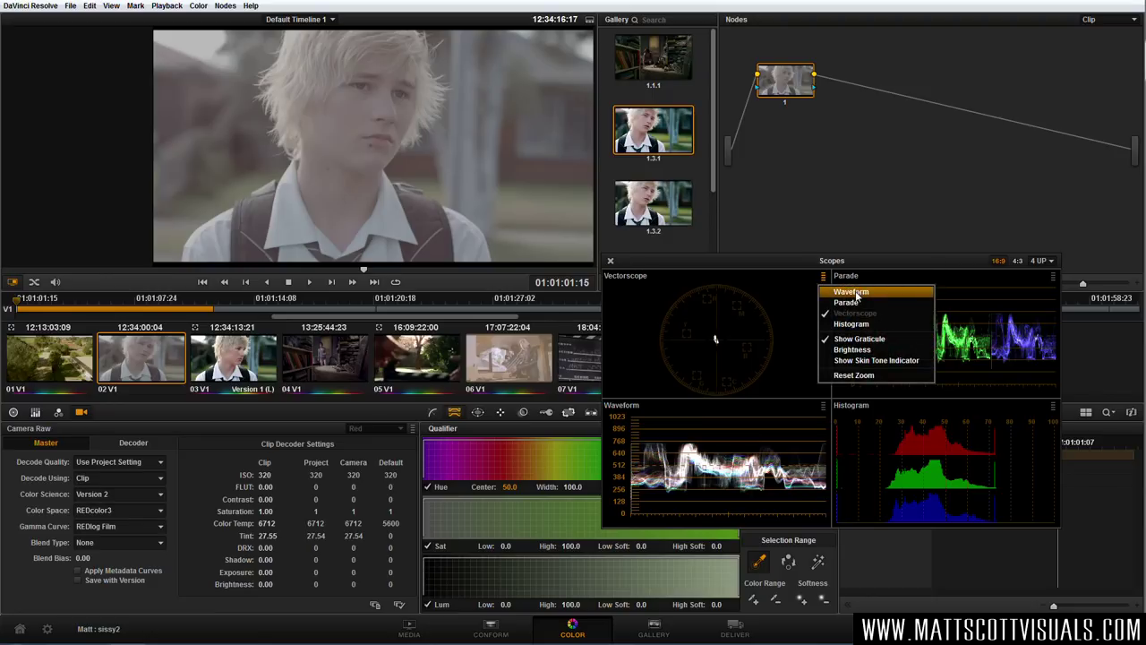
click(854, 292)
click(1042, 261)
click(1040, 272)
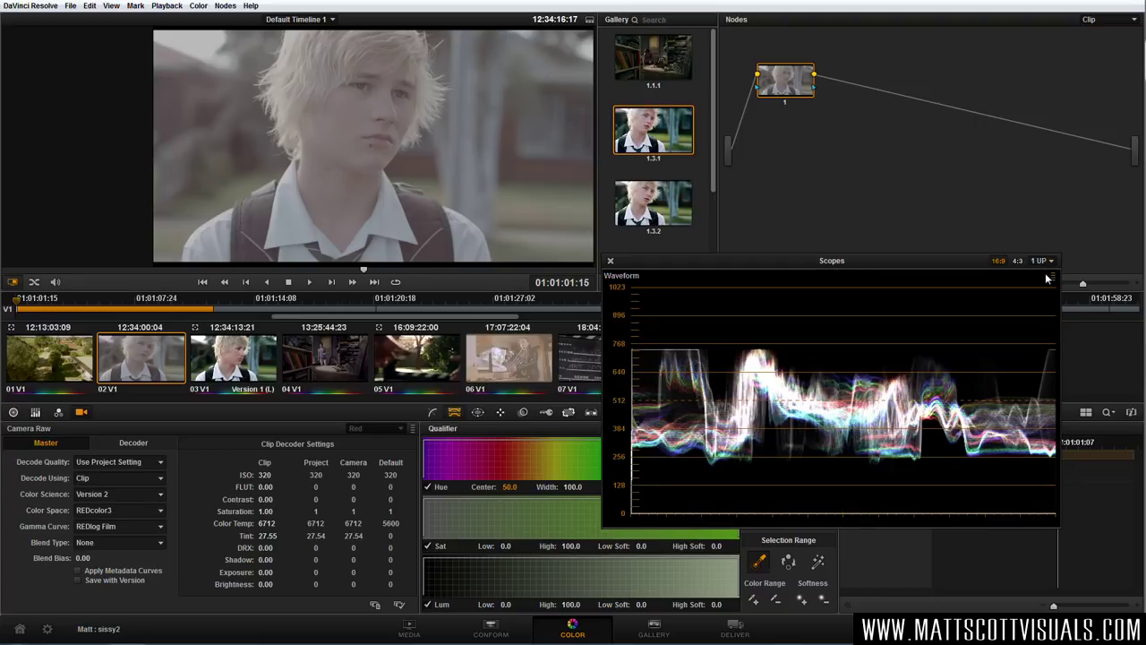
Step: Enlarge the scopes window over the viewer and bring back the Lift, Gamma and Gain wheels
drag(931, 262, 929, 237)
drag(1054, 495, 1117, 605)
drag(1010, 230, 922, 159)
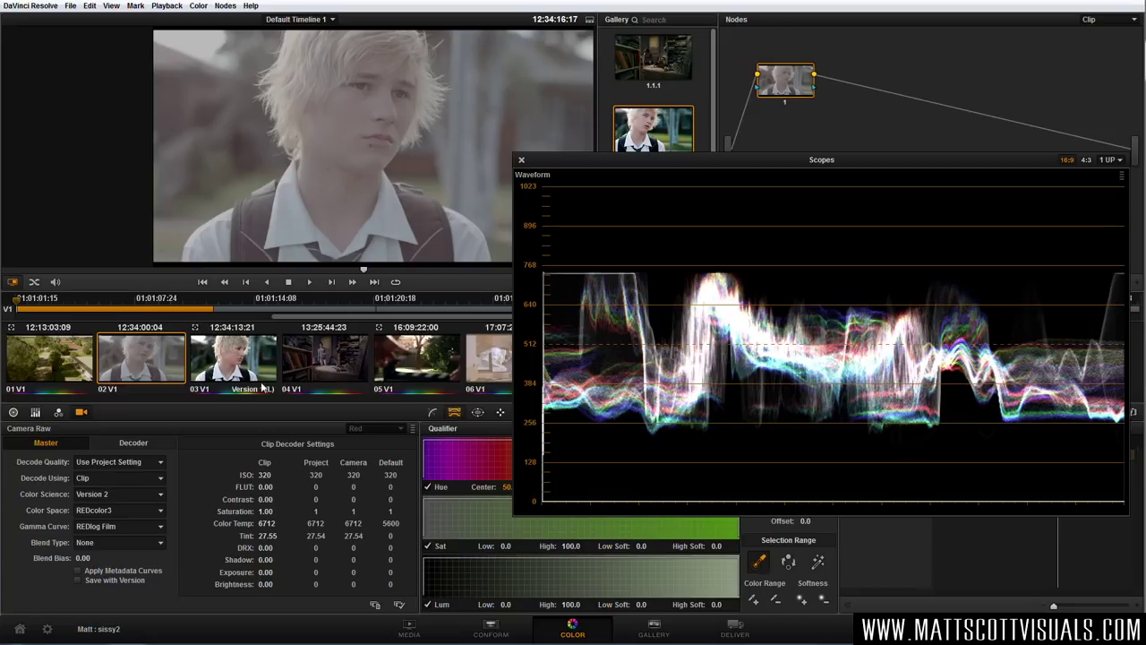
click(13, 412)
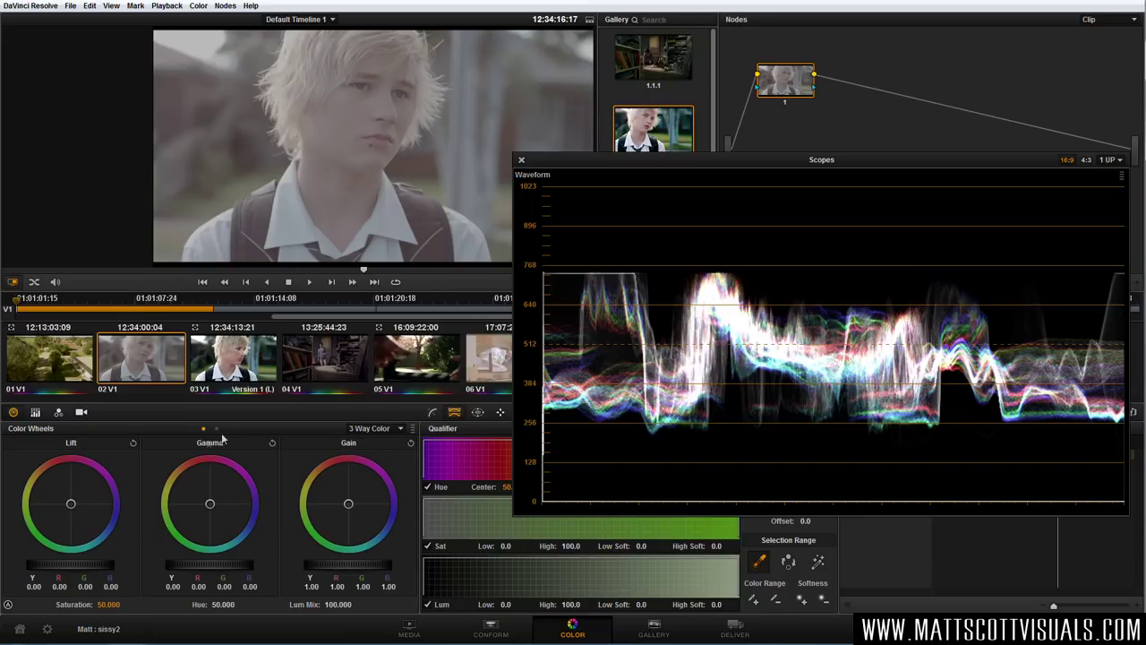
Step: Try slight Lift and Gain colour tints, then reset both wheels
drag(71, 507, 32, 513)
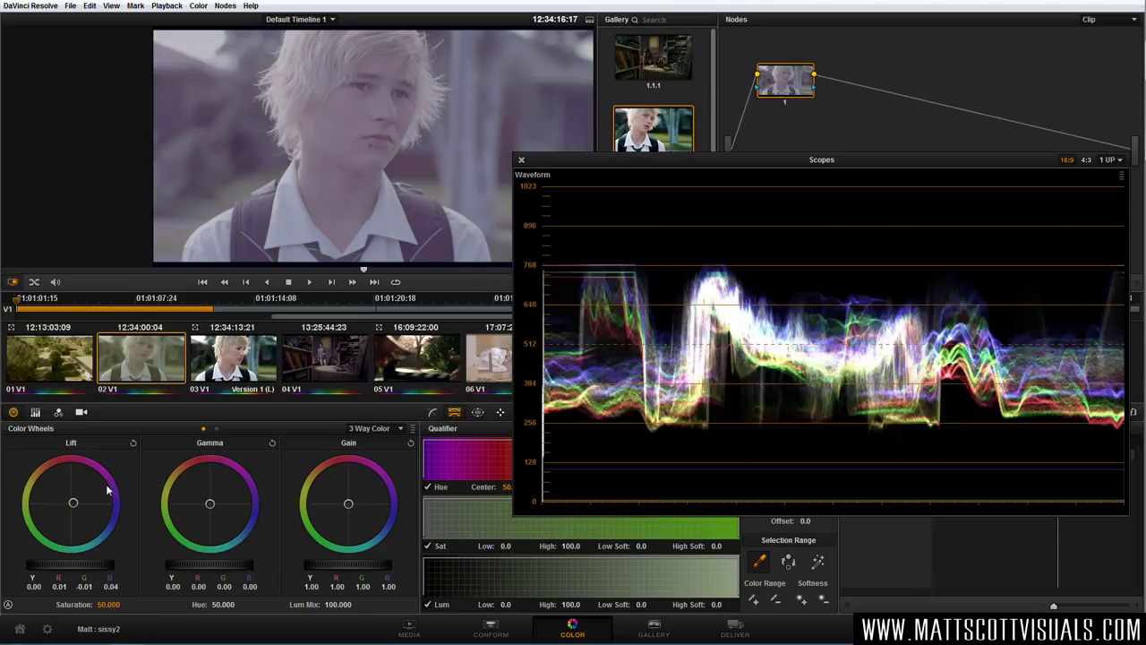
click(132, 443)
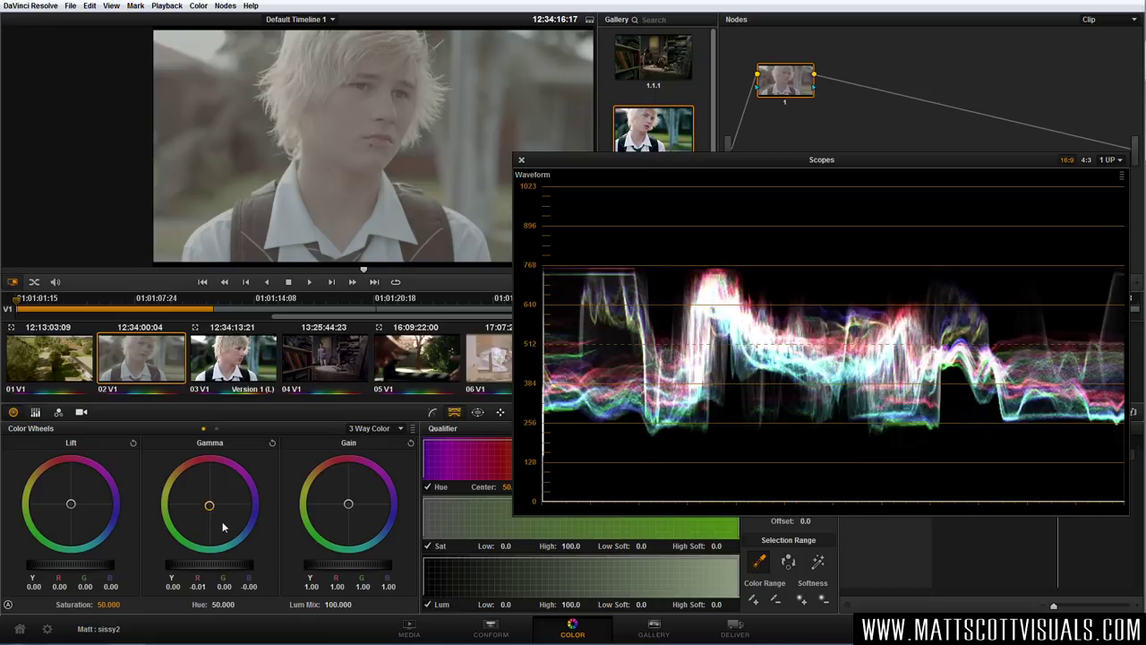
drag(342, 515, 385, 531)
click(410, 442)
Step: Lower the master Lift to -0.14, pulling the waveform blacks toward 0
mouse_move(105, 571)
mouse_down()
mouse_move(27, 568)
mouse_move(98, 574)
mouse_up()
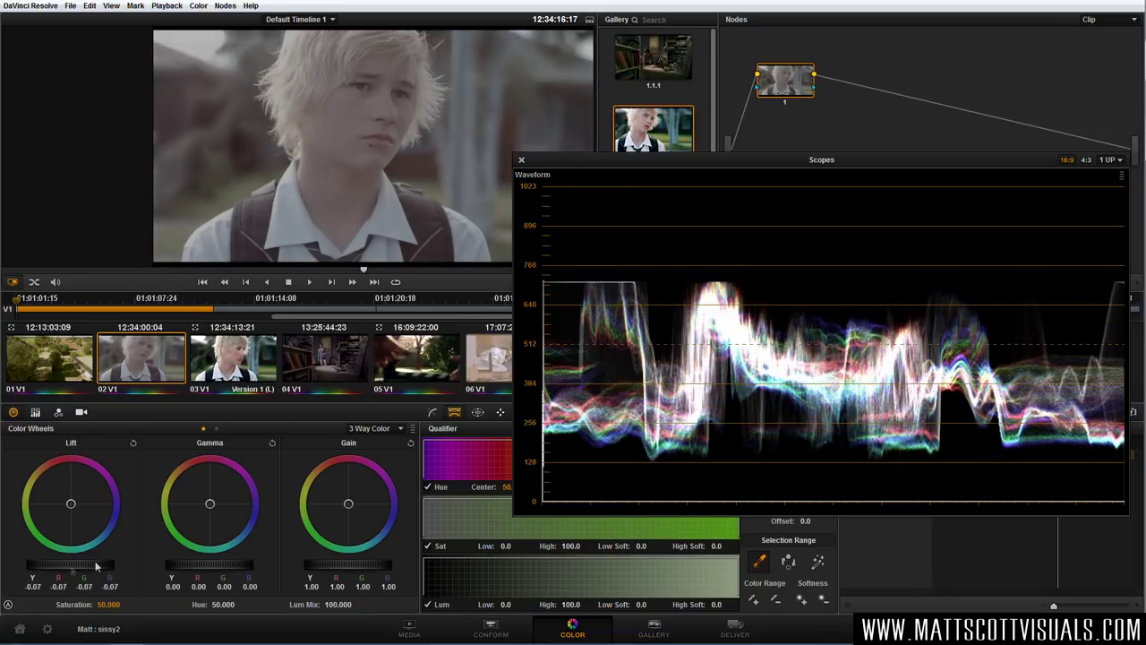
drag(88, 568, 21, 573)
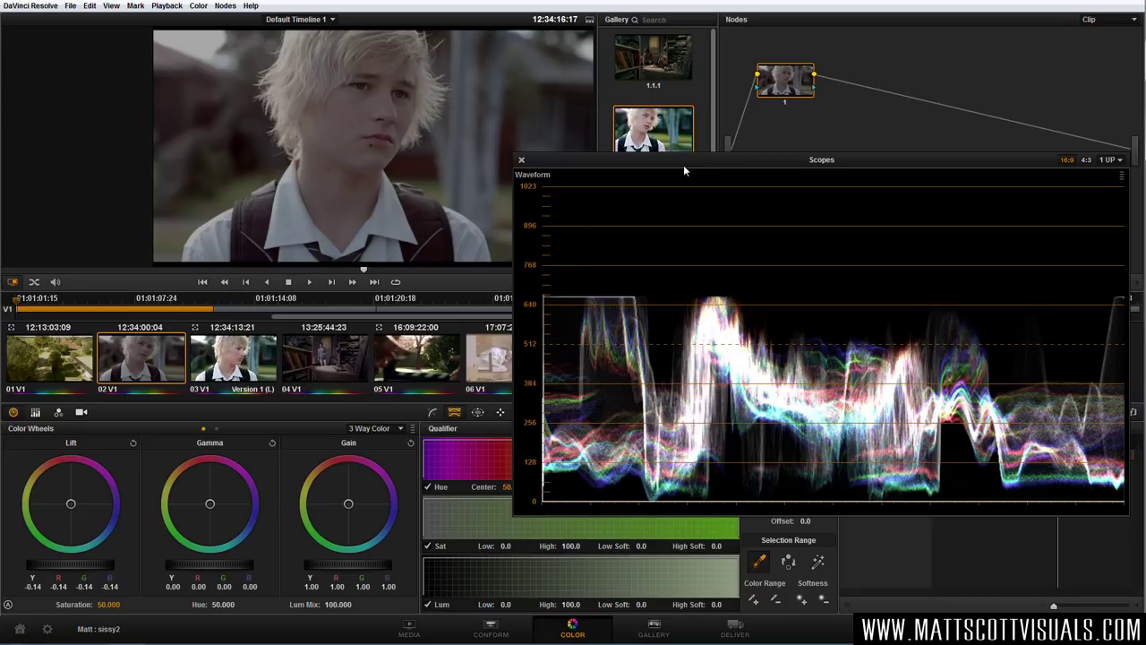
drag(679, 159, 661, 221)
drag(86, 568, 61, 570)
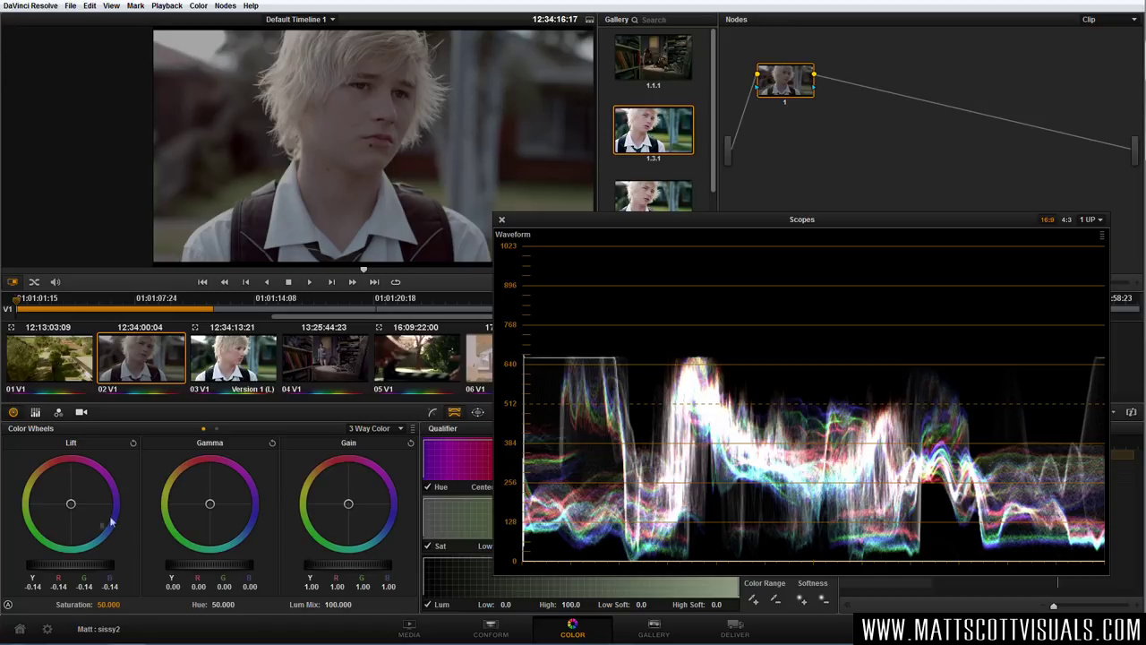
Step: Nudge lift to -0.14 and red gain to 1.02, moving the waveform scope clear of the panels
mouse_move(72, 507)
mouse_down()
mouse_move(87, 517)
mouse_move(61, 507)
mouse_move(56, 519)
mouse_move(77, 513)
mouse_move(83, 531)
mouse_move(68, 521)
mouse_up()
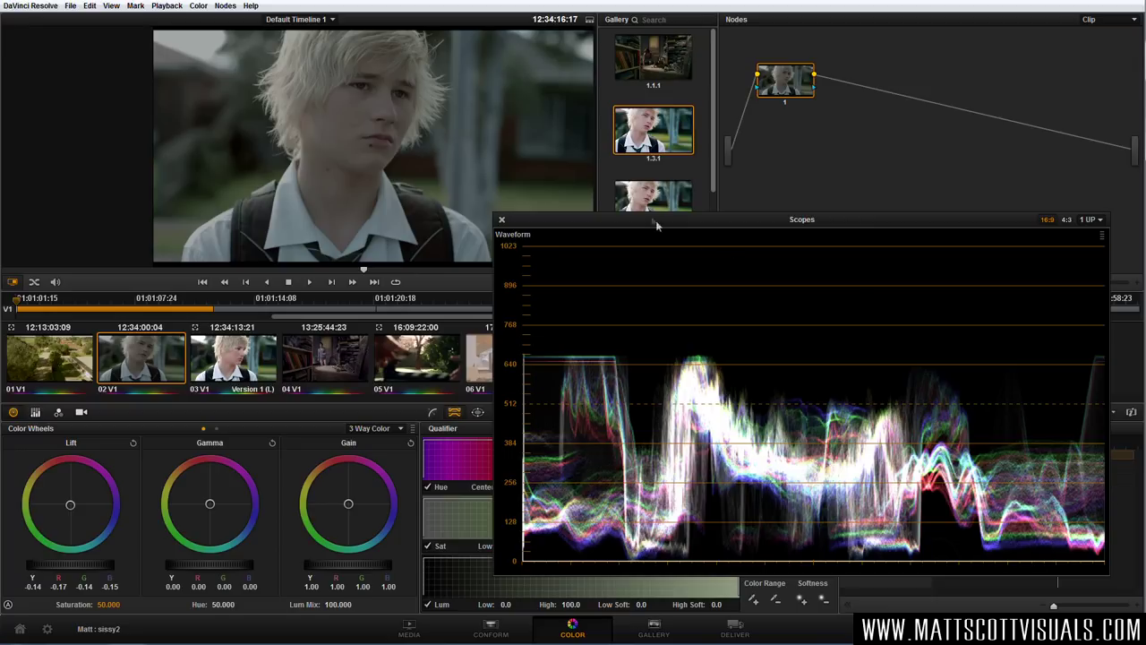
drag(654, 220, 537, 275)
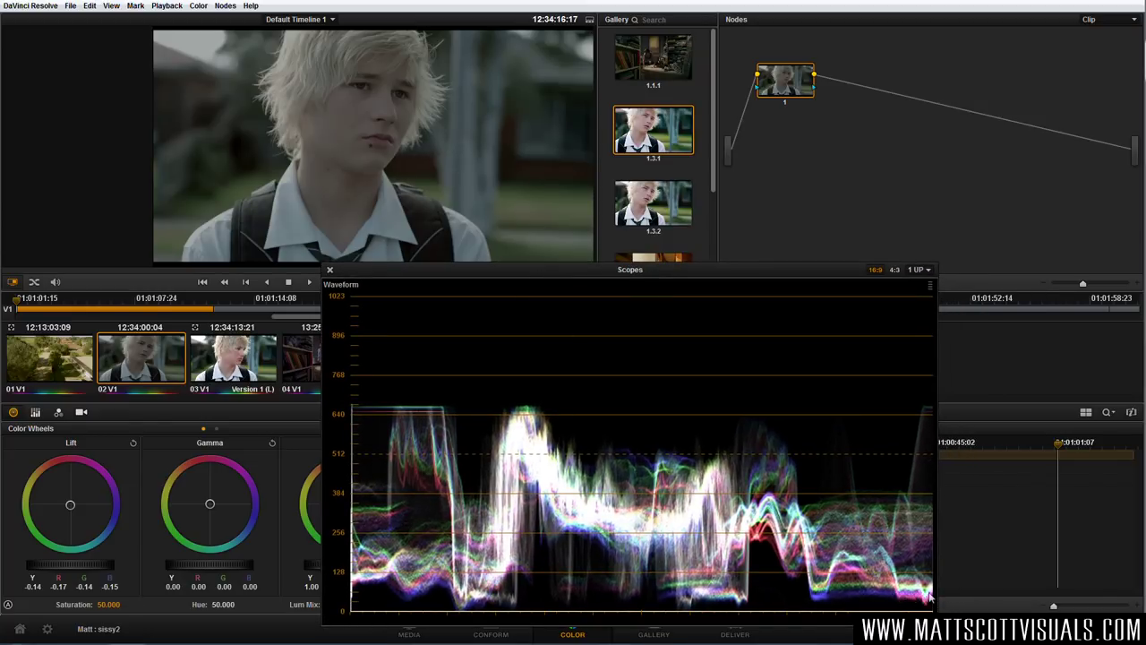
drag(540, 269, 641, 265)
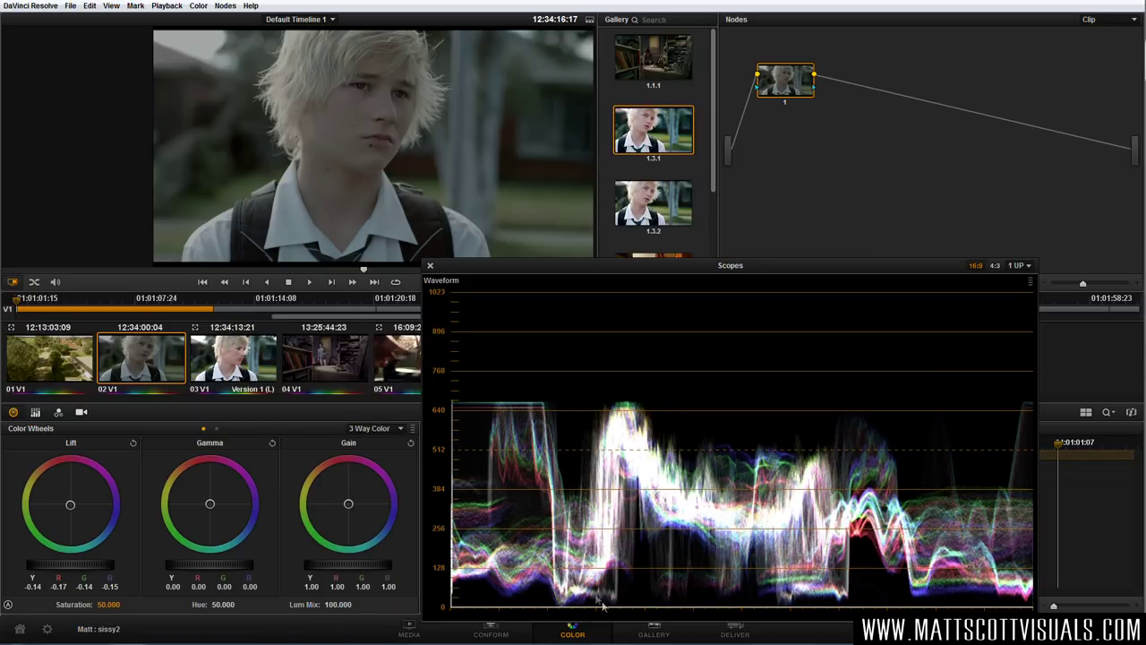
drag(620, 265, 691, 188)
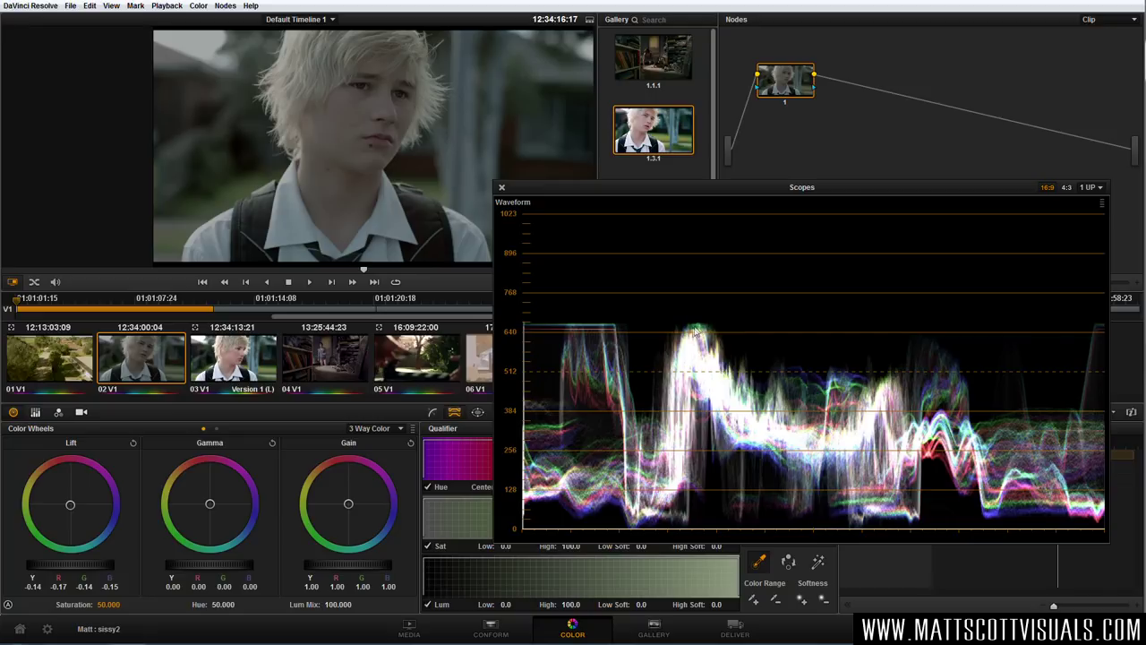
mouse_move(349, 506)
mouse_down()
mouse_move(351, 517)
mouse_move(349, 504)
mouse_up()
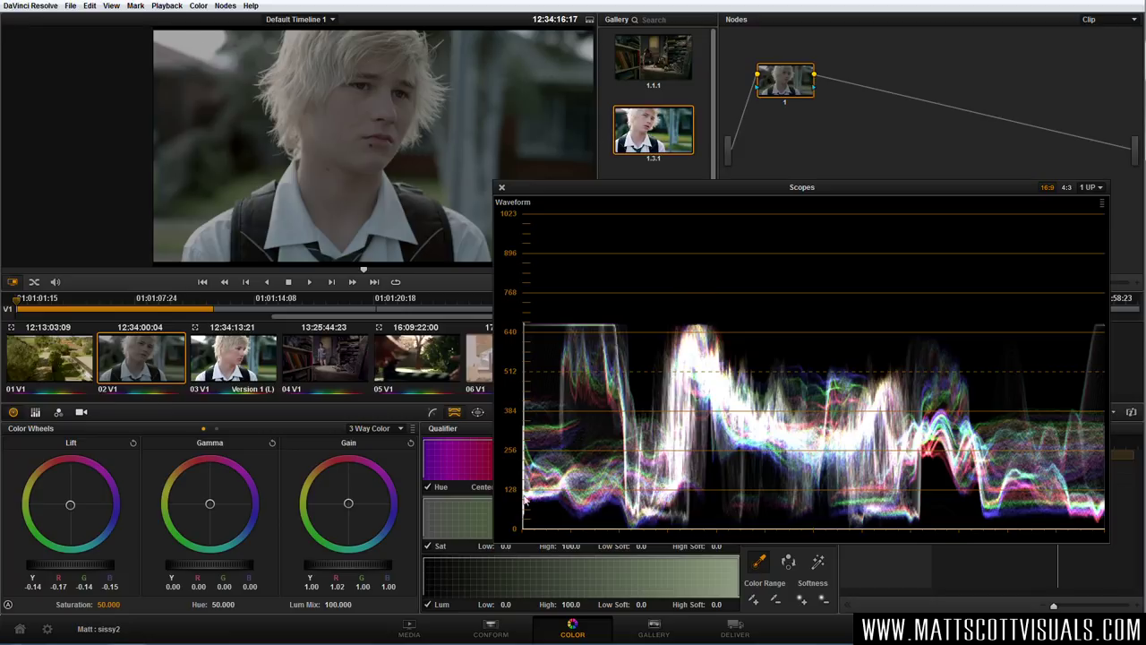
Step: Push the Gain master to 1.37 (red 1.38) and fine-tune the highlight balance
drag(380, 567, 521, 574)
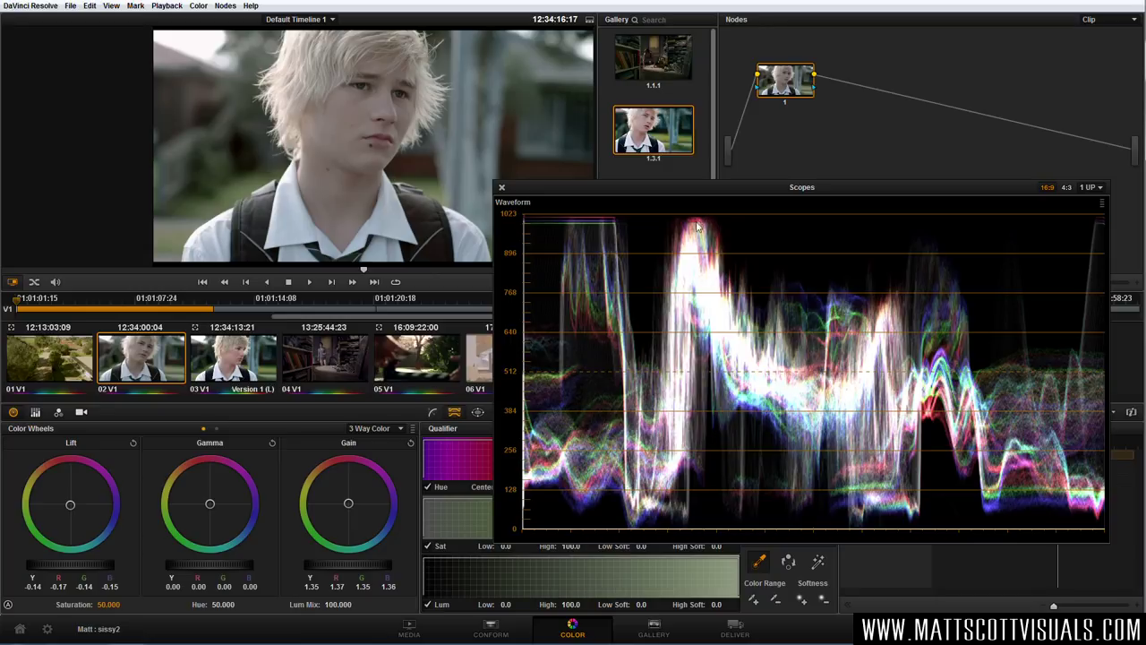
drag(349, 502, 348, 508)
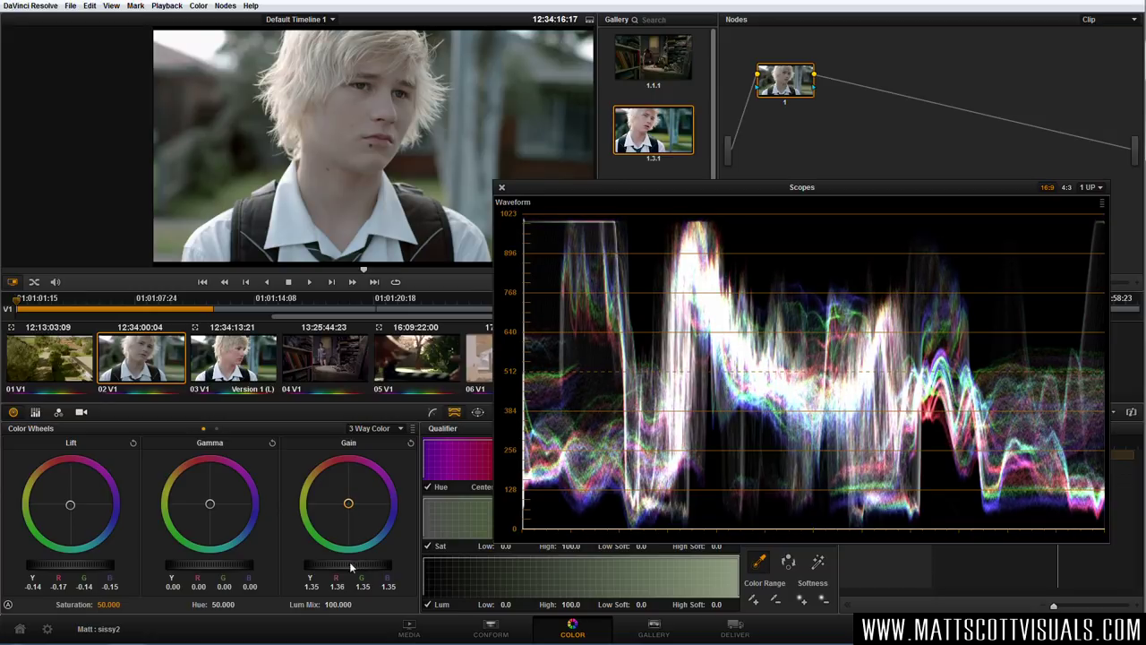
drag(357, 566, 372, 561)
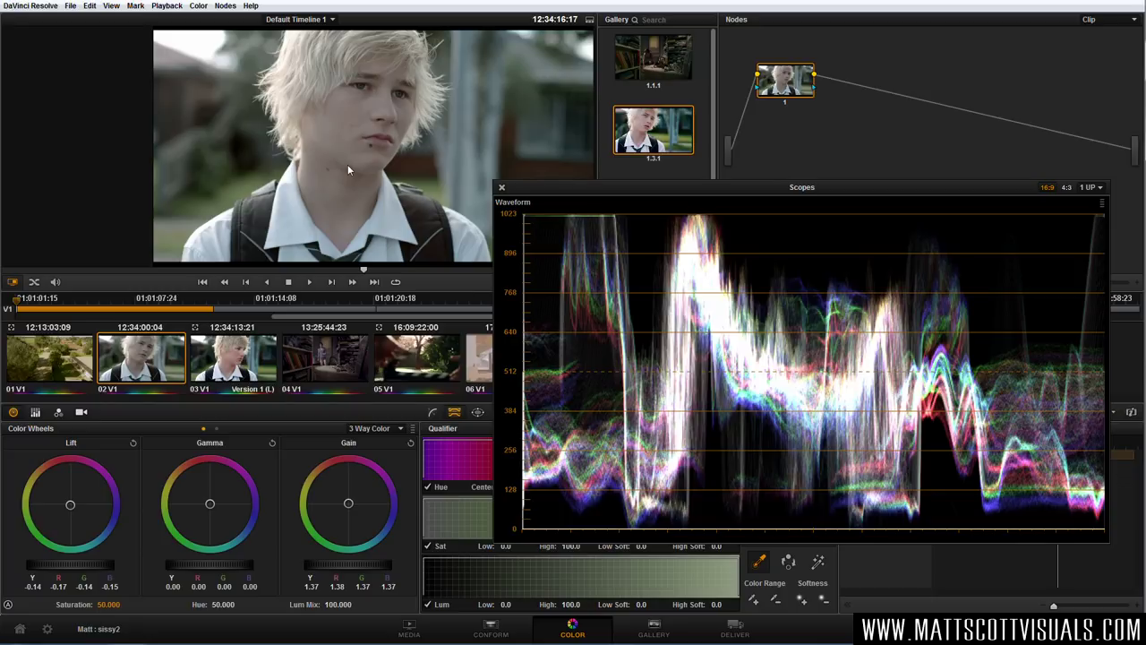
drag(613, 188, 600, 202)
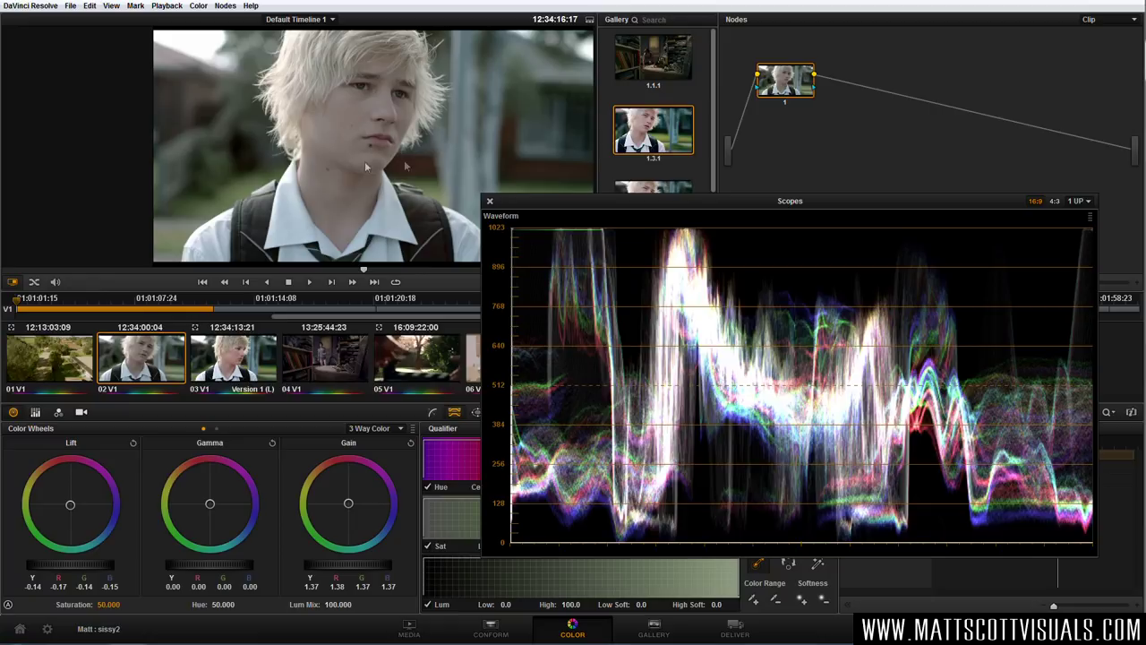
drag(517, 202, 558, 224)
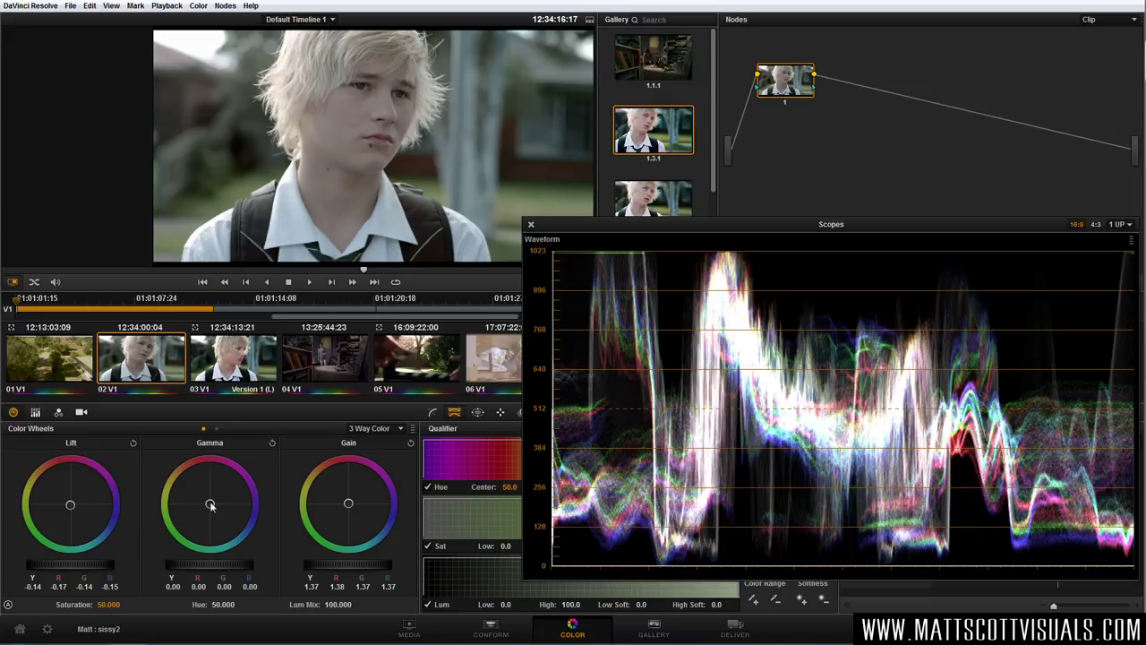
Step: Shift gamma slightly magenta (red and blue 0.01) and preview the grade full screen
drag(212, 506, 222, 497)
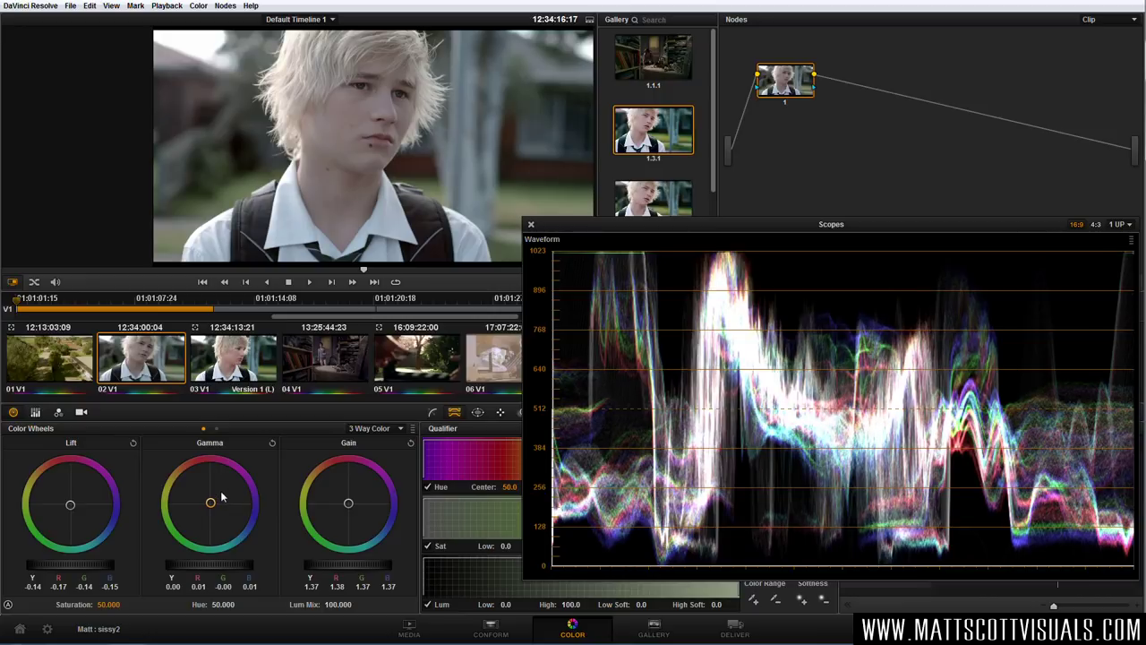
drag(225, 495, 224, 493)
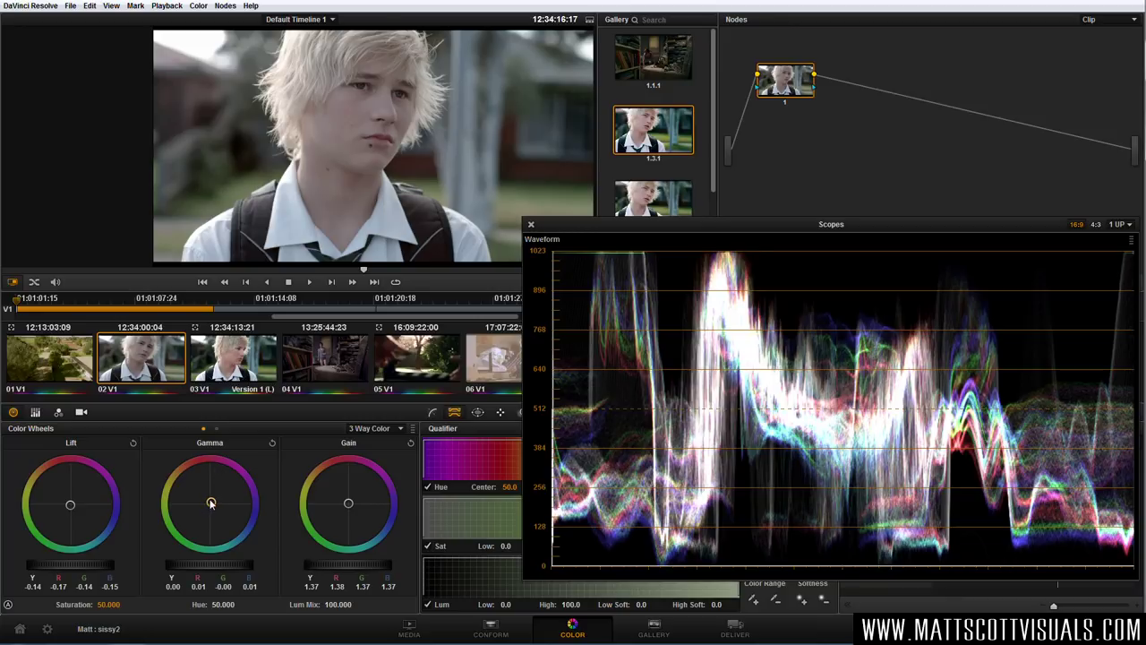
key(ctrl+f)
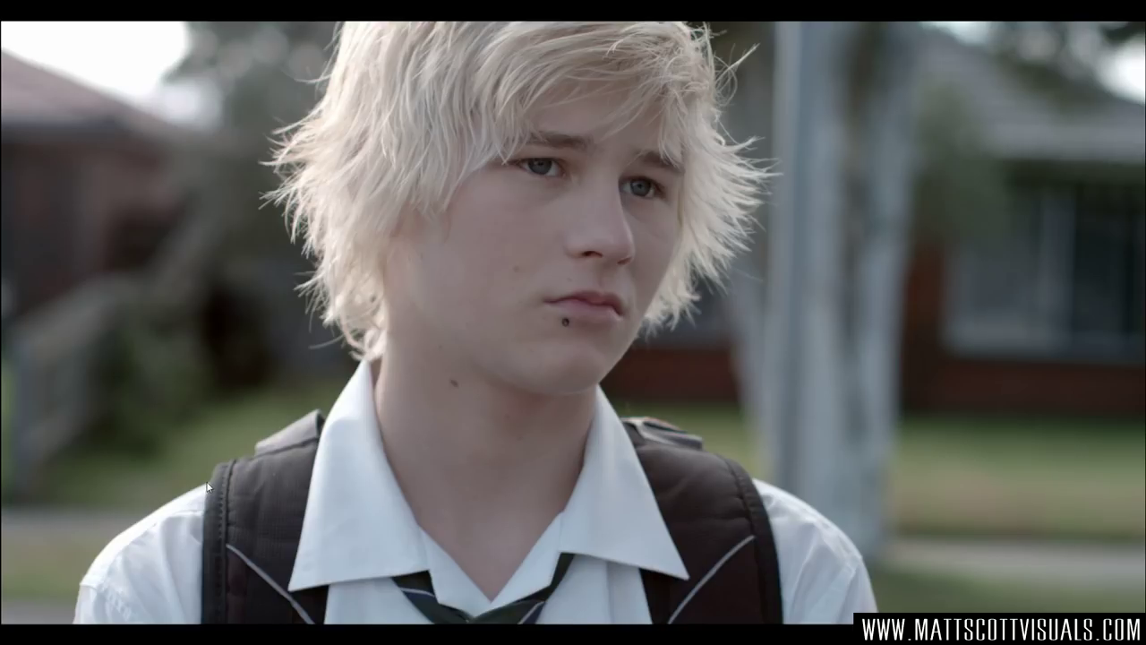
key(ctrl+f)
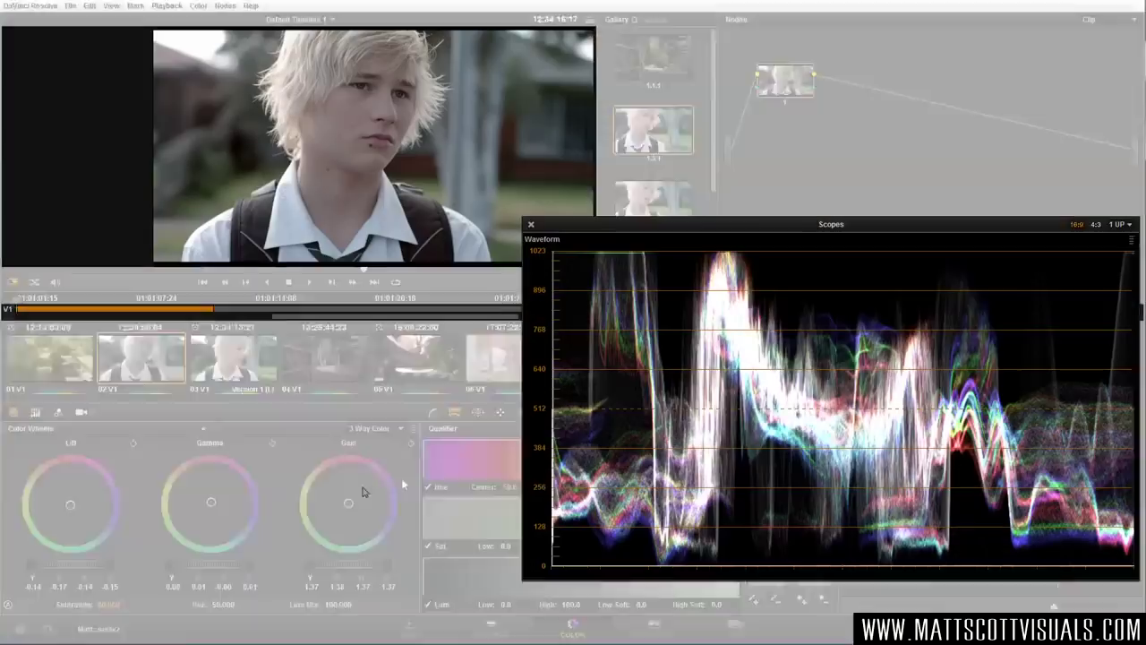
Step: Close the waveform and compare the grade with still 1.3.1 in a full-screen split wipe
click(530, 223)
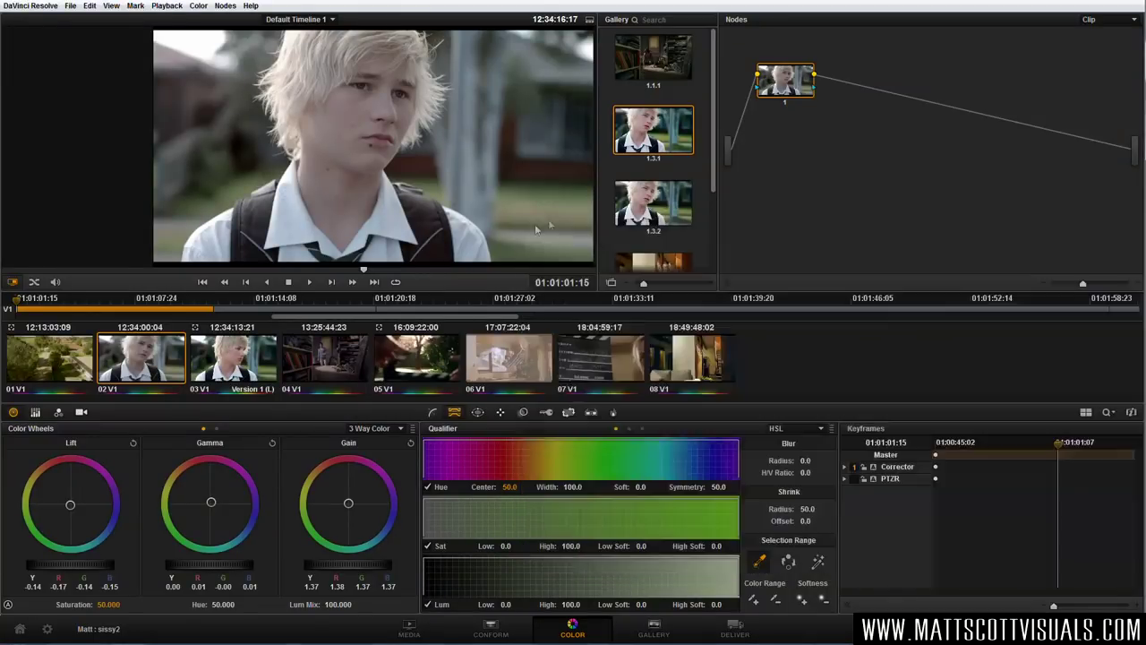
double_click(652, 130)
drag(542, 152, 389, 159)
key(ctrl+f)
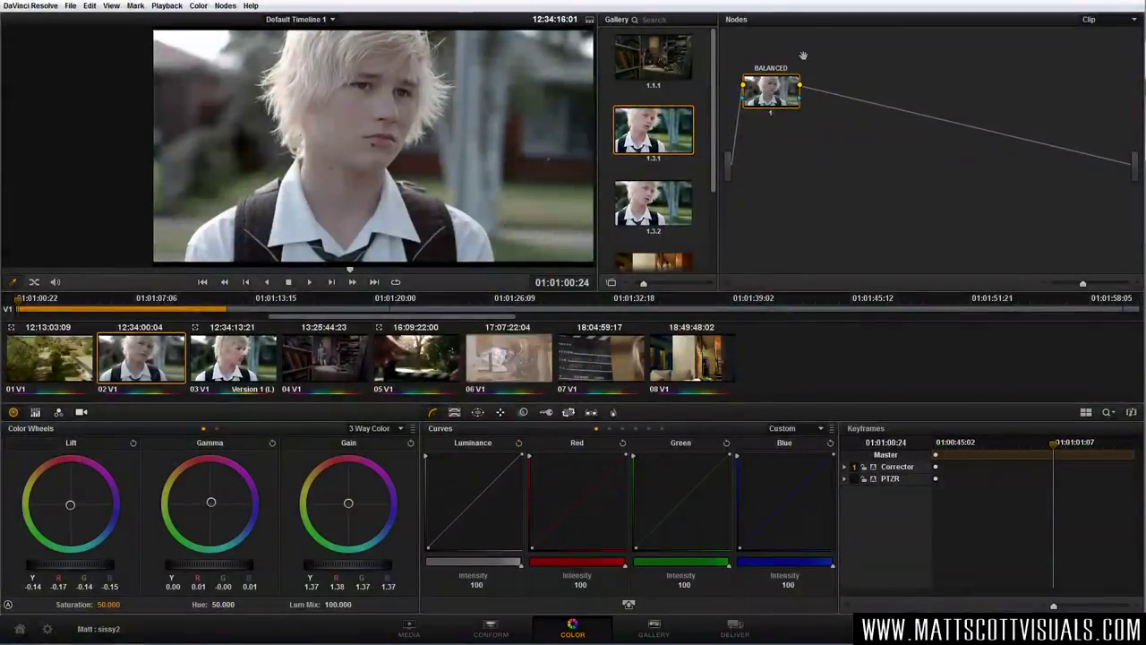
Step: Return to the Color page and add serial node 2 after the BALANCED node
mouse_move(770, 103)
mouse_down()
mouse_move(778, 134)
mouse_move(773, 109)
mouse_move(775, 121)
mouse_up()
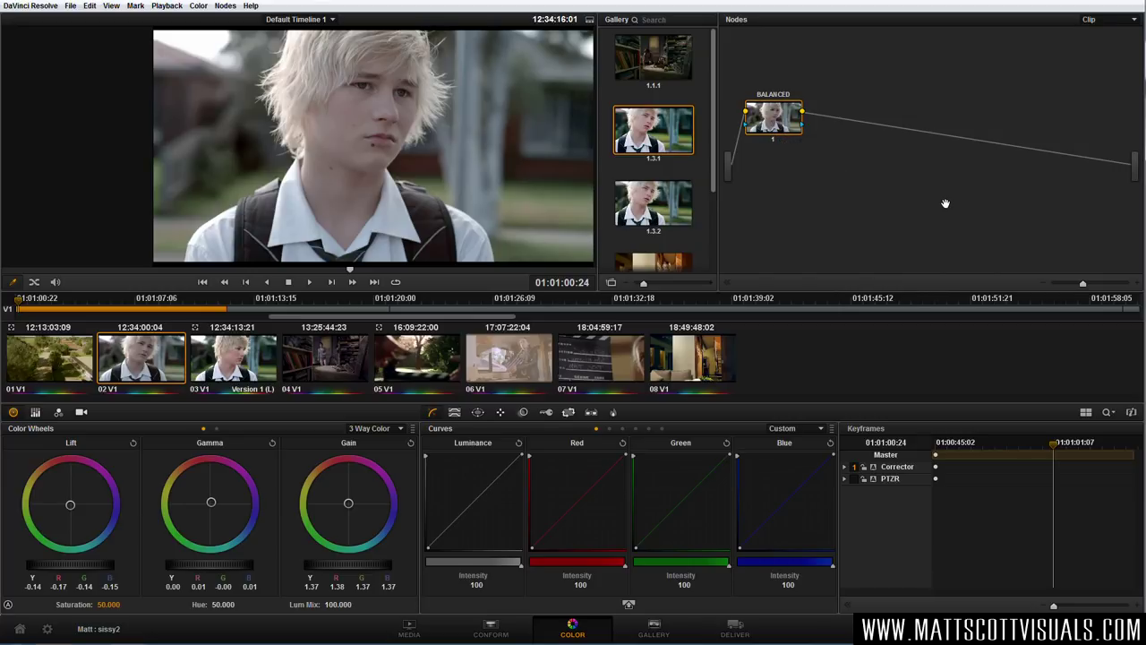
key(alt+s)
drag(776, 127, 771, 171)
Step: Place node 2 up and right of the BALANCED node, then select BALANCED
drag(841, 125, 867, 126)
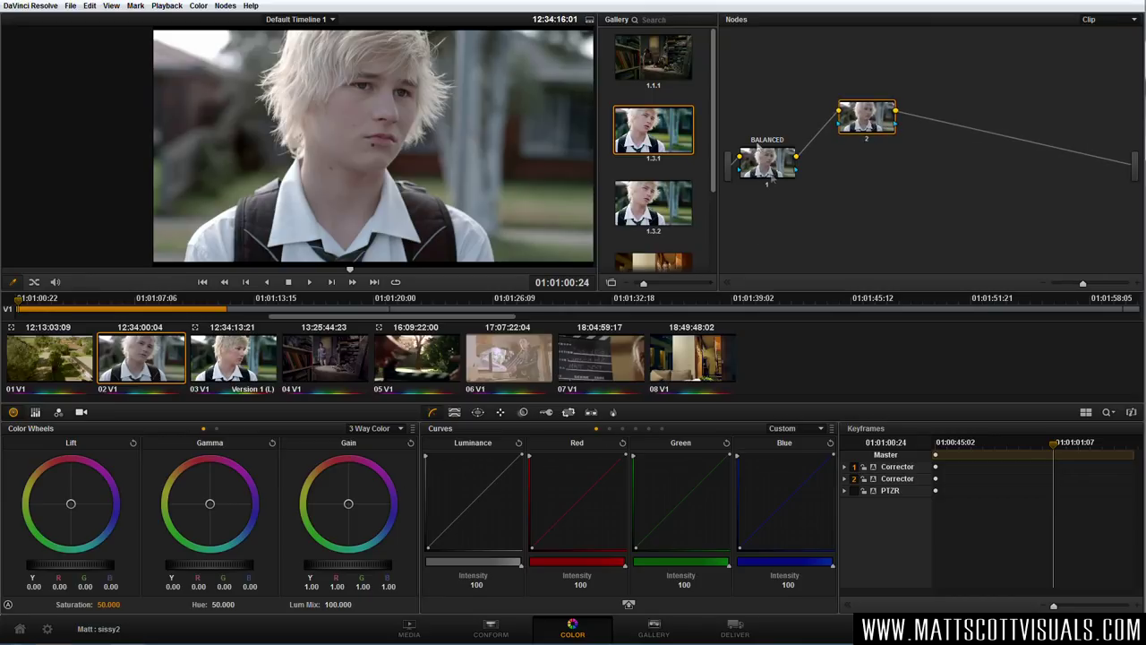
drag(775, 169, 775, 173)
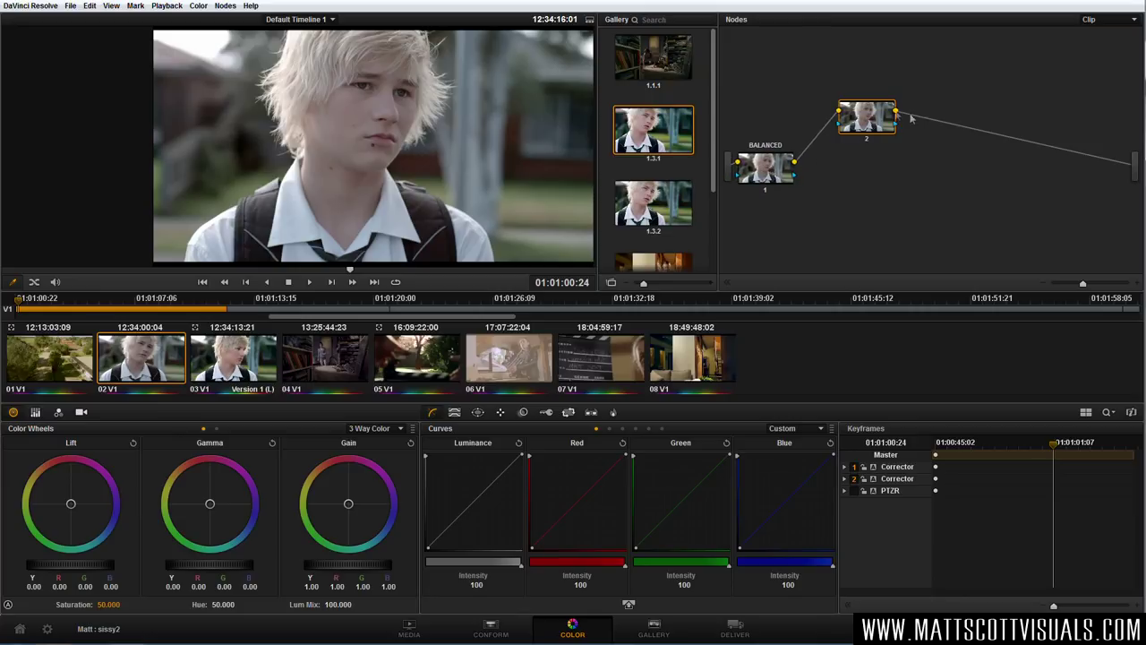
drag(880, 128, 880, 118)
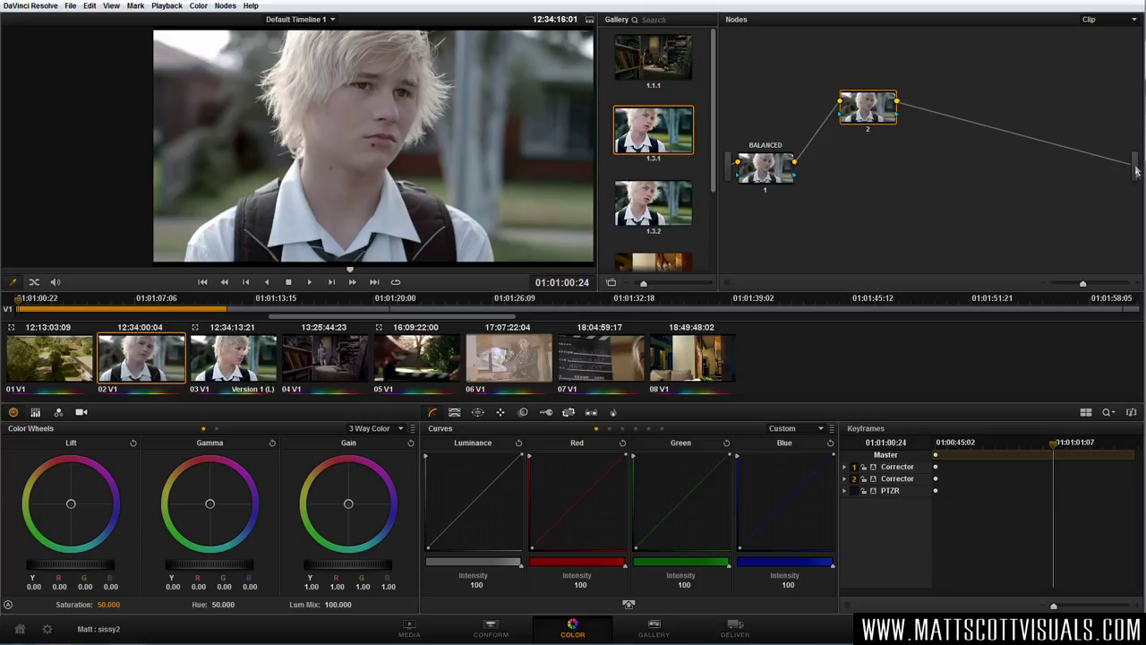
drag(874, 113, 852, 100)
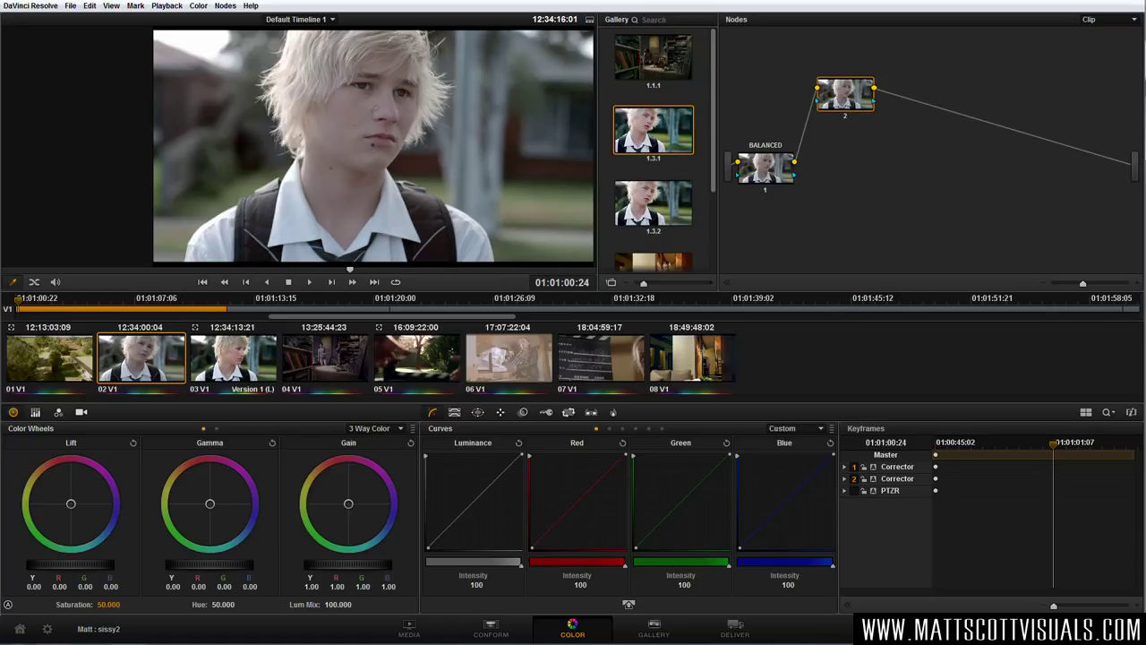
click(762, 171)
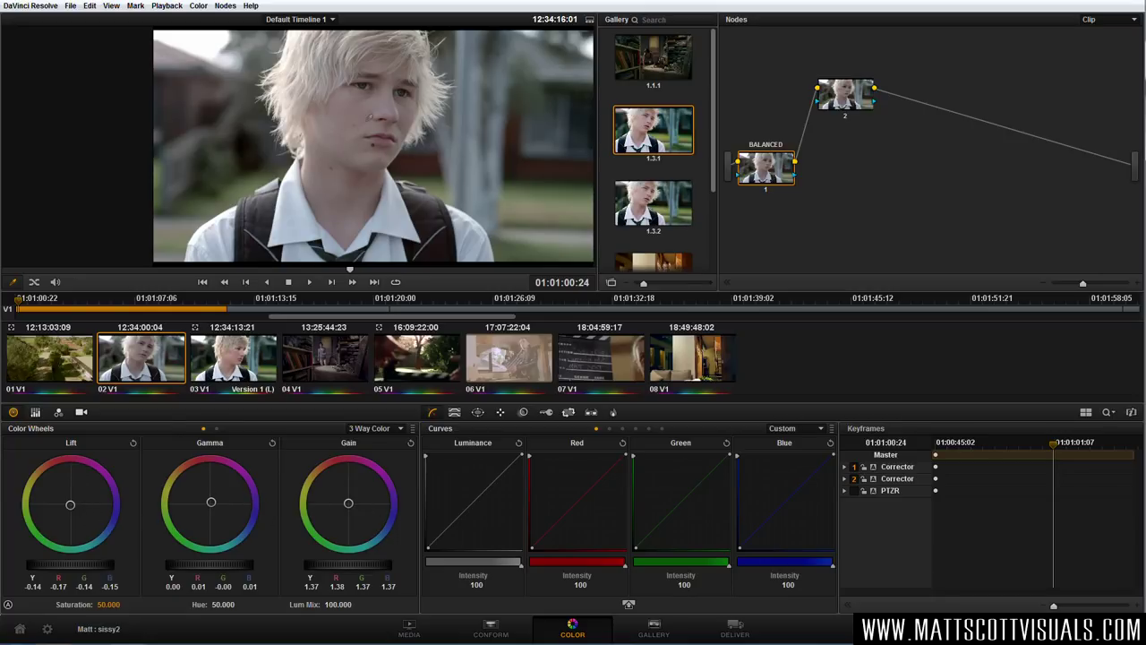
Step: Open the HSL qualifier, trial a skin-tone eyedropper sample, and undo it to defaults
click(455, 412)
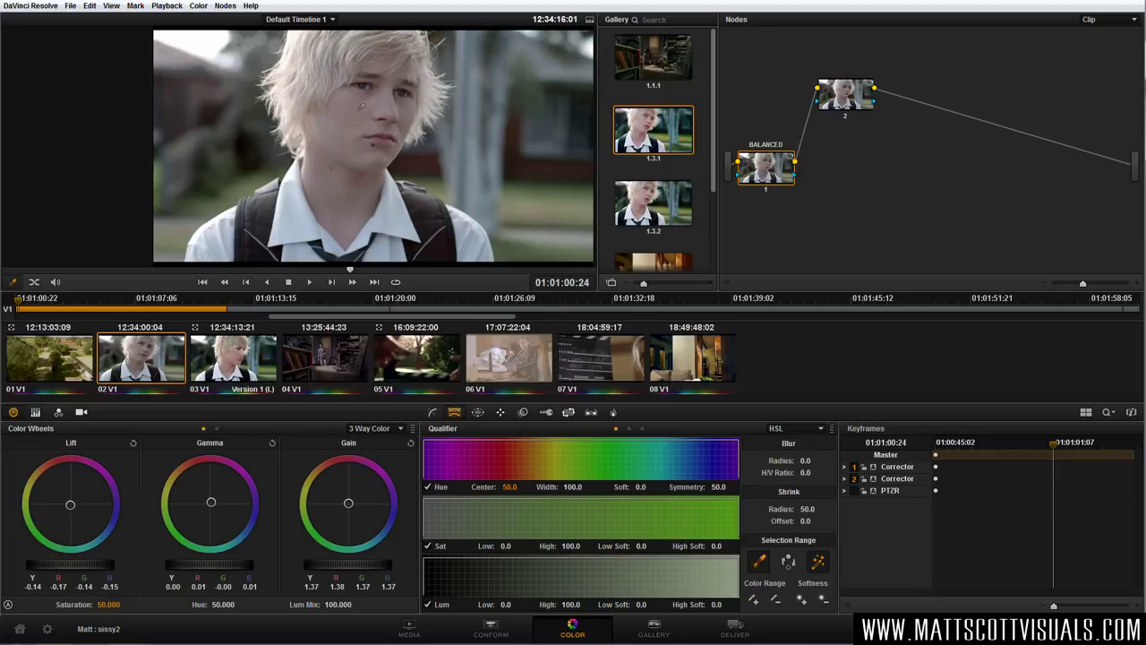
click(361, 106)
key(ctrl+z)
Step: On node 2, set the qualifier hue to centre 36.3 with width 26.7
key(alt+semicolon)
drag(573, 486, 470, 486)
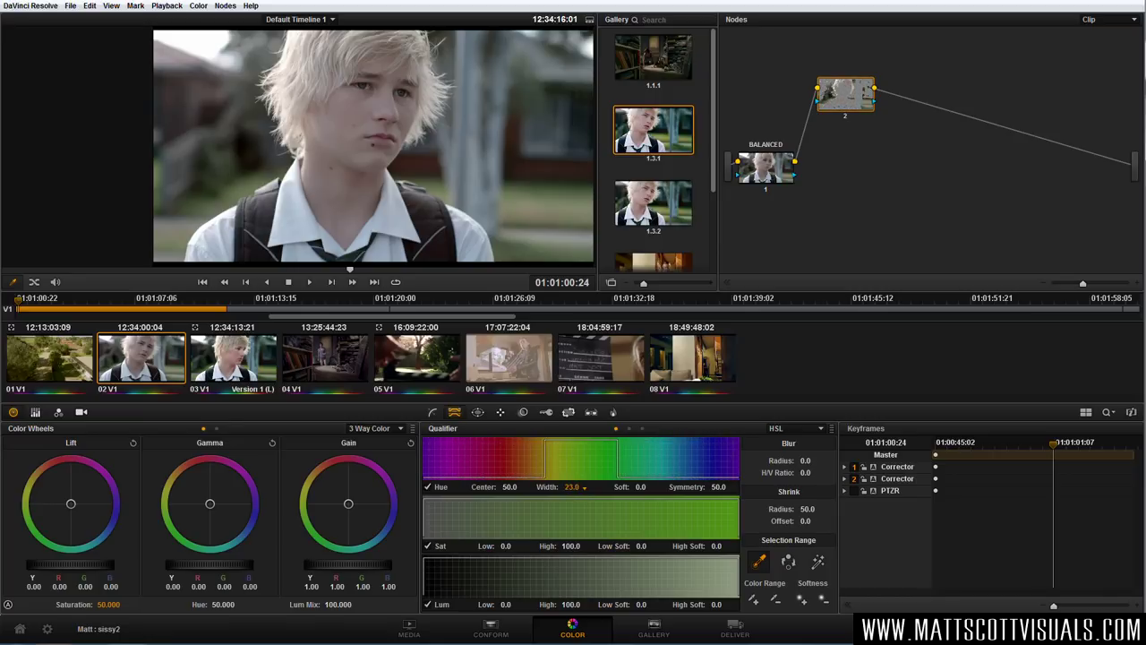
drag(573, 487, 535, 485)
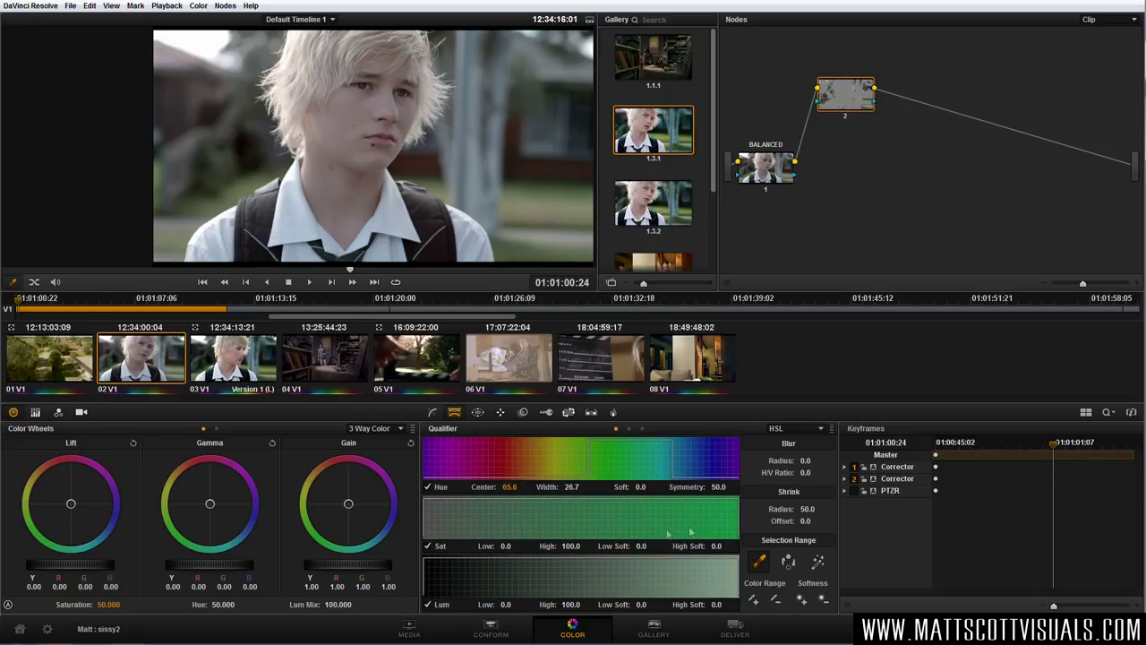
drag(492, 484, 475, 484)
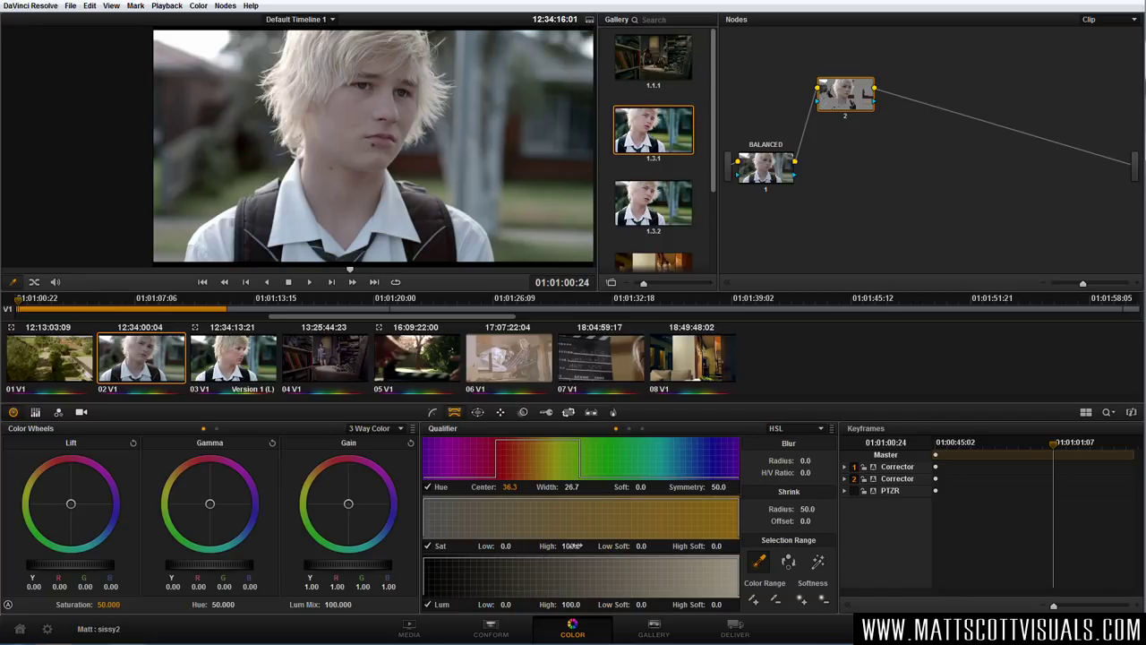
Step: Cap saturation at 26.8, set luminance 52.3–64.0, and highlight the key in the viewer
drag(574, 546, 581, 546)
drag(571, 545, 667, 506)
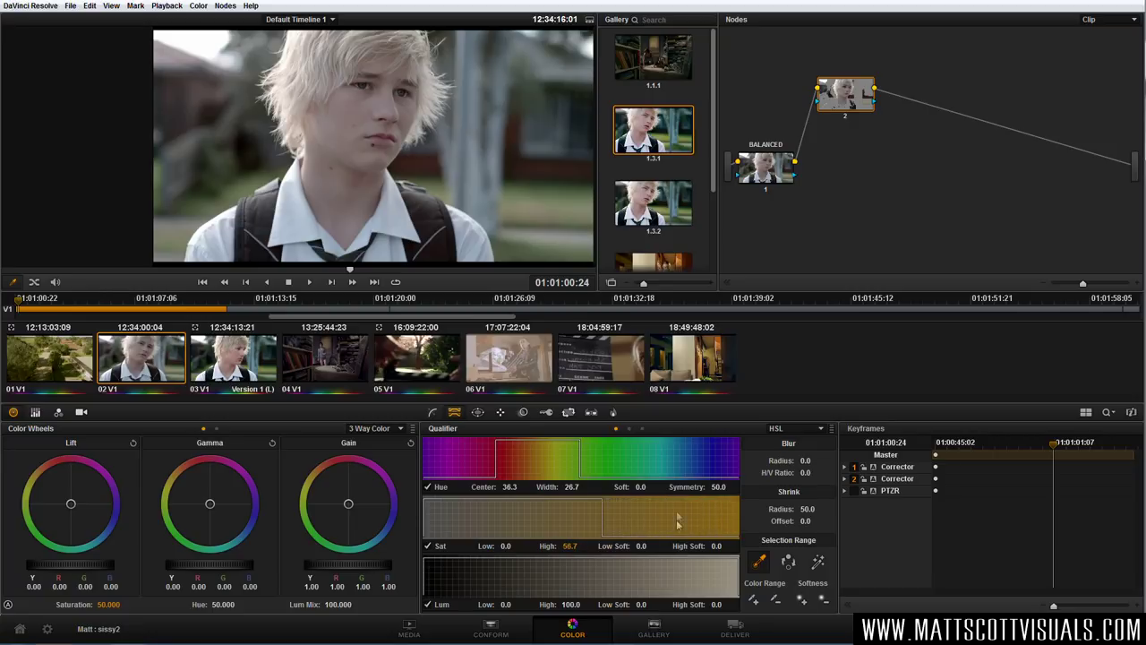
drag(570, 546, 509, 546)
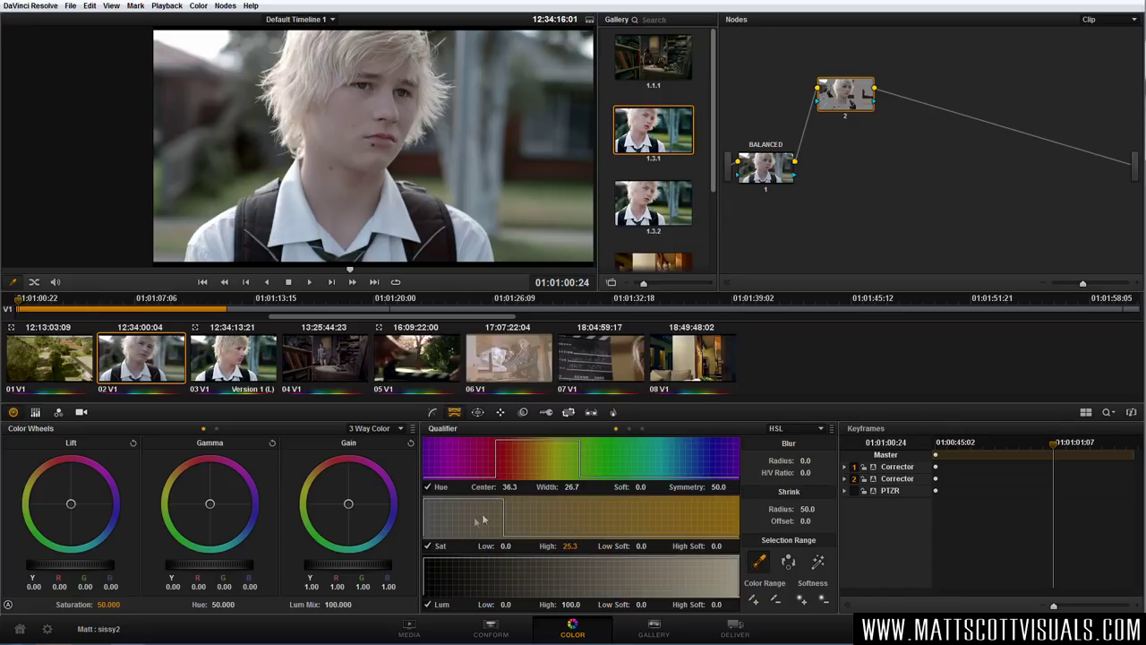
drag(569, 545, 574, 545)
drag(507, 604, 583, 605)
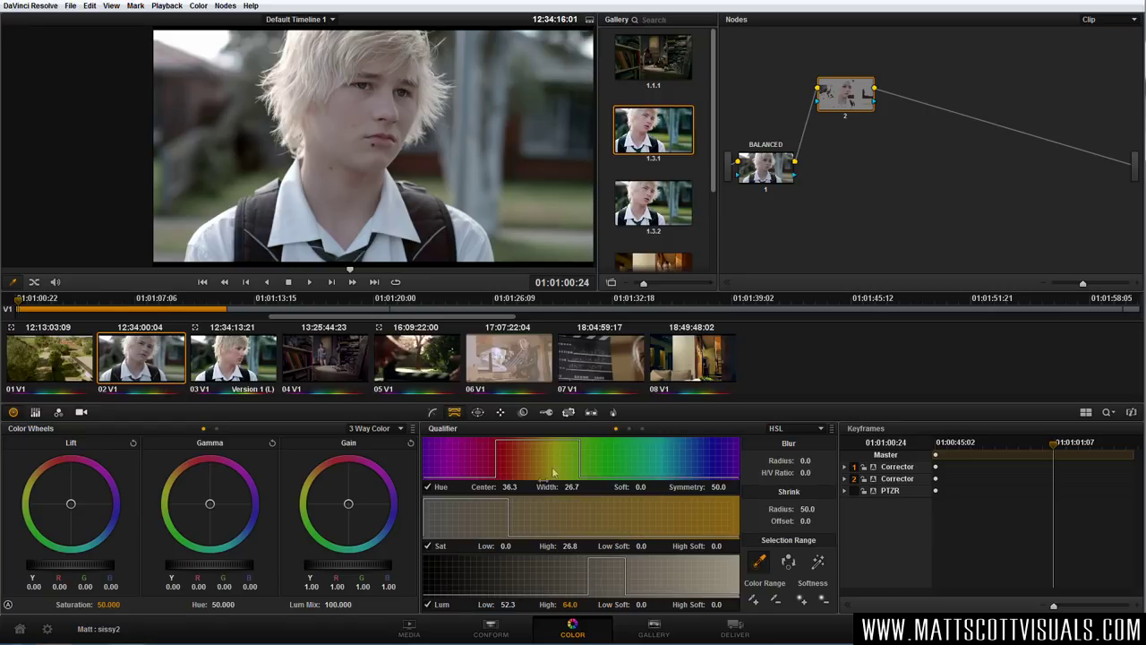
click(817, 561)
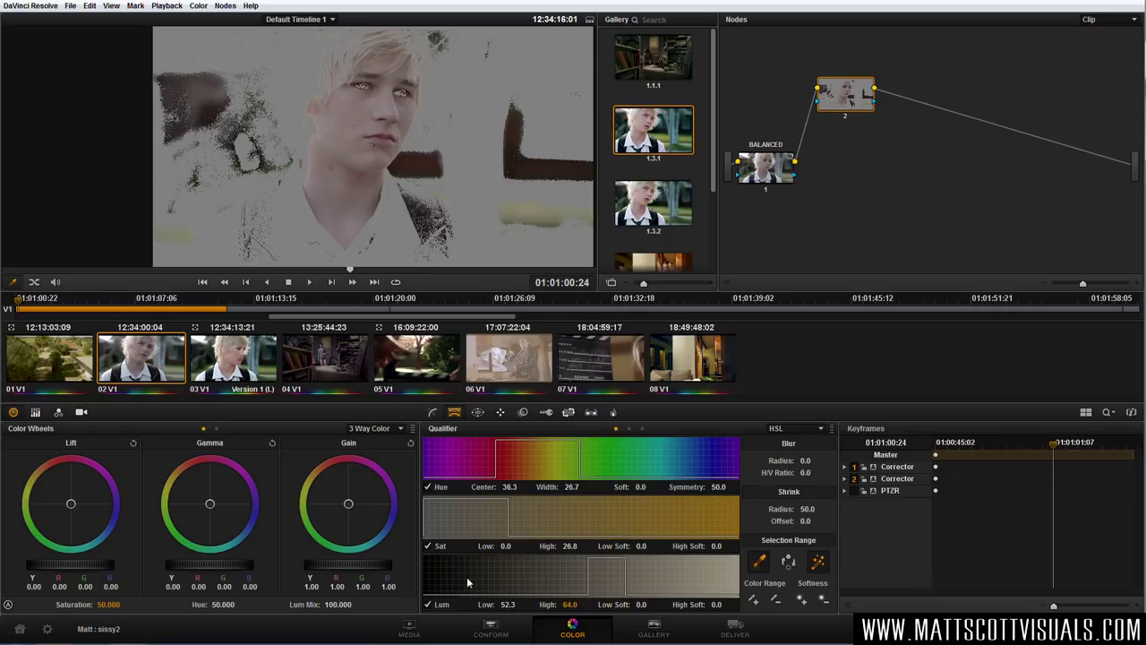
Step: Raise the skin qualifier's Lum Low to 58.1
drag(507, 605, 532, 604)
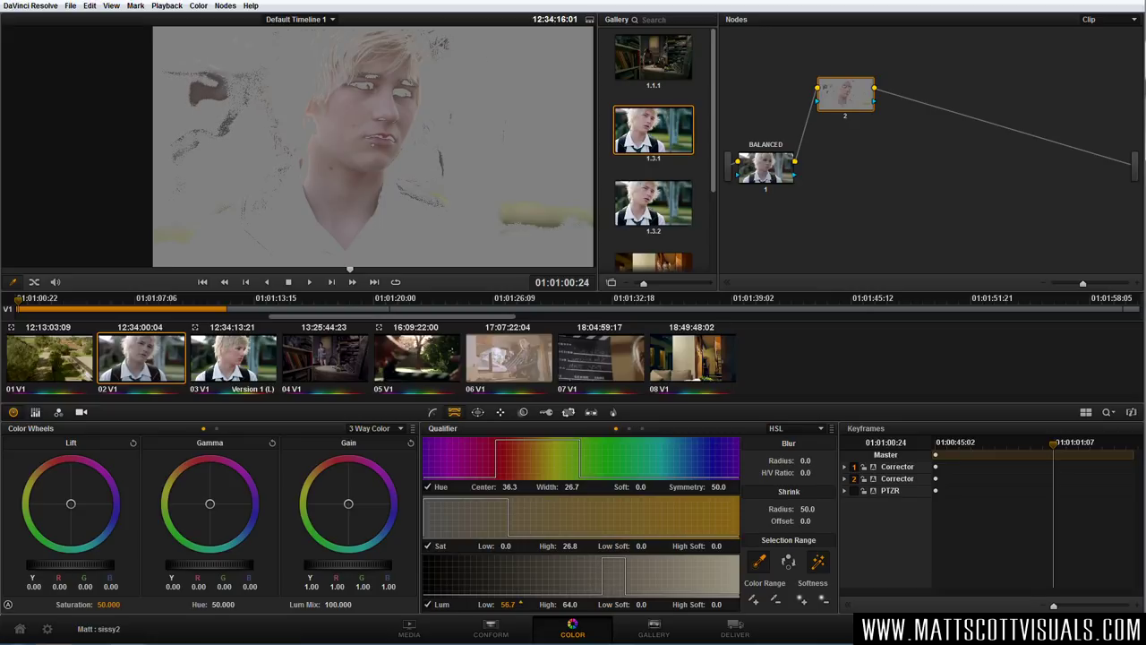
drag(521, 605, 521, 606)
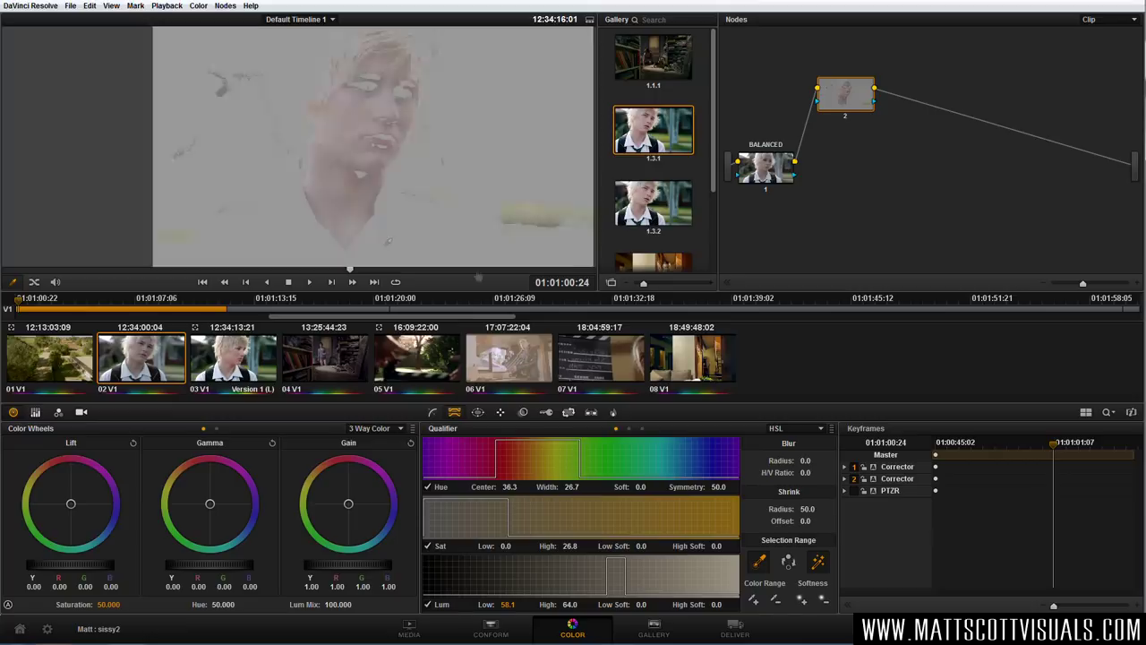
key(ctrl+f)
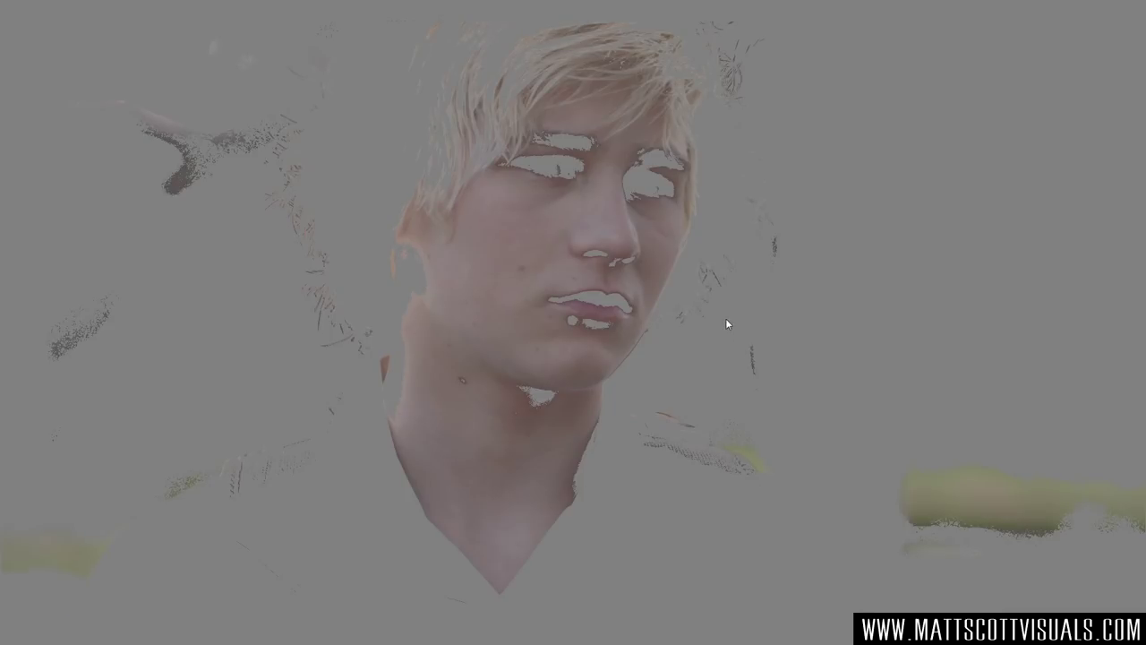
key(ctrl+f)
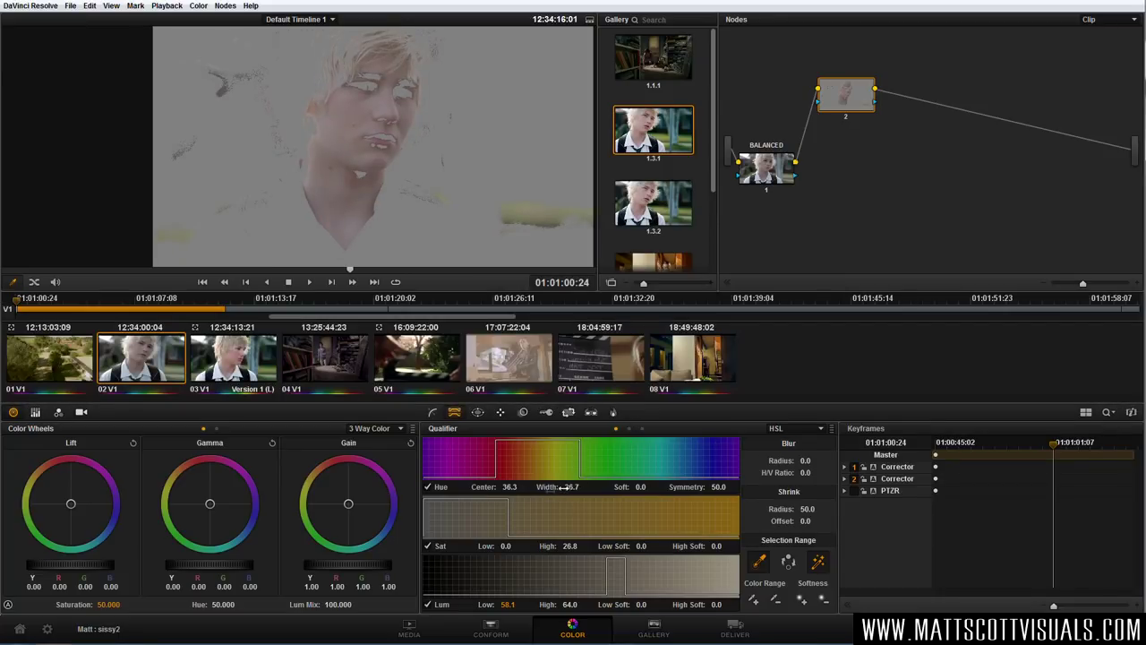
Step: Narrow the hue to width 22.3 at centre 30.3 and adjust the Lum High limit
drag(573, 486, 547, 486)
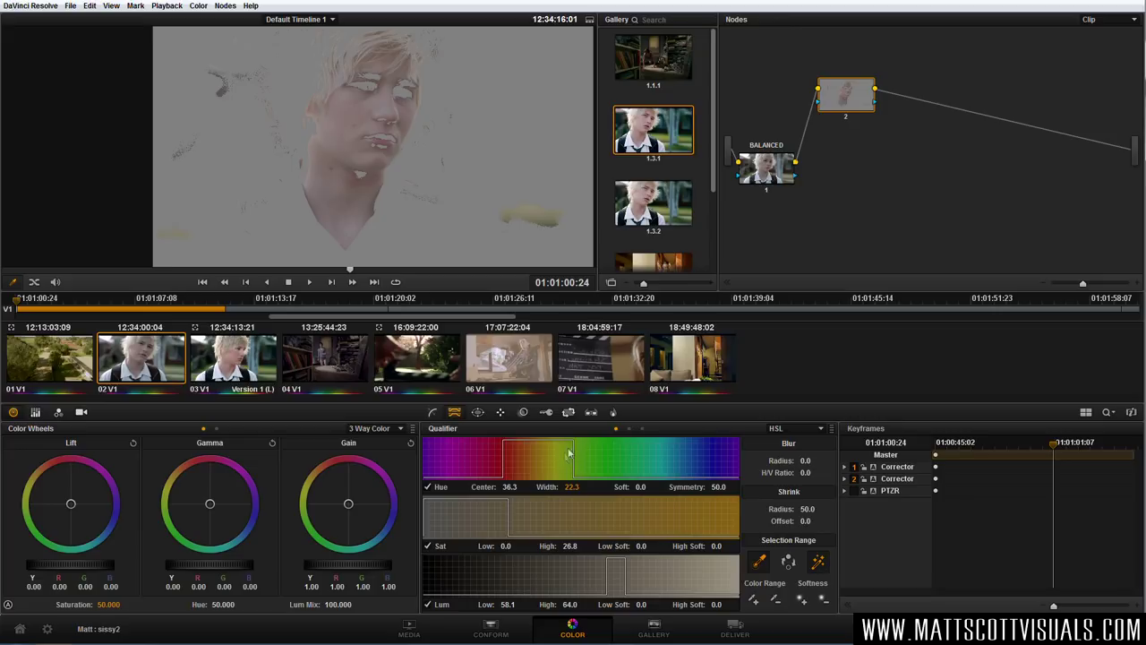
mouse_move(510, 486)
mouse_down()
mouse_move(496, 486)
mouse_move(520, 487)
mouse_up()
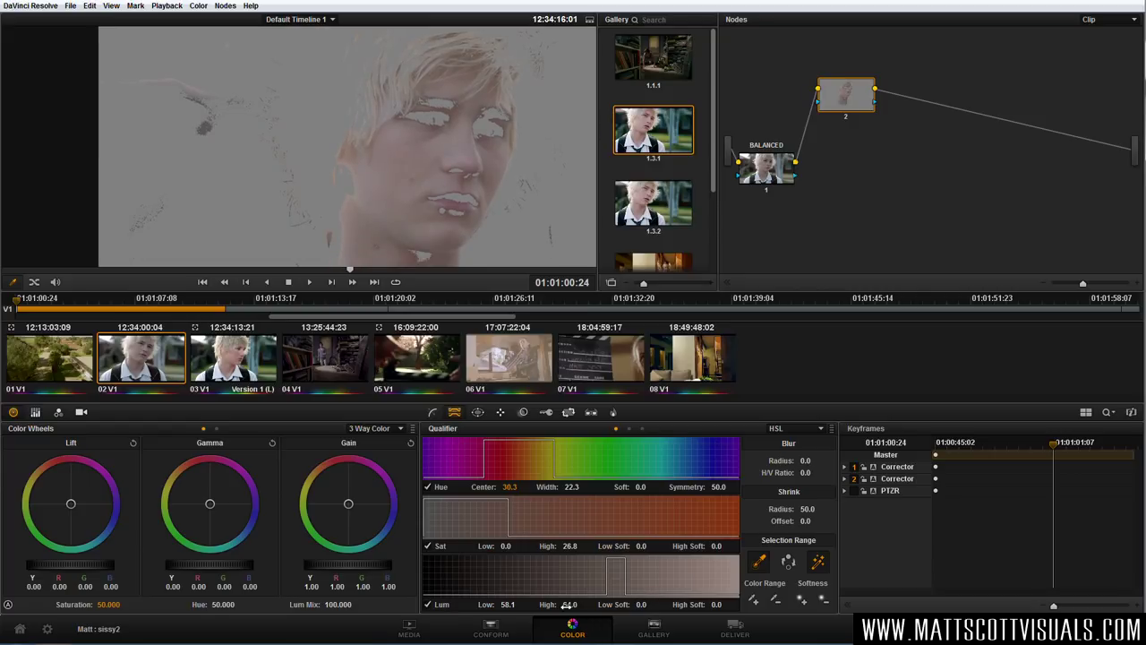
drag(568, 604, 591, 606)
drag(573, 606, 578, 605)
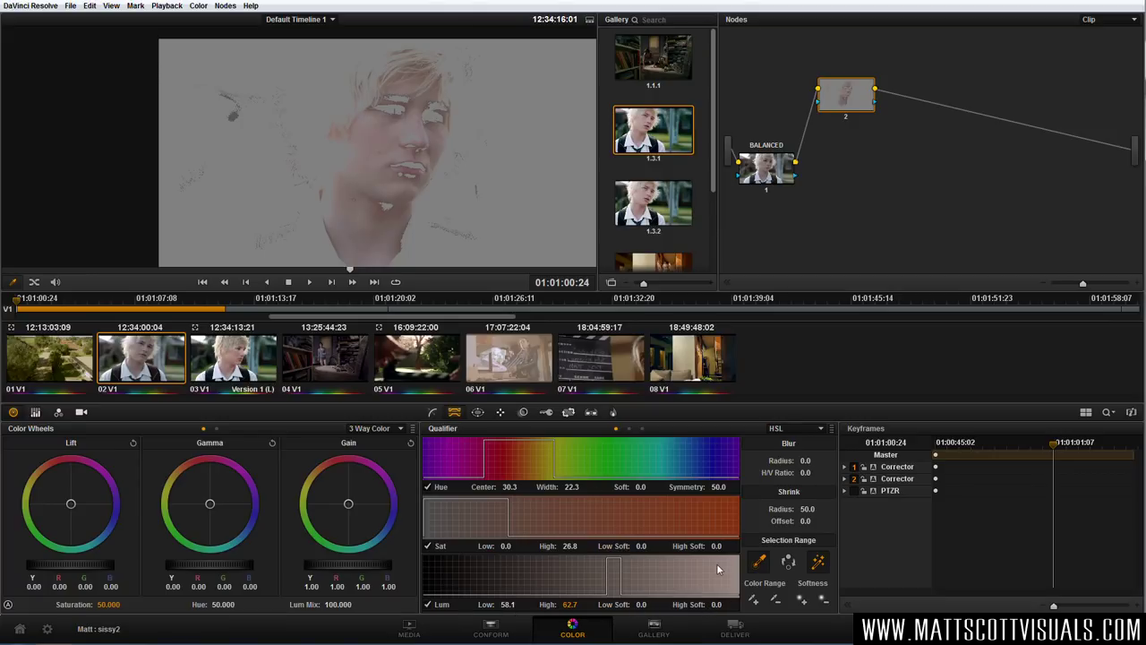
Step: Soften the upper luminance edge and blur the matte to radius 55.8
drag(716, 604, 732, 604)
mouse_move(570, 604)
mouse_down()
mouse_move(582, 605)
mouse_move(570, 604)
mouse_up()
drag(812, 461, 855, 461)
Step: Preview full screen, zoom the viewer, and drop the skin key's Lum Low to 54.3
key(ctrl+f)
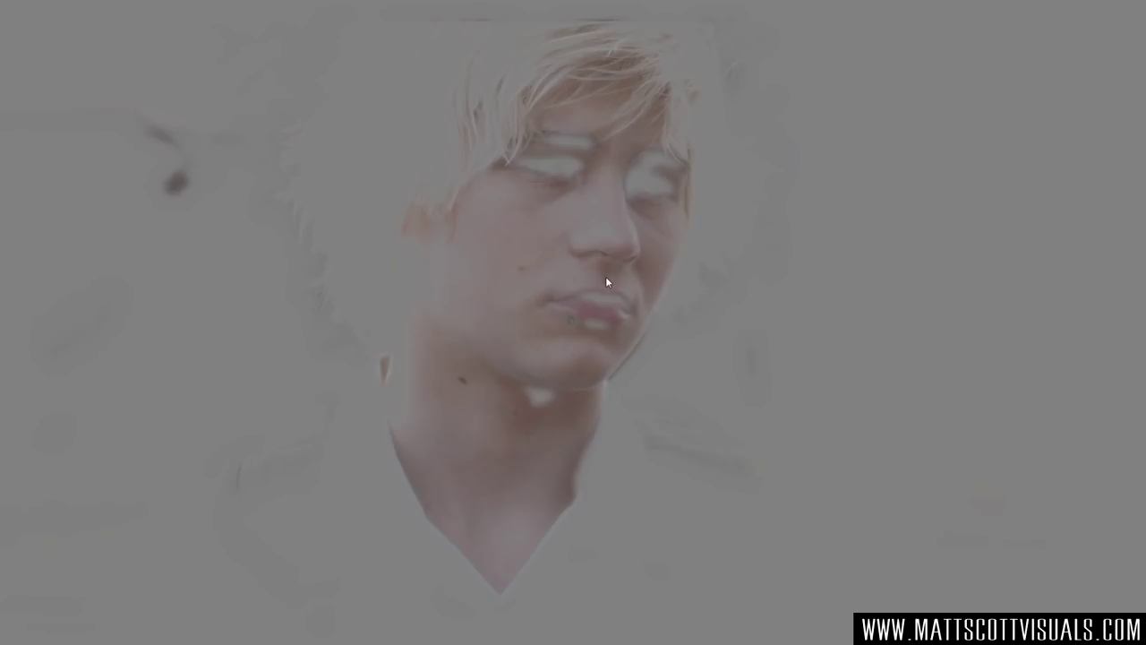
key(ctrl+f)
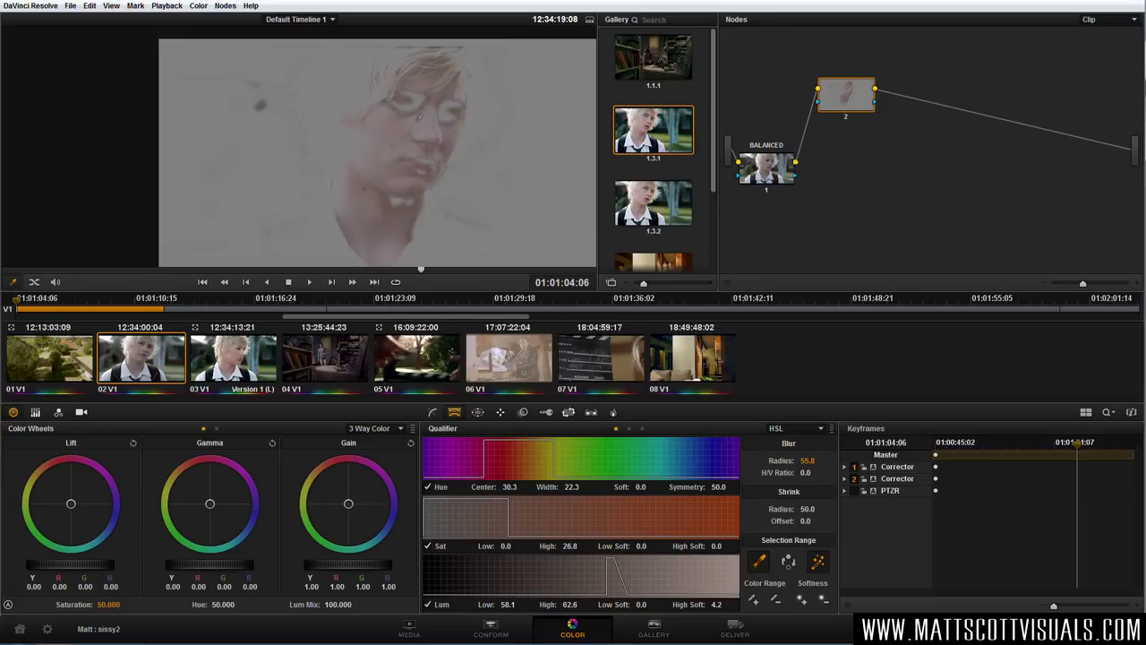
scroll(419, 117, up, 3)
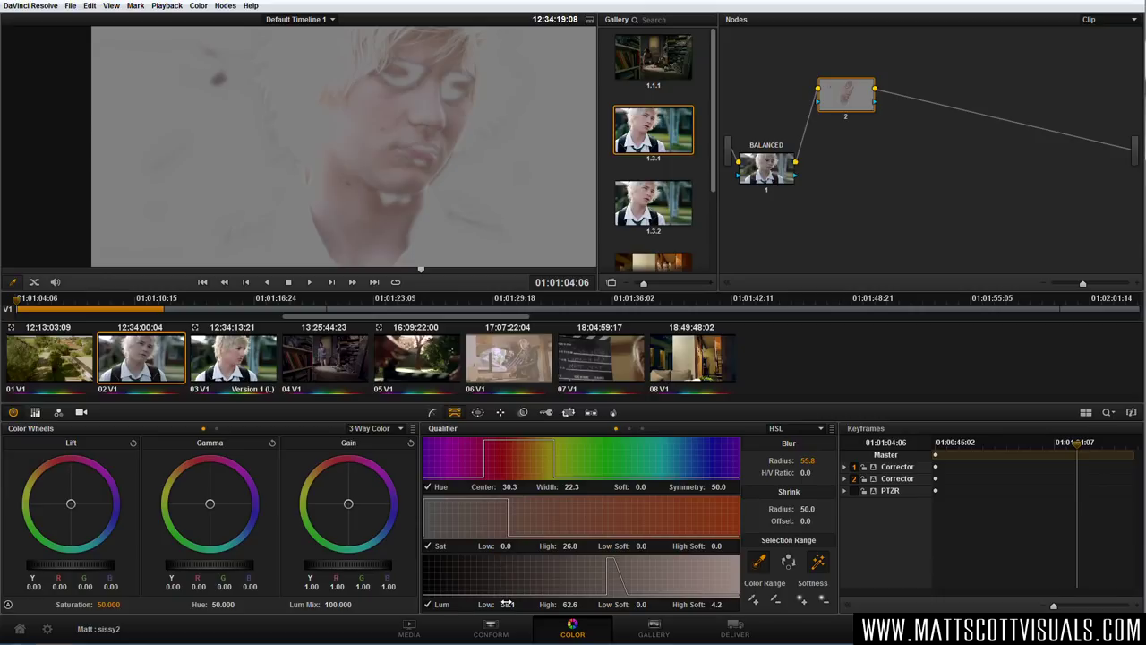
mouse_move(507, 604)
mouse_down()
mouse_move(496, 605)
mouse_move(518, 606)
mouse_up()
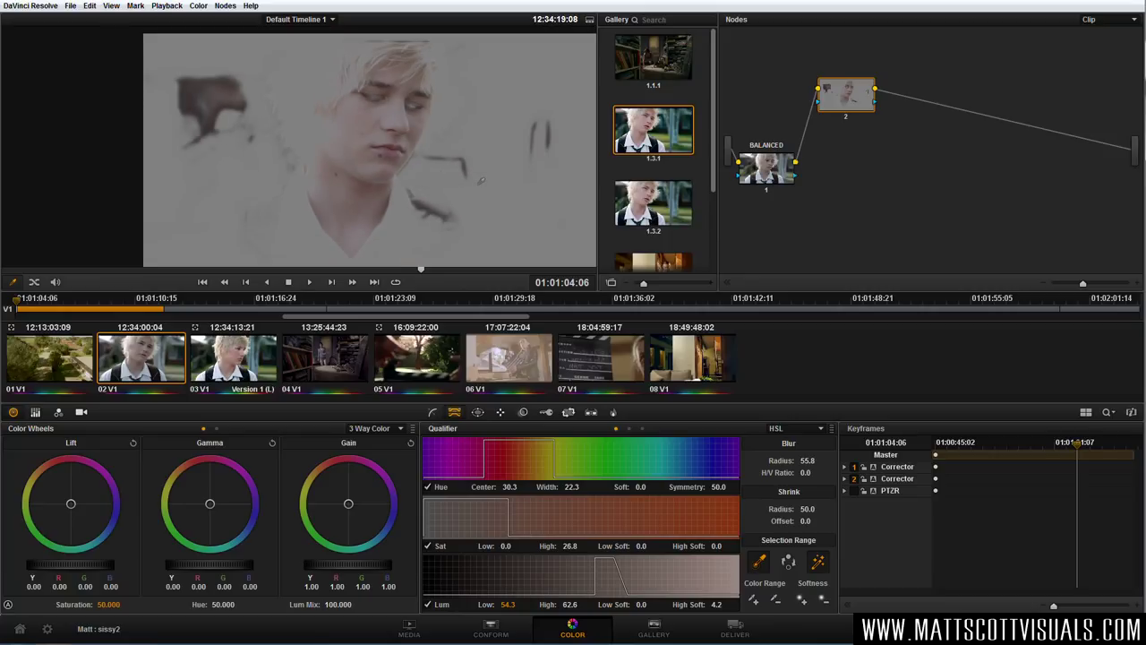
Step: Shape a circular window into a tilted face oval (size 51.13, aspect 30.10, rotate 17.05), then disable it
click(478, 413)
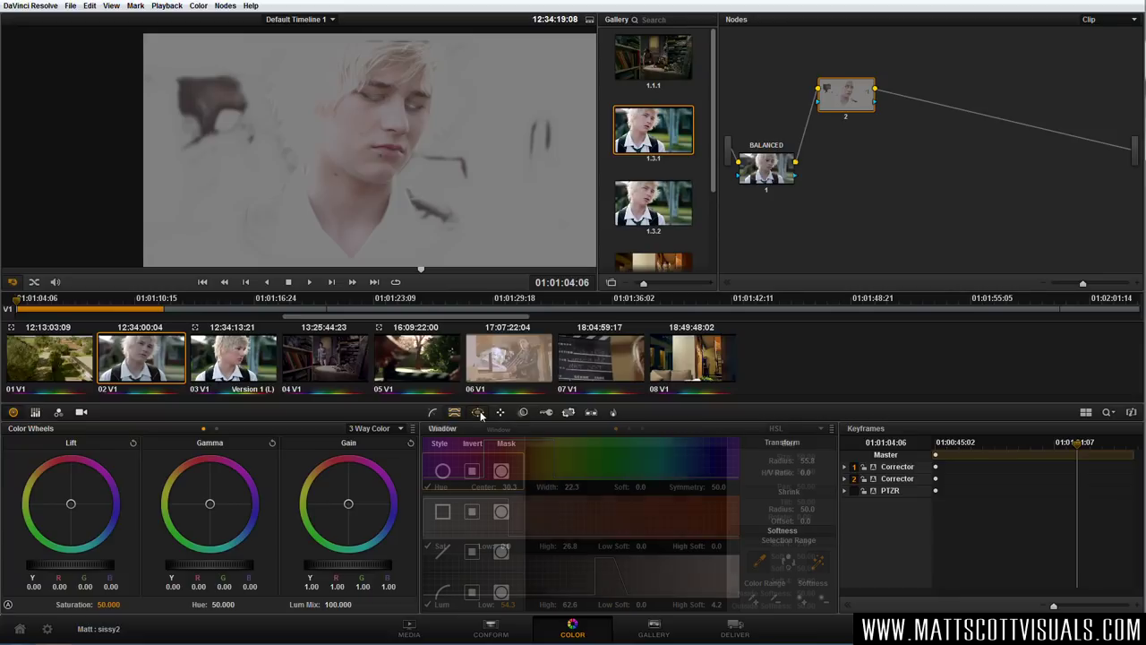
click(442, 471)
drag(379, 157, 403, 167)
drag(415, 152, 372, 216)
drag(380, 92, 394, 99)
drag(372, 201, 335, 225)
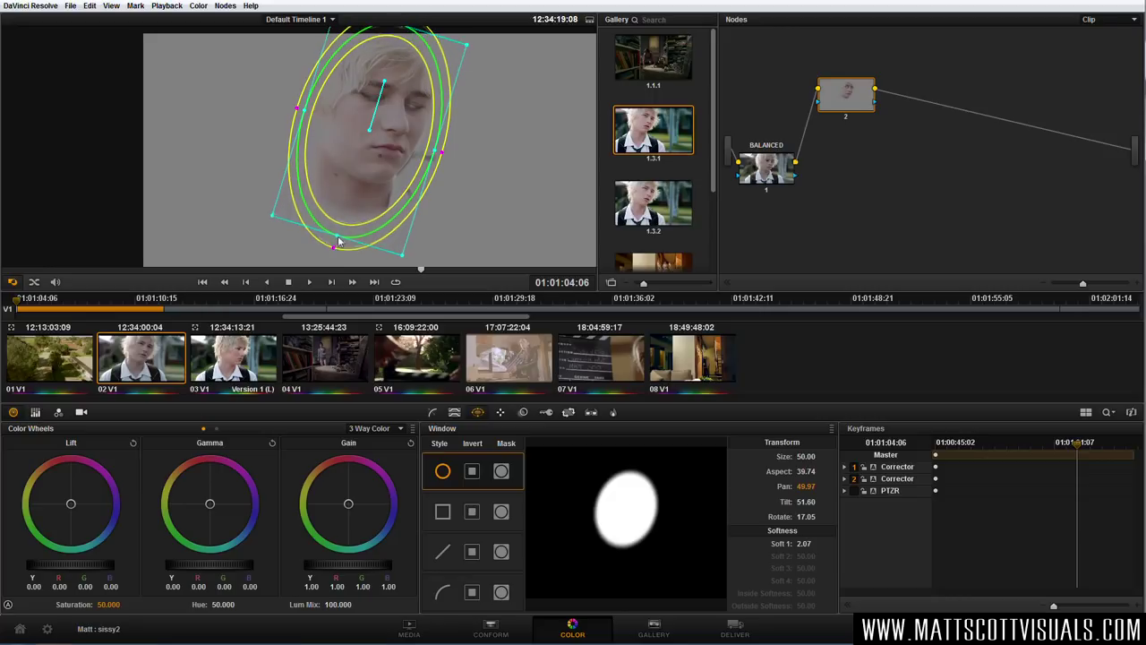
mouse_move(435, 159)
mouse_down()
mouse_move(368, 179)
mouse_move(440, 158)
mouse_up()
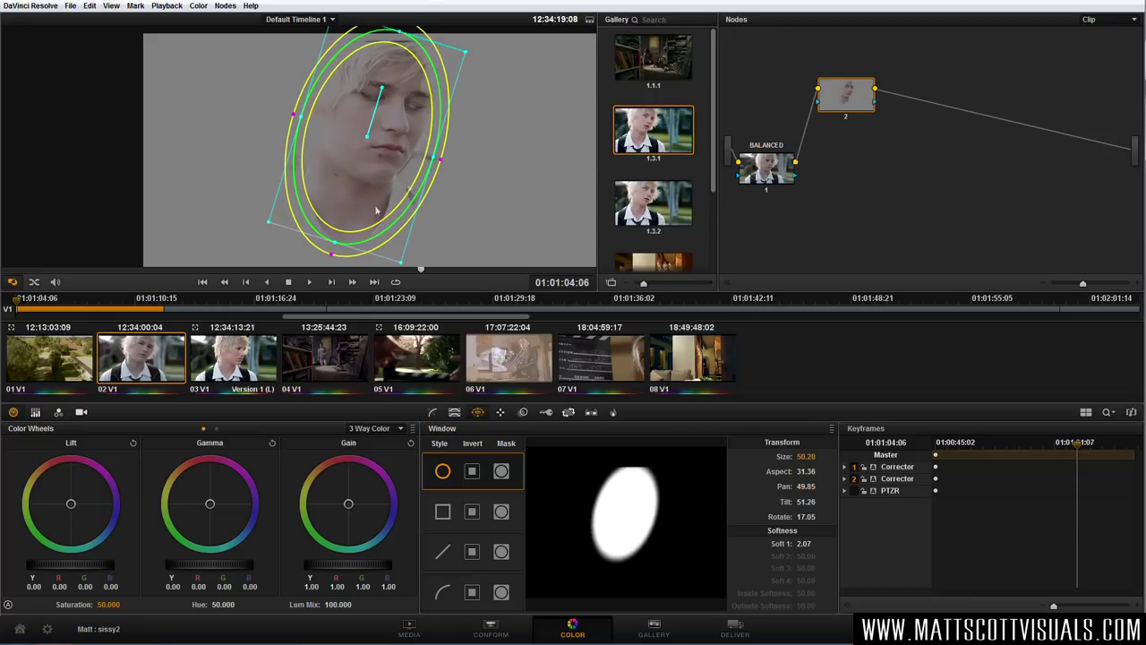
drag(336, 249, 367, 201)
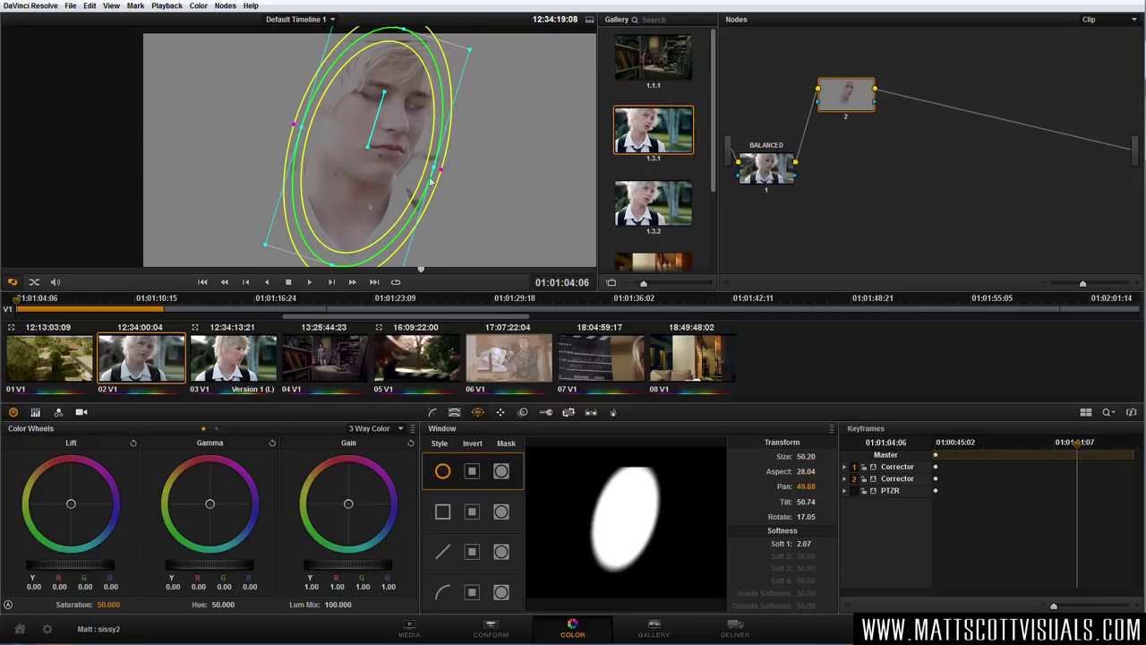
drag(438, 170, 408, 192)
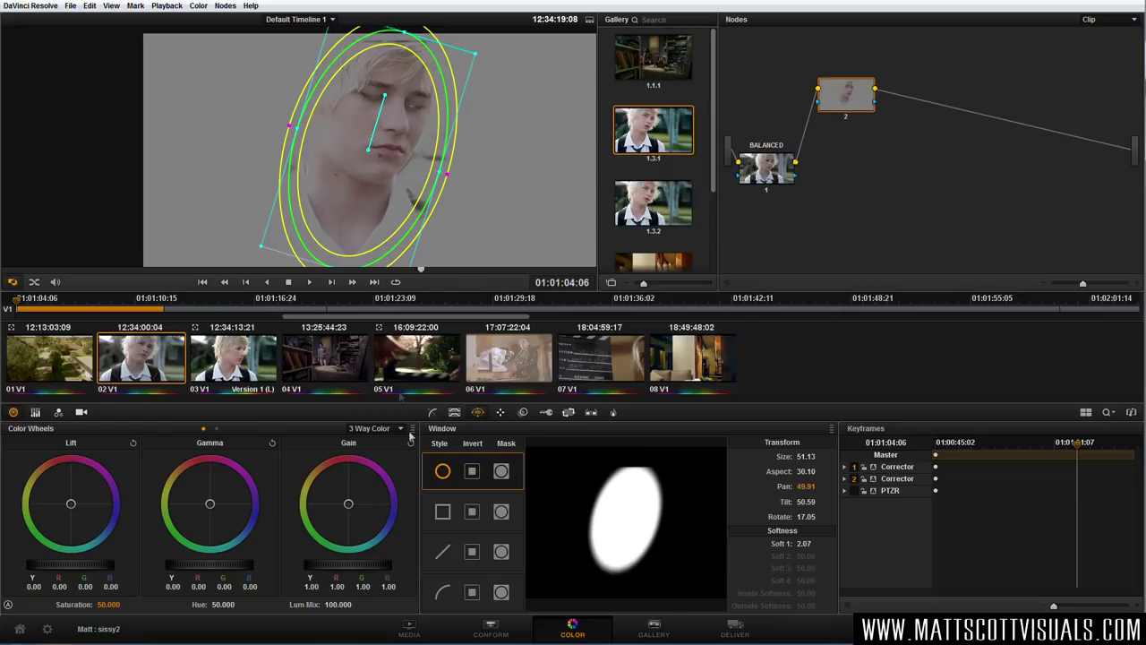
click(442, 472)
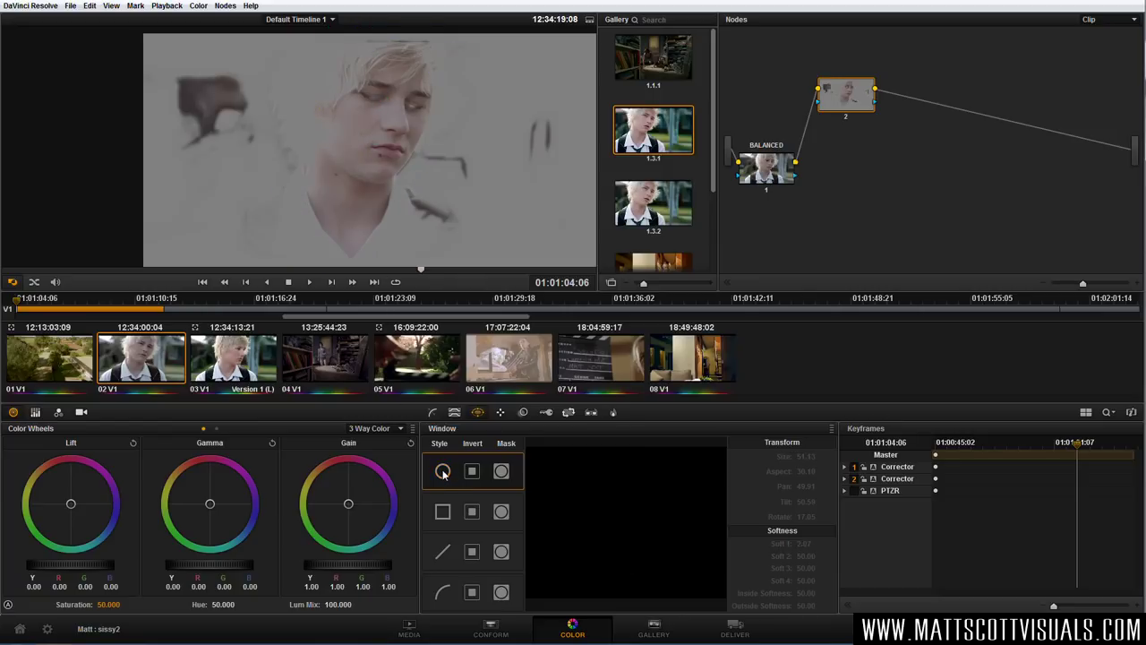
Step: Draw a closed custom curve window outlining the face and hair
click(443, 593)
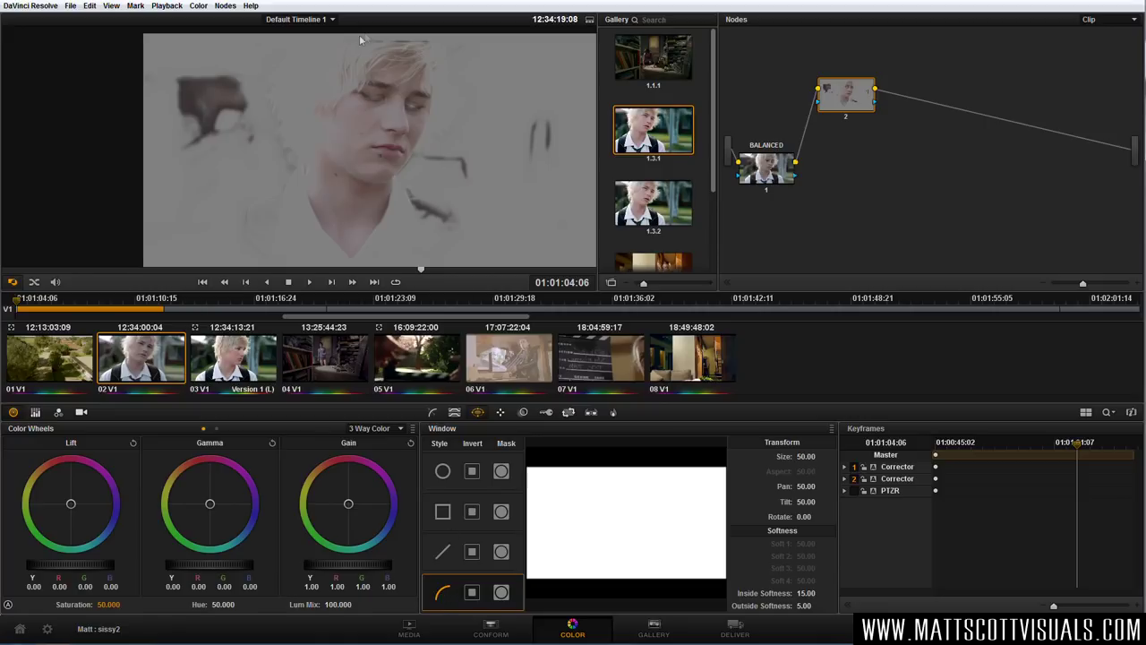
click(331, 82)
click(299, 191)
click(351, 263)
click(393, 209)
click(408, 168)
click(435, 112)
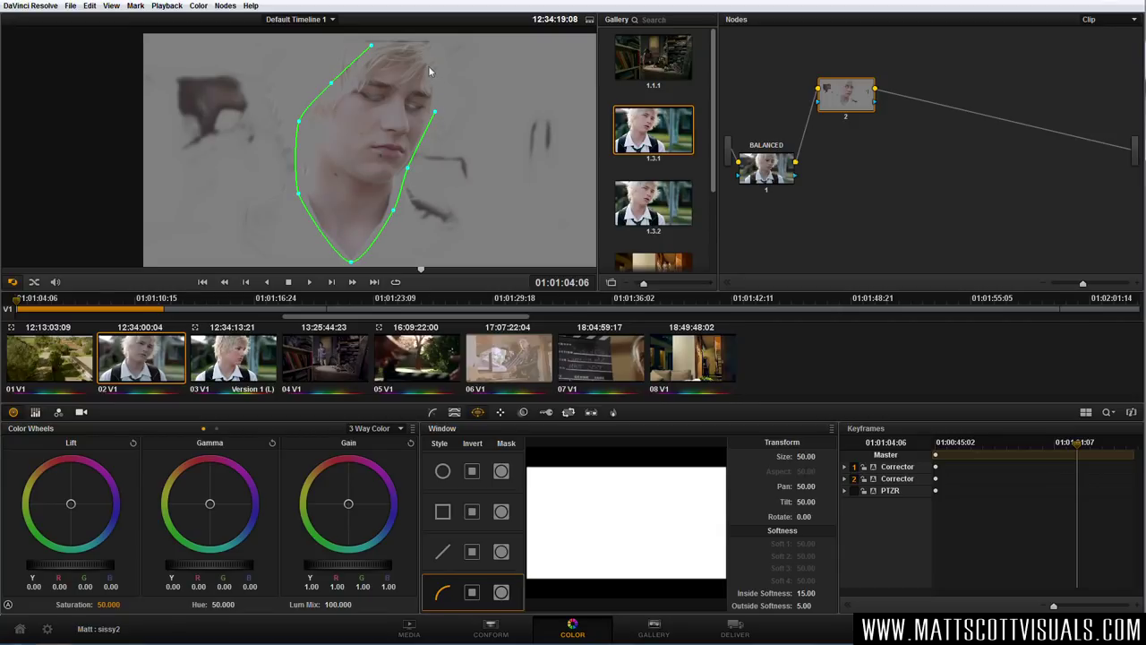
click(371, 46)
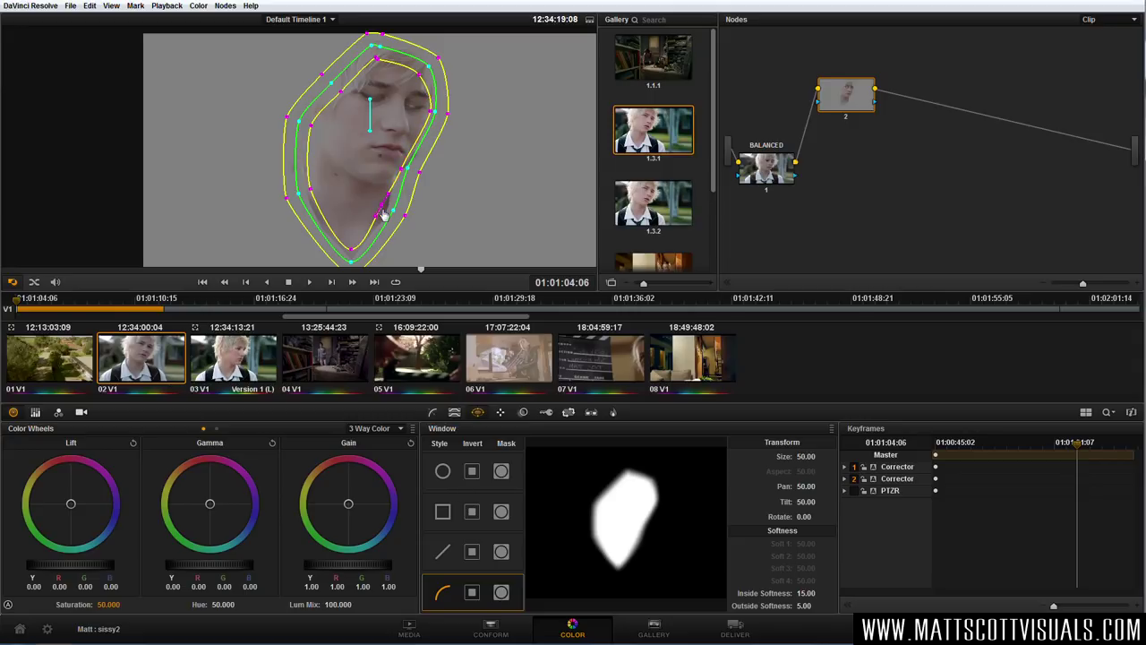
Step: Adjust the curve's lower-right softness and reshape its left and top points, then show the tracker
drag(387, 215, 406, 219)
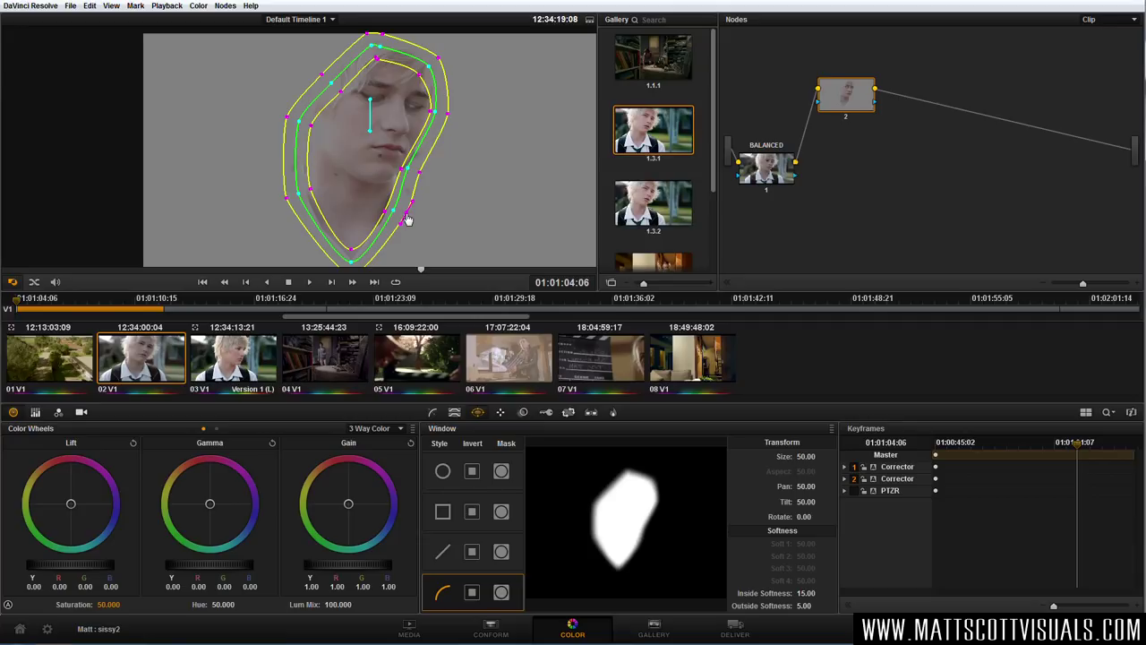
drag(406, 218, 440, 235)
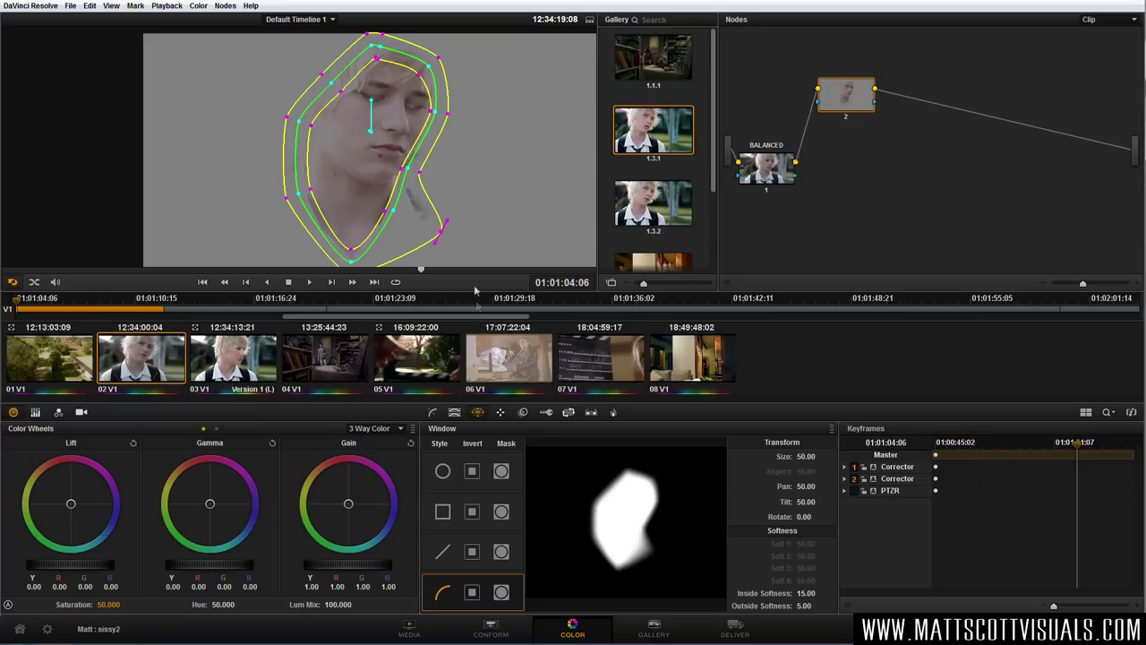
drag(442, 238, 383, 58)
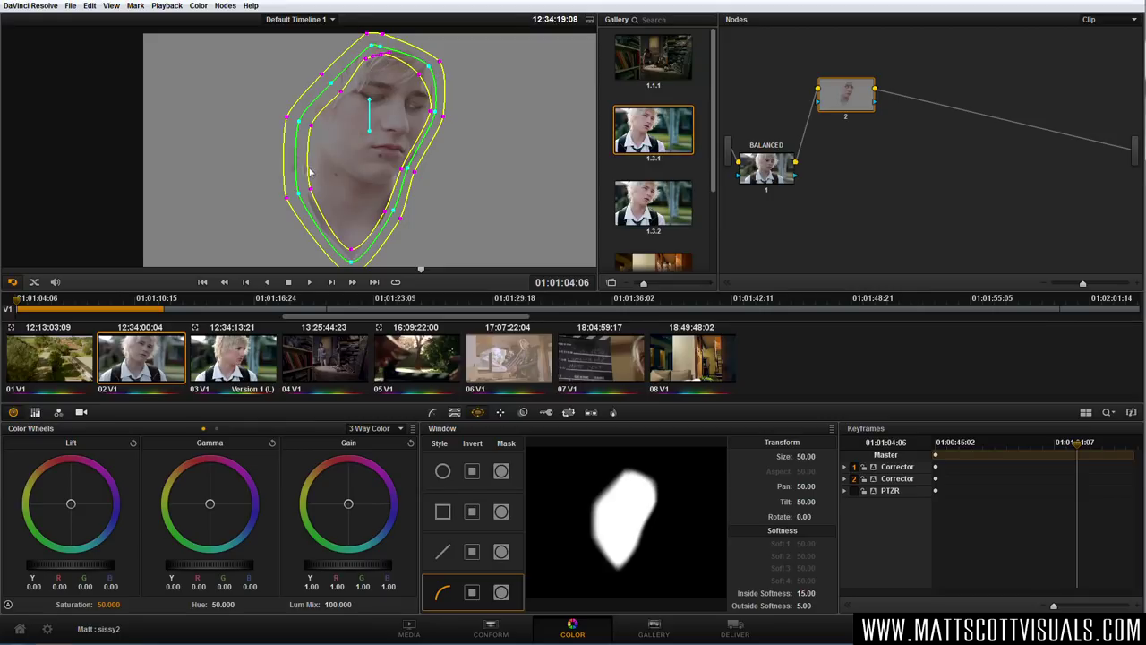
click(298, 196)
mouse_move(303, 191)
mouse_down()
mouse_move(282, 189)
mouse_move(292, 188)
mouse_up()
drag(331, 85, 324, 76)
drag(296, 183, 305, 211)
scroll(413, 133, down, 2)
scroll(382, 169, up, 2)
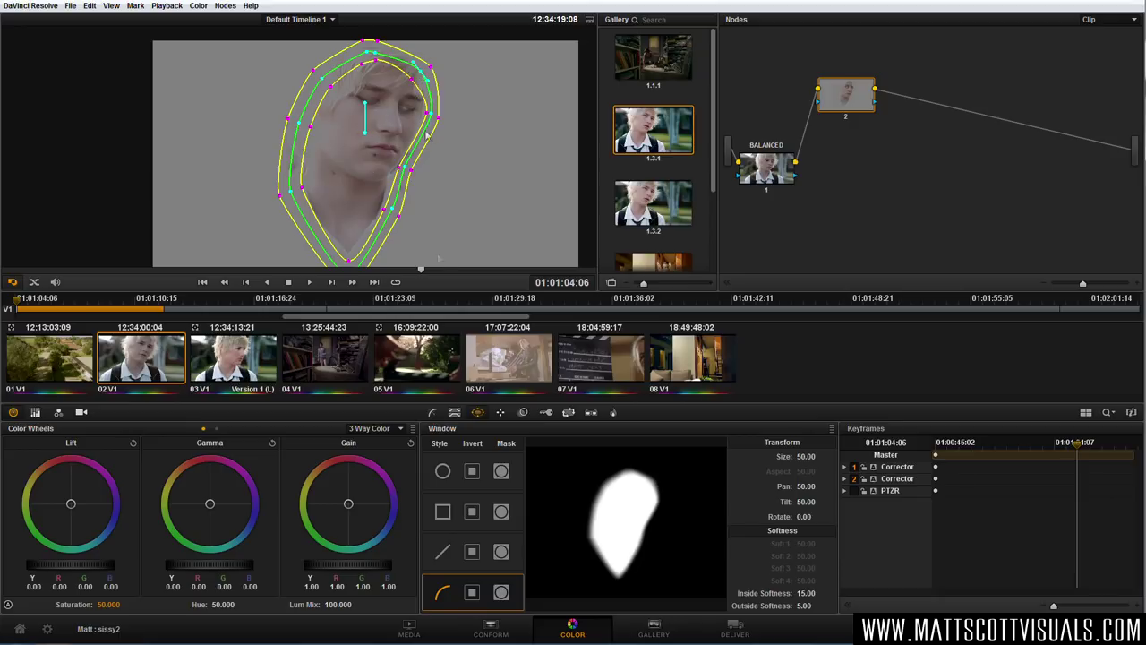
click(501, 413)
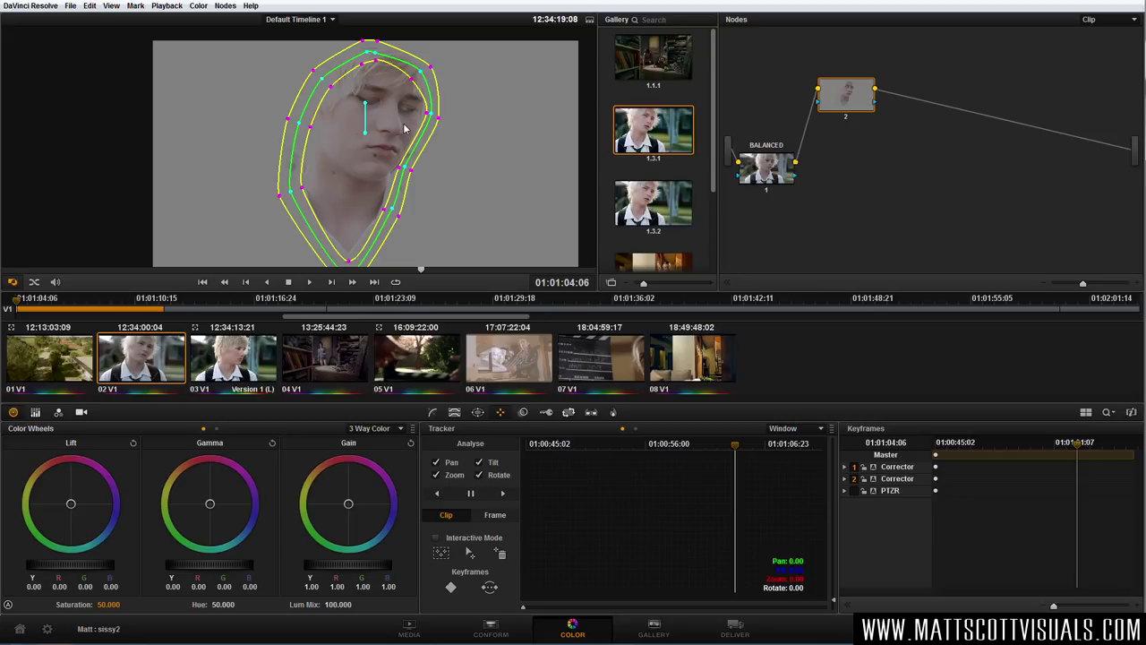
Step: Track the face window forward and backward through the clip without zoom tracking, then review it
click(436, 474)
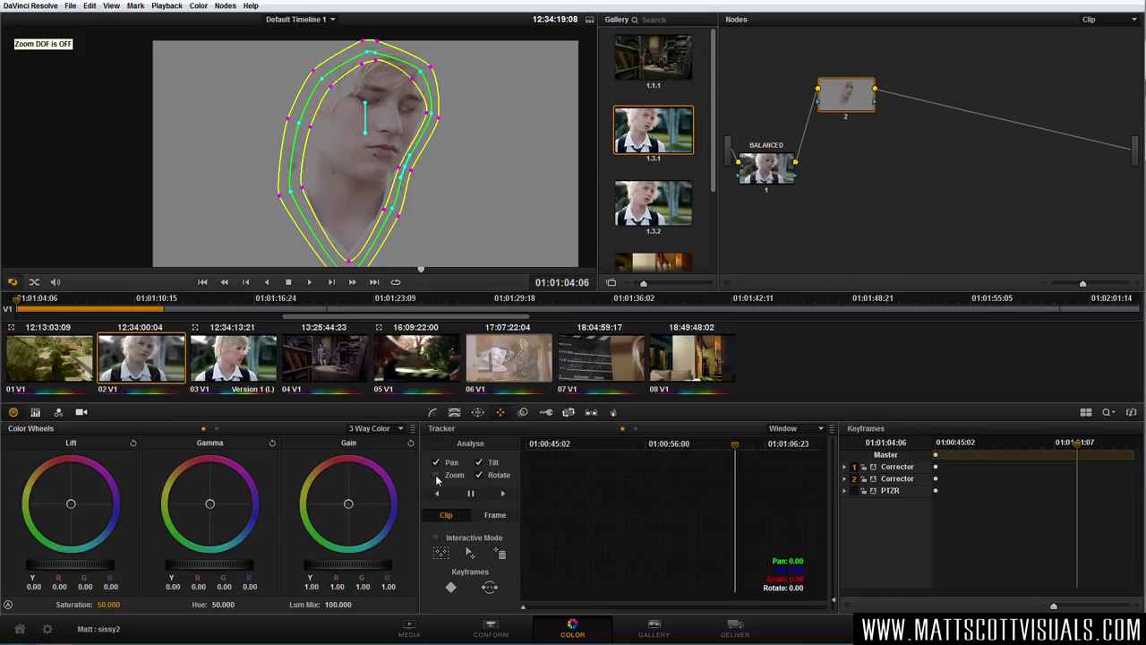
click(505, 492)
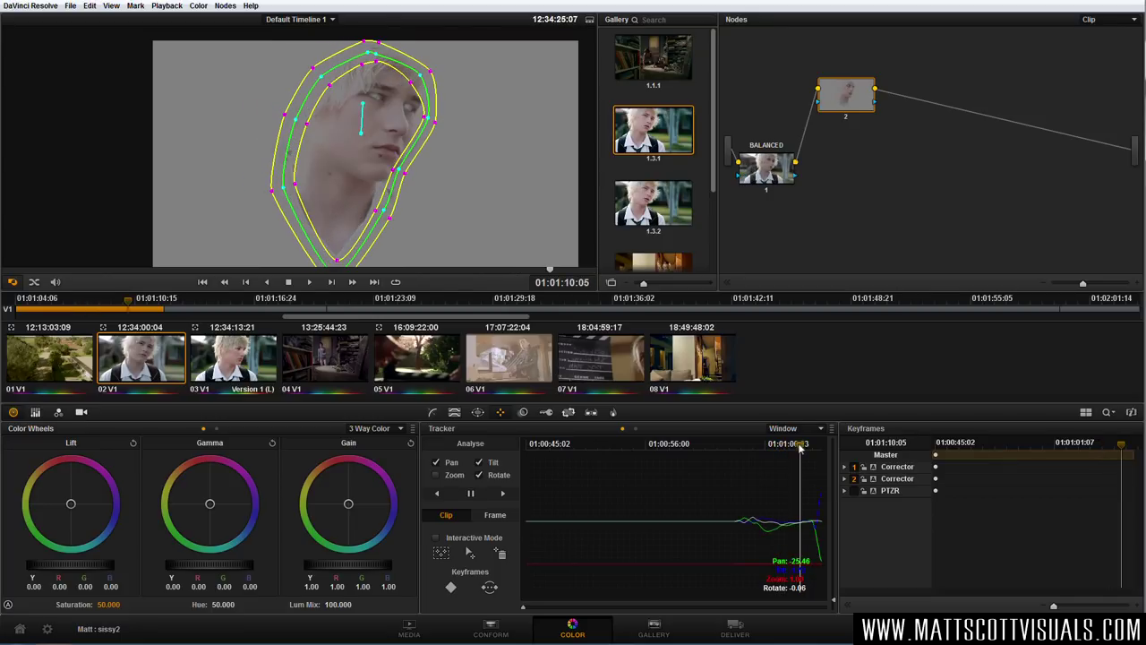
drag(773, 447, 736, 452)
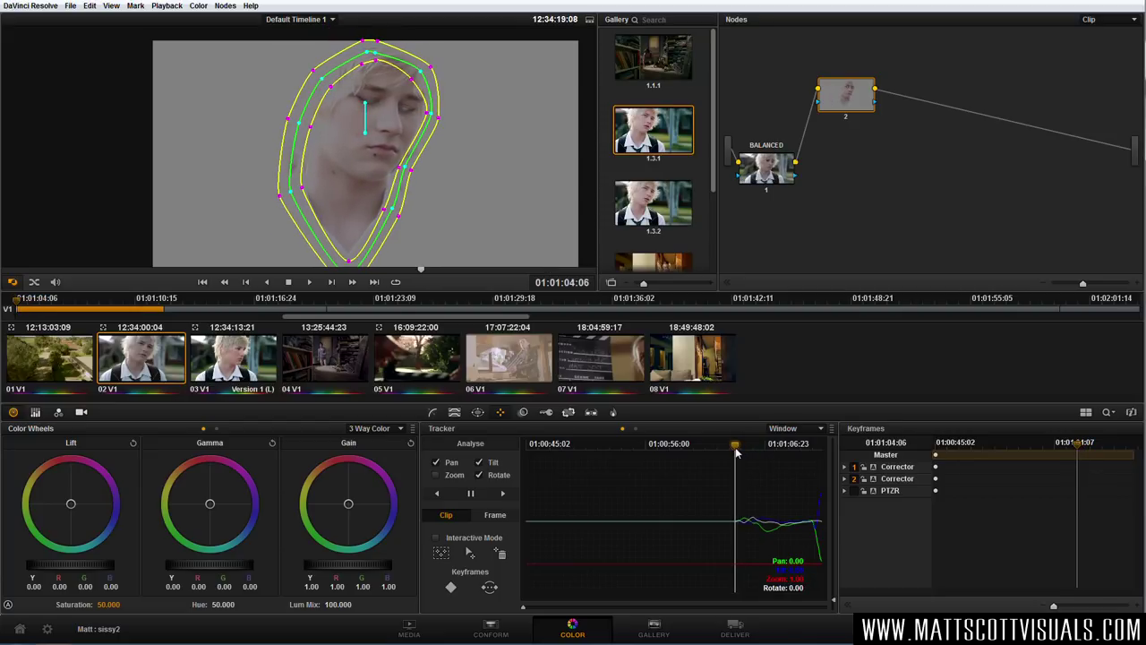
click(439, 493)
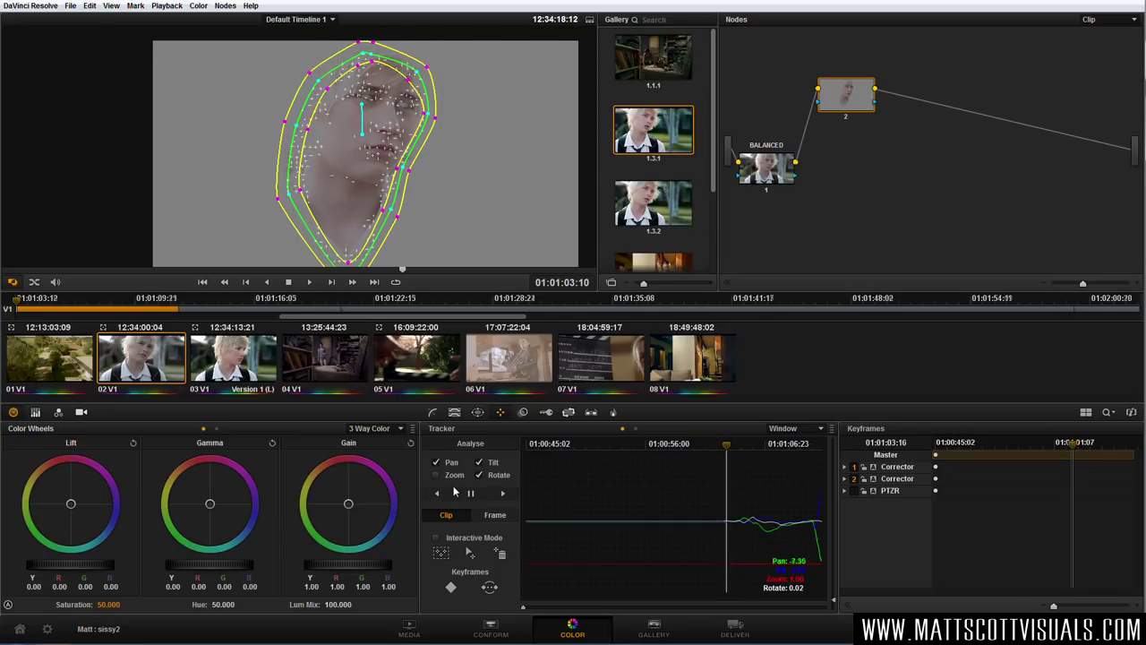
click(470, 493)
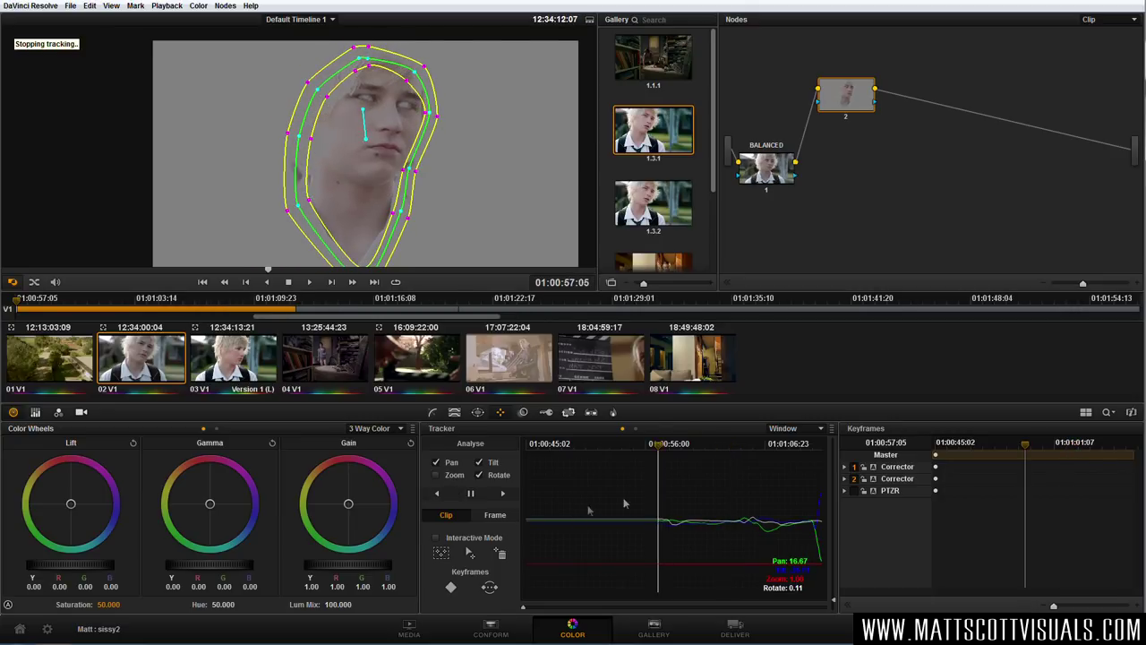
drag(662, 444, 747, 457)
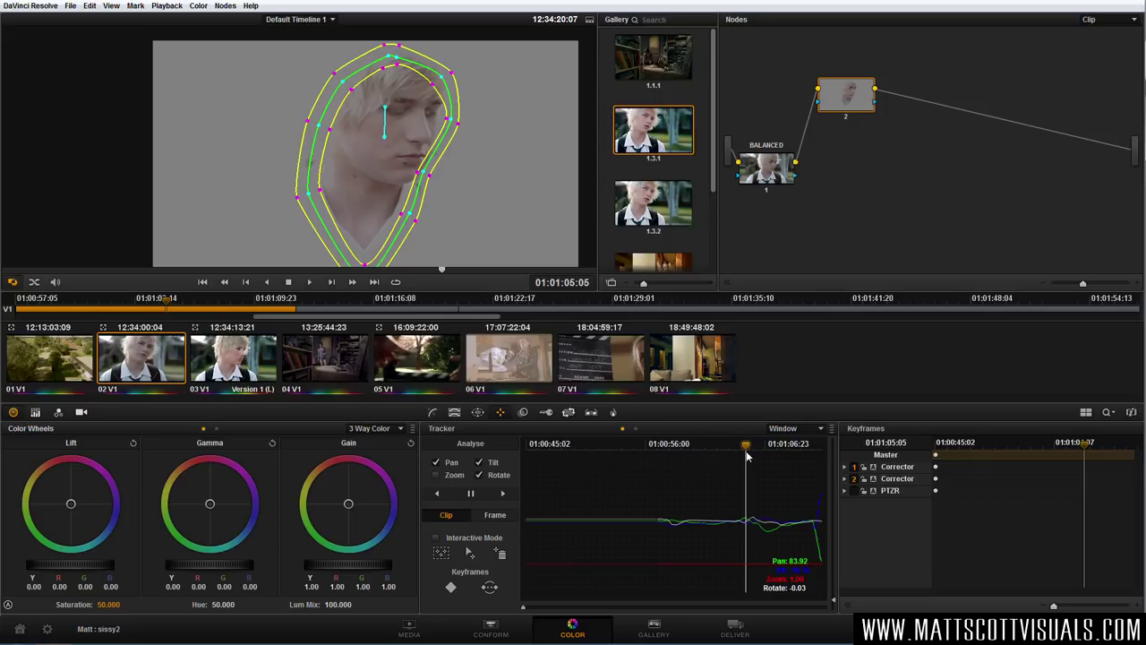
drag(748, 457, 738, 456)
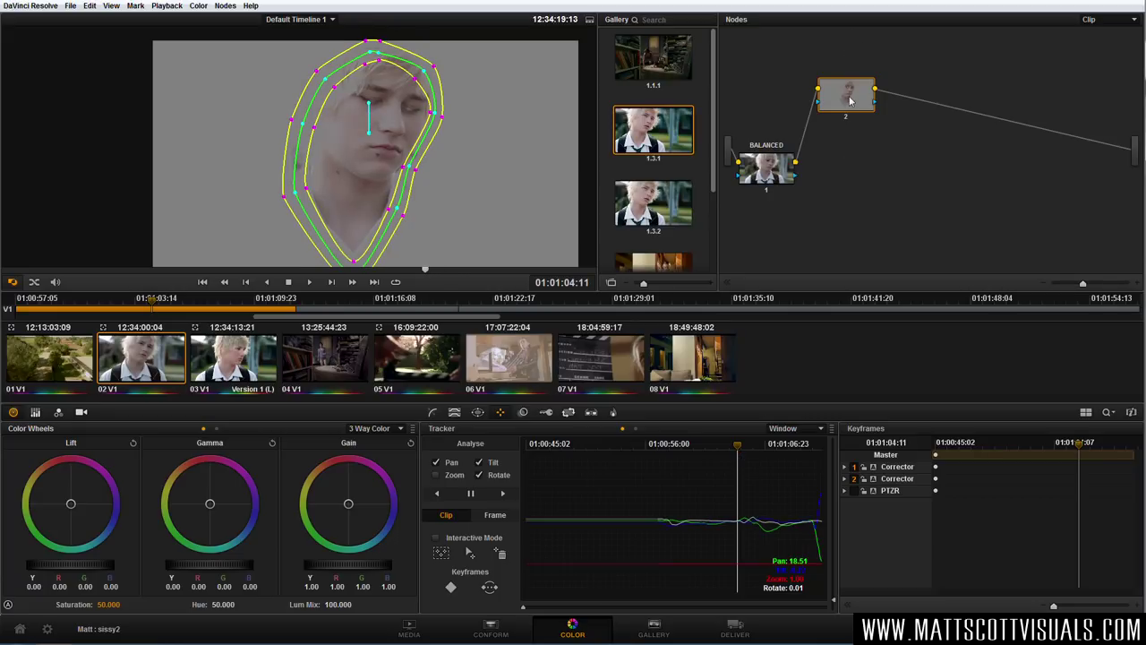
Step: Enable keyframing on node 2's corrector and record a keyframe by nudging the window
drag(847, 105, 850, 109)
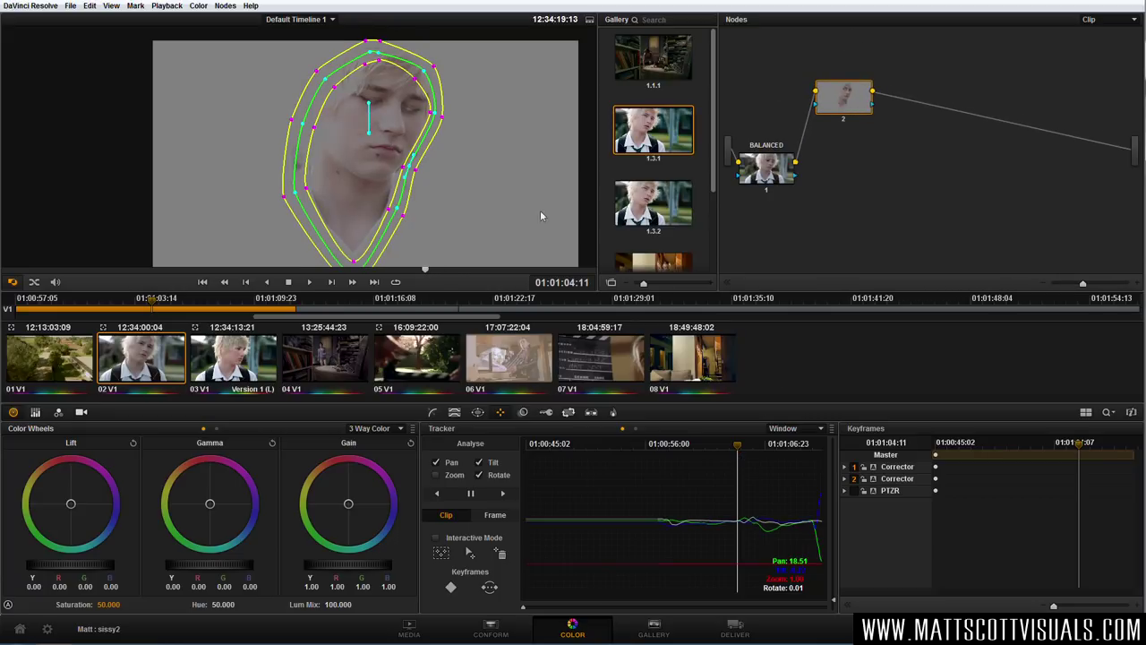
click(873, 481)
drag(410, 172, 413, 172)
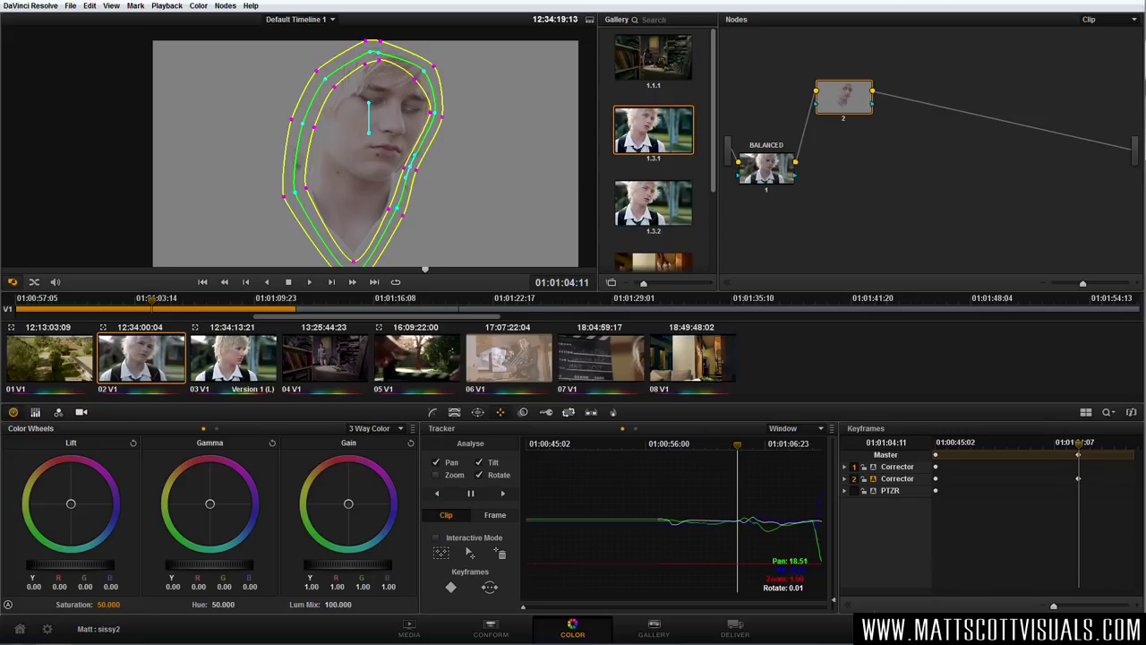
Step: Enlarge the keyframe timeline and, at 01:01:05:02, reshape the window's right, top-right and left points
click(847, 608)
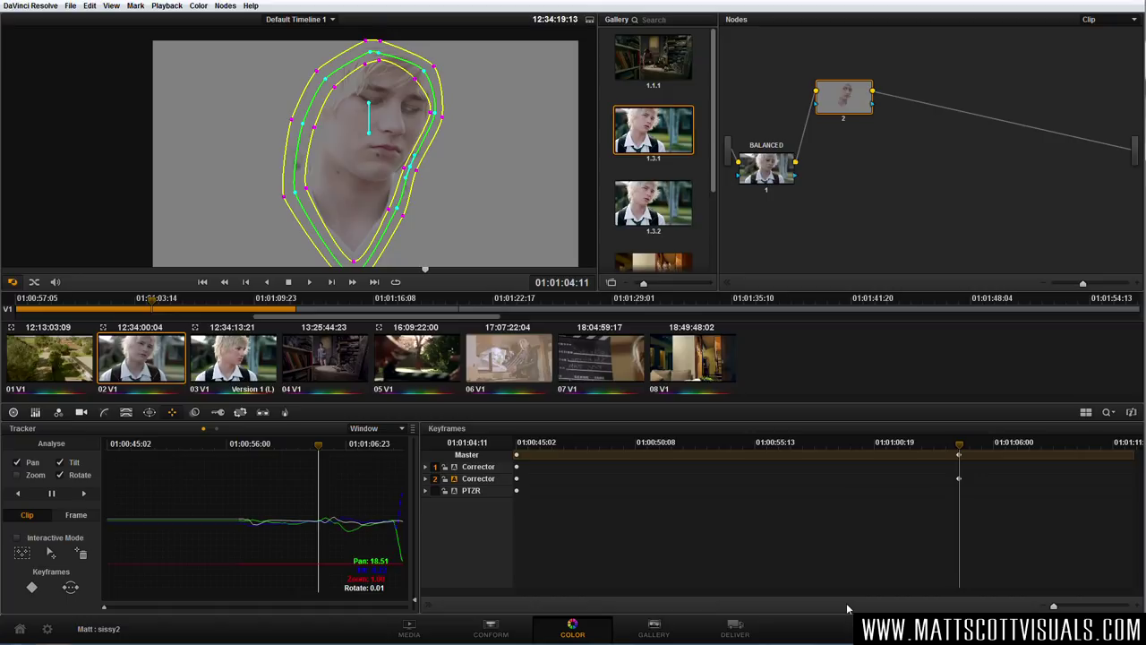
drag(1053, 608, 1056, 608)
drag(984, 597, 1075, 596)
drag(777, 450, 799, 454)
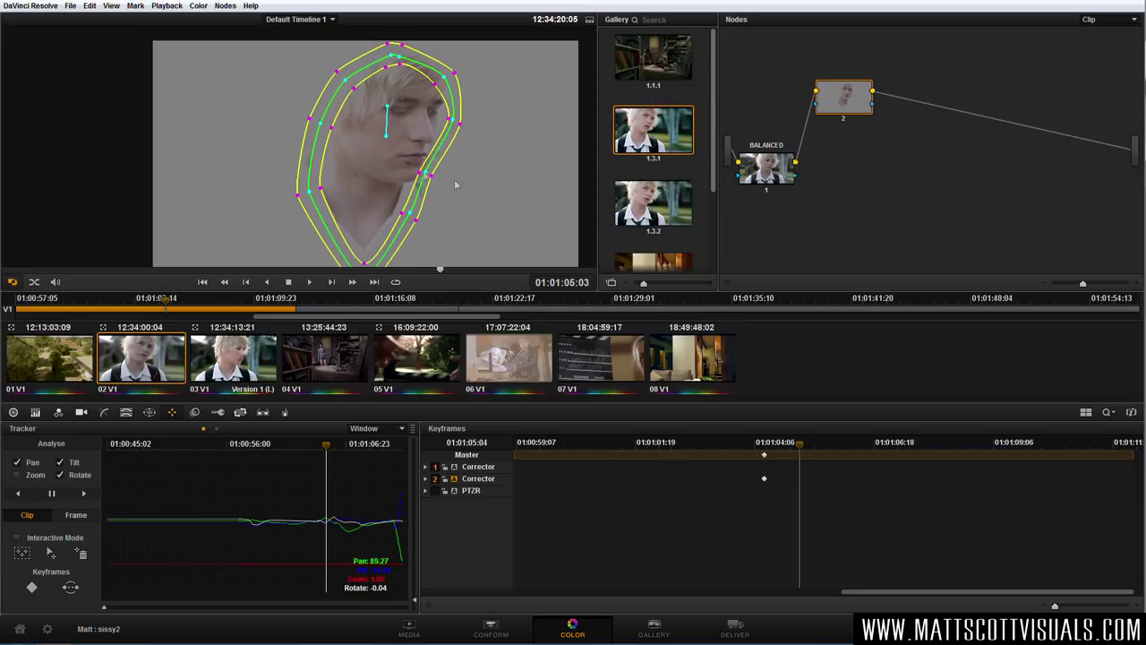
drag(426, 176, 428, 179)
drag(453, 127, 450, 120)
drag(447, 81, 445, 85)
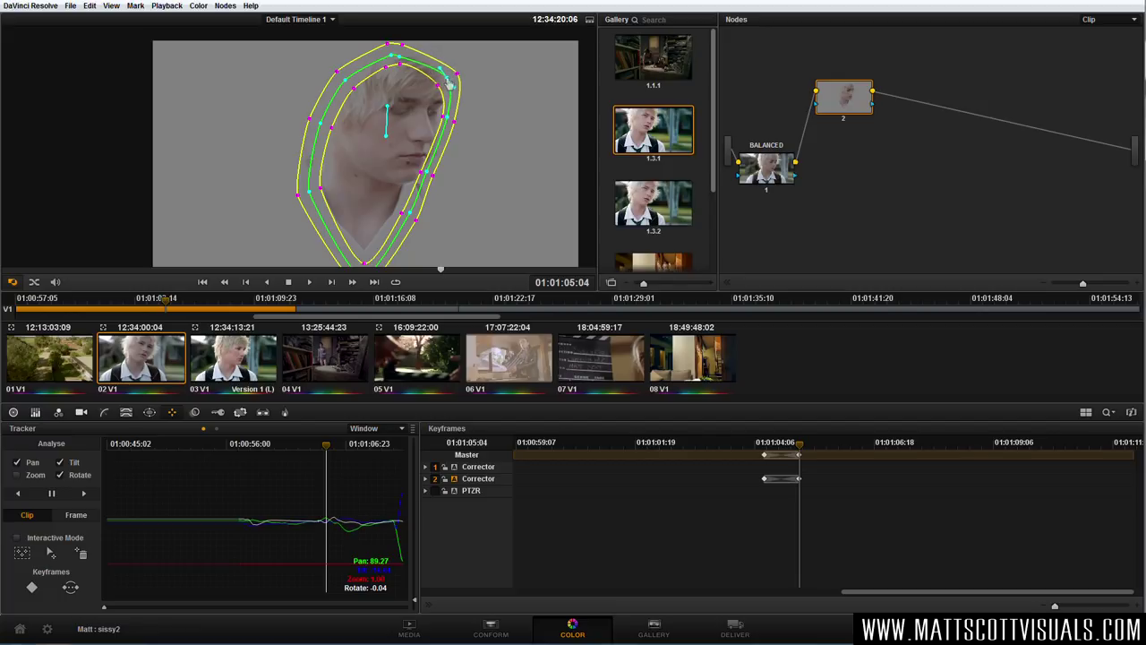
drag(319, 183, 308, 185)
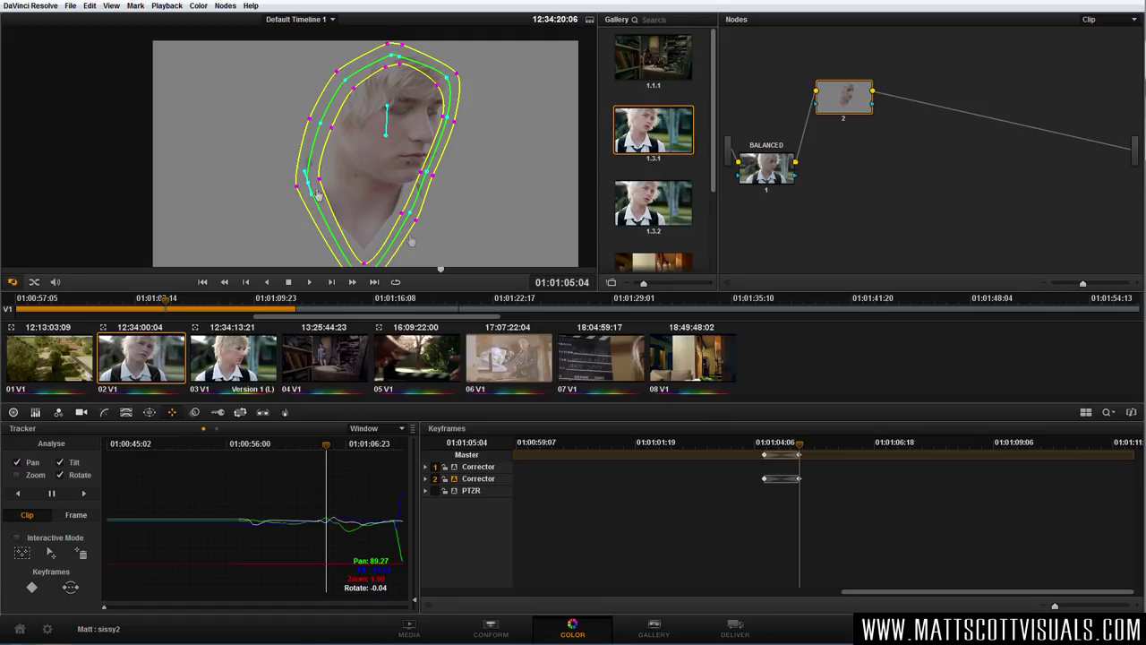
Step: Refit the head window at 01:01:04:13 and near 01:01:05:16 to follow the turning face
mouse_move(793, 450)
mouse_down()
mouse_move(766, 450)
mouse_move(785, 450)
mouse_up()
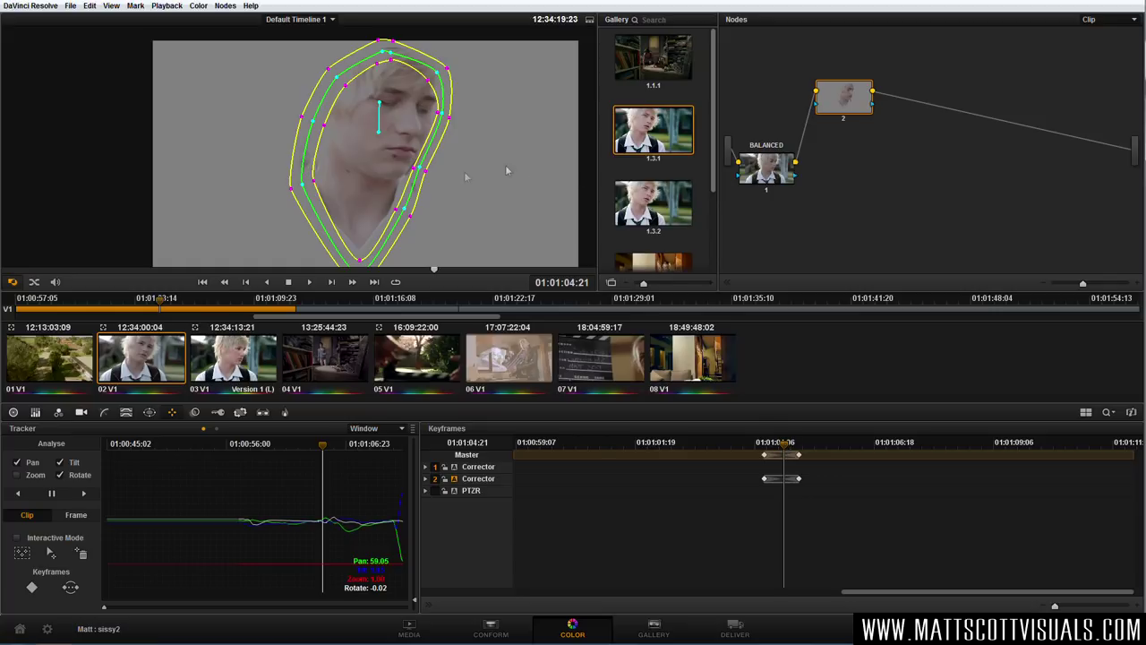
mouse_move(426, 173)
mouse_down()
mouse_move(428, 191)
mouse_move(418, 164)
mouse_up()
drag(790, 444, 836, 447)
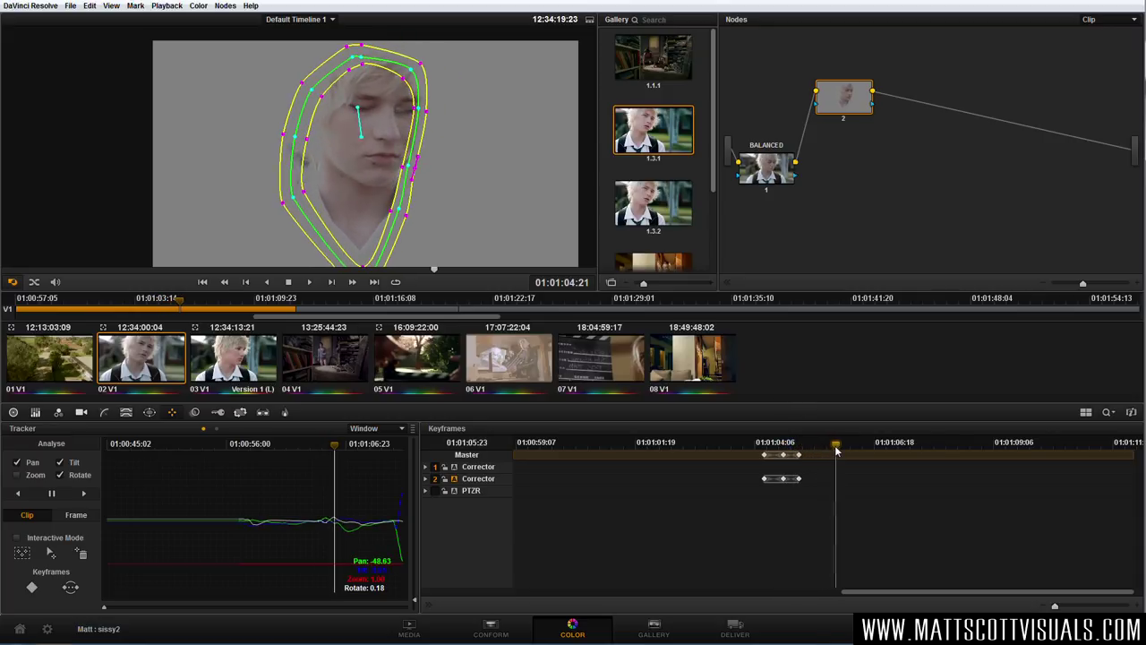
drag(405, 105, 419, 105)
mouse_move(398, 166)
mouse_down()
mouse_move(415, 164)
mouse_move(405, 159)
mouse_up()
drag(392, 207, 399, 206)
mouse_move(419, 102)
mouse_down()
mouse_move(422, 91)
mouse_move(432, 106)
mouse_up()
Step: Shift SKIN's gamma to red -0.02, green 0.01, blue -0.02, judging without highlight or window overlays
drag(836, 444, 824, 444)
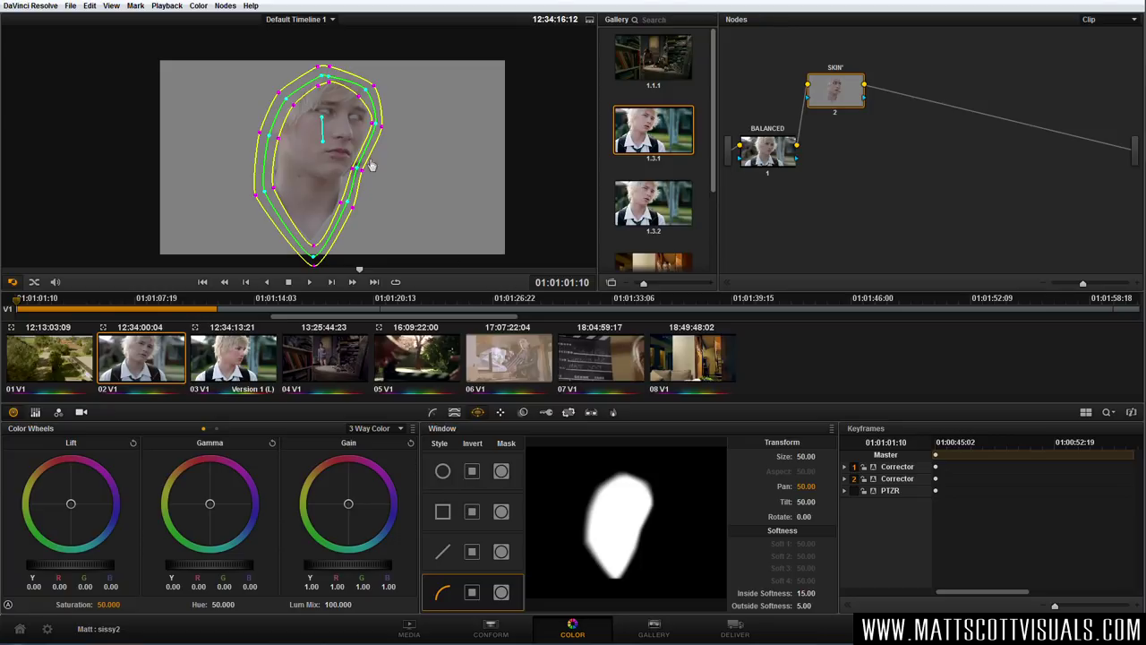
drag(845, 96, 845, 94)
drag(207, 502, 355, 476)
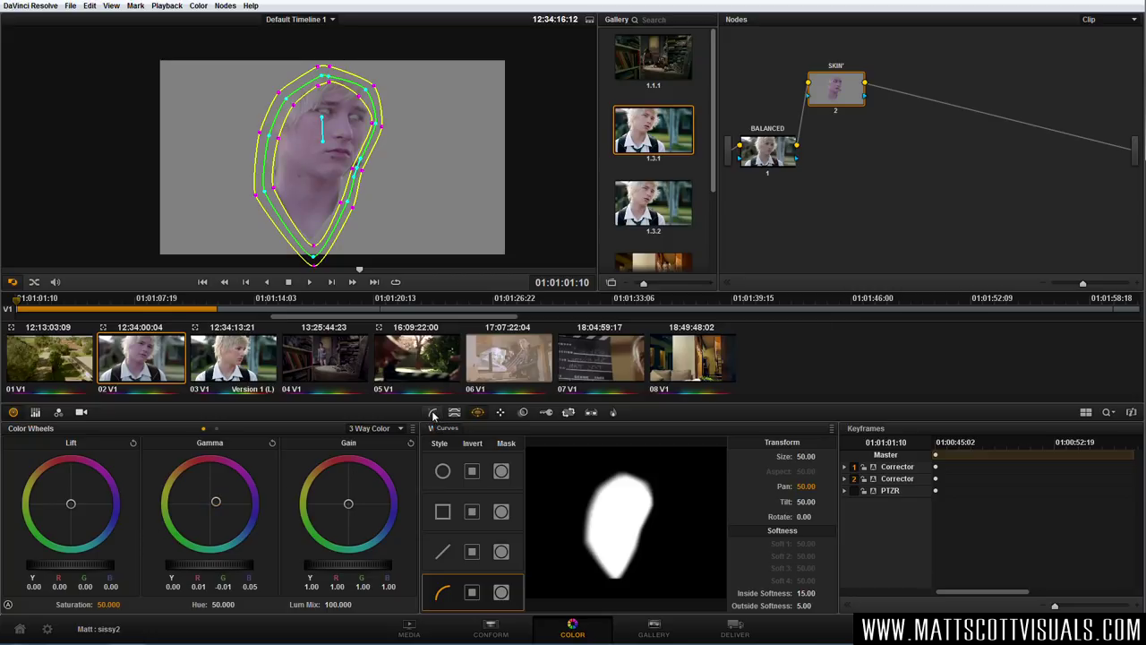
key(shift+h)
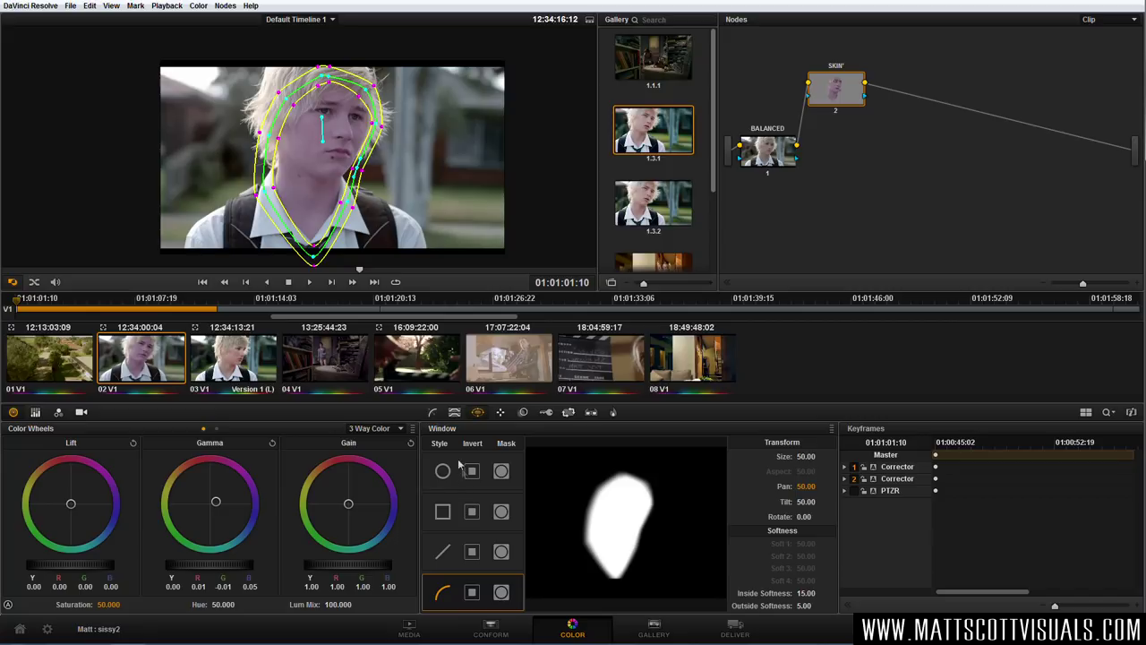
click(13, 283)
click(25, 299)
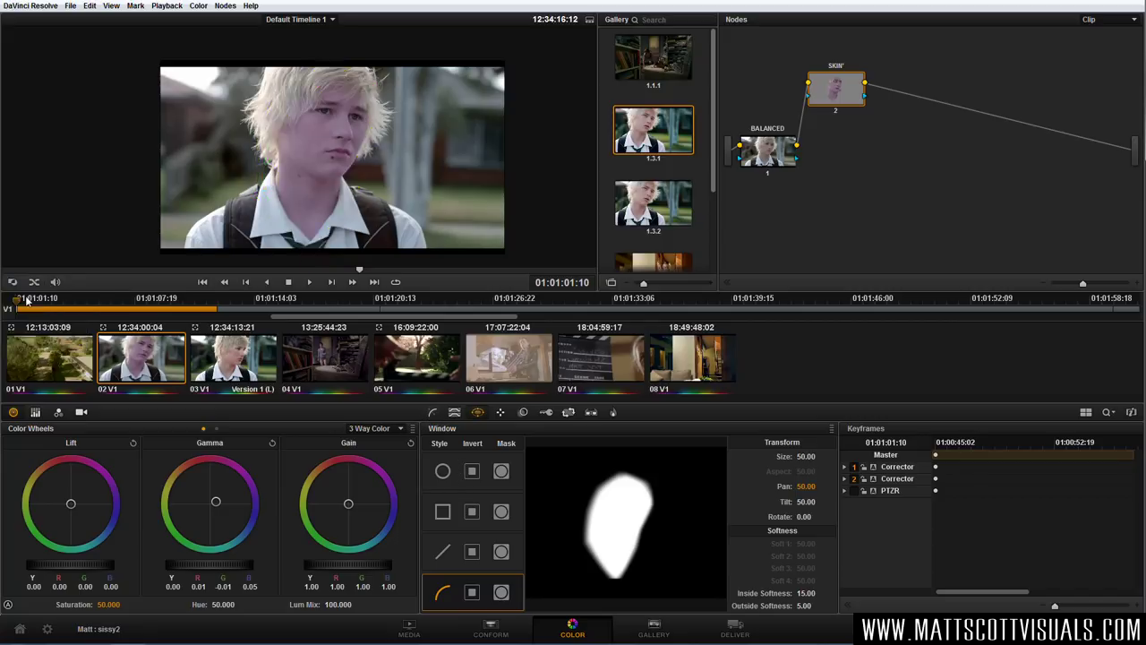
drag(192, 473, 182, 479)
mouse_move(380, 270)
mouse_down()
mouse_move(457, 282)
mouse_move(367, 270)
mouse_up()
mouse_move(842, 102)
mouse_down()
mouse_move(842, 116)
mouse_move(844, 104)
mouse_up()
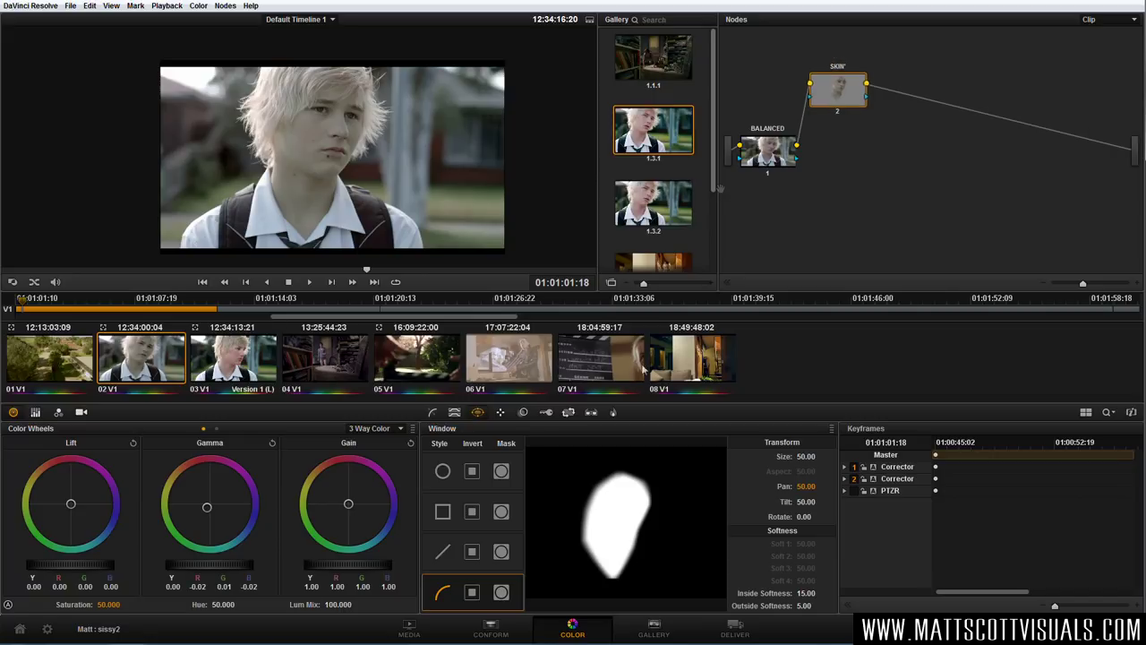
Step: Try further gamma moves, reset SKIN's gamma to neutral 0.00, and align SKIN level with BALANCED
click(455, 413)
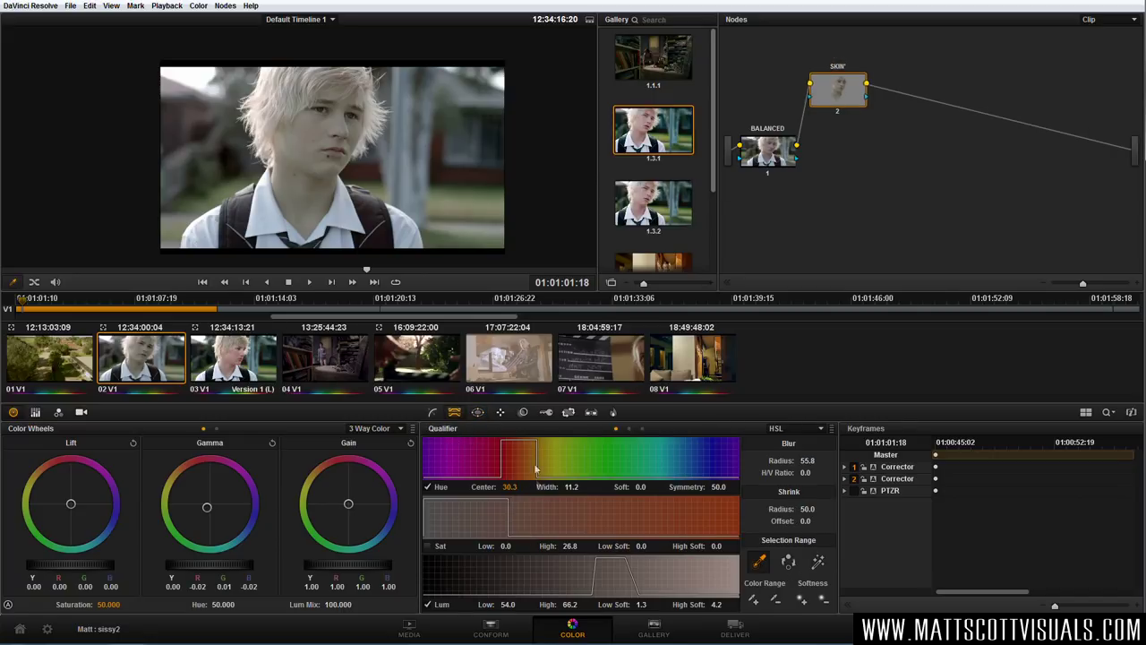
click(478, 413)
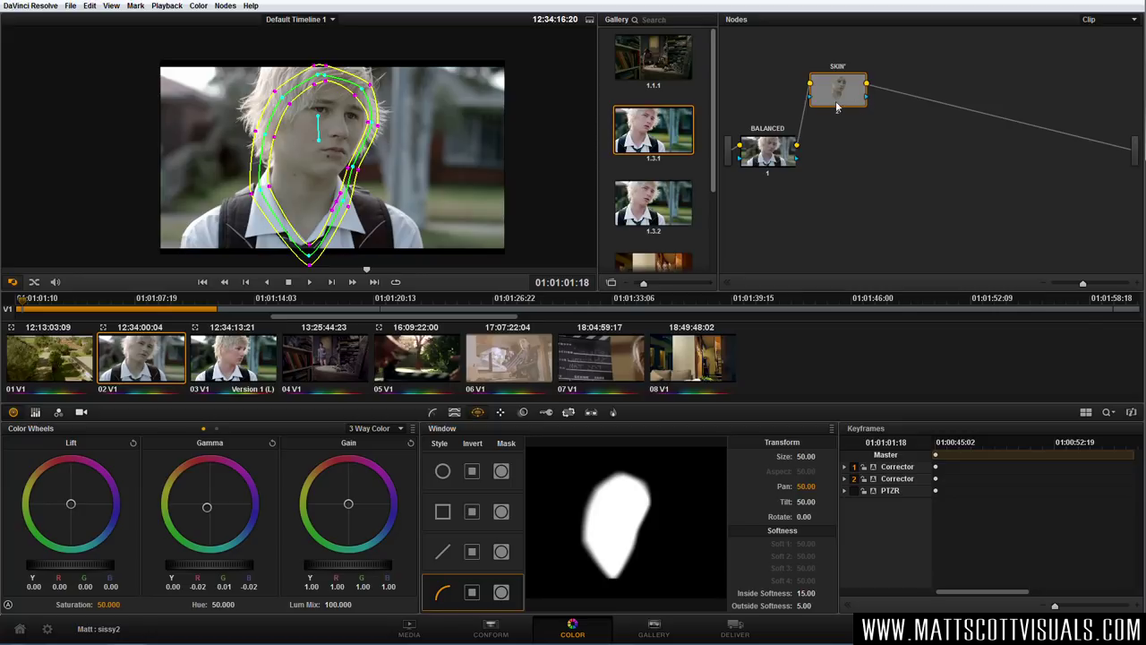
click(434, 412)
drag(248, 467, 218, 442)
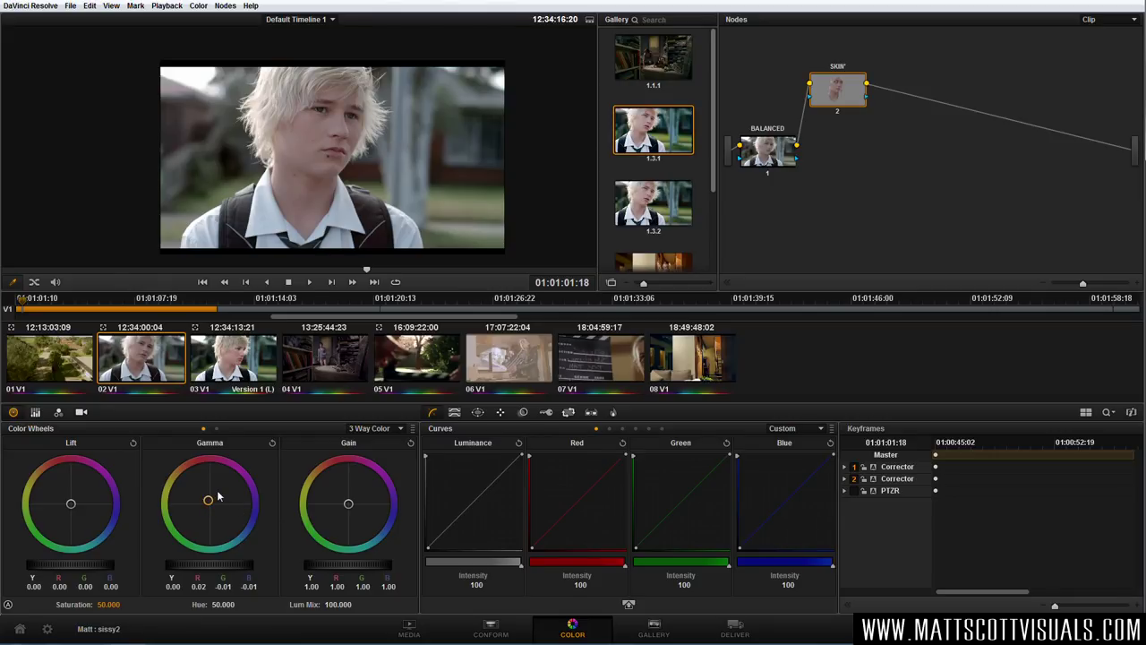
mouse_move(217, 496)
mouse_down()
mouse_move(252, 518)
mouse_move(208, 499)
mouse_up()
click(272, 443)
drag(852, 93, 843, 147)
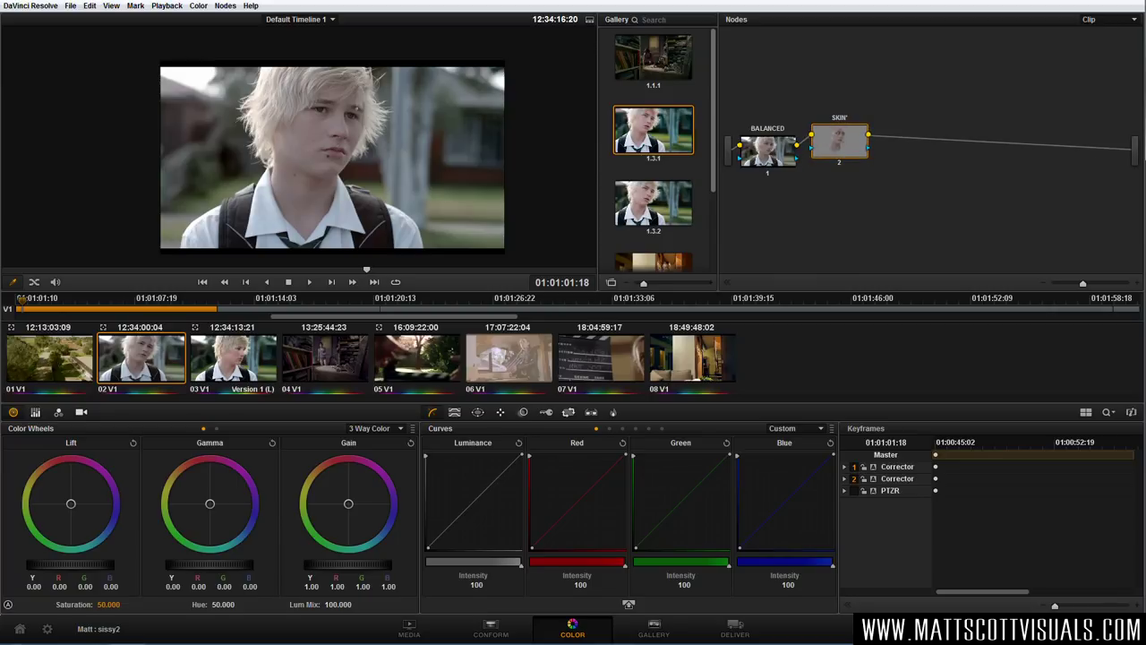
Step: Add a serial node after SKIN with a thin, tilted elliptical window over the eyes
key(alt+s)
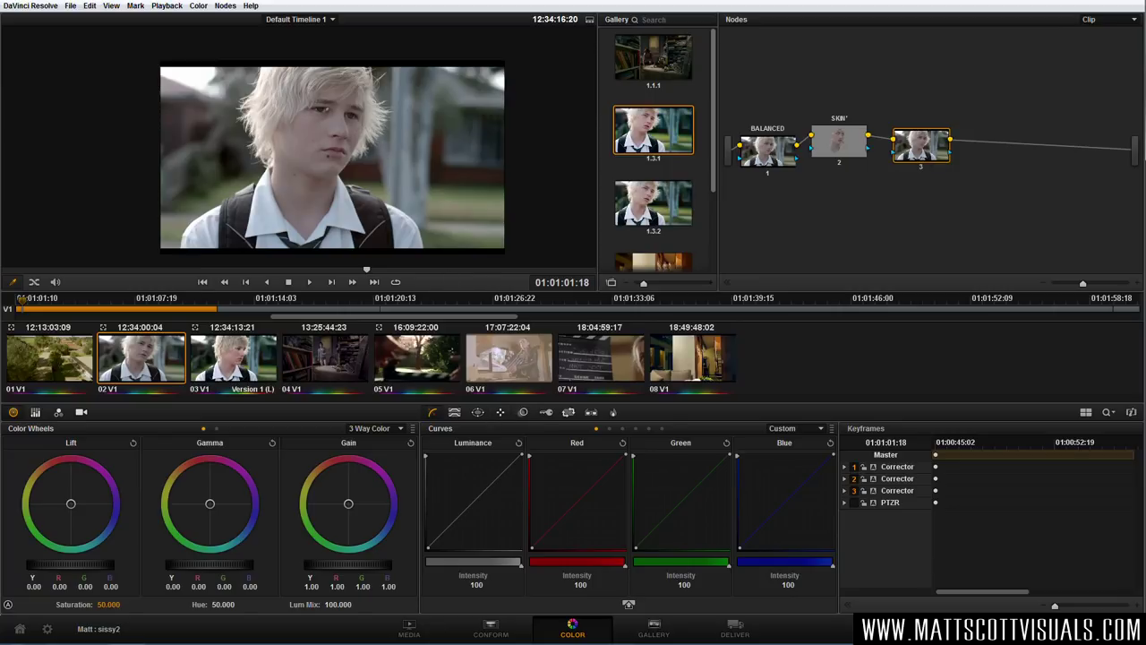
click(477, 412)
click(442, 471)
drag(333, 260, 330, 136)
drag(197, 127, 261, 106)
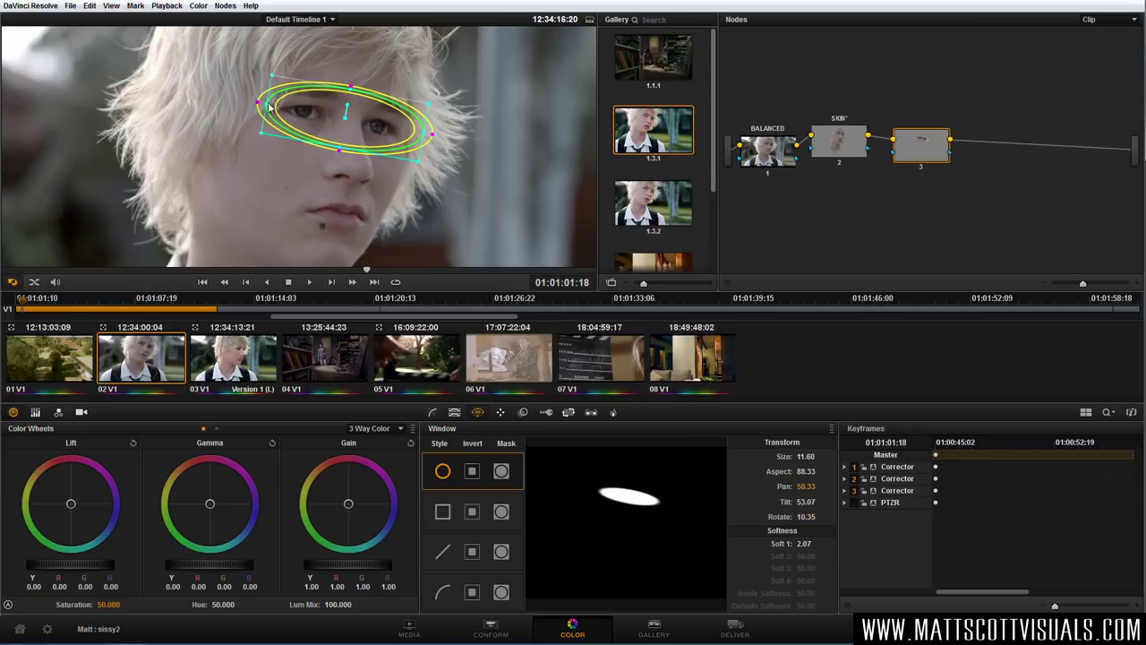
Step: Qualify the eyes with the picker, widening hue, setting saturation high 0.9 and blur 56.3
click(454, 413)
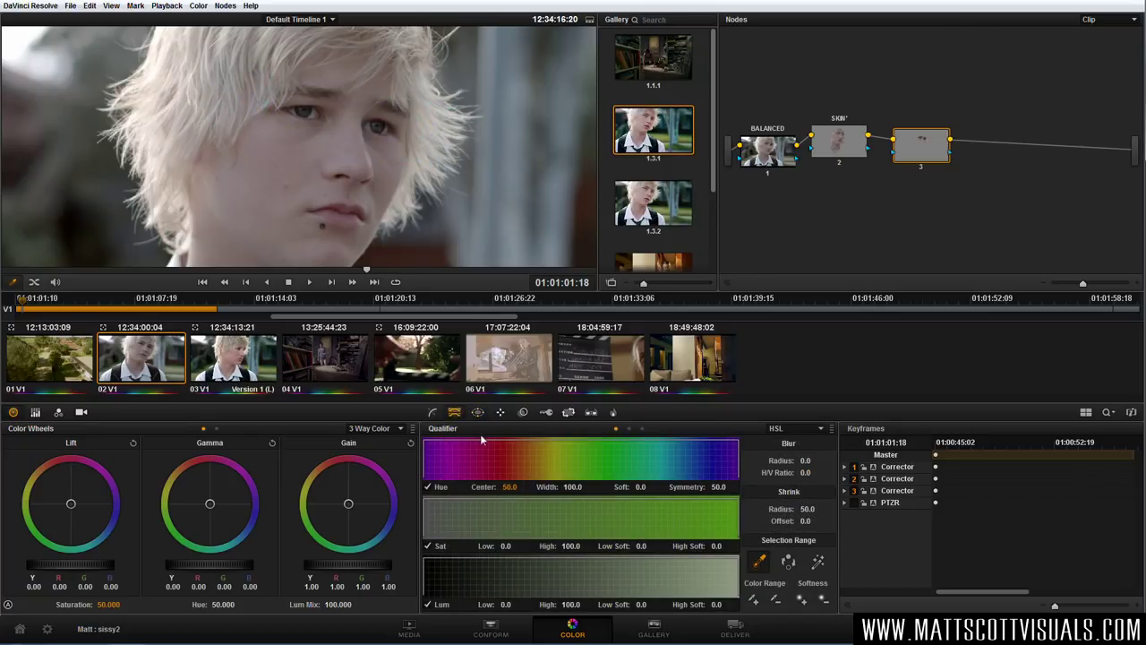
click(817, 562)
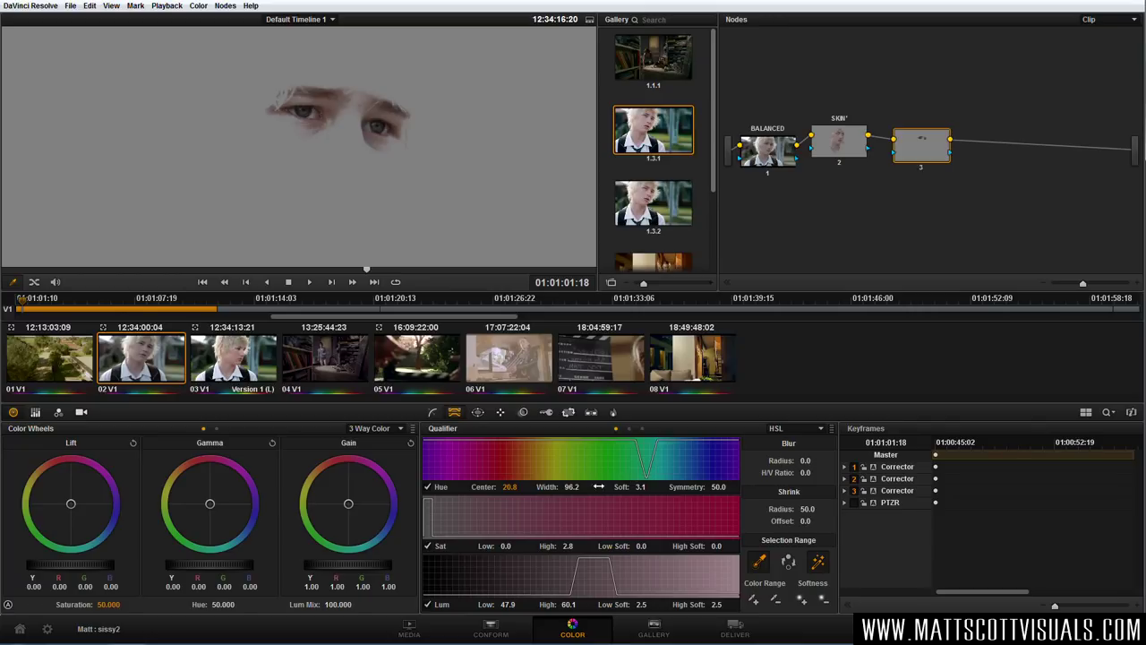
drag(571, 486, 583, 486)
drag(580, 547, 560, 547)
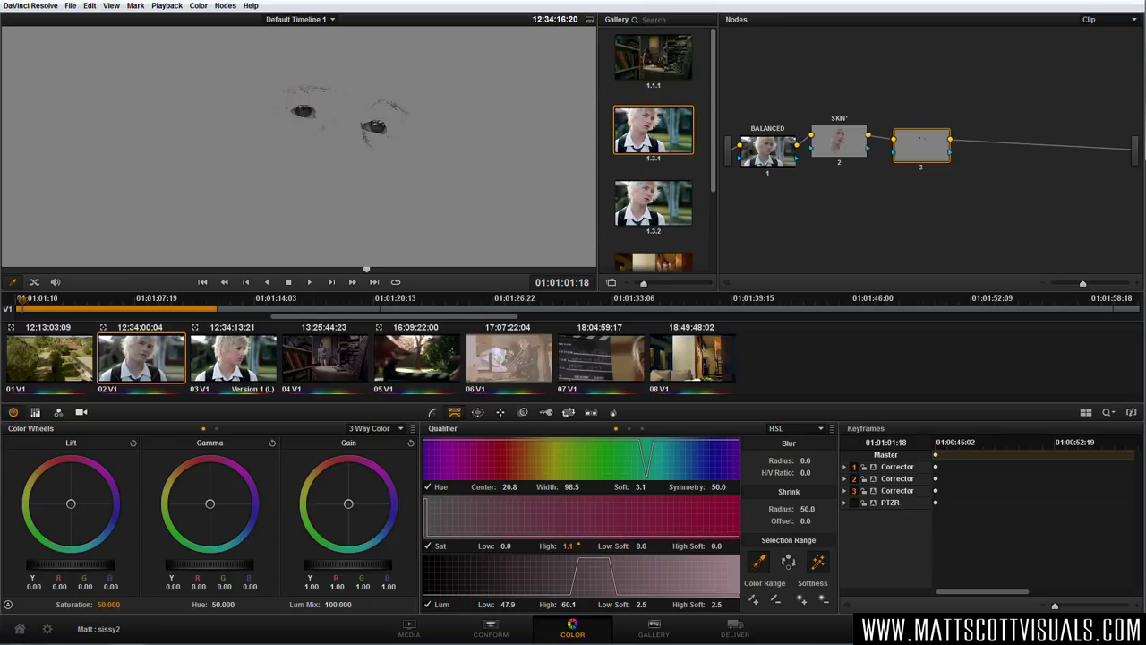
drag(805, 461, 819, 458)
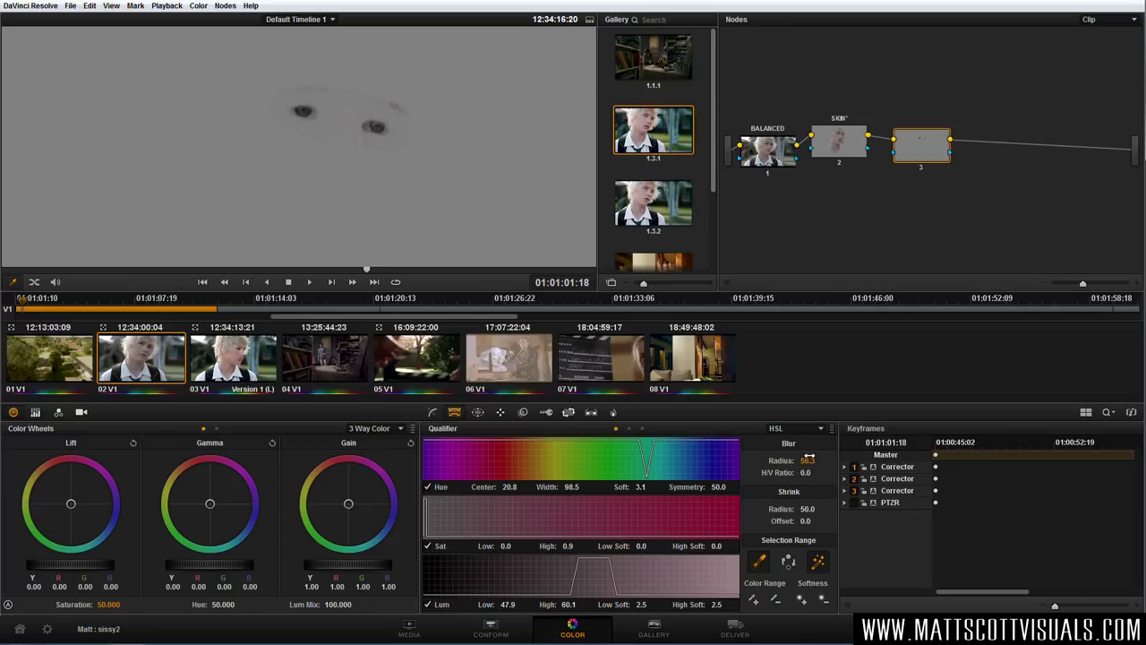
key(shift+h)
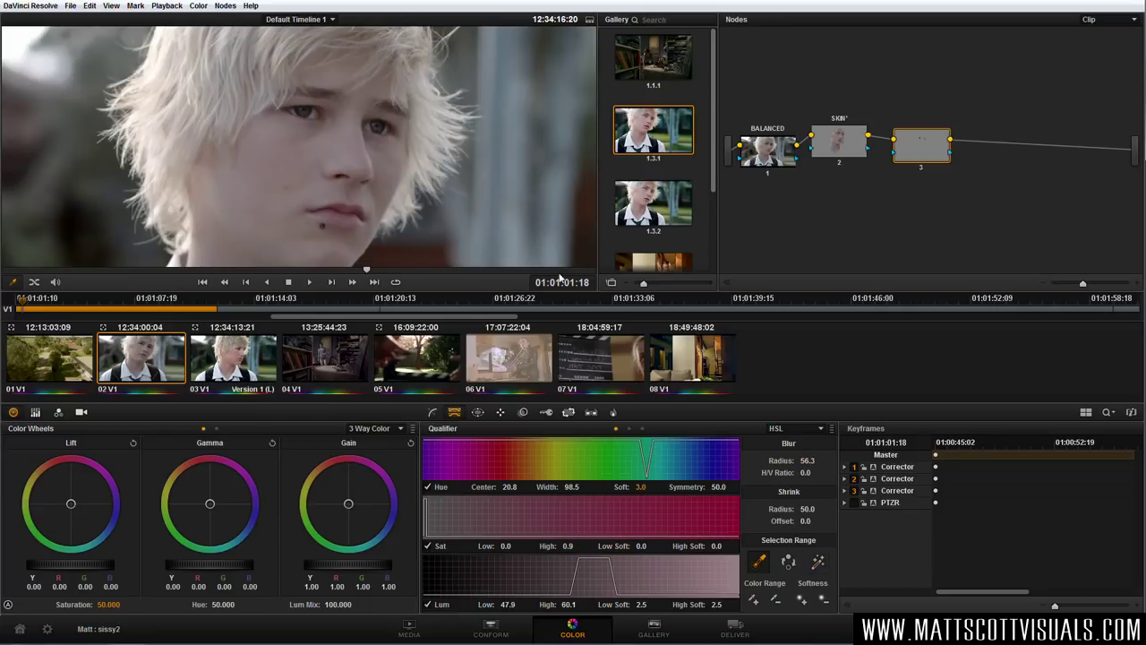
Step: Cool the eyes' gamma and raise gain to 1.59 to brighten them
drag(244, 459, 244, 544)
drag(361, 519, 412, 542)
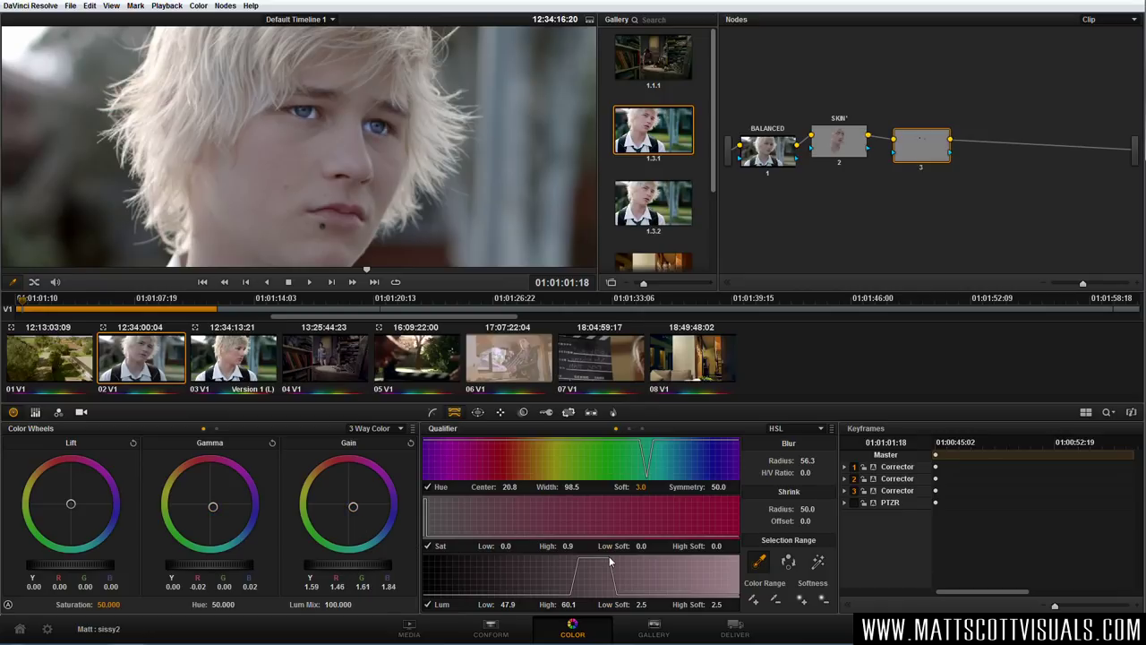
key(shift+z)
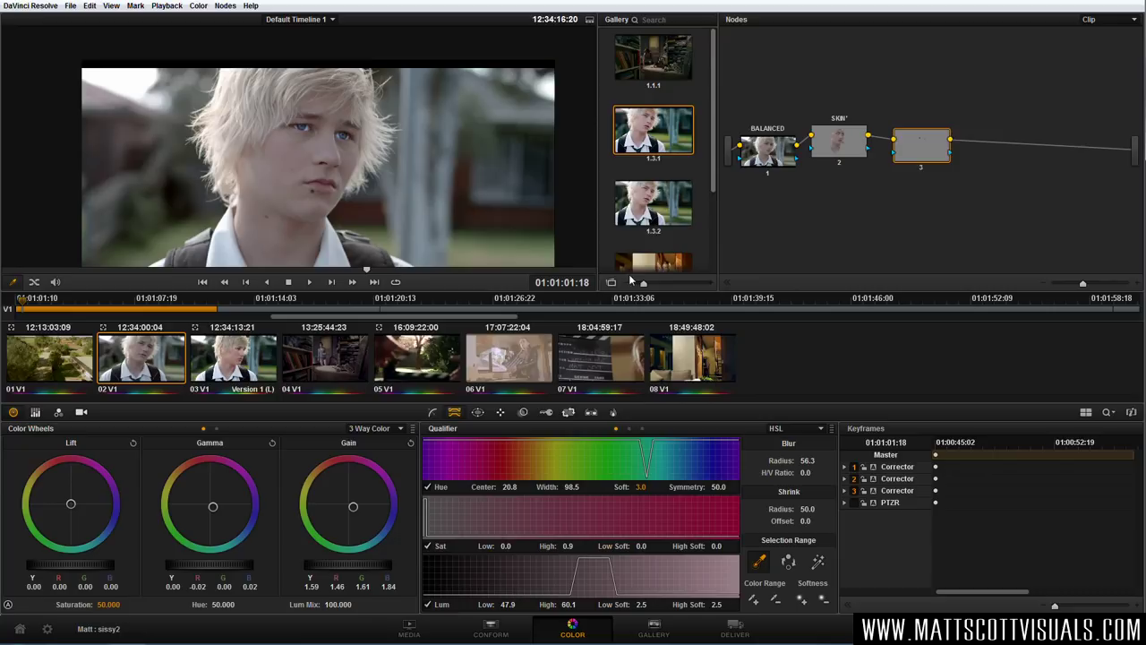
Step: Rearrange BALANCED, SKIN' and node 3 into a neater chain in the Node Editor
drag(926, 160, 851, 148)
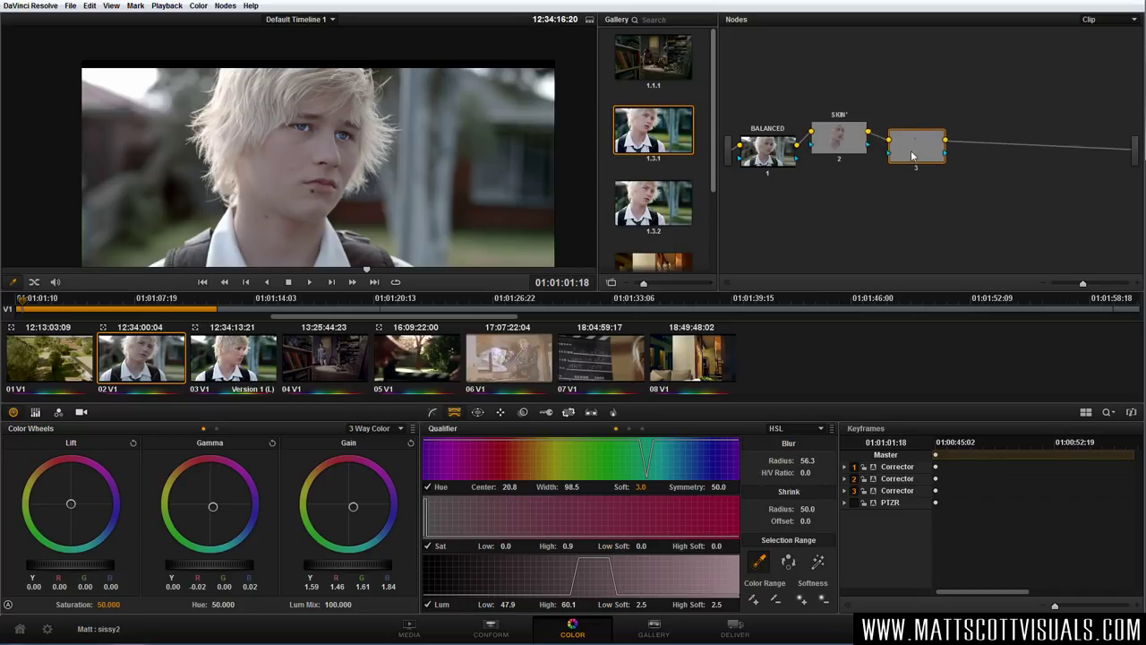
click(850, 145)
drag(903, 140, 874, 128)
drag(921, 147, 934, 136)
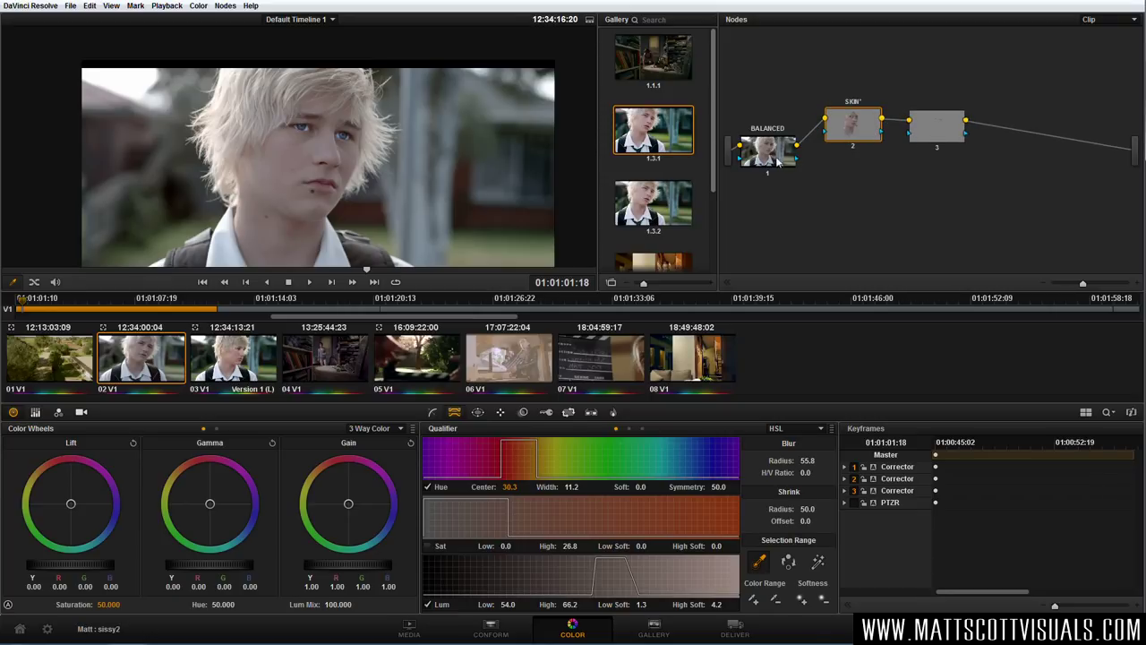
drag(778, 161, 781, 151)
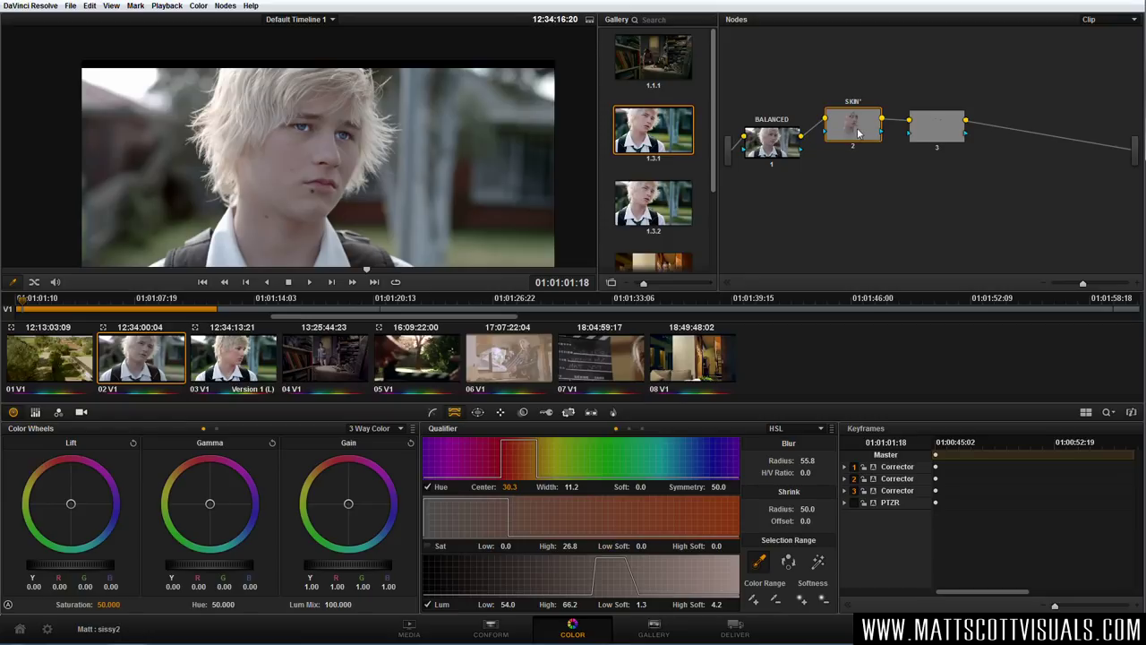
click(921, 133)
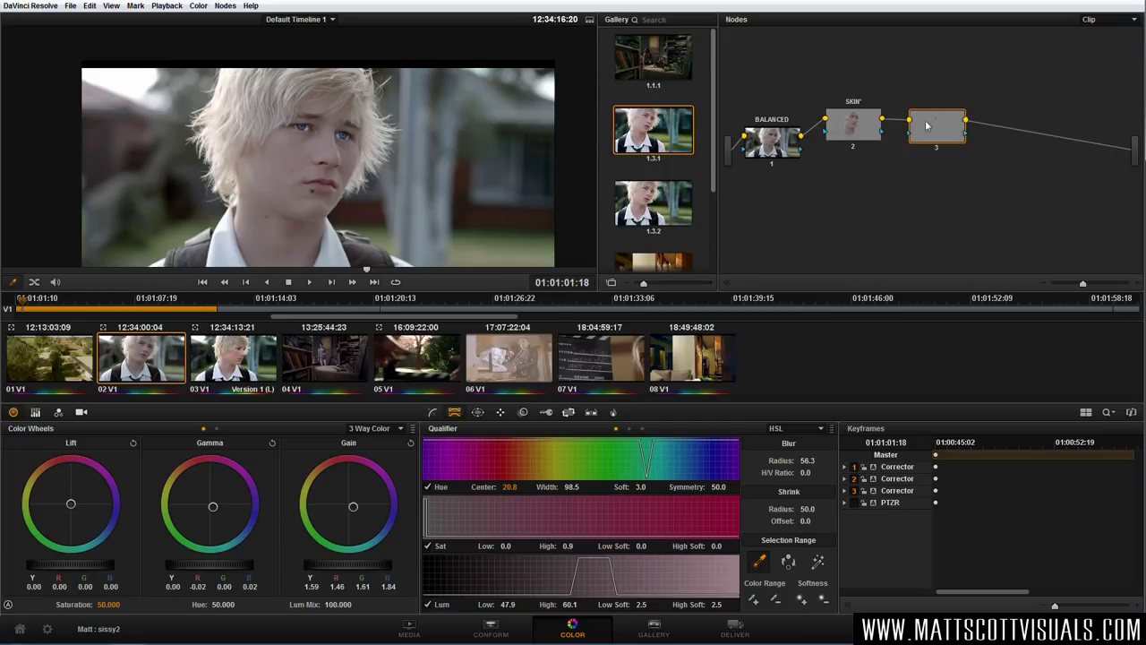
click(865, 134)
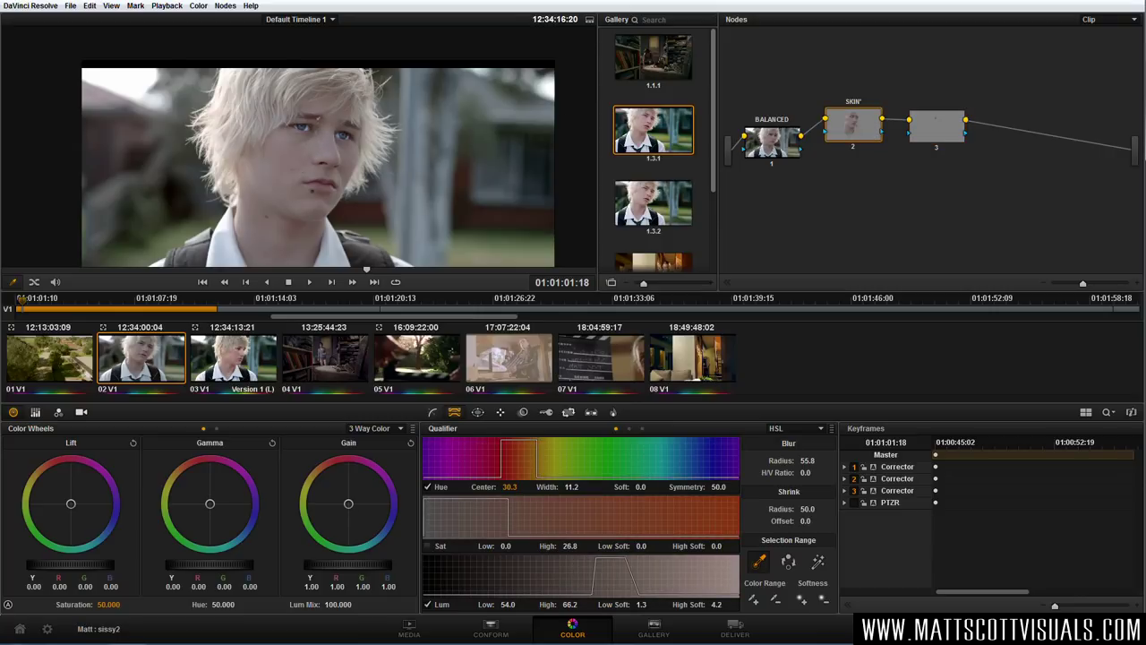
scroll(299, 147, up, 2)
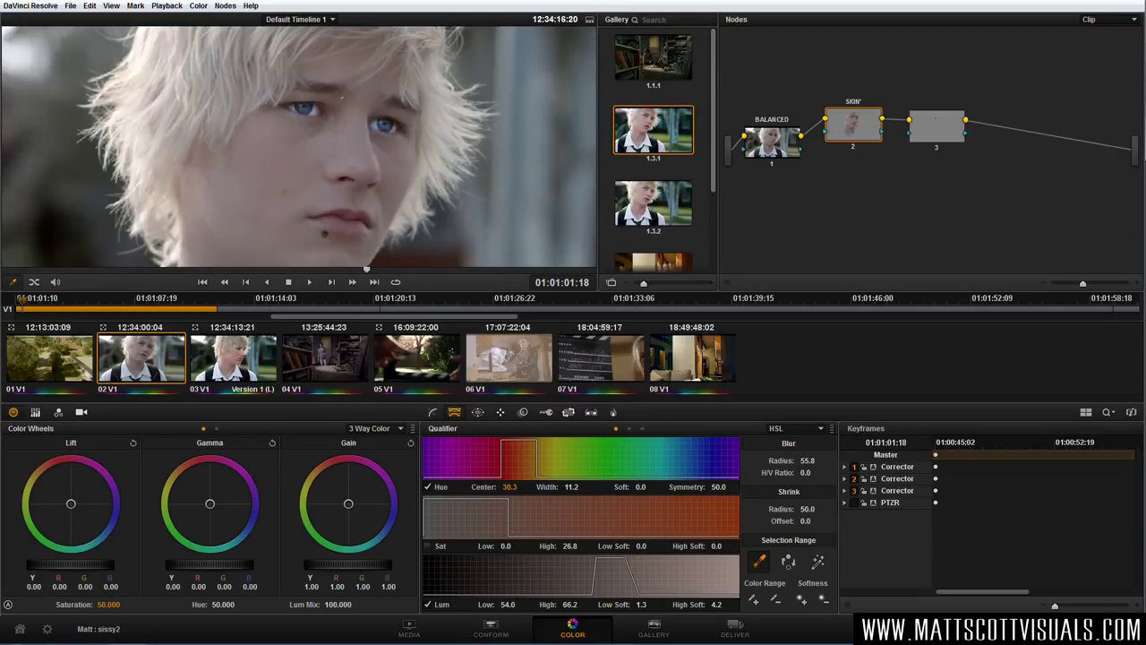
scroll(357, 134, down, 2)
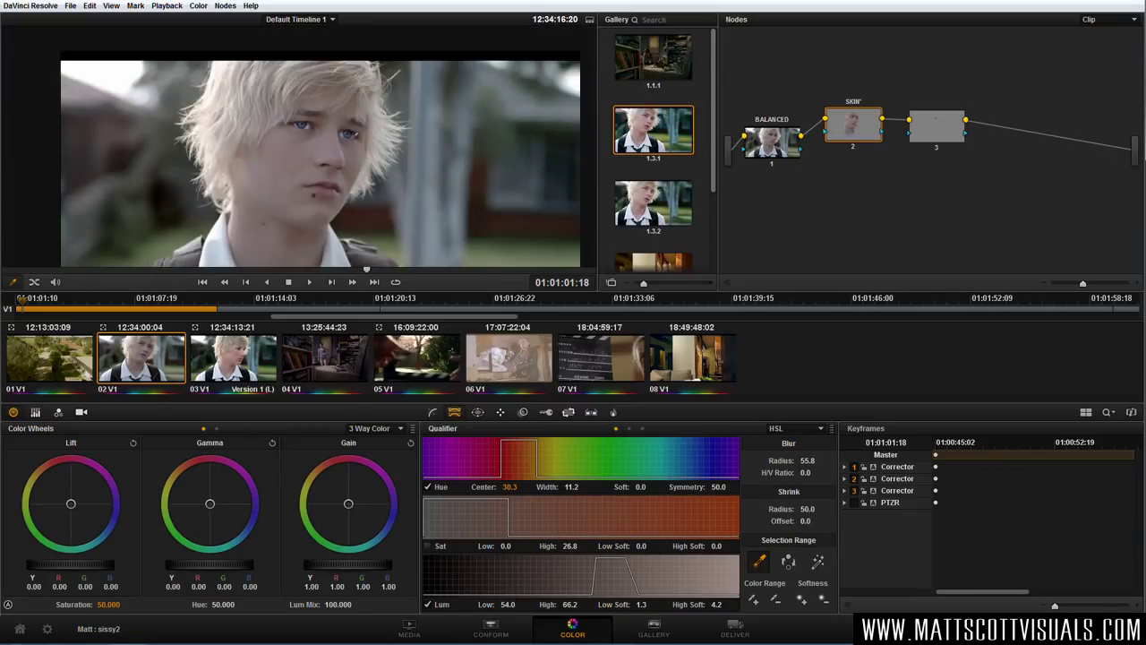
drag(852, 131, 850, 114)
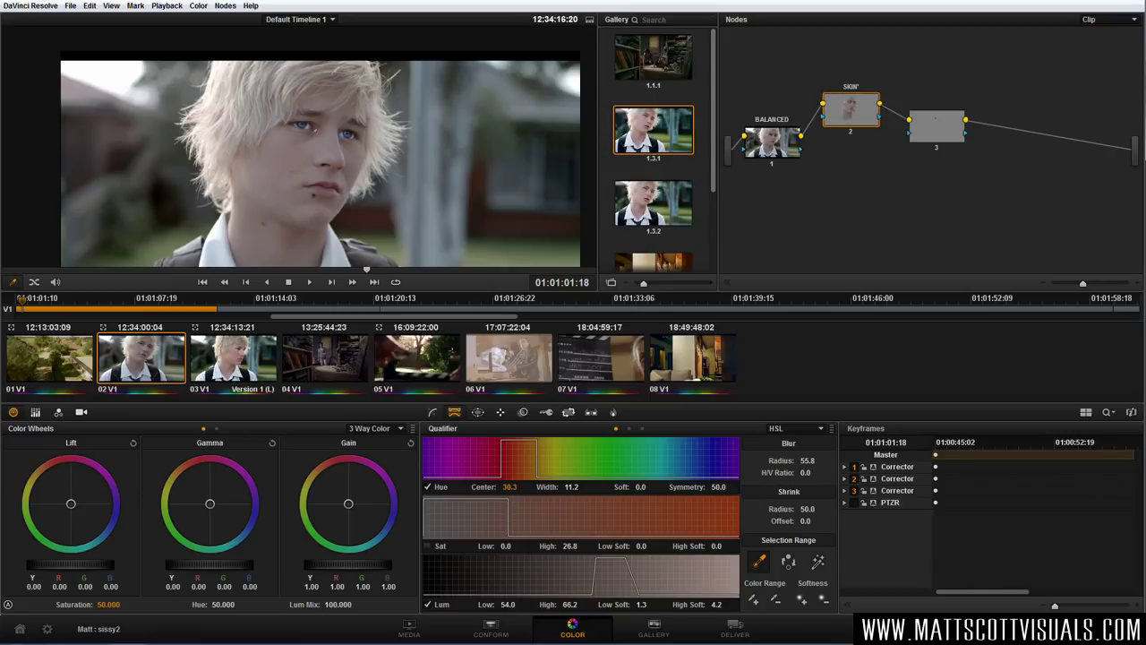
drag(937, 125, 951, 124)
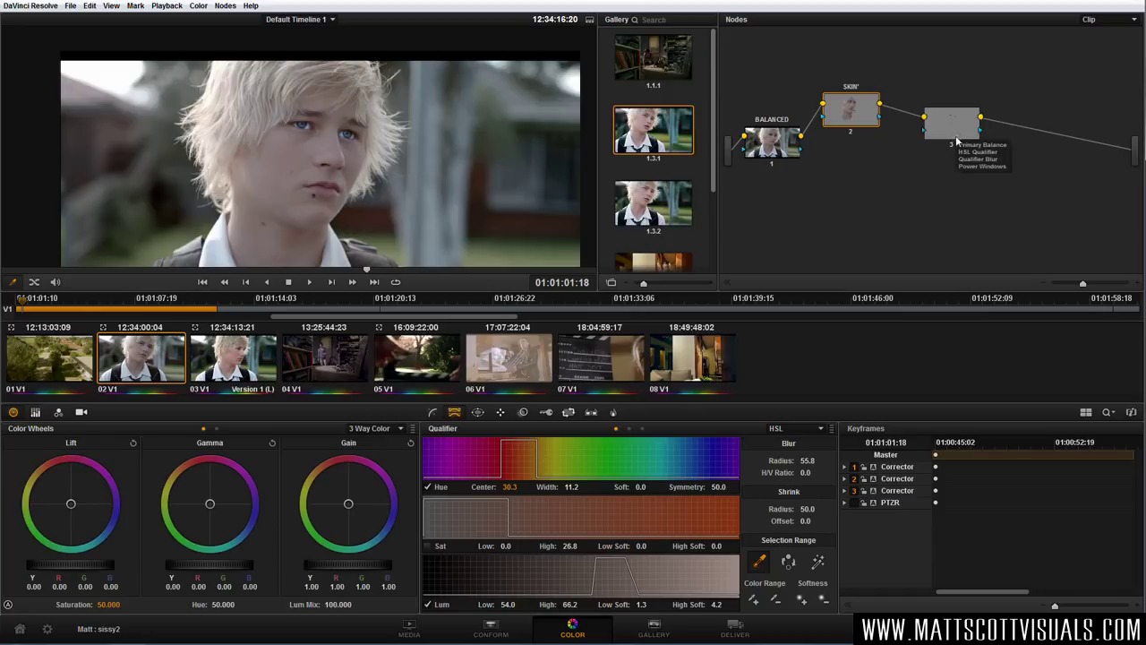
click(954, 134)
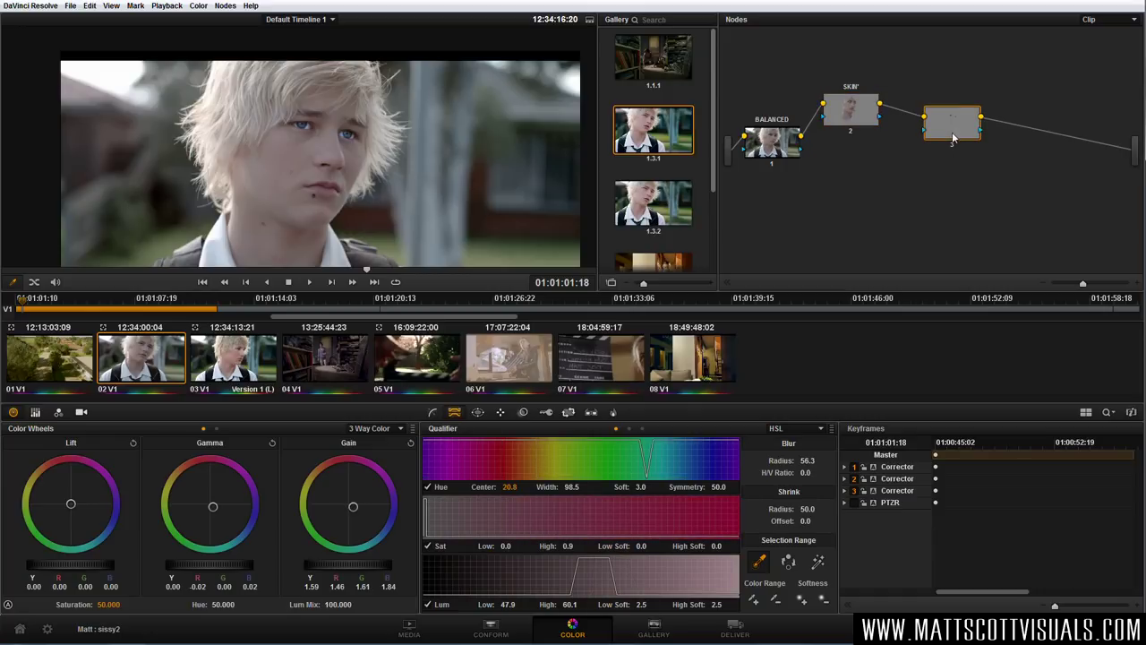
Step: Delete the empty node 3 and add node 4 parallel to SKIN' with a Parallel mixer
key(Delete)
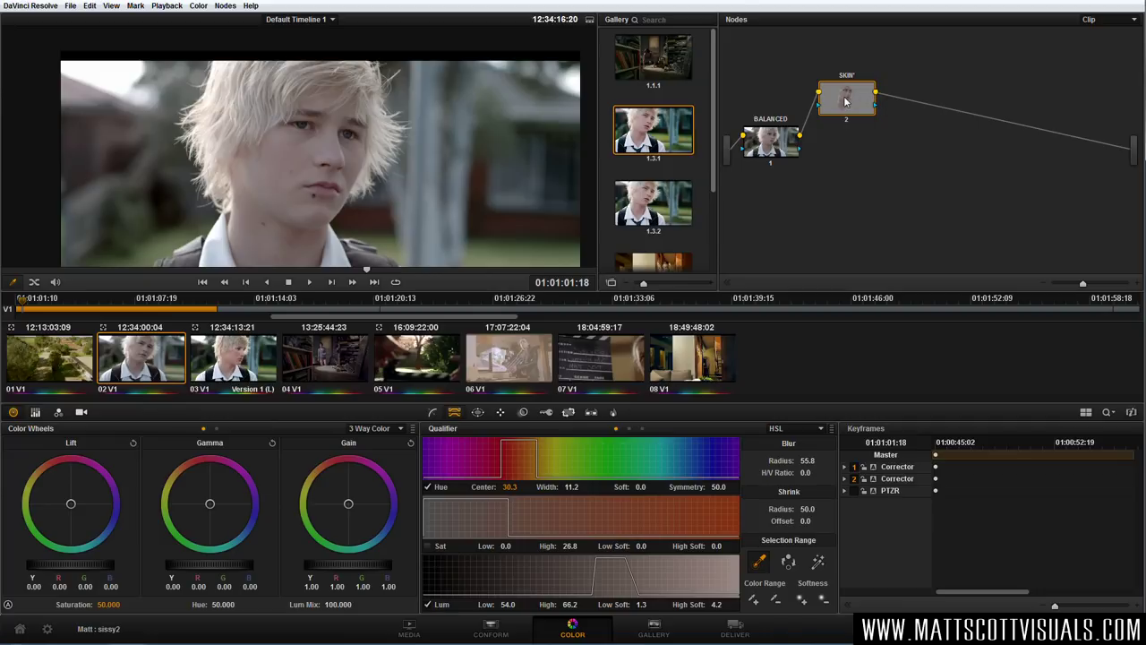
click(225, 5)
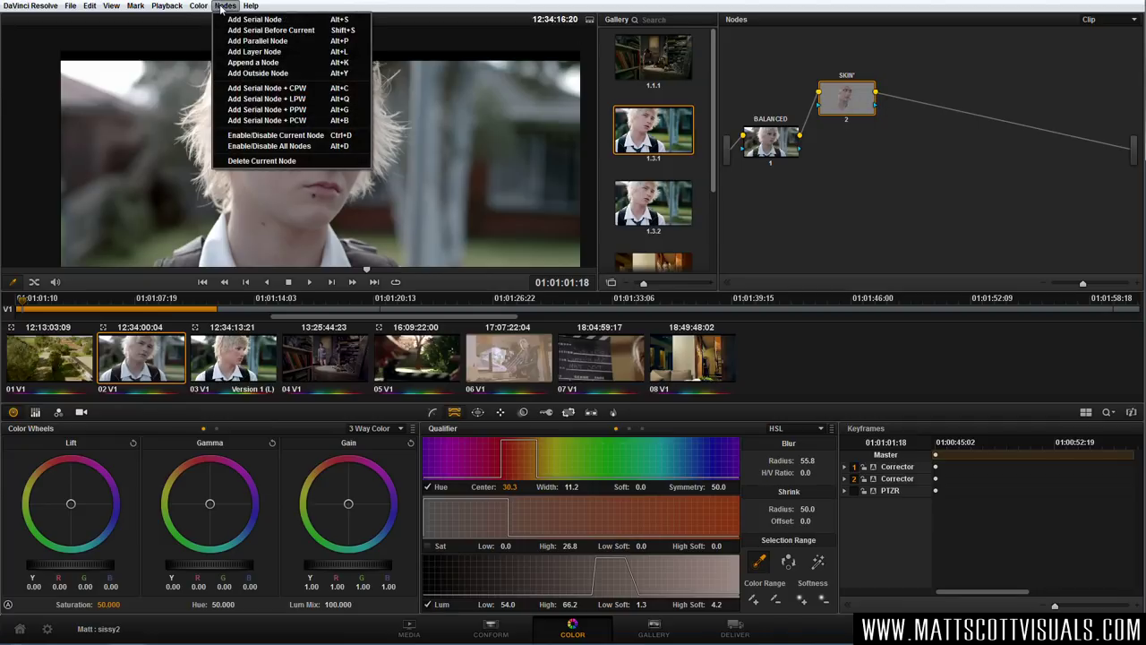
click(286, 41)
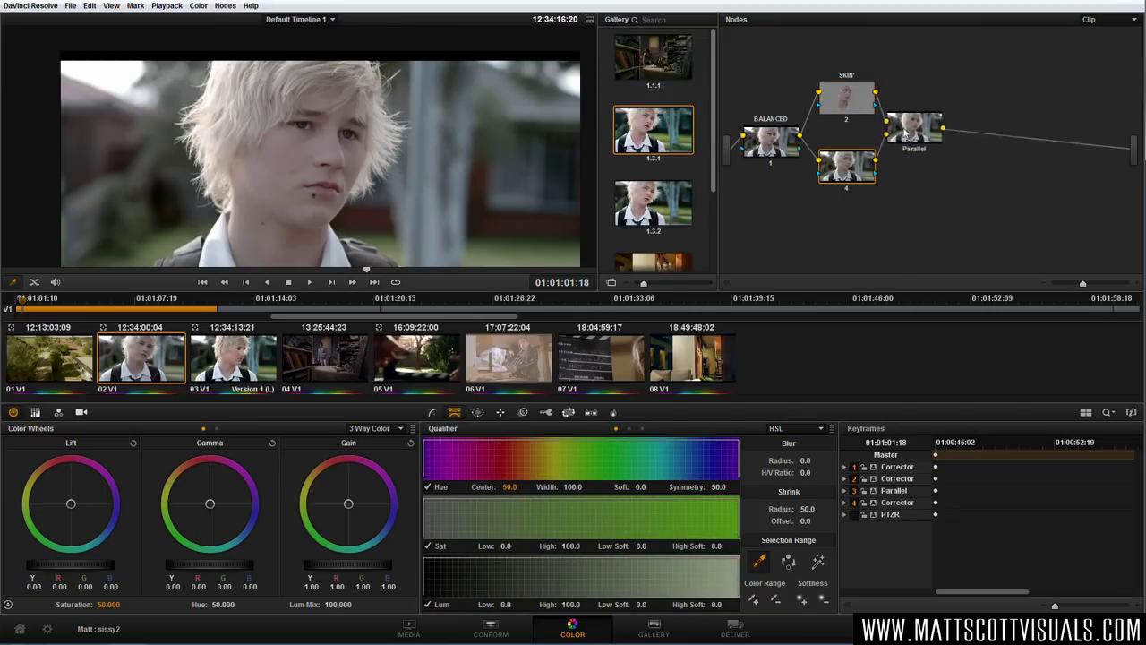
drag(843, 162, 831, 193)
drag(846, 100, 822, 97)
mouse_move(832, 186)
mouse_down()
mouse_move(842, 170)
mouse_move(849, 178)
mouse_up()
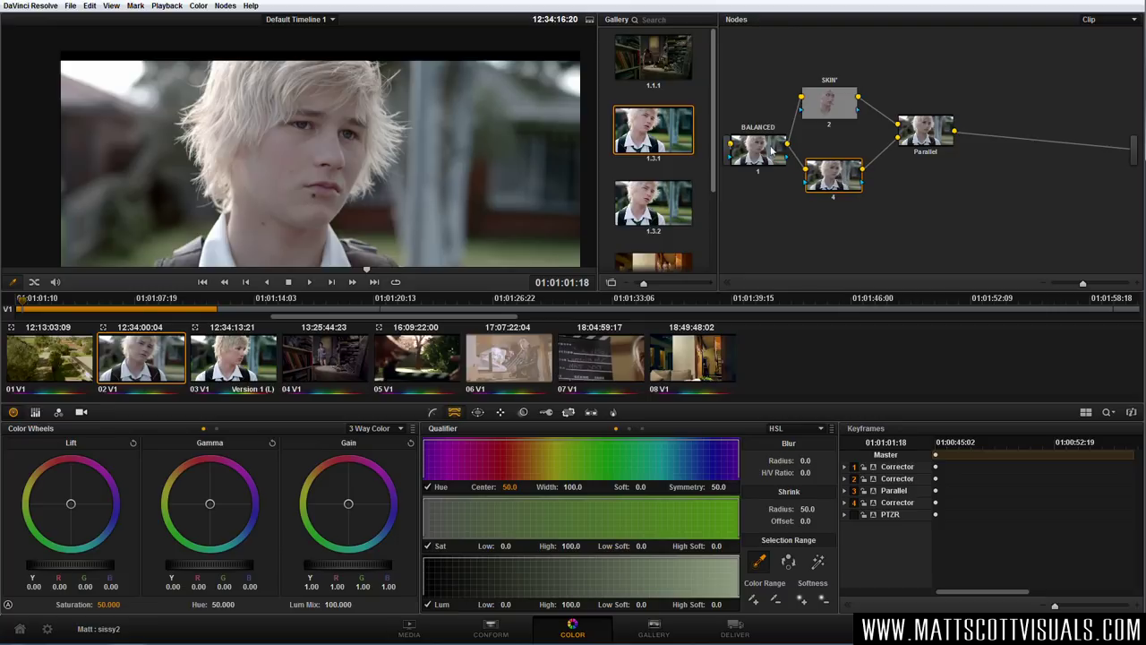
drag(845, 116, 850, 125)
Step: Add node 5 as a third parallel branch alongside SKIN' and node 4
click(838, 120)
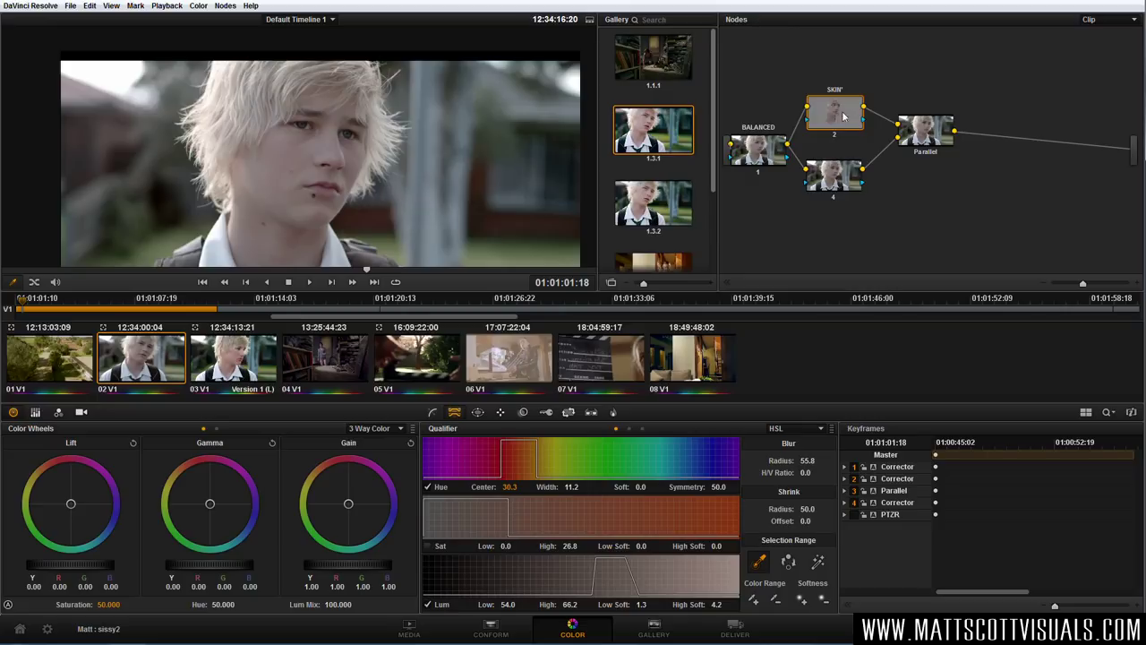
drag(925, 119, 928, 129)
click(841, 181)
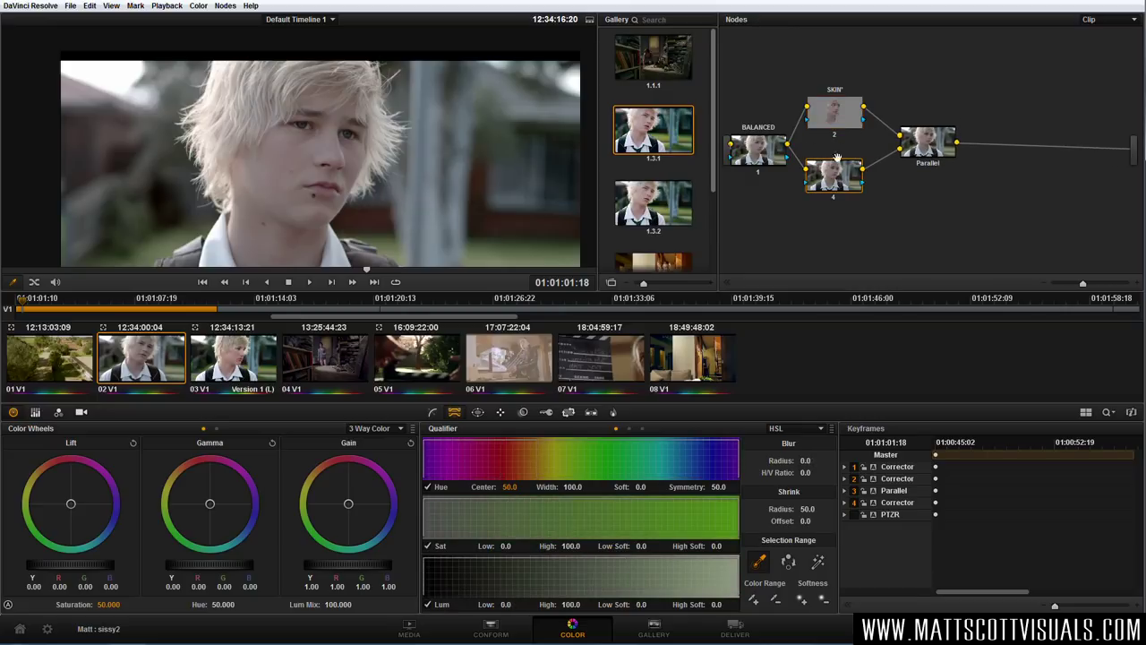
click(839, 118)
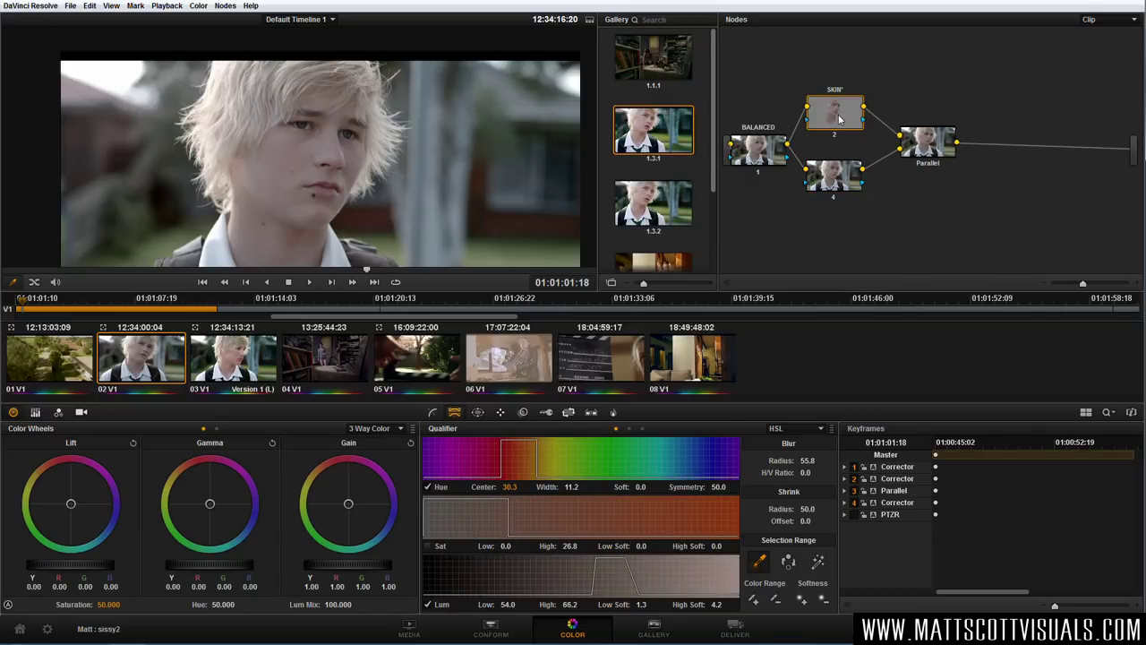
click(225, 6)
click(238, 43)
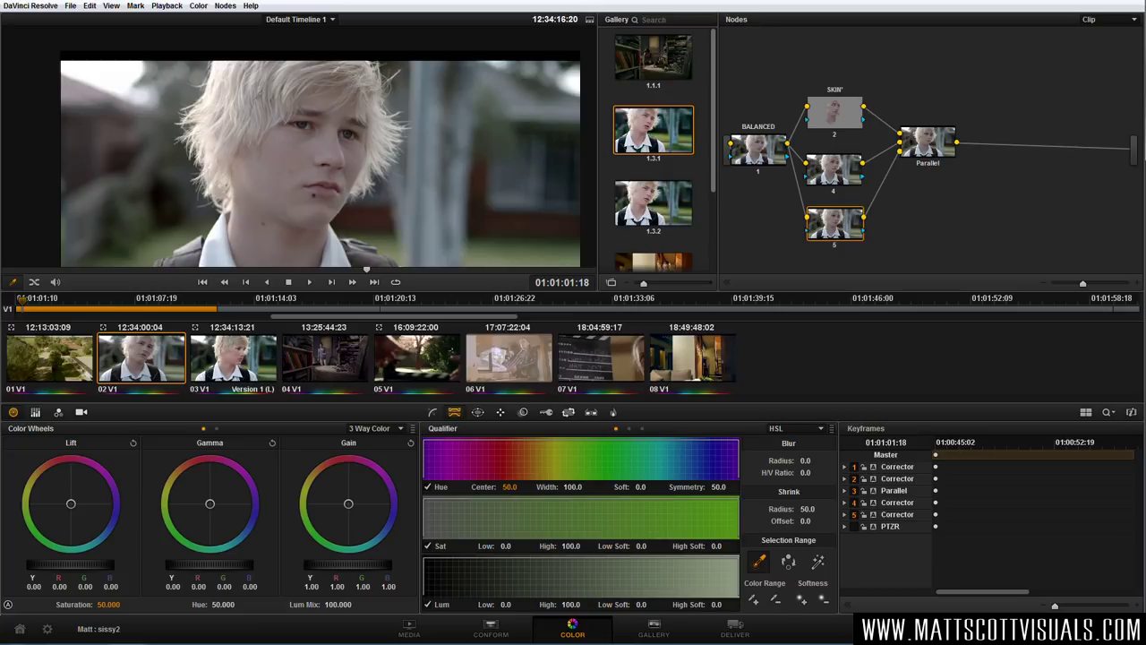
scroll(320, 161, down, 3)
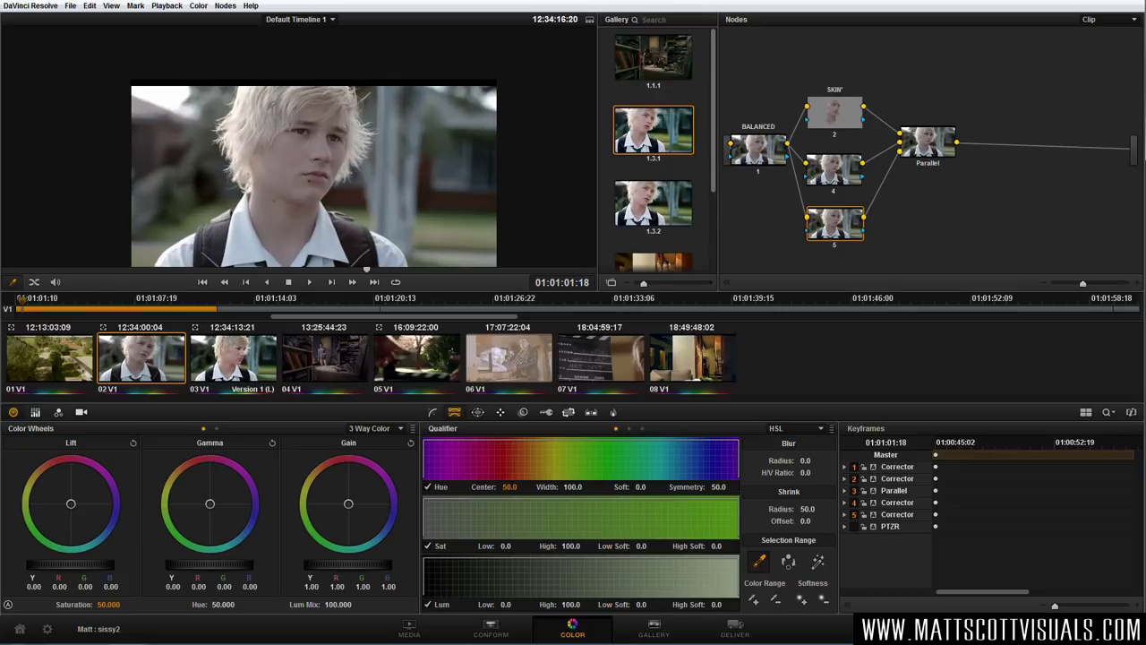
click(843, 179)
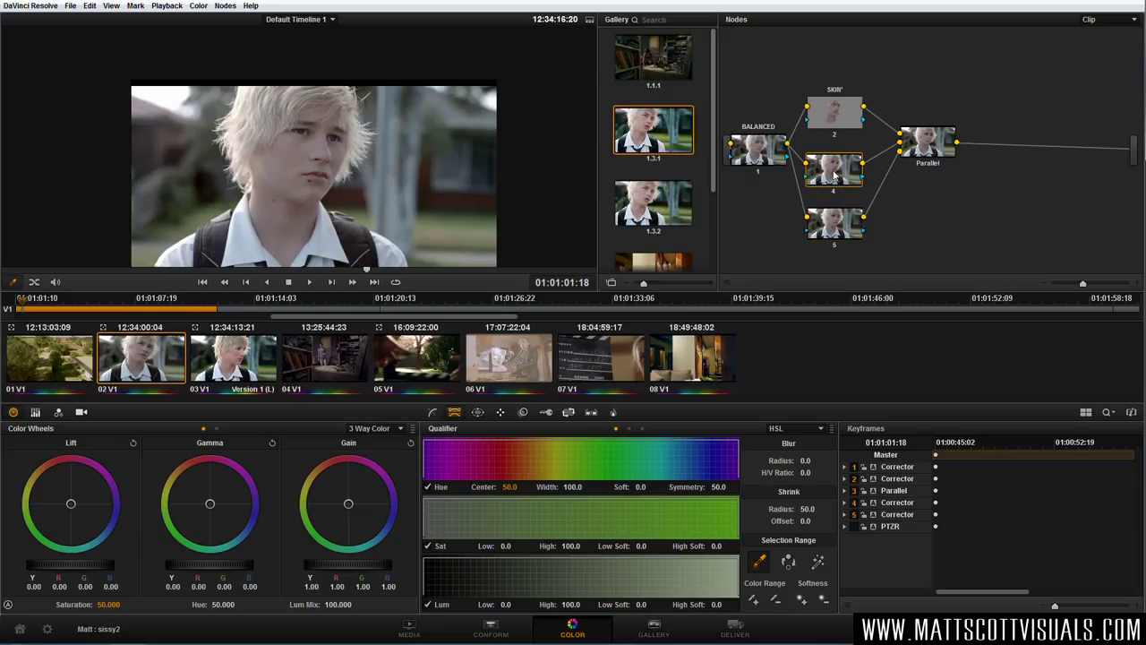
Step: Relabel node 4 as HAIR and check its Window and Qualifier palettes
right_click(834, 177)
click(875, 180)
click(477, 412)
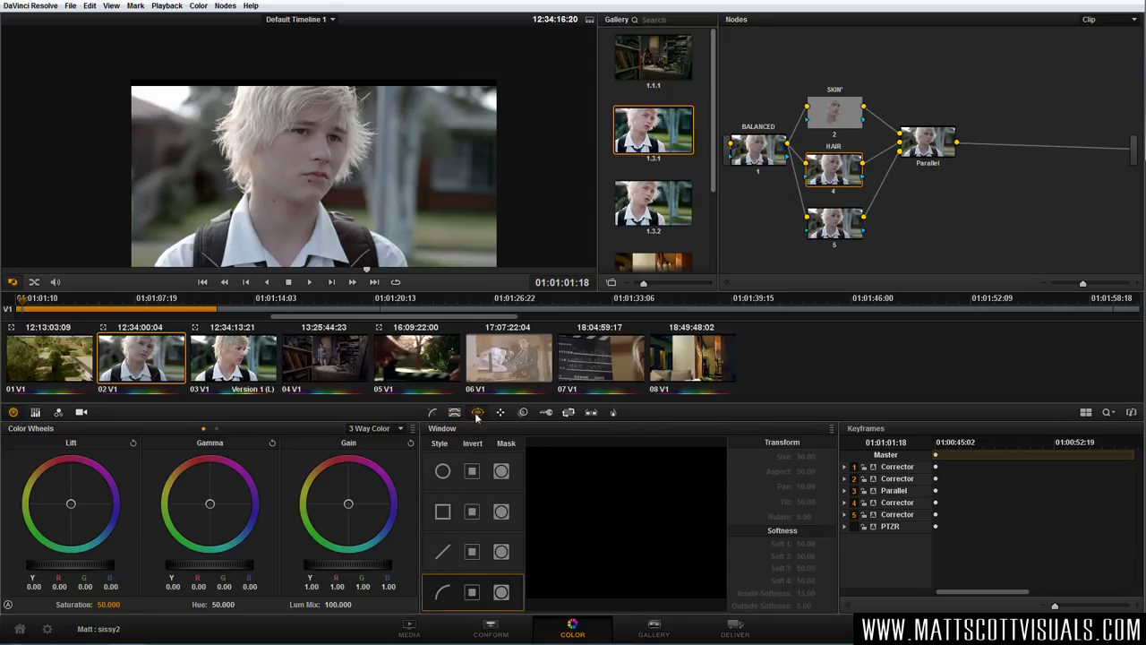
click(455, 413)
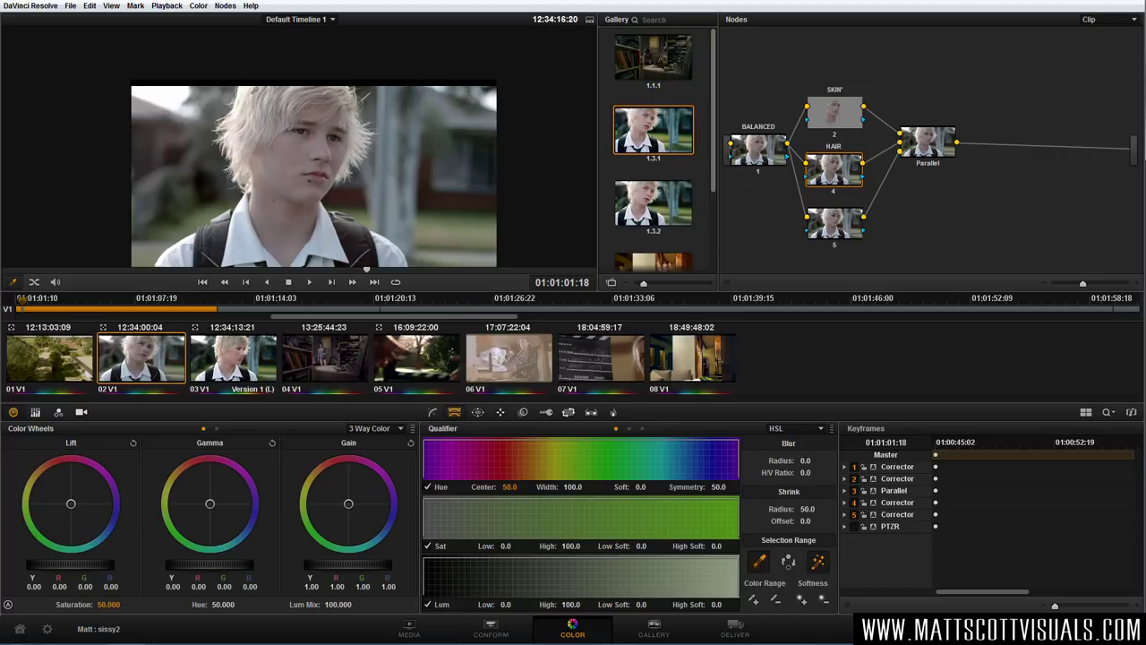
Step: Eyedrop the boy's blond hair with the qualifier on the HAIR node, re-sampling for a cleaner key
click(266, 94)
click(300, 90)
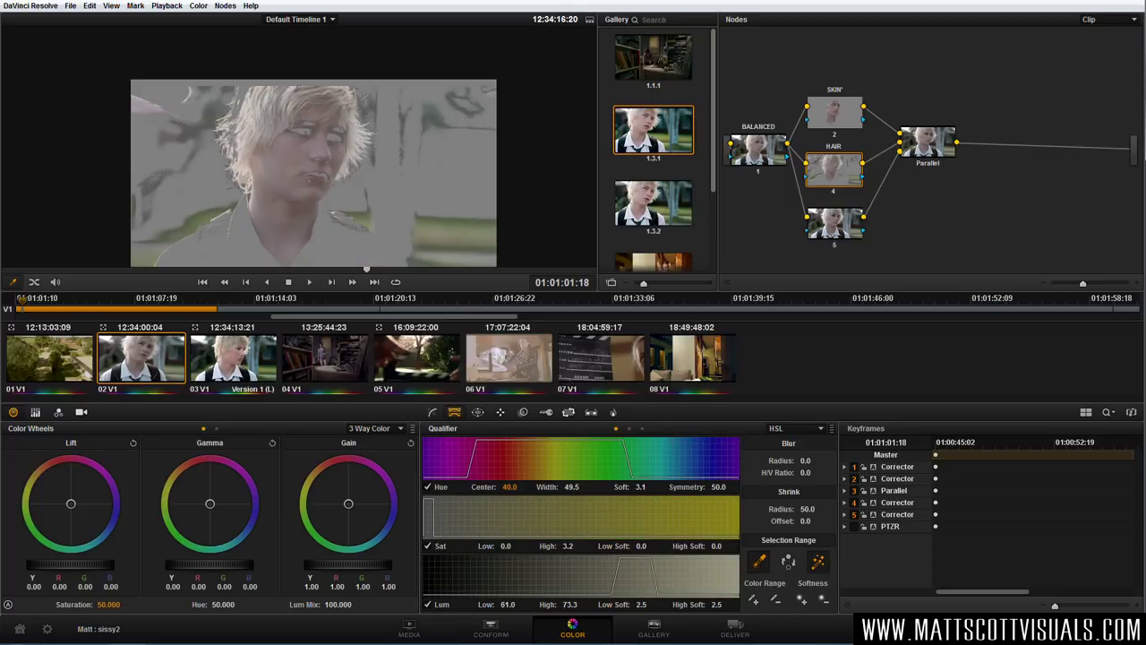
click(491, 100)
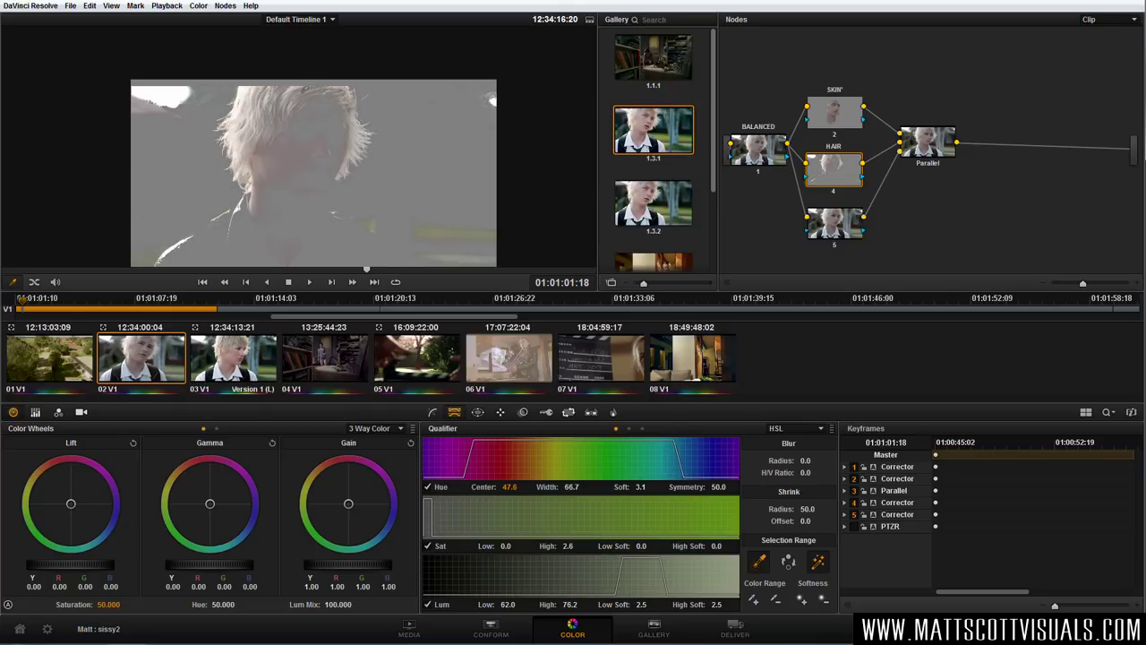
click(260, 93)
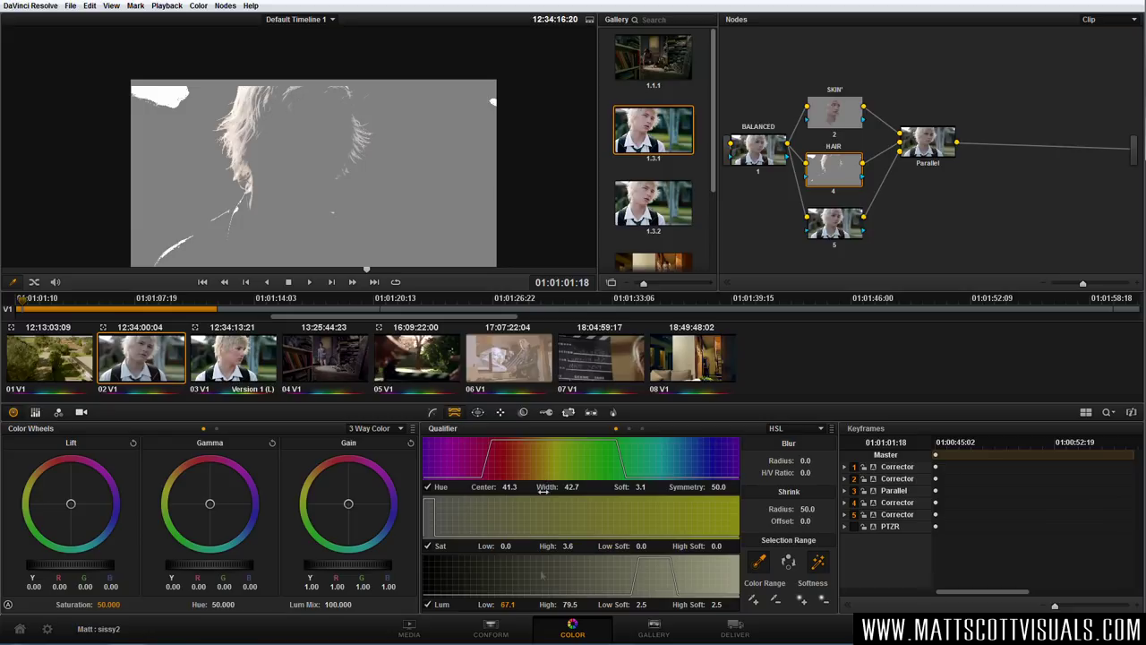
Step: Refine the hair matte: lower Lum Low toward 61.5, narrow Hue Width, and increase Shrink Radius
drag(507, 604, 509, 604)
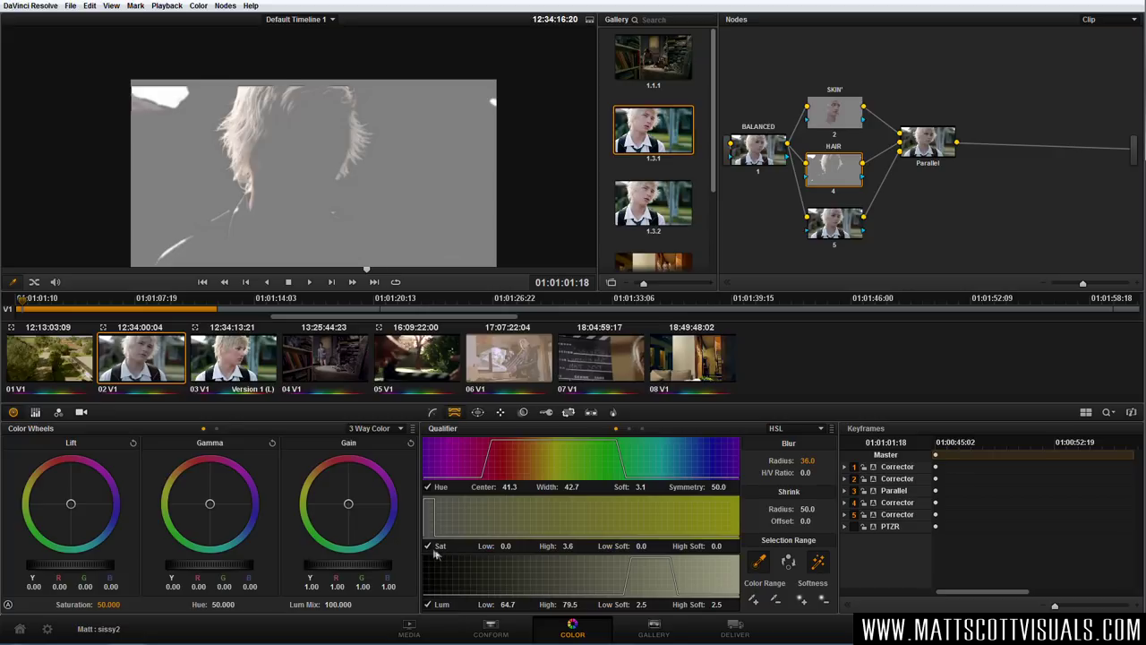
drag(514, 605, 520, 604)
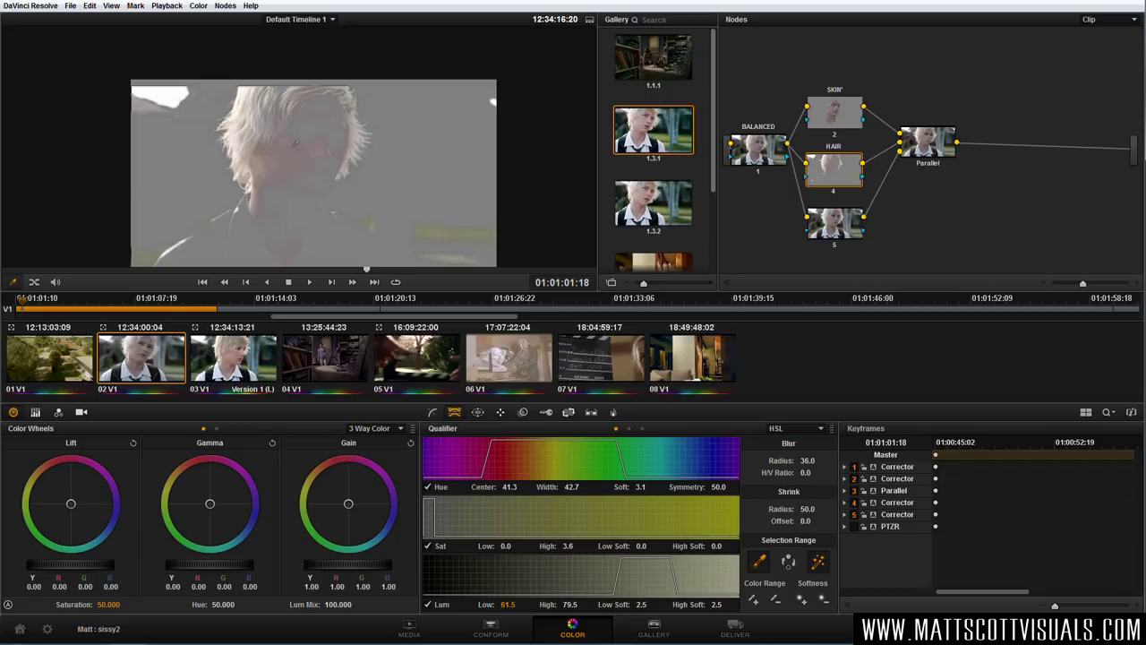
drag(573, 487, 517, 486)
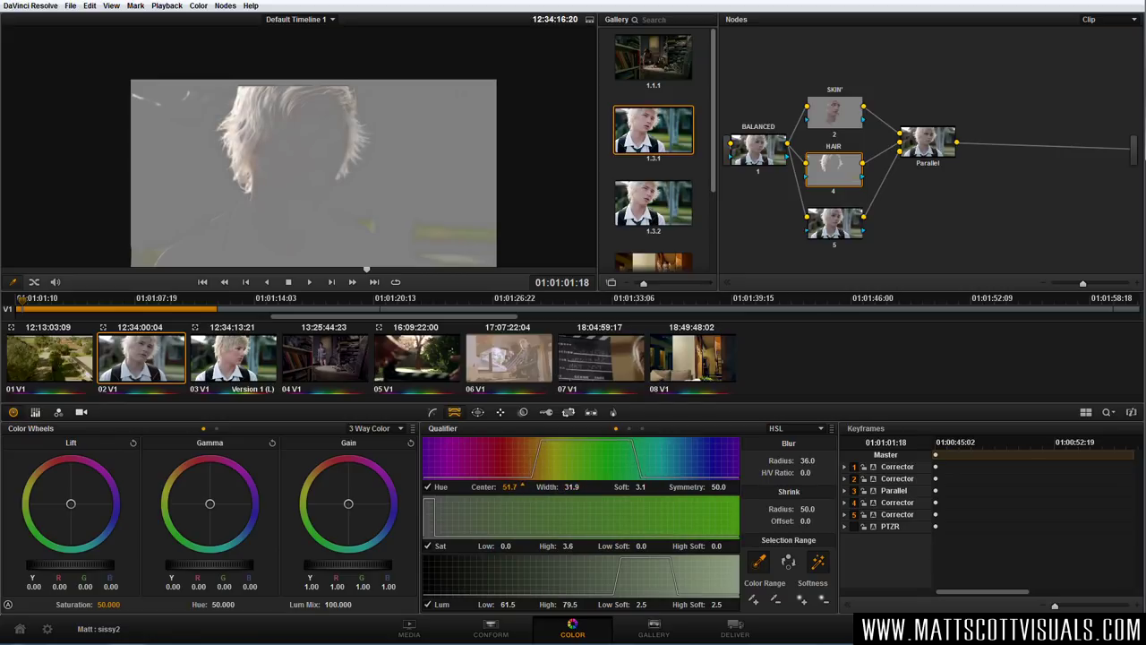
drag(813, 509, 819, 508)
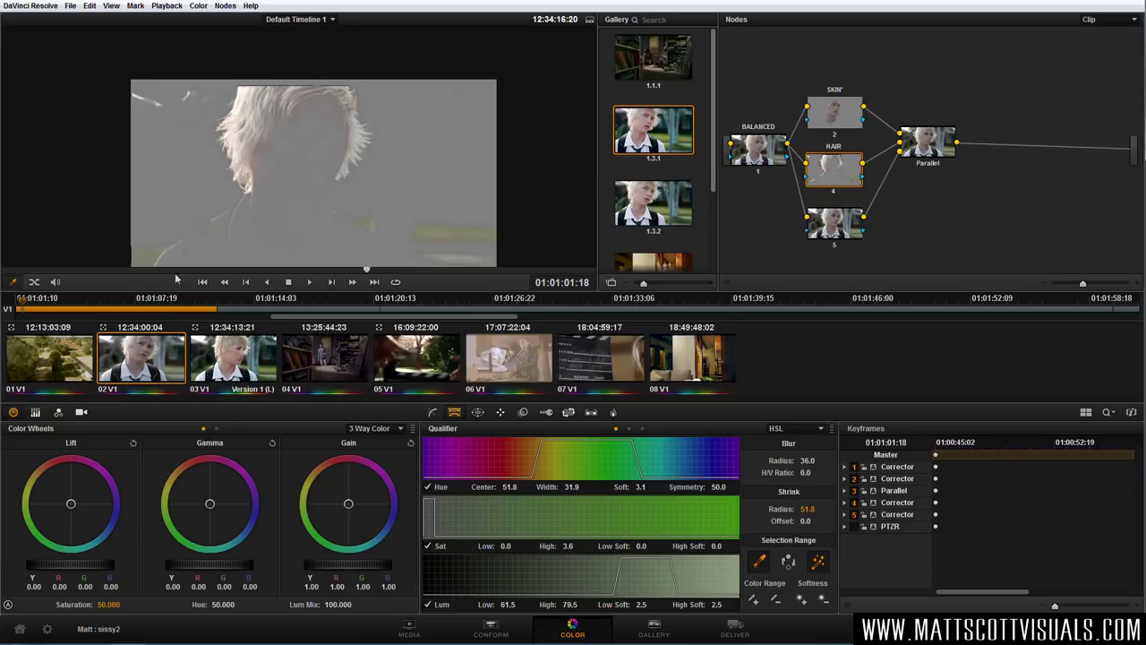
Step: Add a circular window to the HAIR node and shape it as a tall ellipse over the hair
click(478, 412)
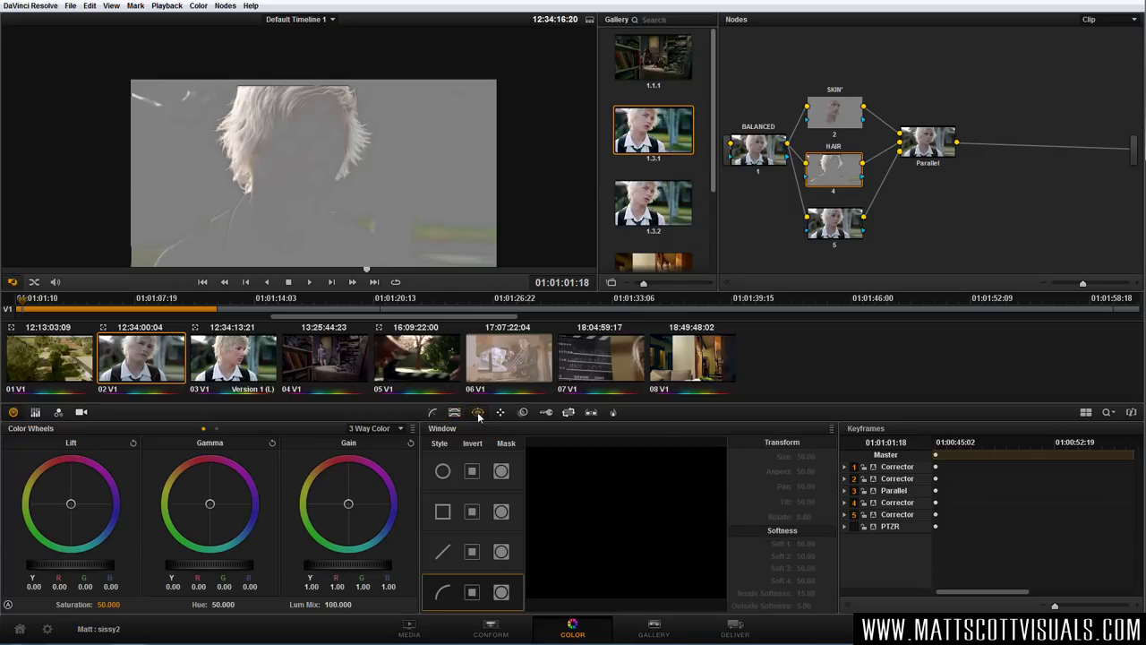
click(443, 471)
drag(313, 188, 301, 243)
drag(199, 164, 276, 160)
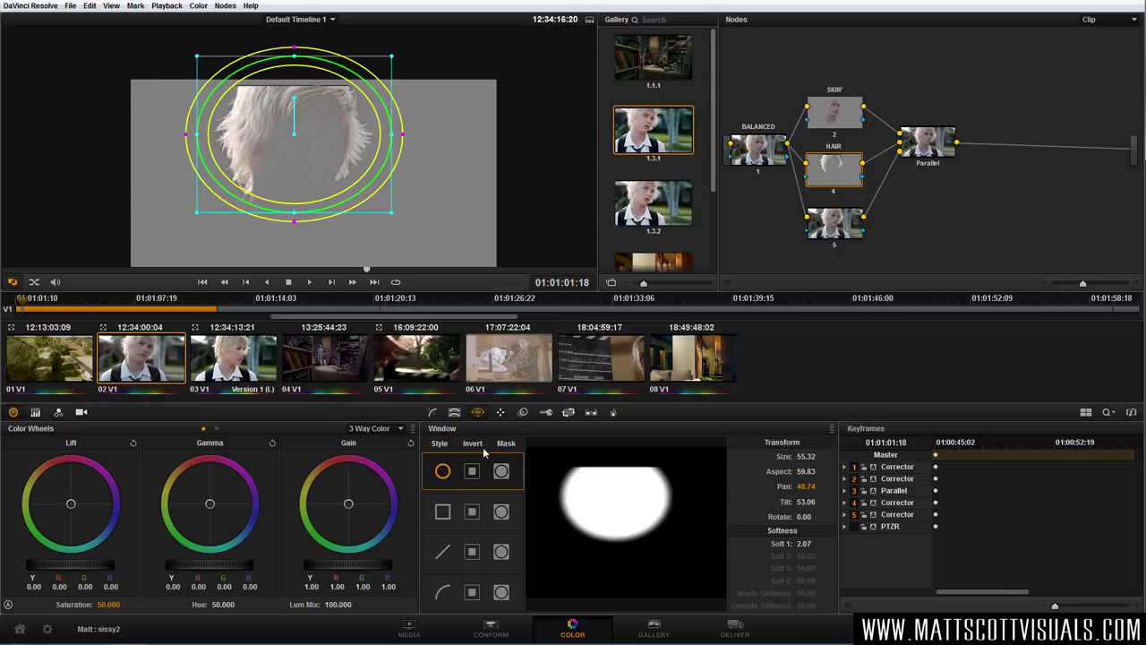
click(500, 413)
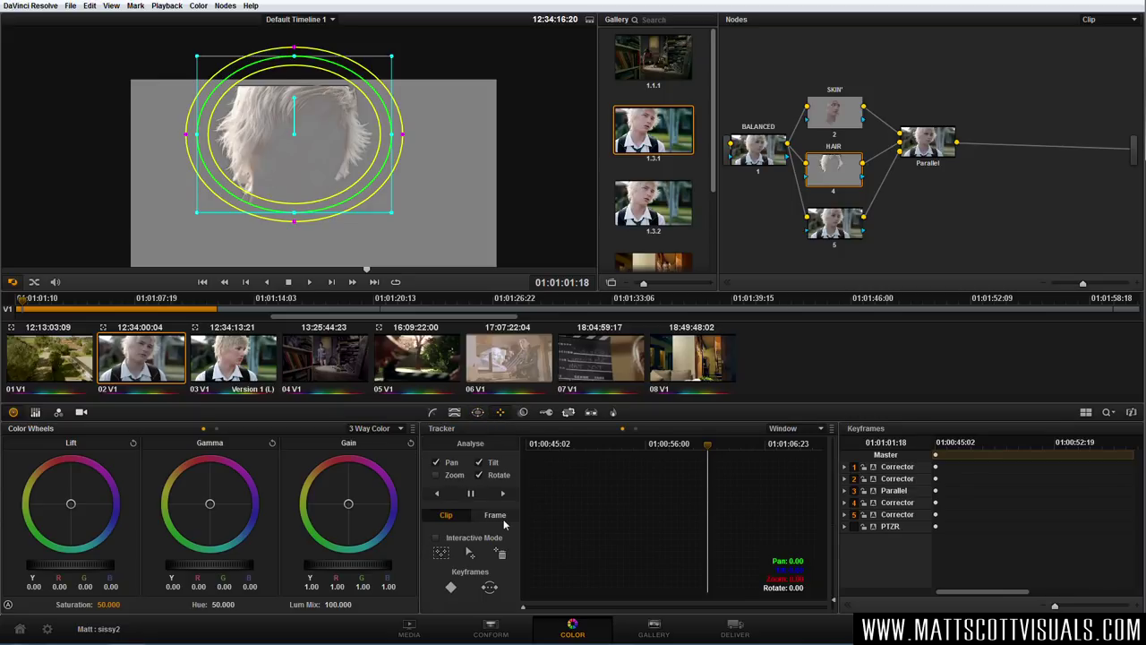
drag(294, 218, 302, 186)
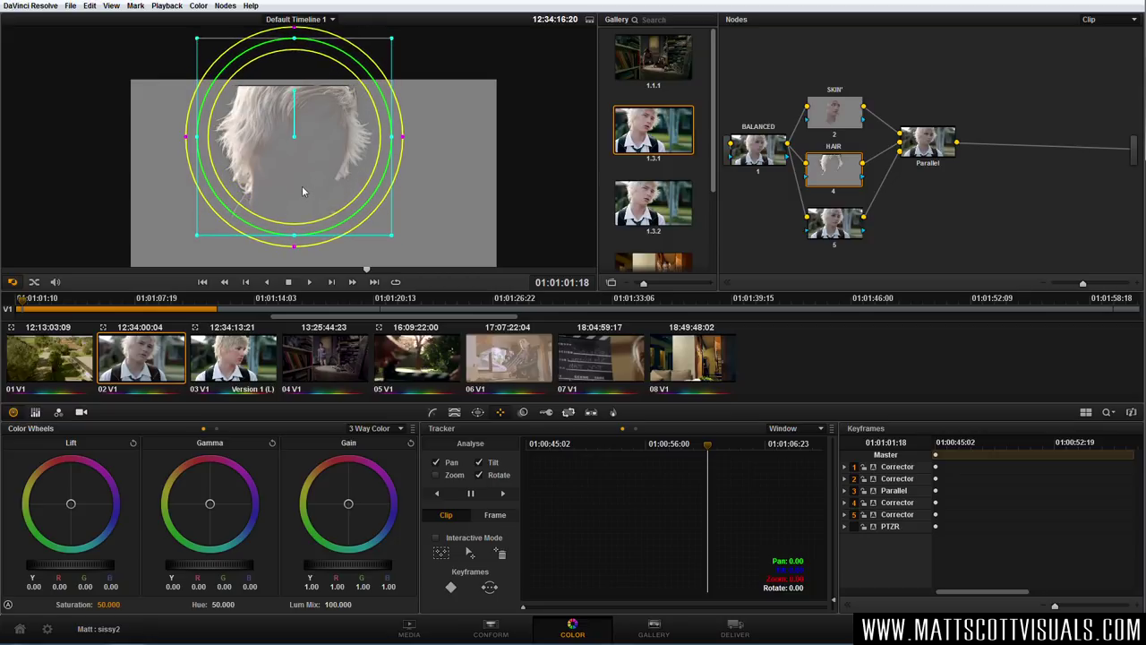
Step: Track the hair window forward, then backward from an earlier frame, and play back to check
click(503, 493)
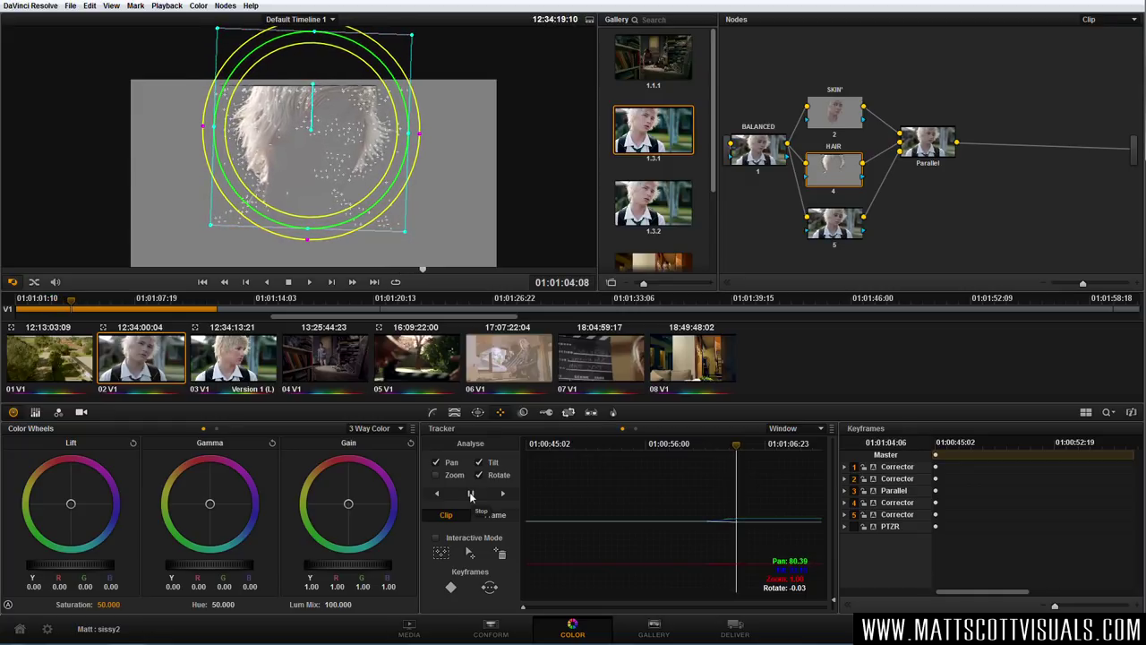
click(472, 495)
drag(733, 450, 708, 457)
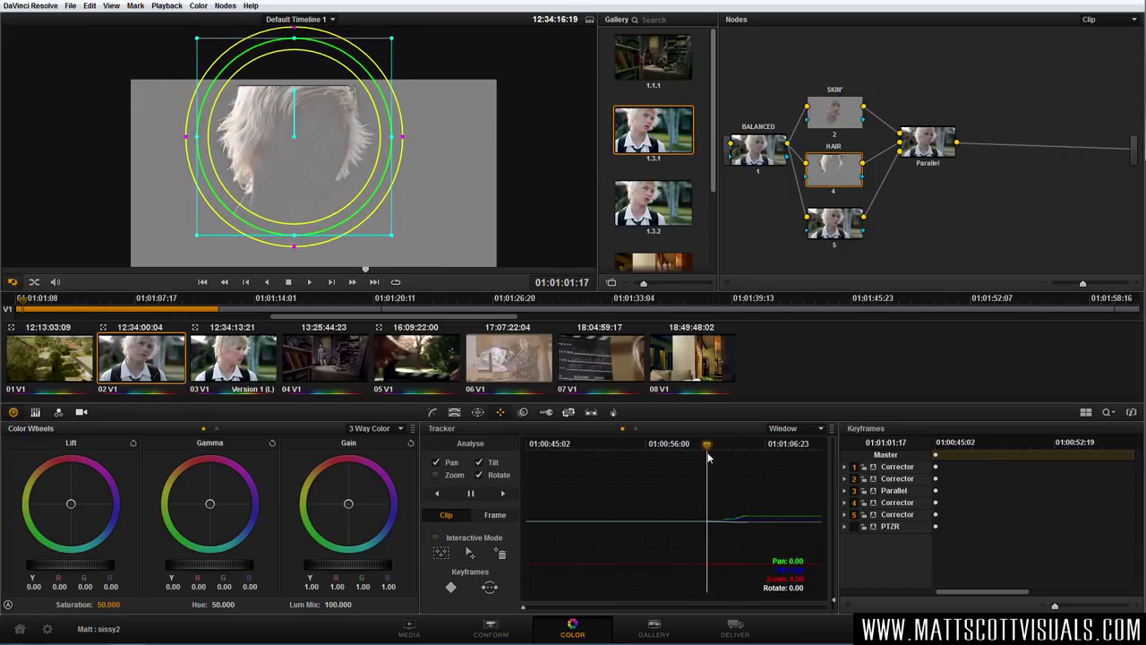
click(438, 493)
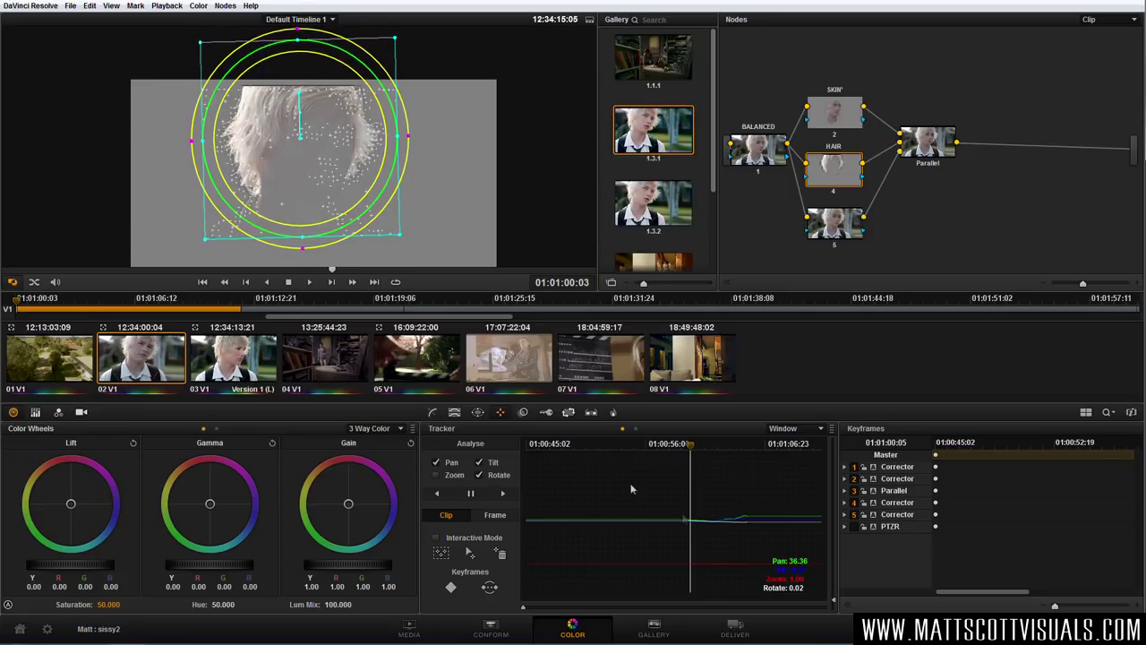
click(472, 494)
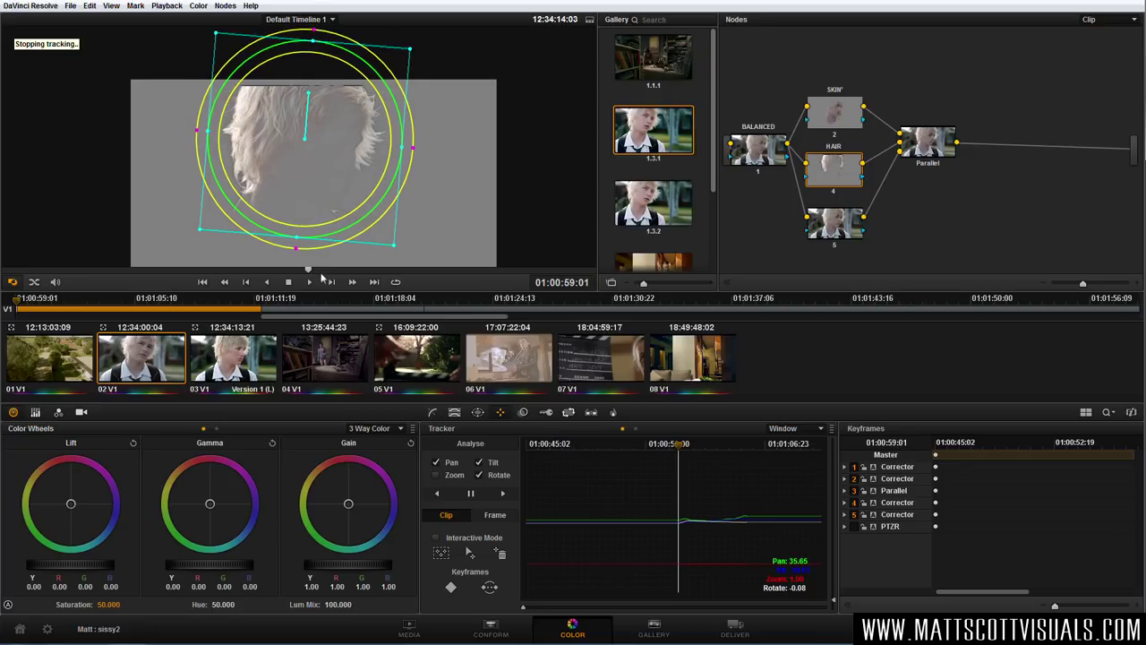
click(311, 281)
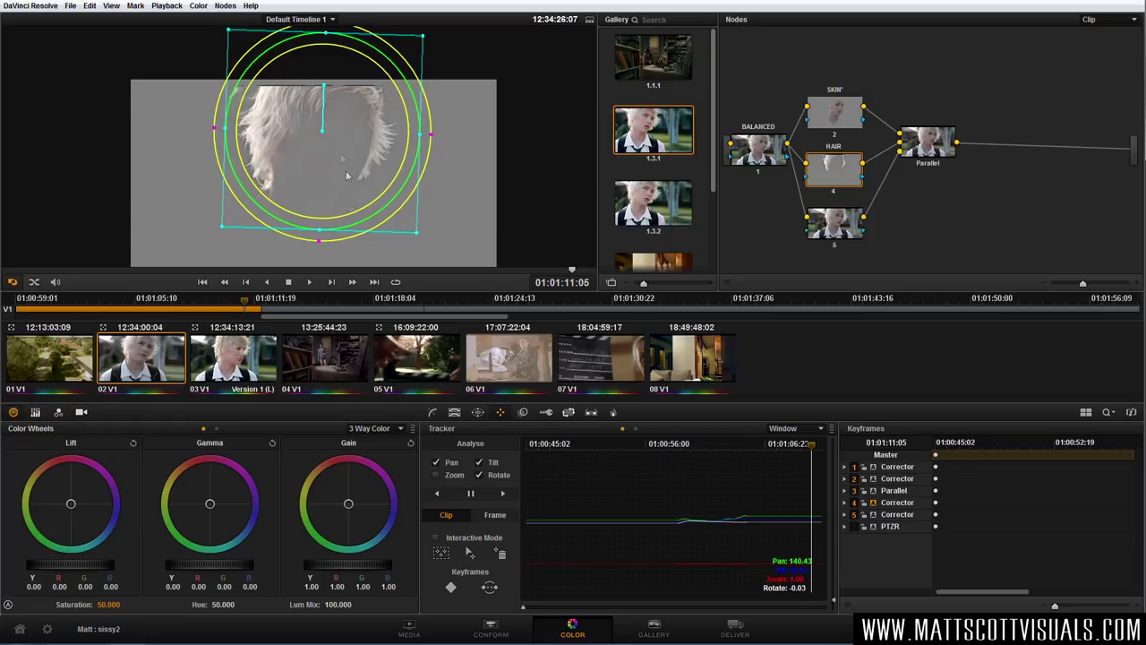
Step: Zoom the Keyframes timeline and reposition the hair window late in the clip, adding a keyframe
drag(324, 134, 320, 130)
click(1056, 607)
drag(1056, 607, 1056, 607)
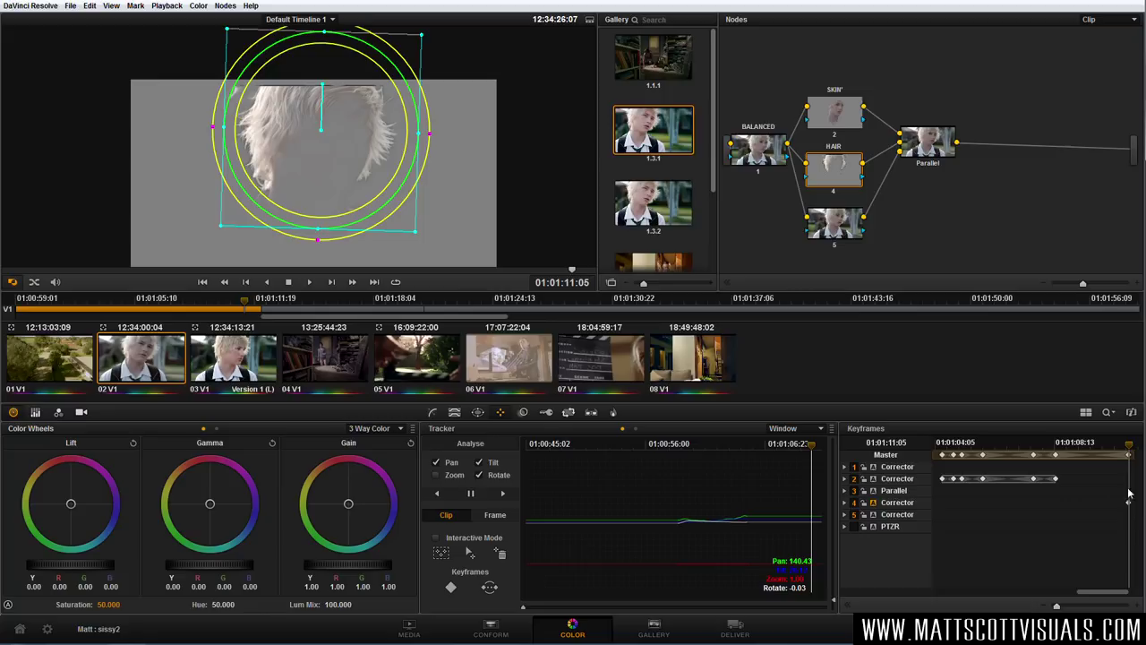
drag(1095, 597, 1100, 597)
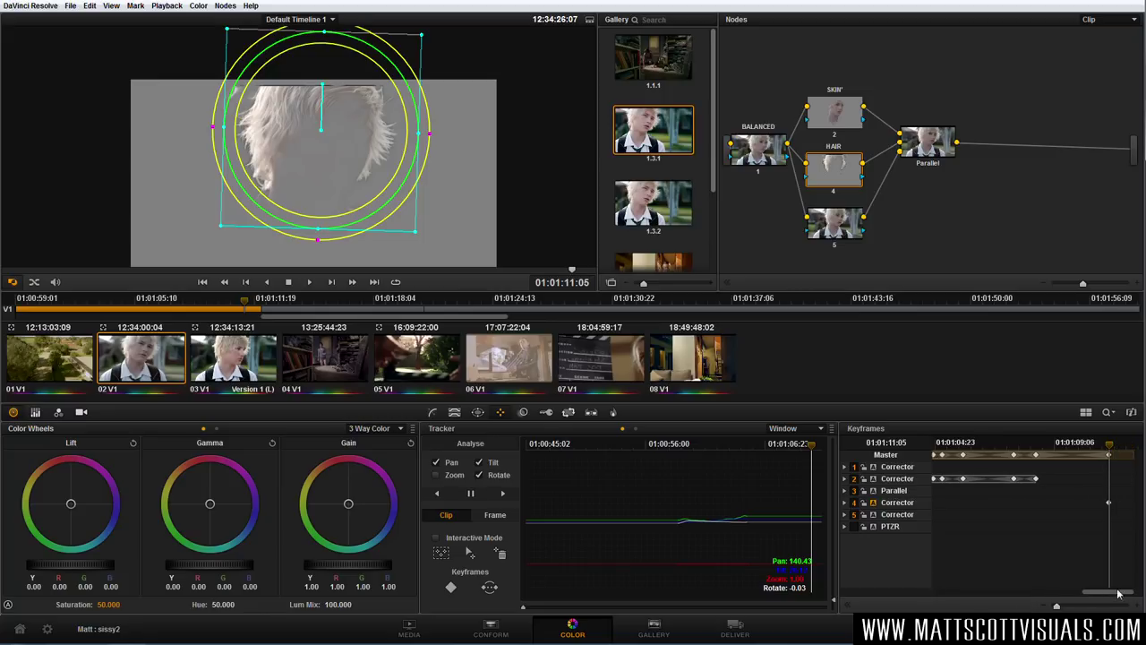
drag(1116, 448, 1132, 450)
drag(343, 168, 171, 100)
Step: Step through frames near 01:01:11, re-centring the window over the head, then nudge SKIN' up
drag(1127, 445, 1120, 451)
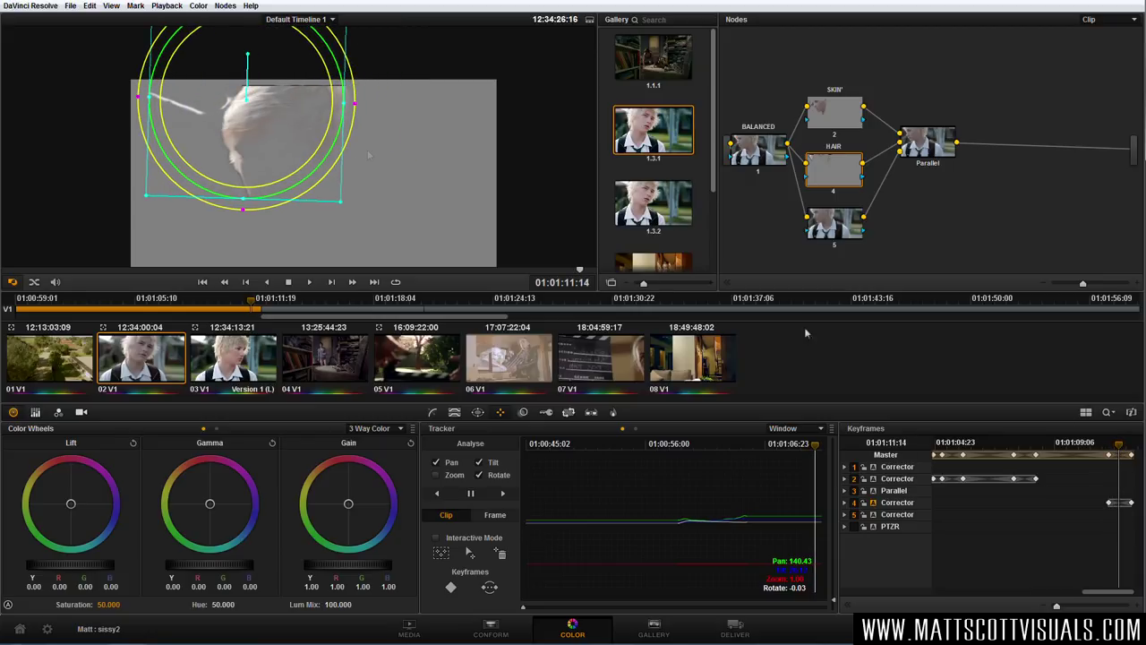
drag(309, 177, 317, 178)
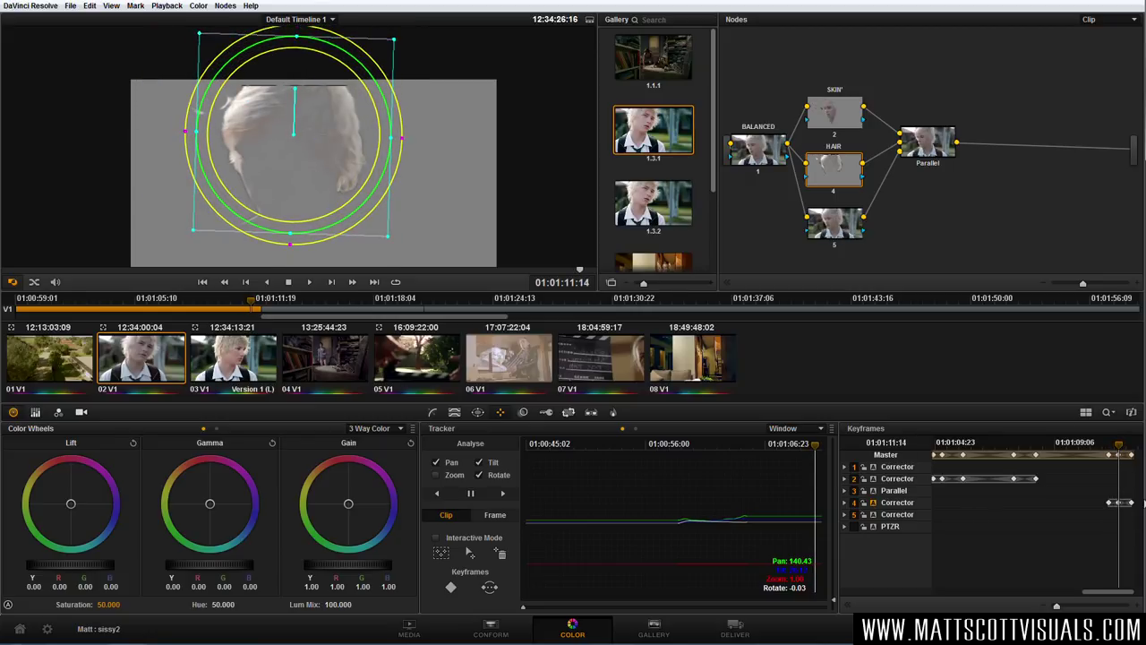
drag(1111, 452, 1126, 451)
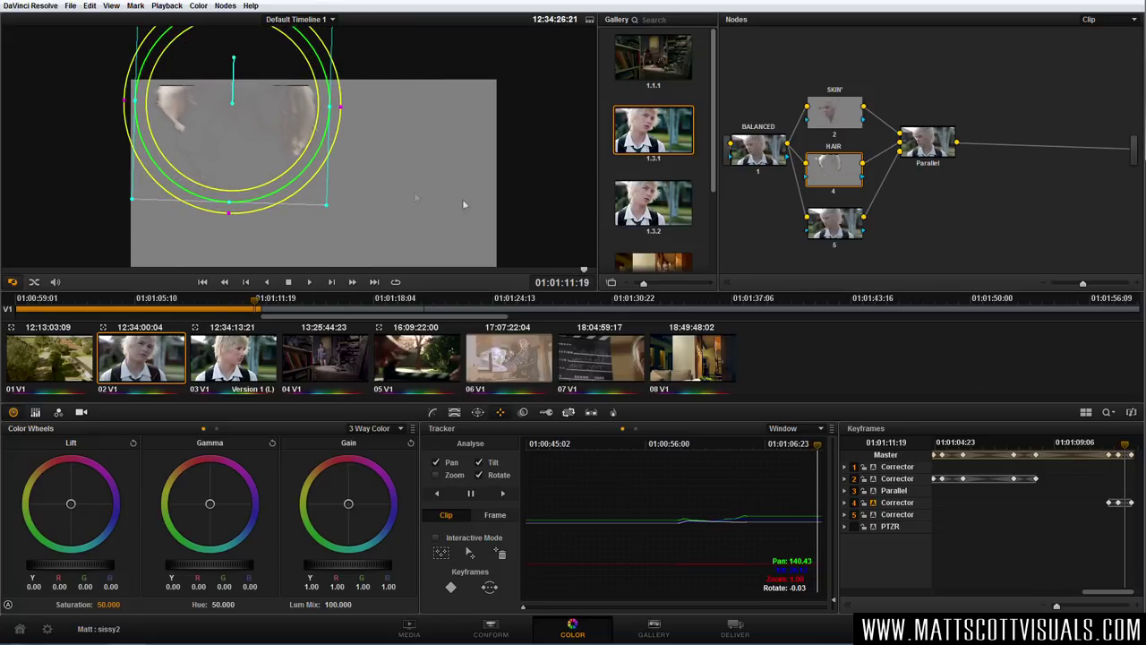
drag(1129, 459, 1128, 452)
drag(255, 128, 268, 132)
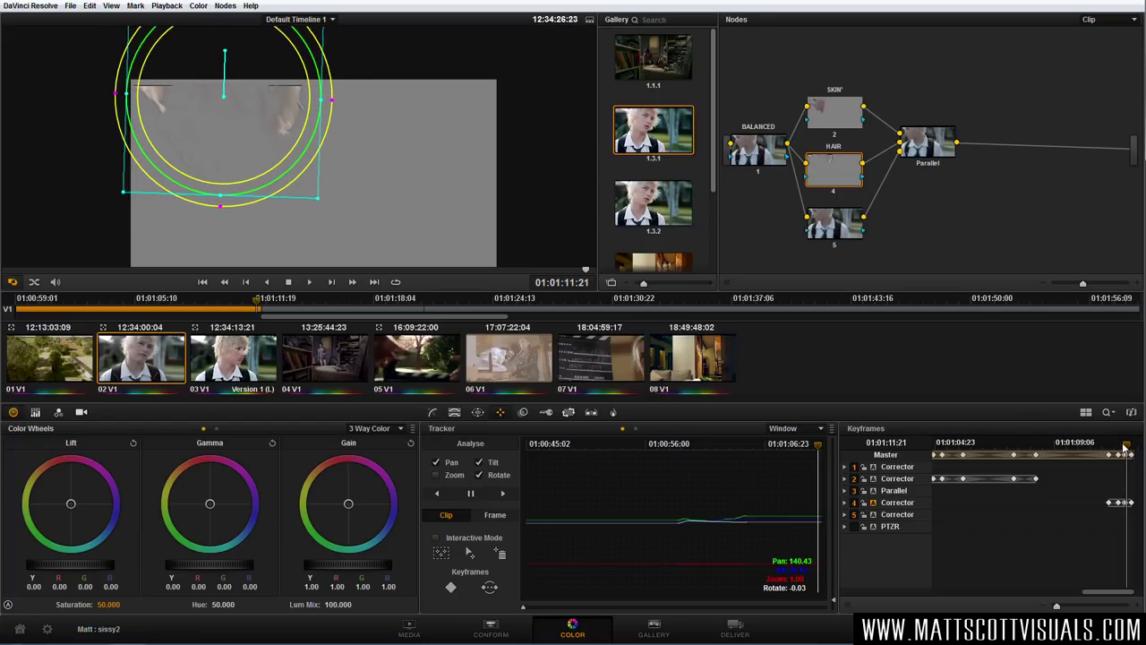
mouse_move(1125, 447)
mouse_down()
mouse_move(1107, 457)
mouse_move(1129, 456)
mouse_move(1112, 456)
mouse_up()
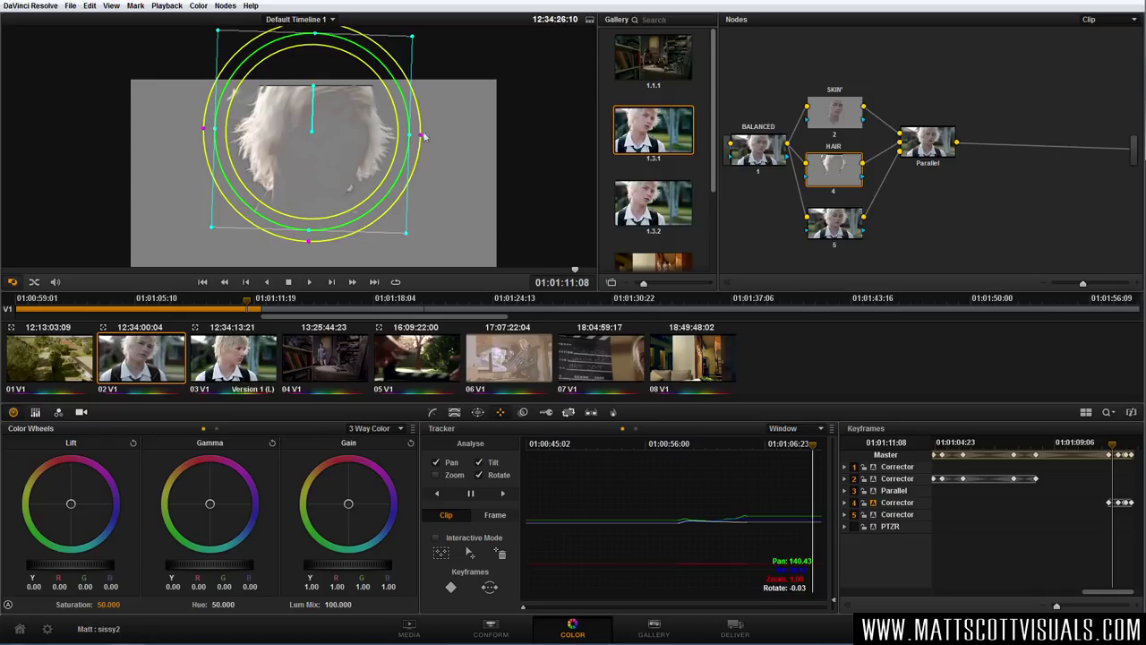
drag(840, 115, 839, 109)
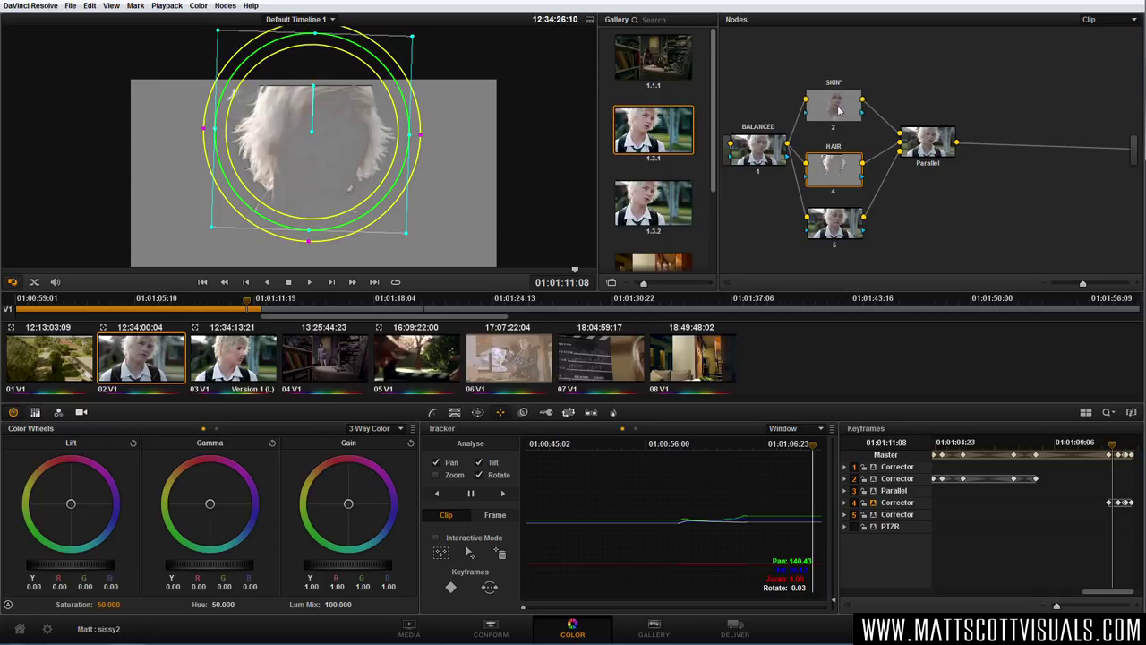
Step: Select node 5, shift it slightly right, and return to an earlier frame
click(837, 229)
drag(837, 229, 847, 233)
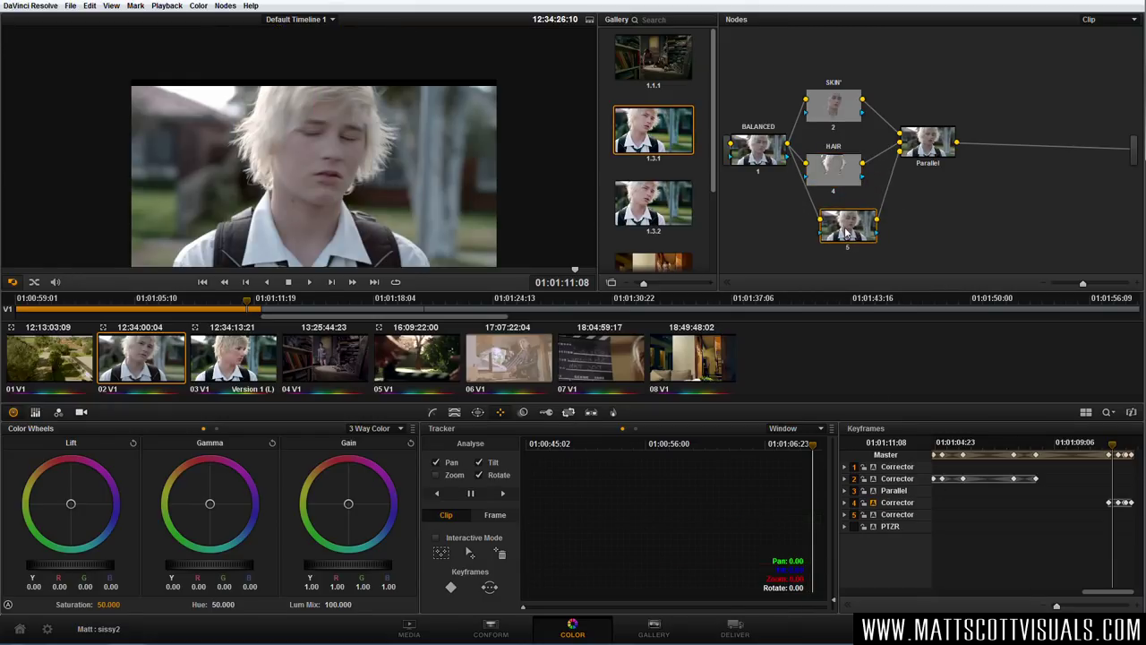
drag(184, 268, 266, 269)
scroll(335, 173, up, 4)
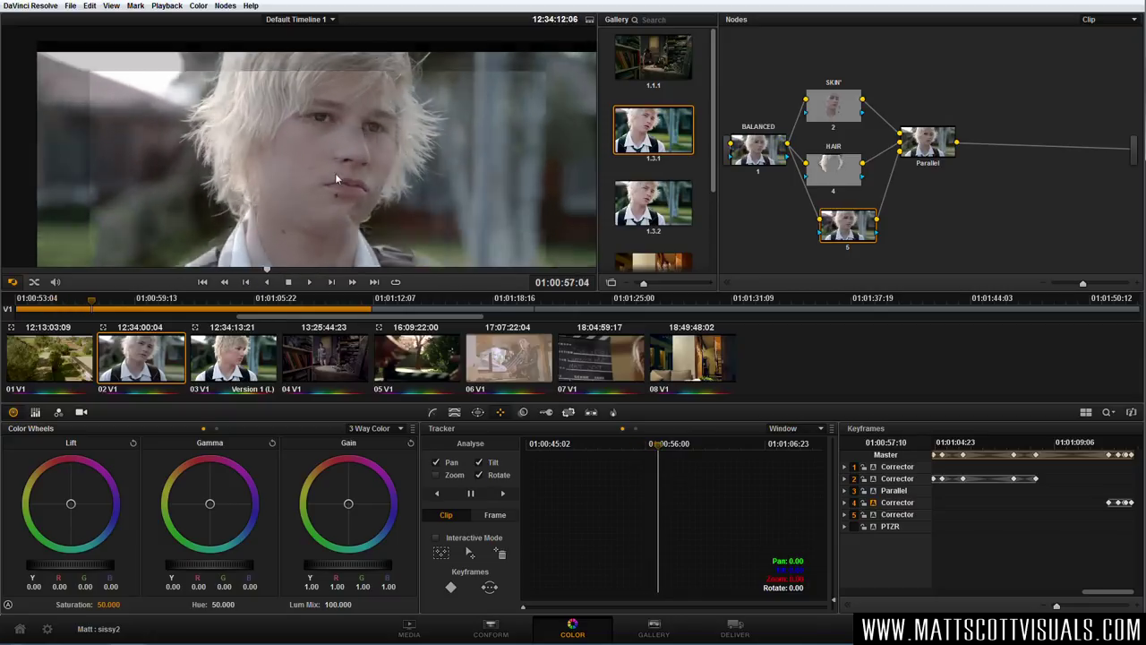
scroll(349, 178, down, 3)
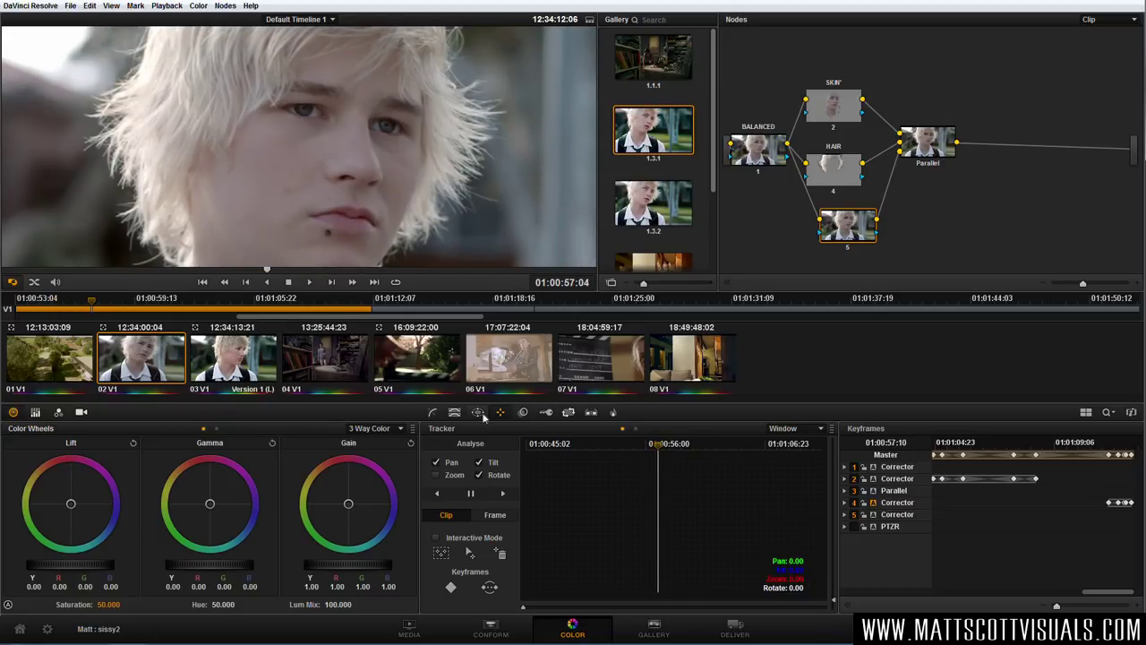
Step: Place a circle window over the eyes as a thin ellipse, size 8.30, rotated 10.28
click(479, 412)
click(442, 471)
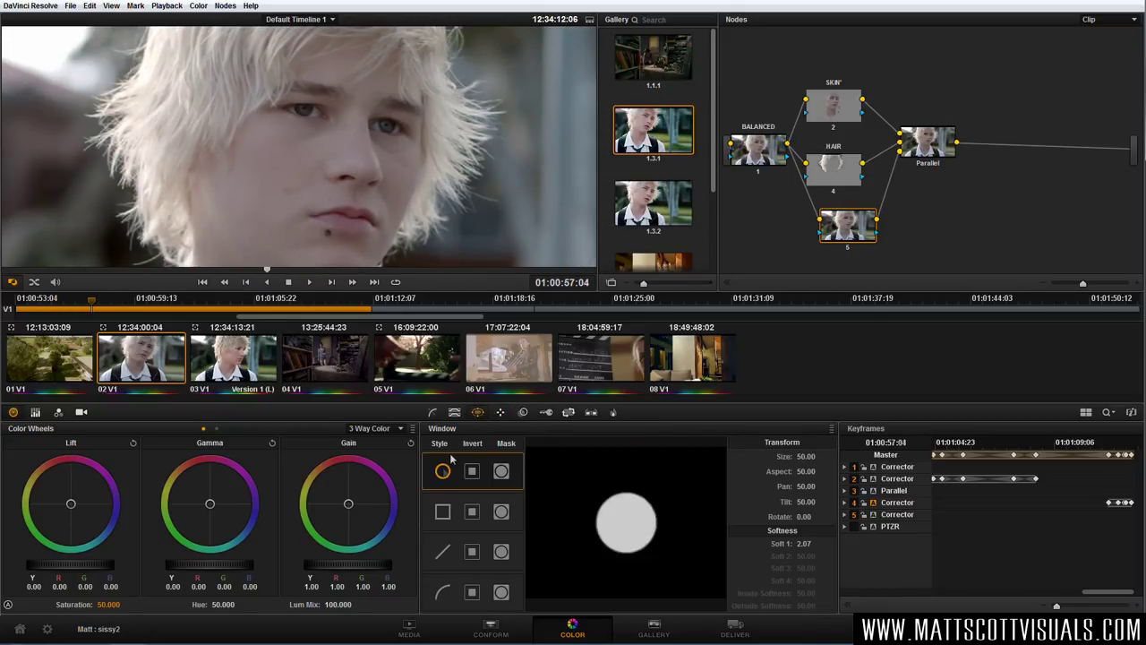
scroll(315, 216, up, 2)
drag(307, 244, 361, 87)
scroll(322, 192, down, 2)
drag(455, 85, 407, 84)
drag(341, 108, 340, 162)
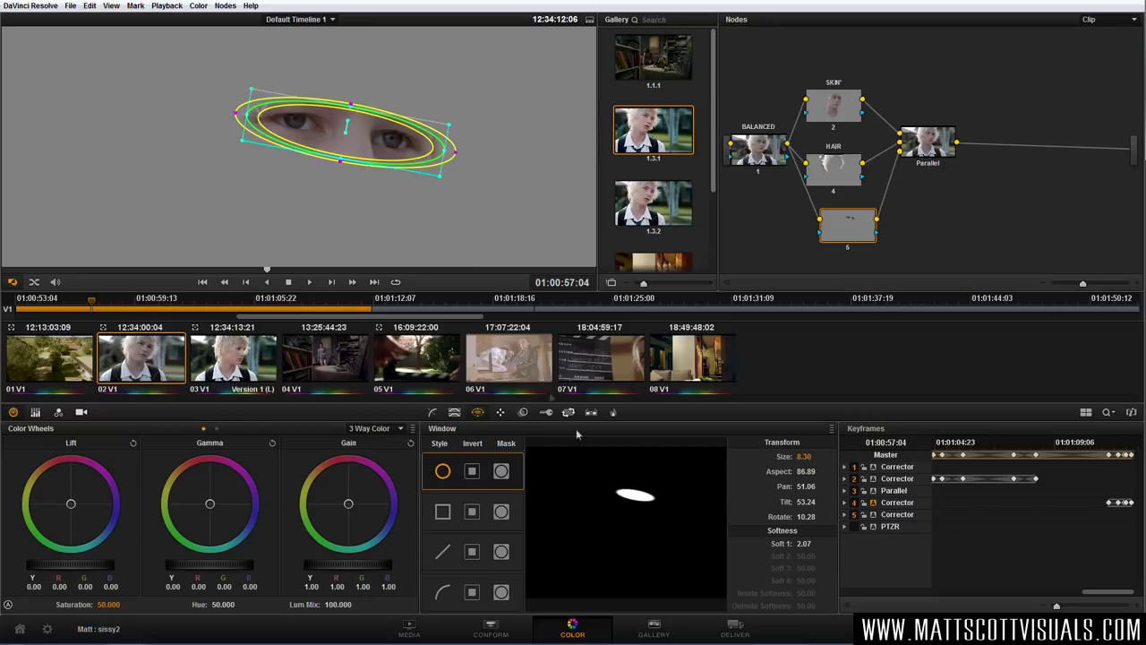
Step: Track the eye window forward, then slightly narrow the eye oval
click(501, 412)
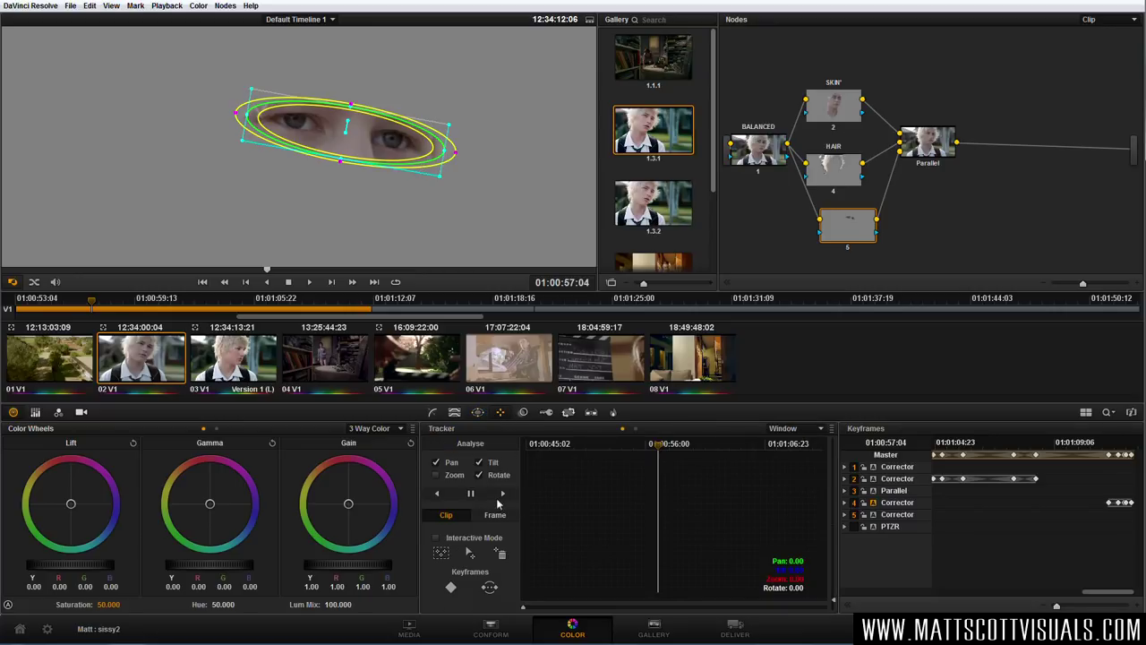
click(502, 493)
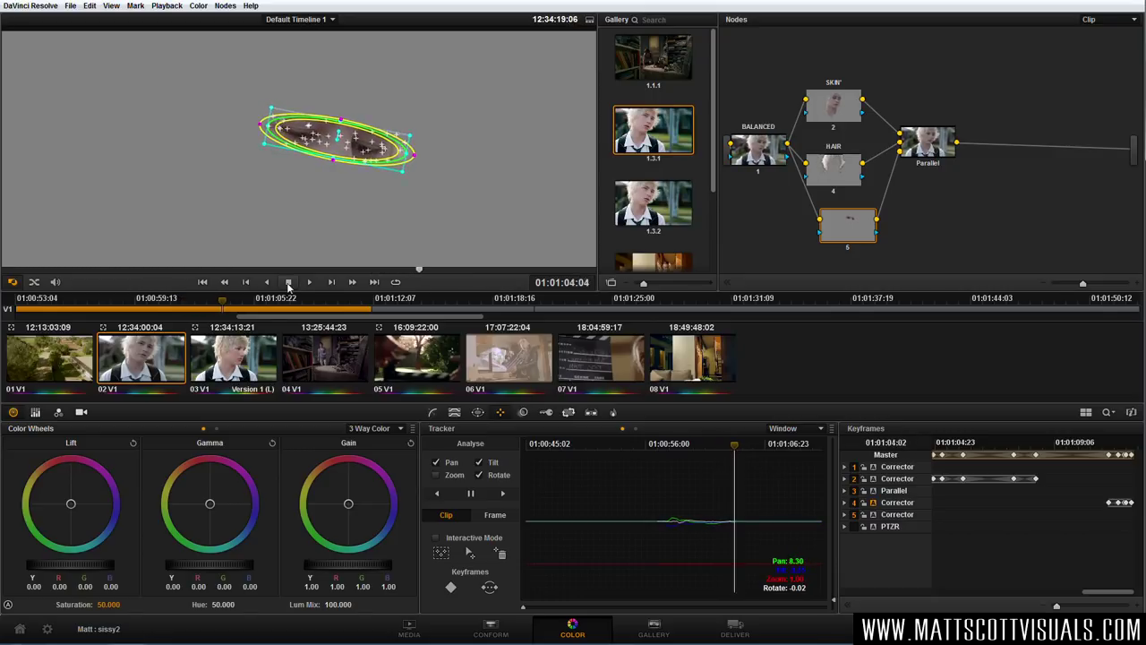
drag(777, 448, 716, 451)
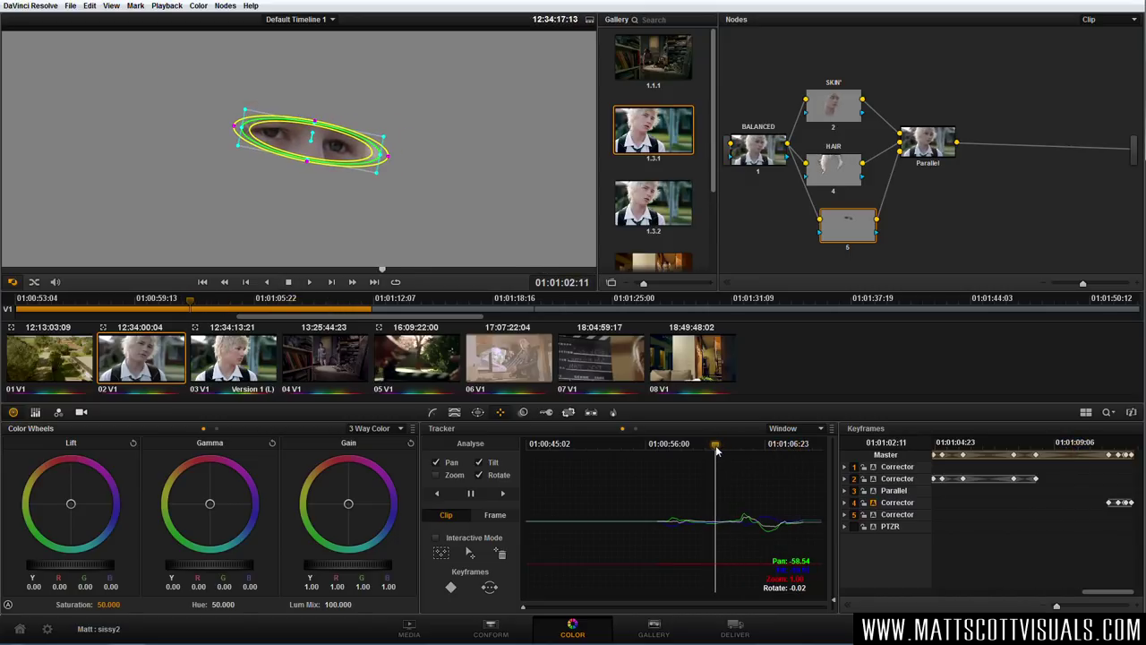
click(457, 414)
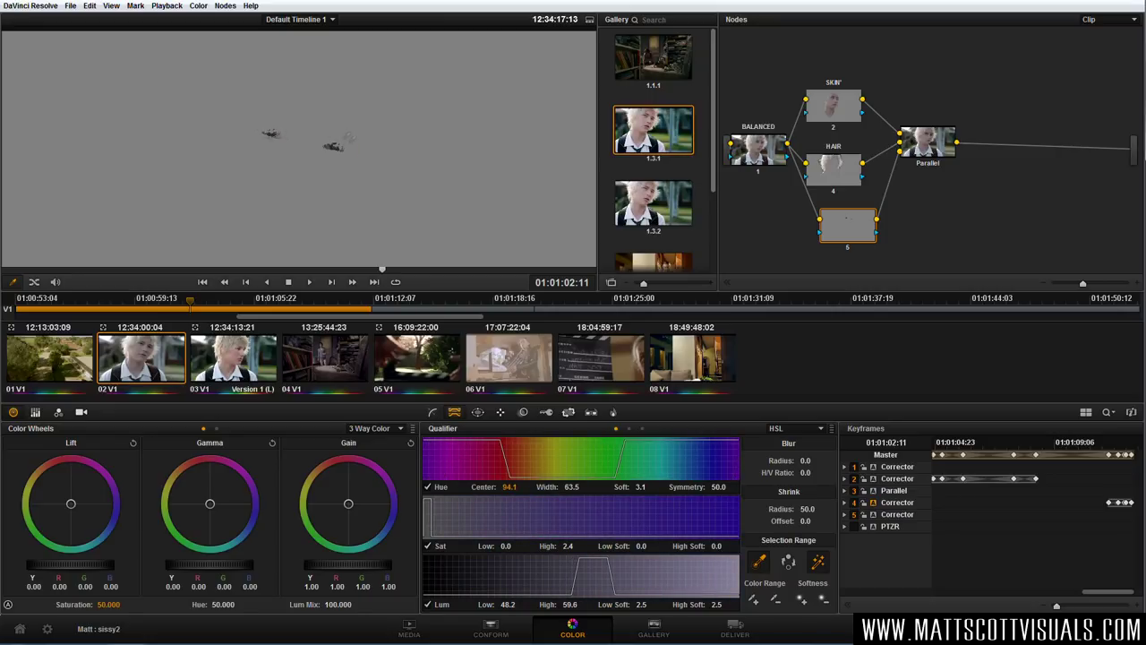
click(482, 414)
drag(381, 160, 331, 150)
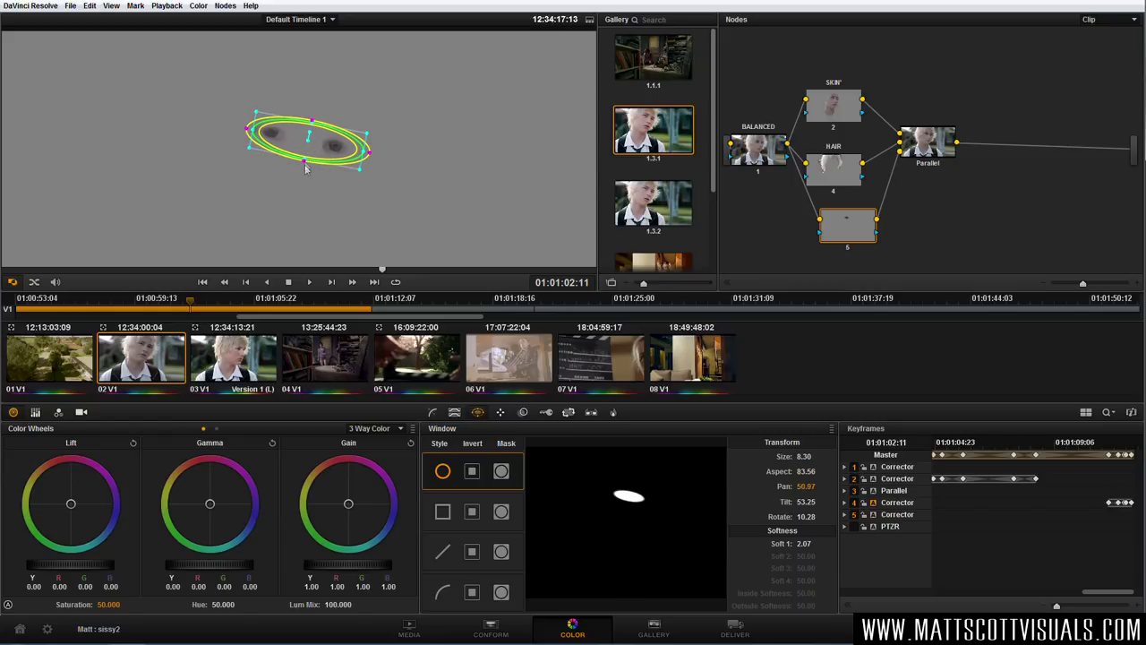
Step: Label node 5 EYES, show the full-colour image, and set the viewer overlay to None
drag(853, 240, 842, 258)
right_click(842, 257)
click(861, 257)
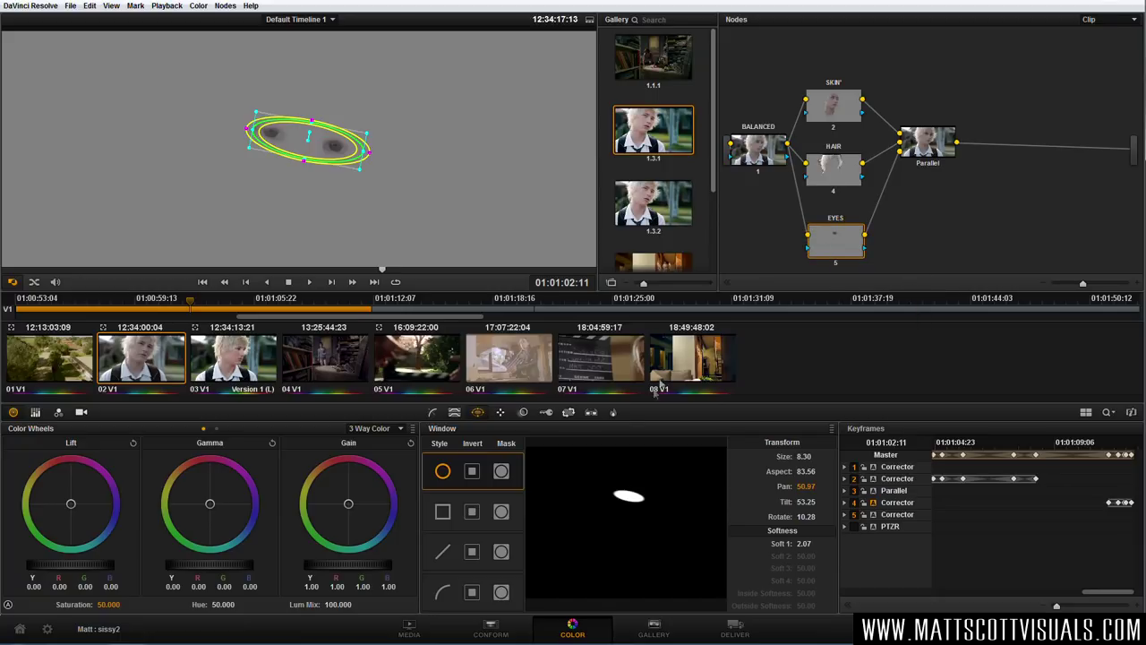
key(shift+h)
scroll(299, 99, up, 3)
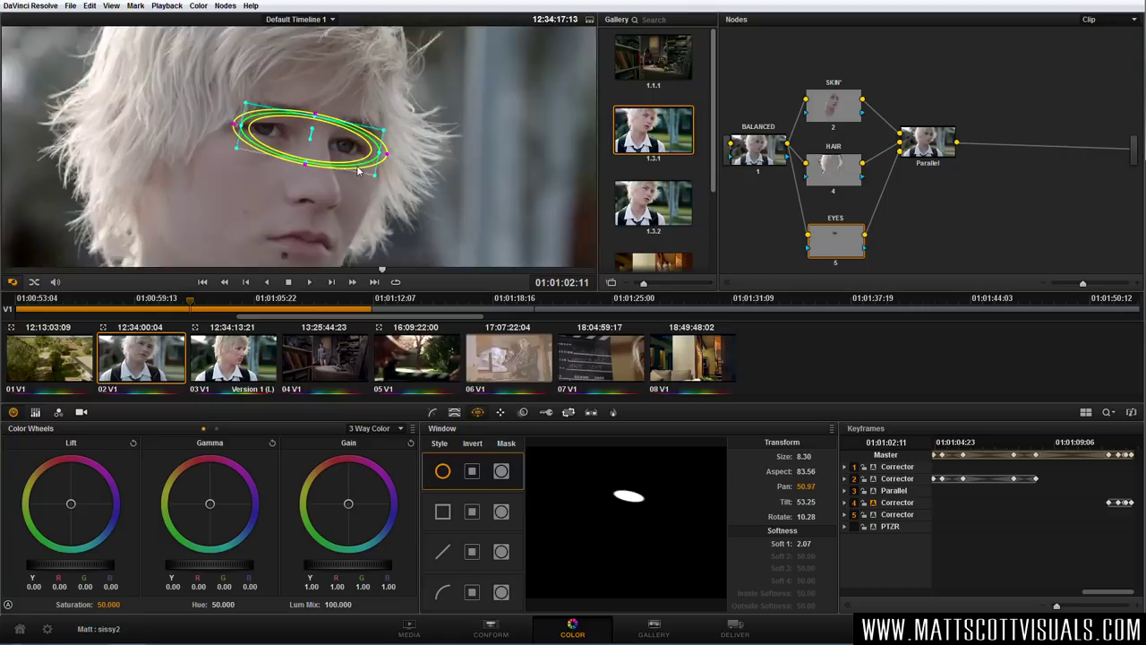
click(12, 283)
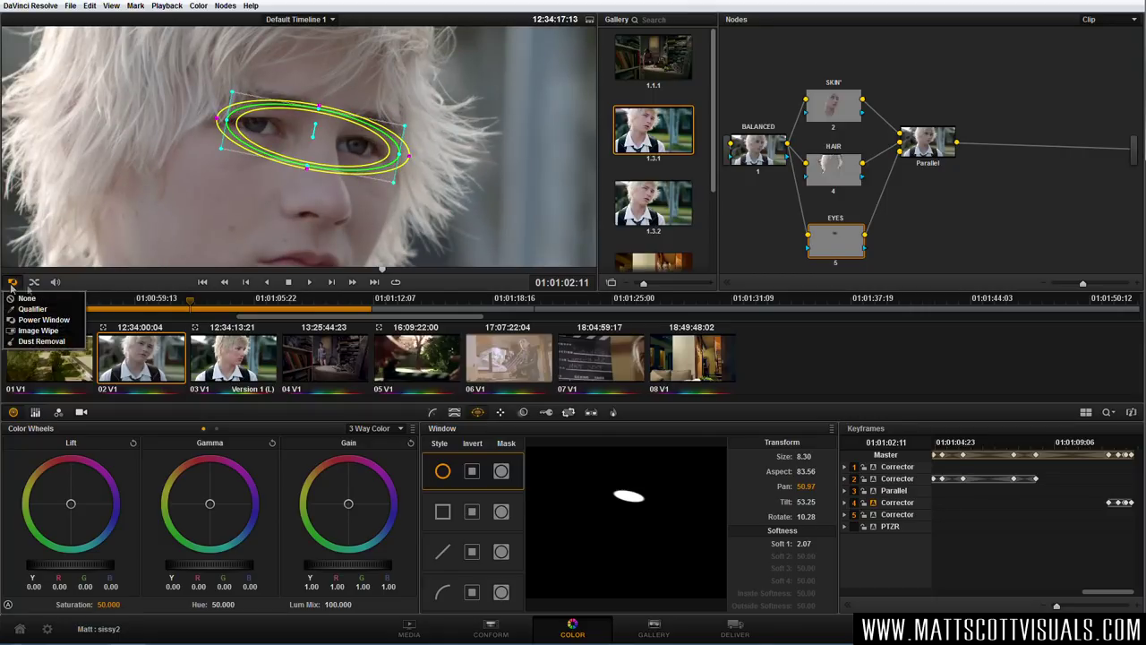
click(27, 295)
Step: Brighten the eyes with gain near 1.34 and blue at 1.47, nudge Gamma, and compare
drag(336, 568, 463, 553)
drag(378, 514, 373, 524)
drag(242, 513, 243, 538)
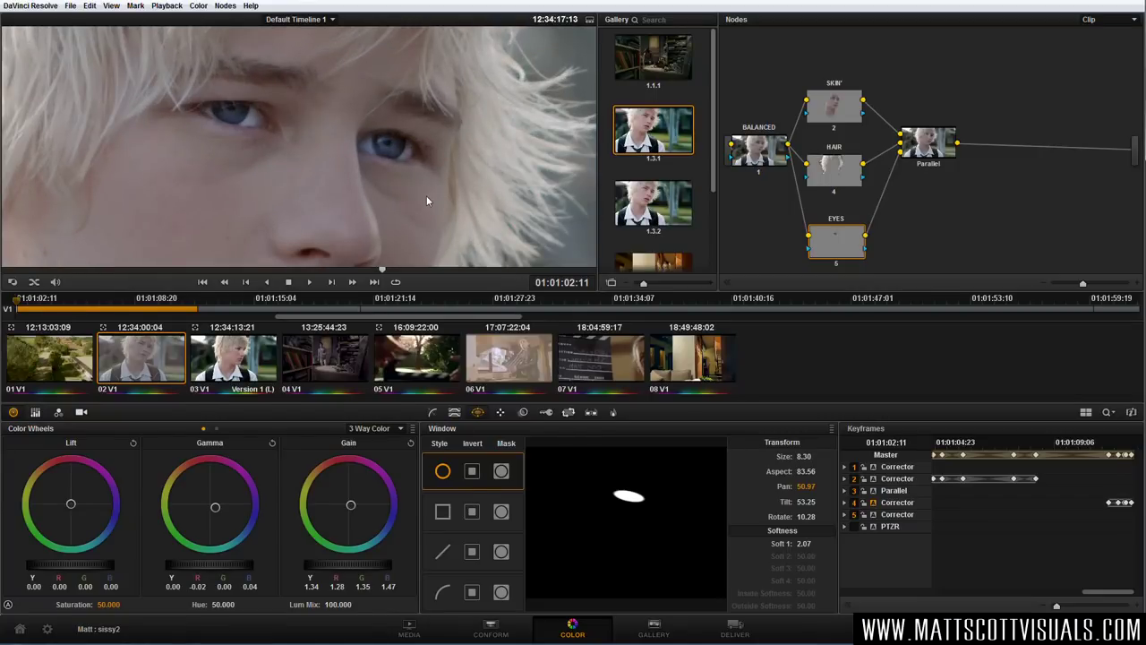
key(ctrl+d)
key(ctrl+d)
key(ctrl+d)
key(ctrl+d)
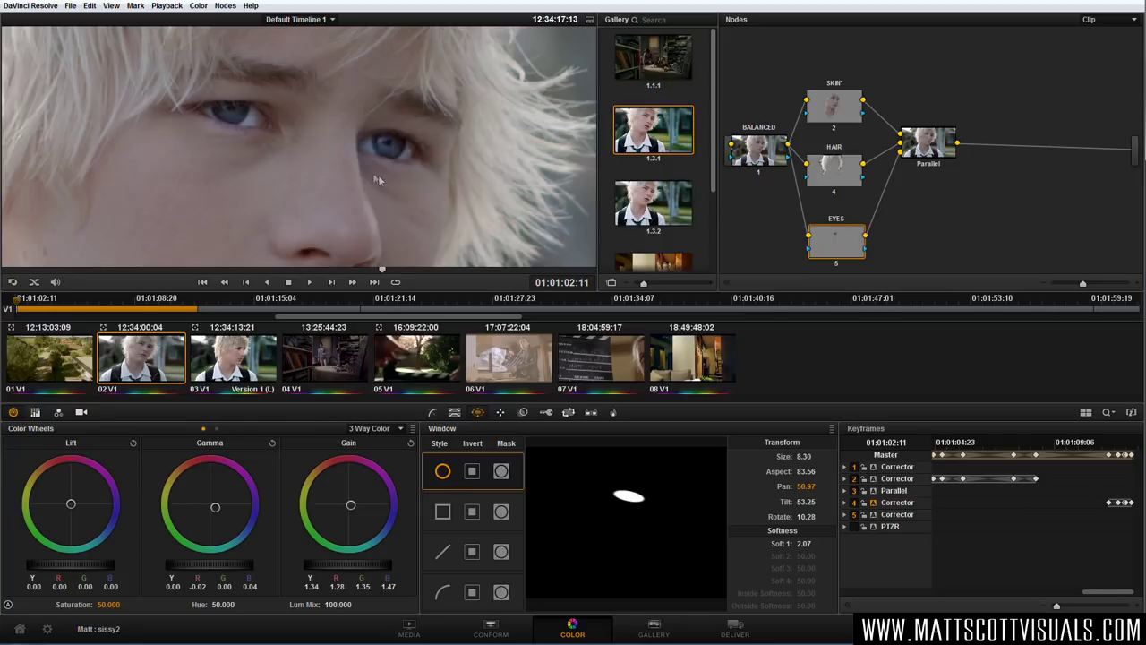
Step: Zoom out the viewer, review the SKIN, HAIR and EYES windows, and raise the EYES node
scroll(349, 163, down, 4)
scroll(367, 172, down, 4)
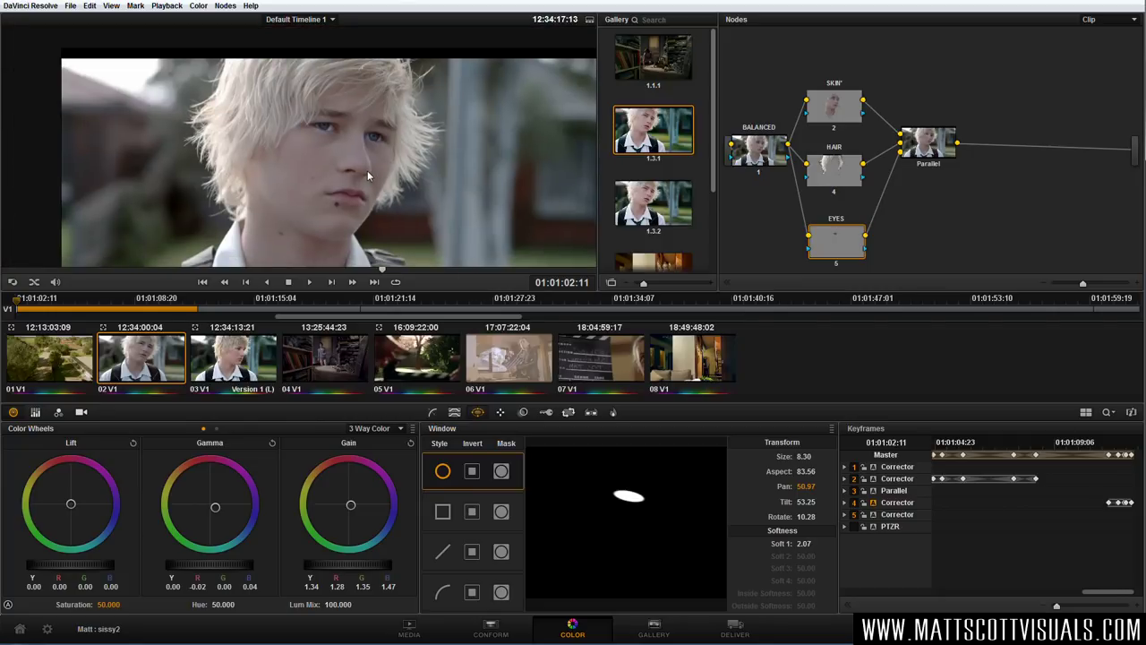
drag(367, 186, 357, 157)
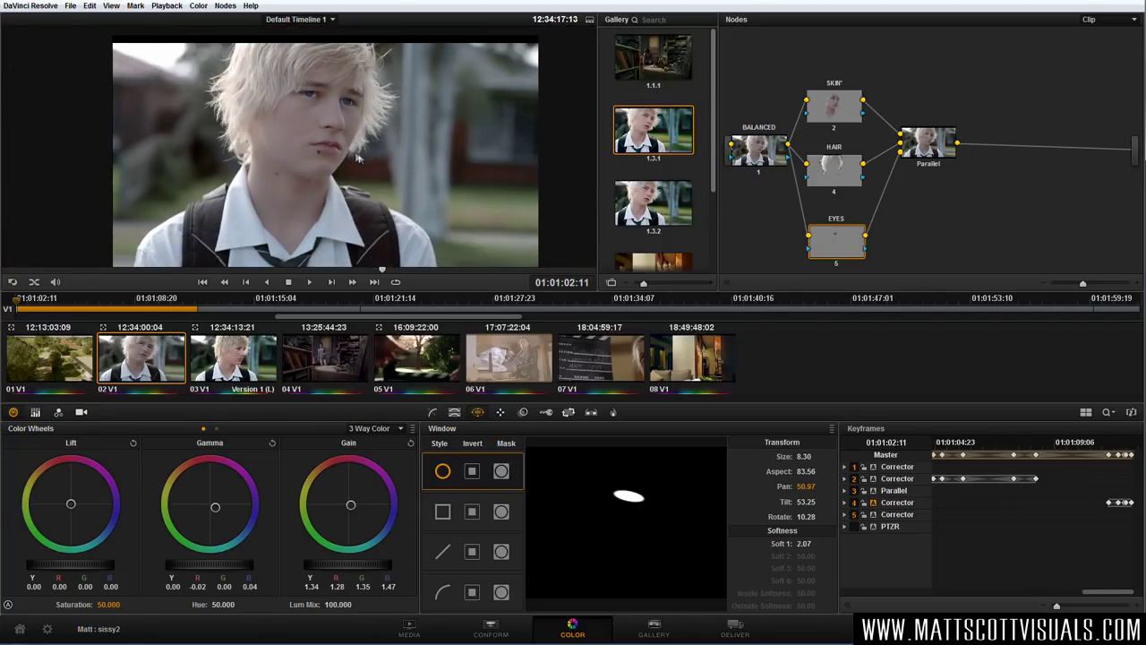
click(819, 108)
click(841, 161)
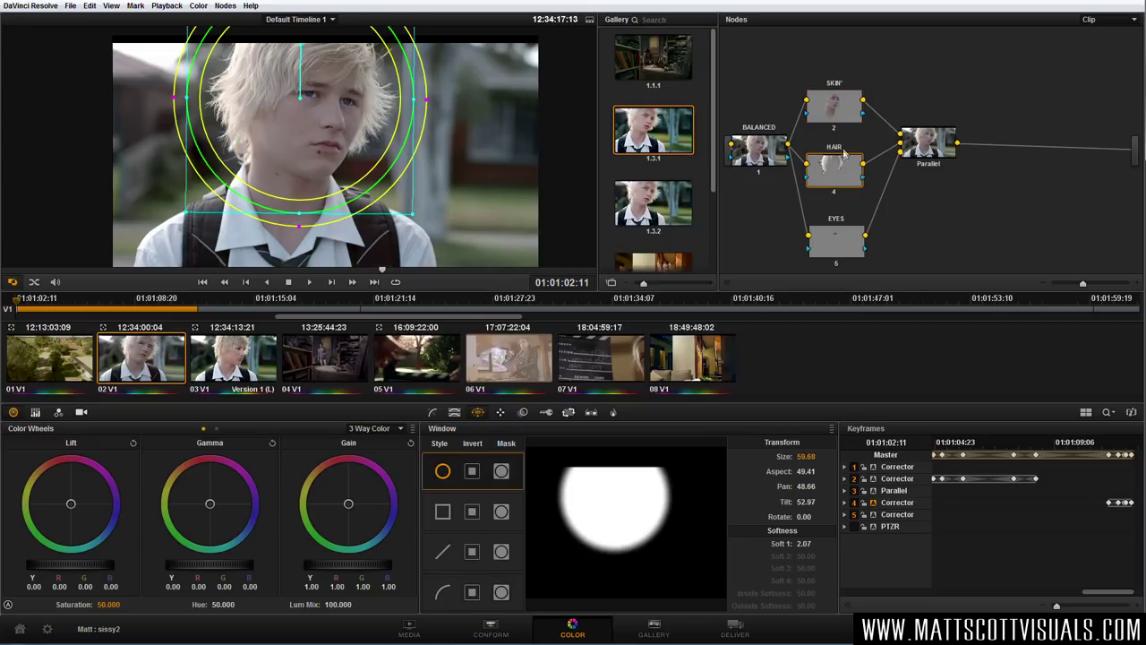
click(838, 248)
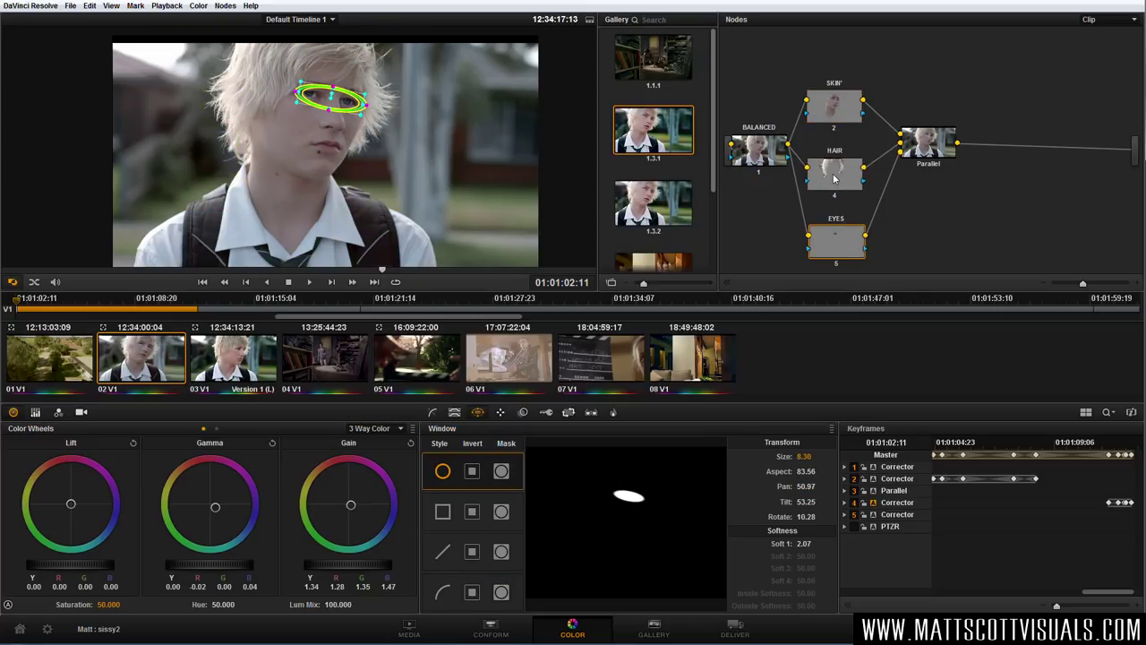
drag(830, 254, 827, 247)
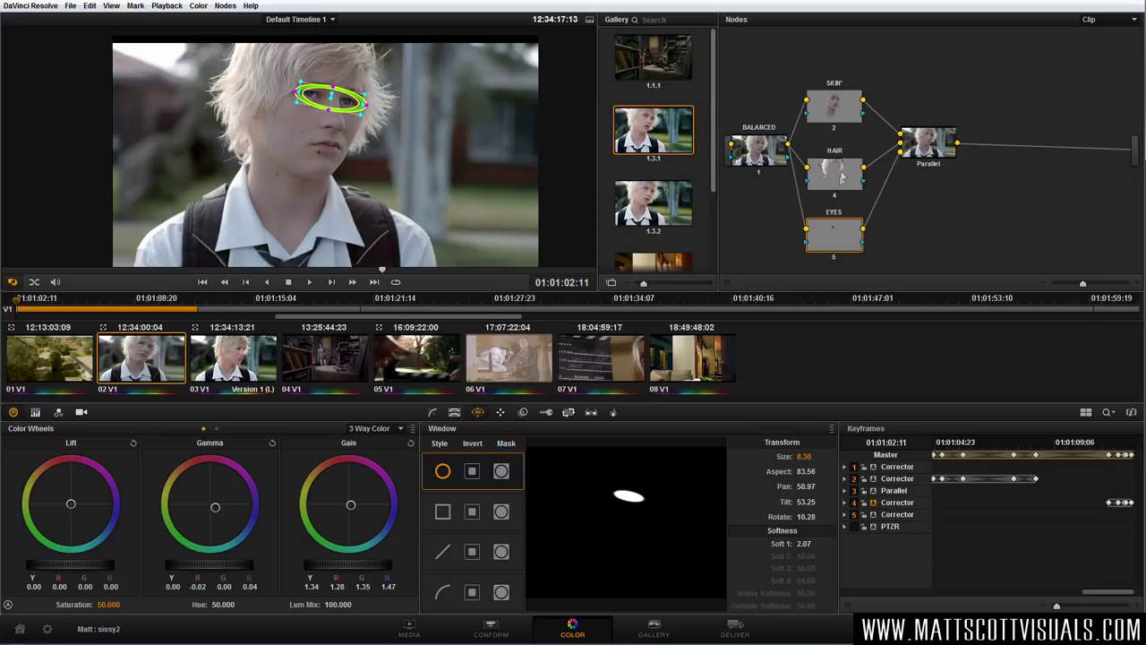
Step: Move the Parallel node down-left and nudge EYES up so the branches sit evenly spaced
drag(932, 155, 903, 164)
right_click(918, 173)
key(Escape)
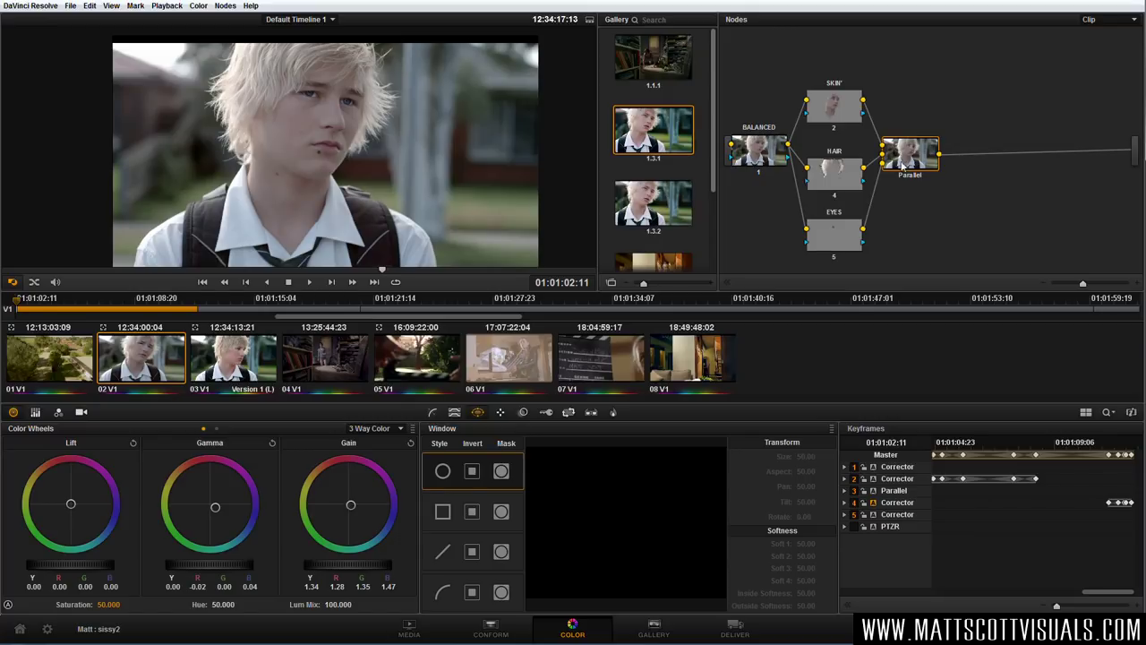
click(756, 143)
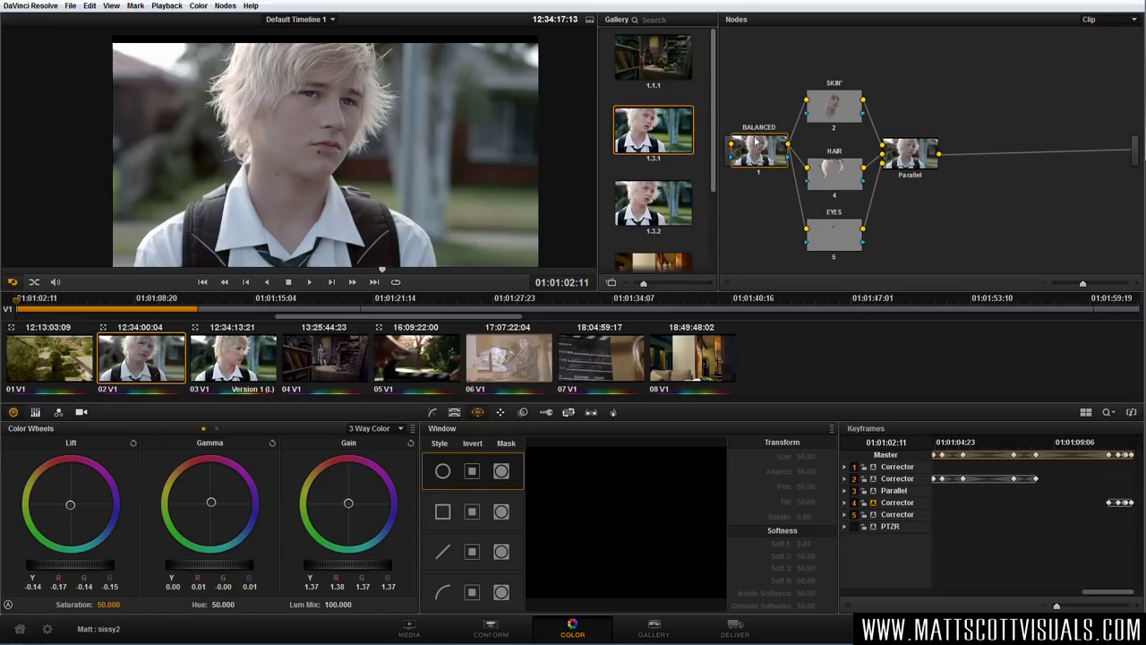
click(915, 159)
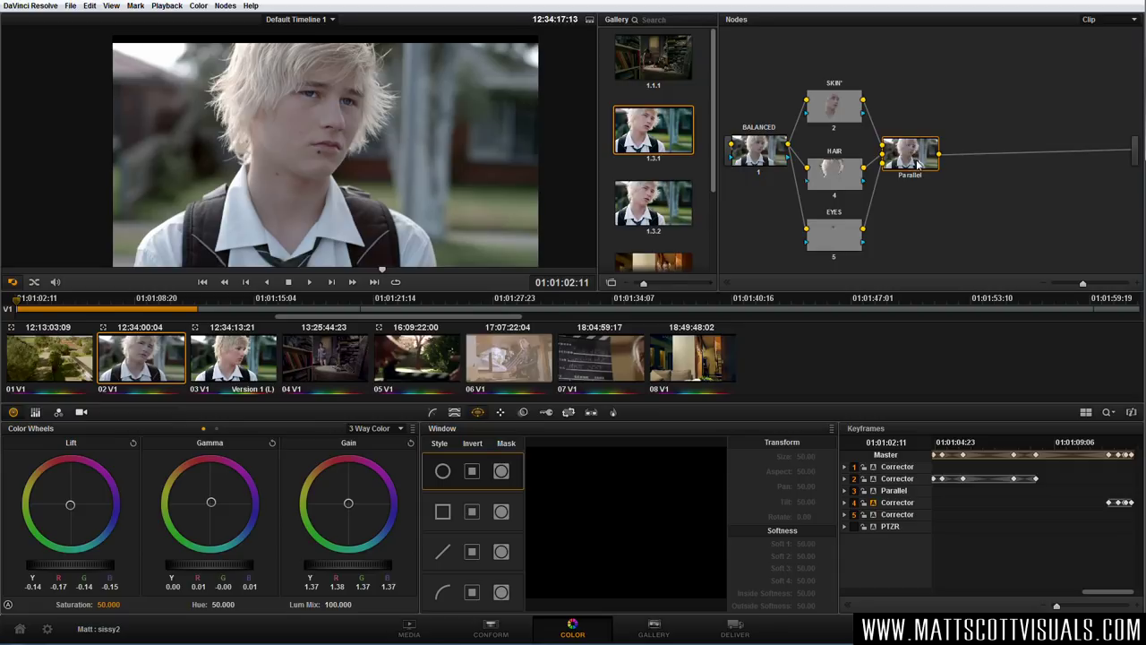
drag(845, 244, 839, 238)
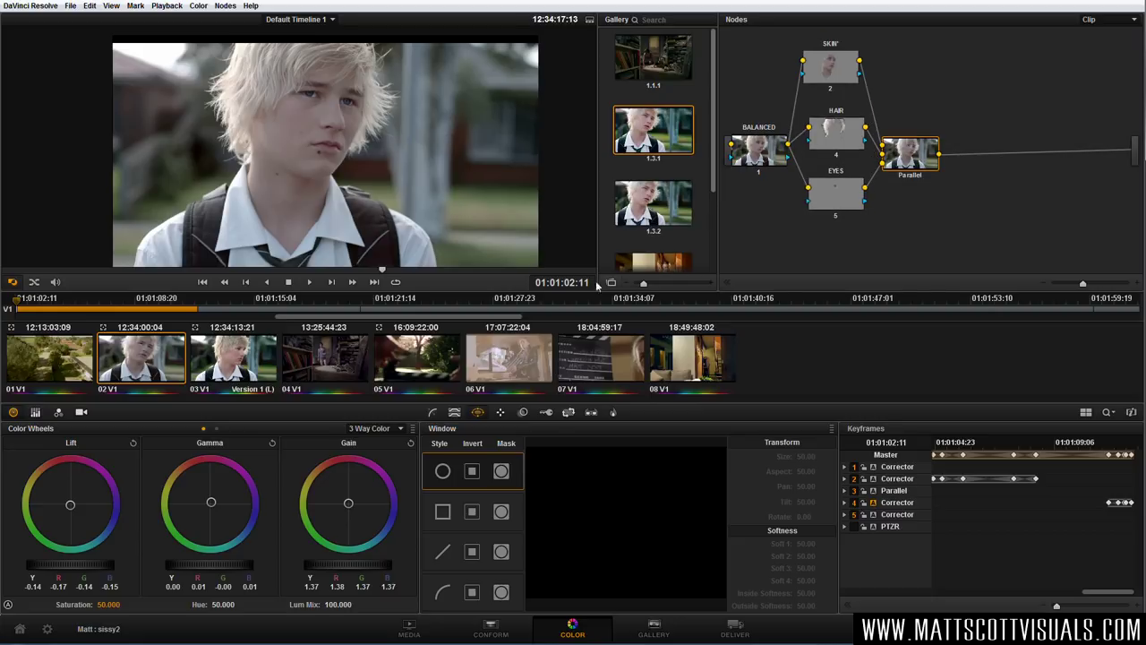
scroll(332, 239, down, 1)
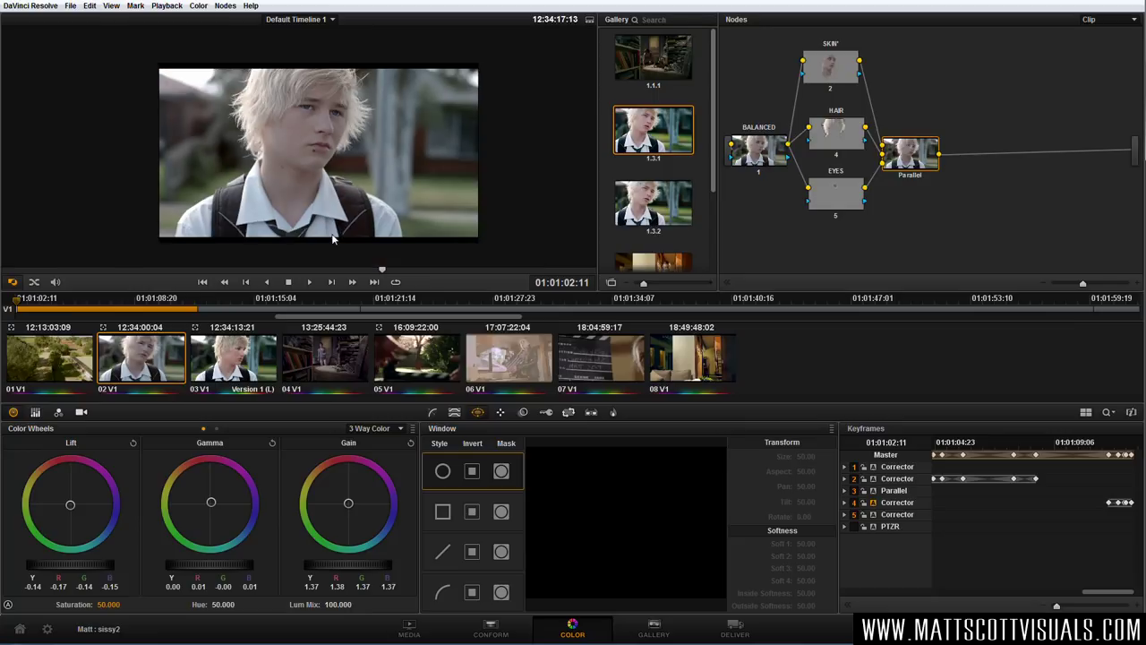
scroll(334, 239, up, 1)
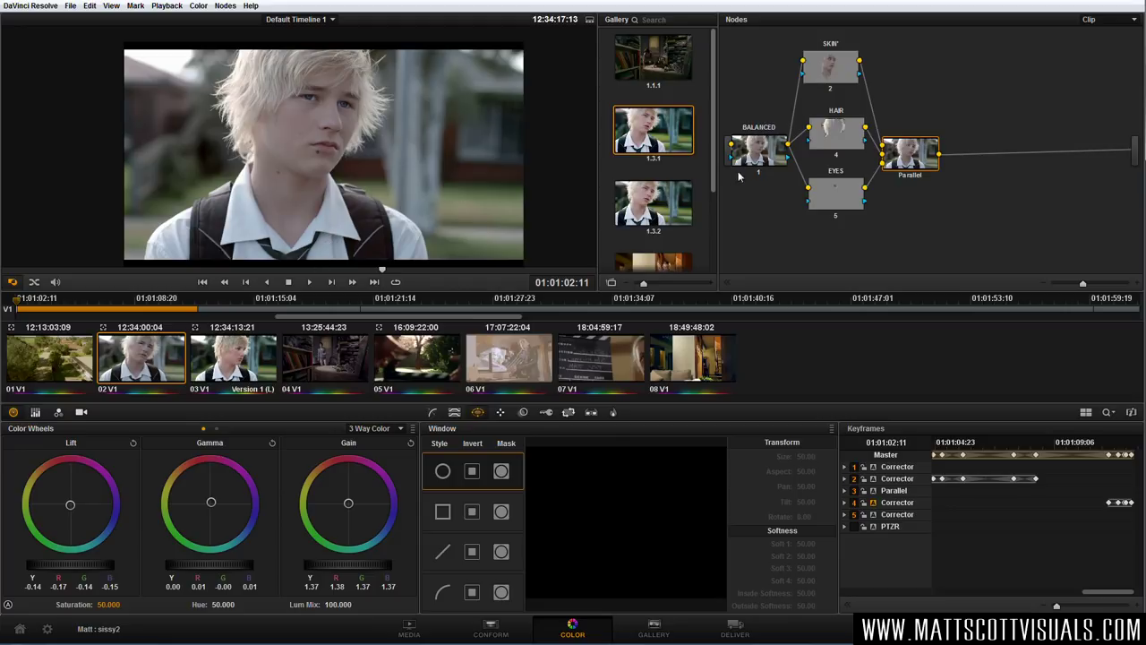
Step: Add a new parallel node 6 for the shirt and nudge it into place
click(844, 199)
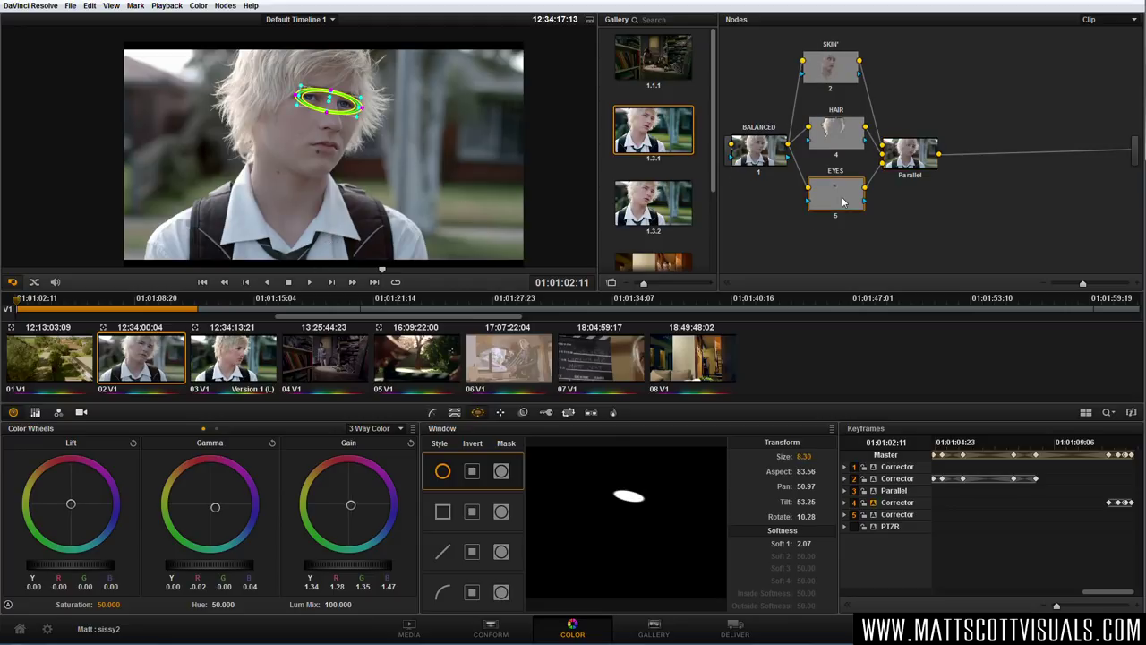
click(841, 72)
click(225, 5)
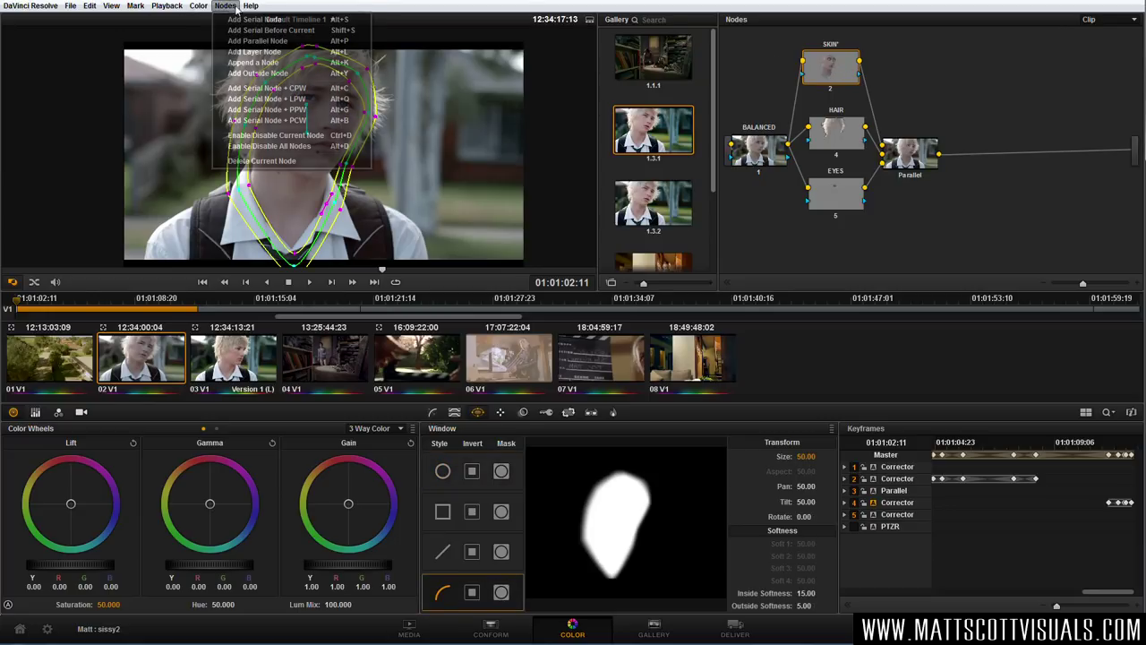
click(257, 41)
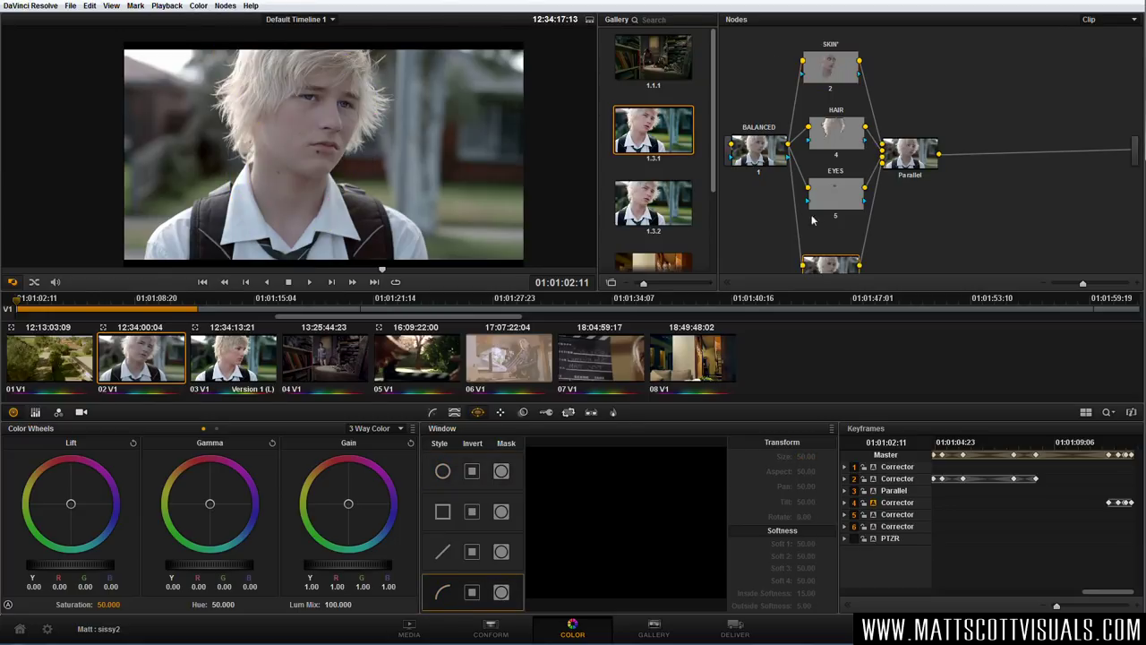
drag(839, 251, 841, 247)
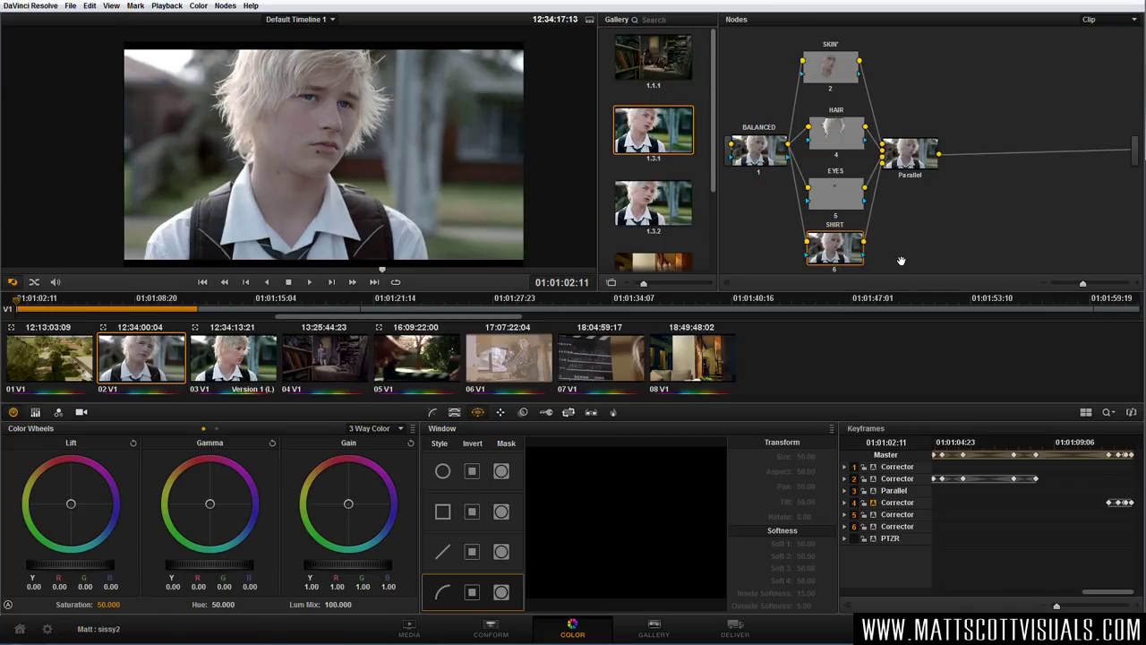
Step: Eyedrop the white shirt on node 6, extend luminance to 97, and compare with Hue on and off
click(454, 412)
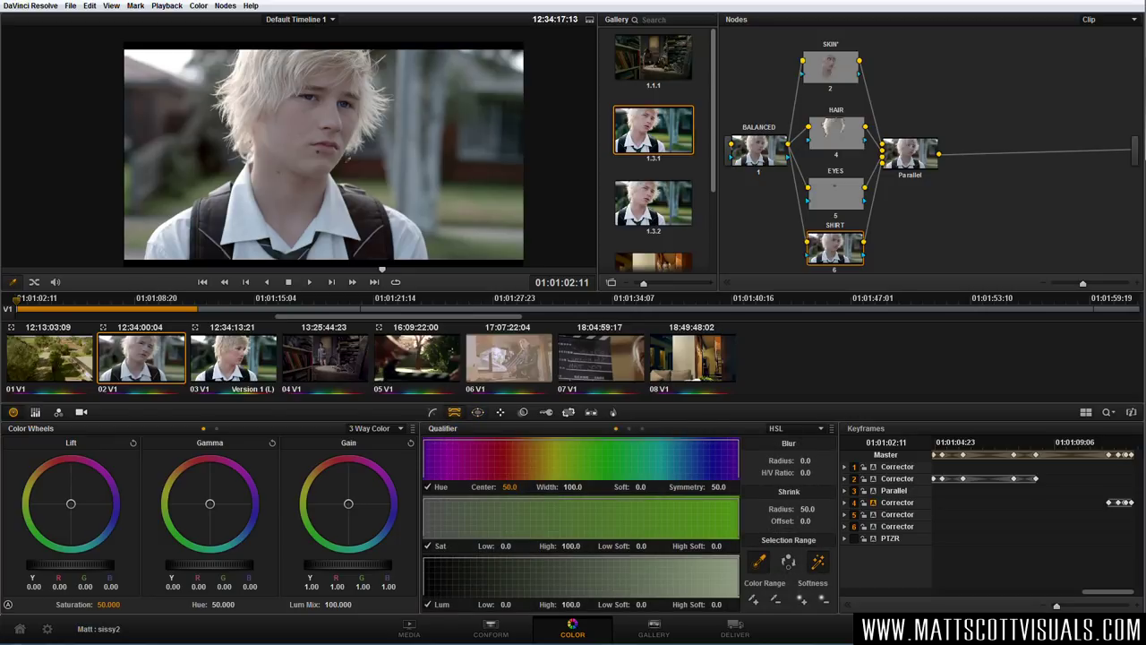
click(339, 222)
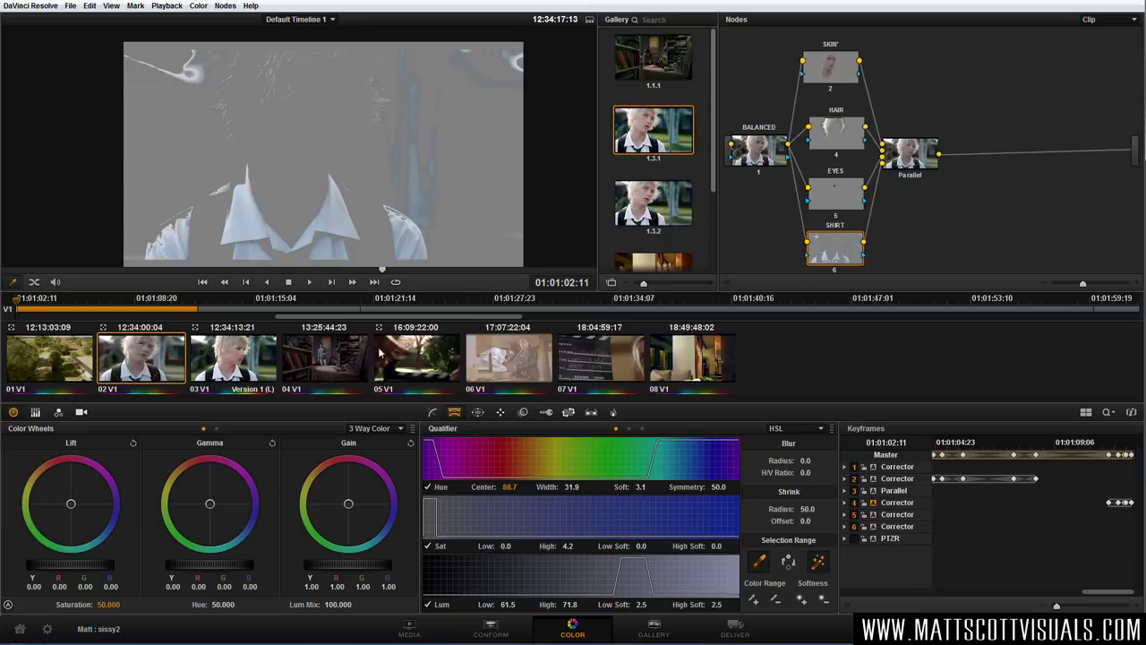
drag(570, 605, 581, 605)
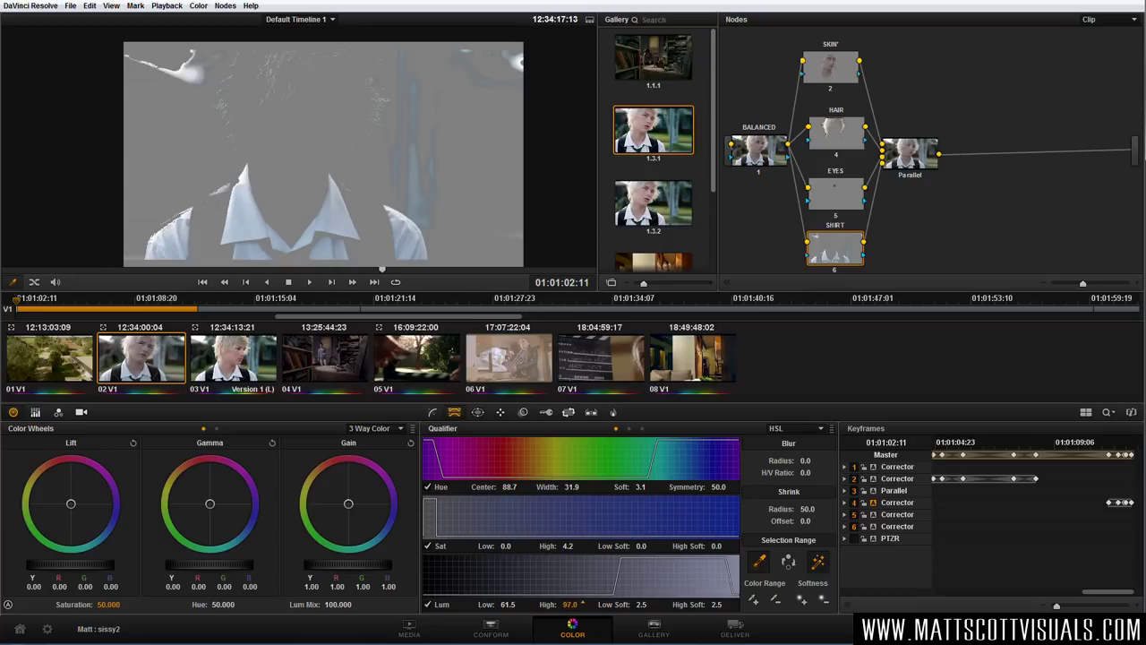
click(428, 487)
click(428, 487)
click(428, 487)
click(428, 487)
Step: Disable Hue qualifying for the shirt matte and raise Lum High to 100
scroll(175, 218, up, 3)
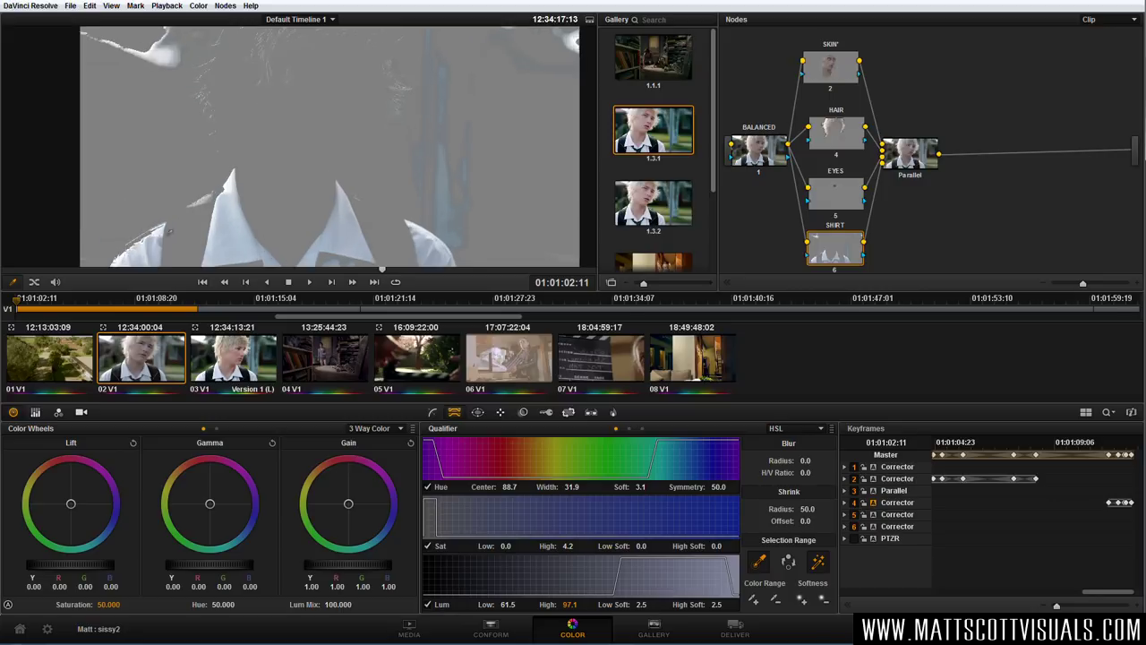
click(427, 486)
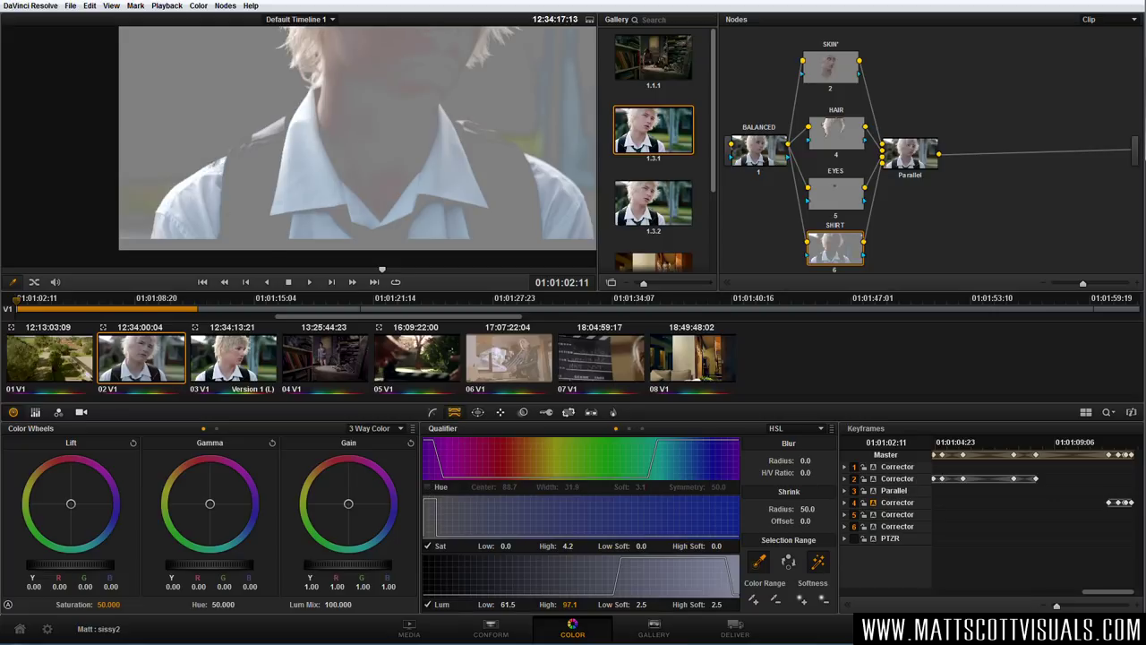
scroll(414, 168, down, 2)
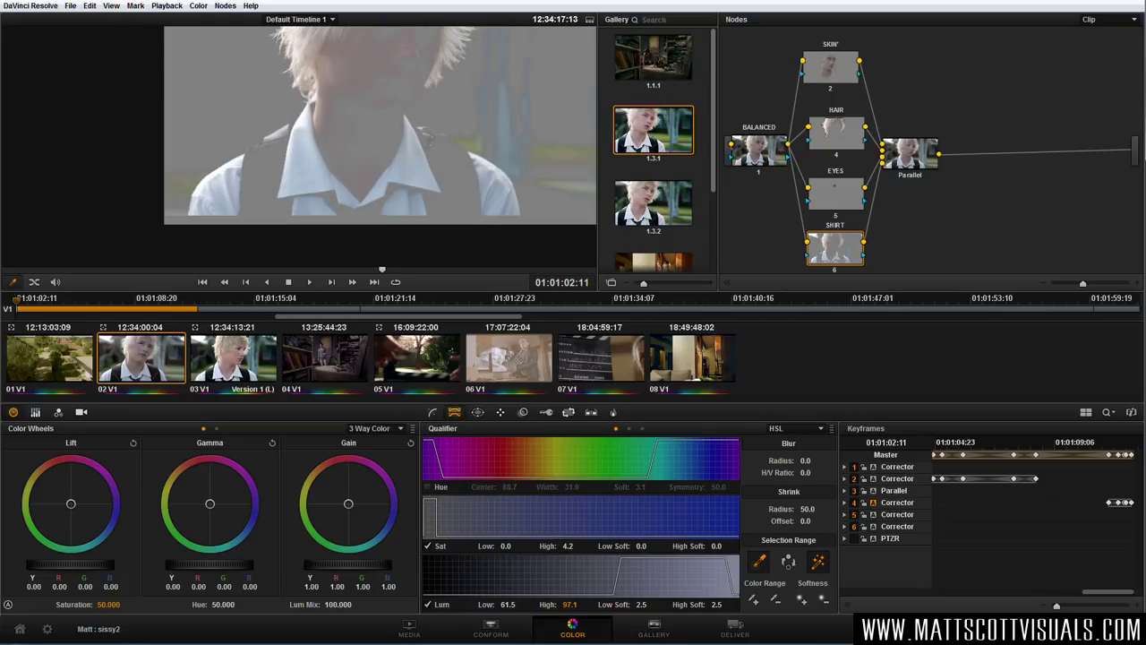
scroll(403, 168, down, 2)
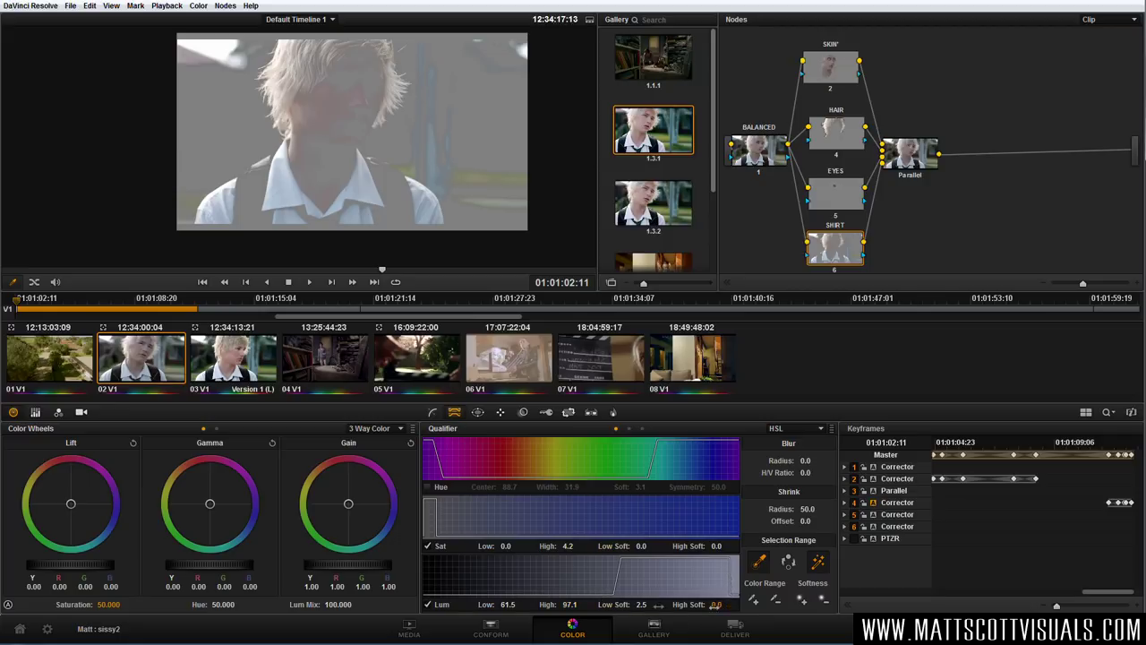
drag(570, 605, 582, 603)
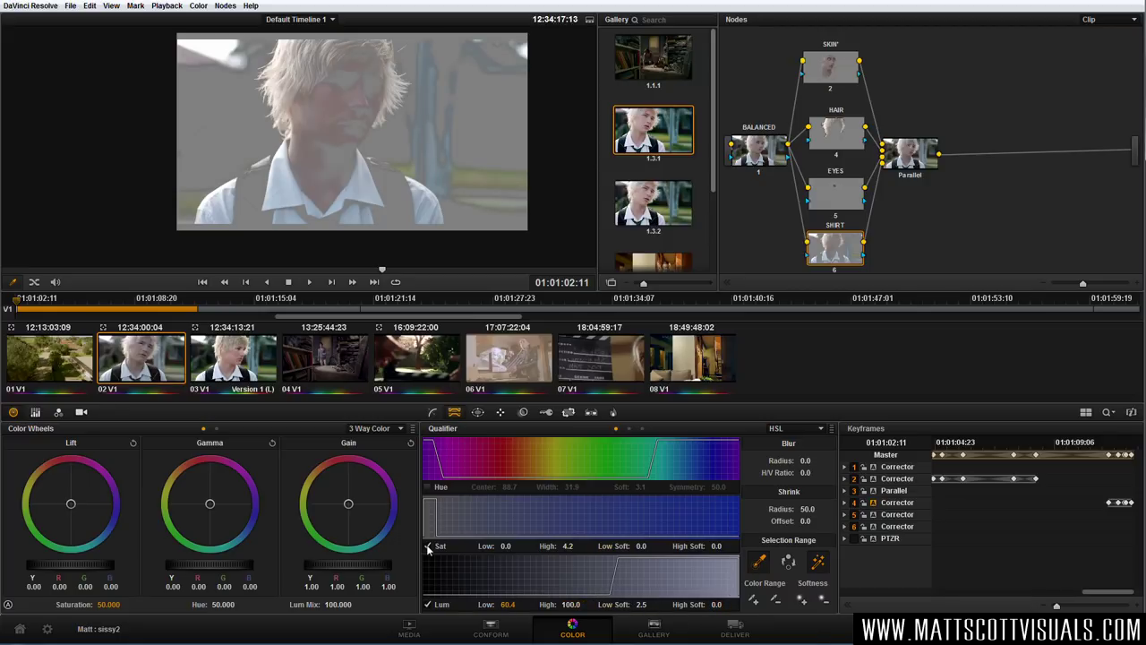
Step: Draw a closed curve window around the shirt collars and shoulders, pulling the upper-left point outward
click(480, 414)
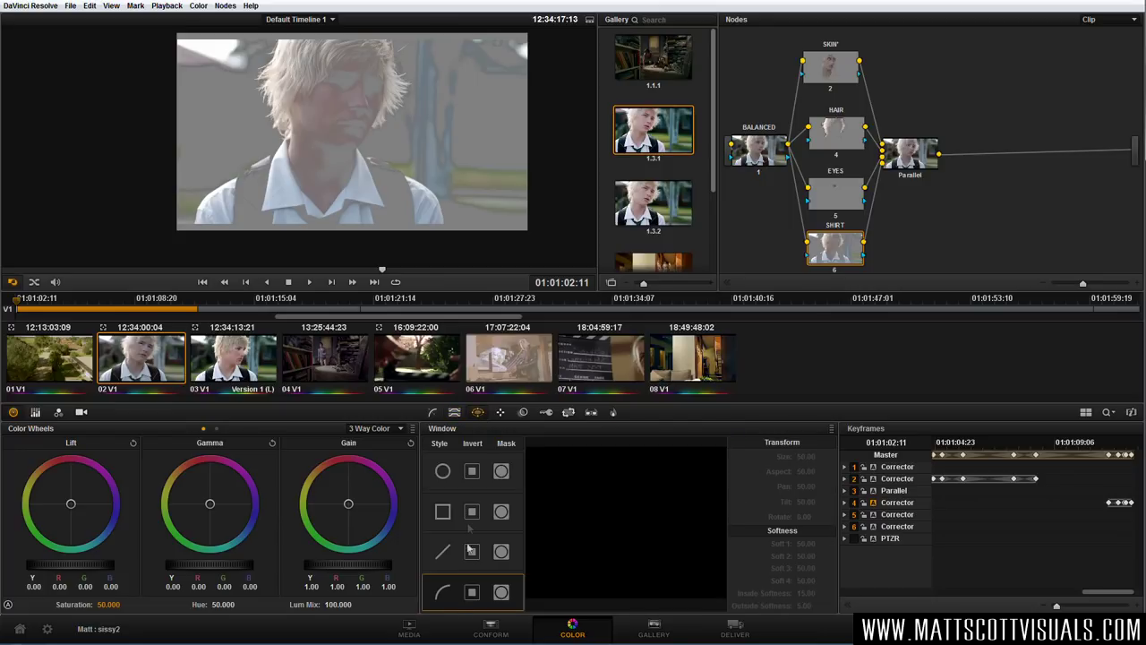
click(187, 225)
click(209, 183)
click(282, 128)
click(299, 149)
click(319, 192)
click(351, 141)
click(385, 147)
click(445, 197)
click(451, 242)
click(188, 225)
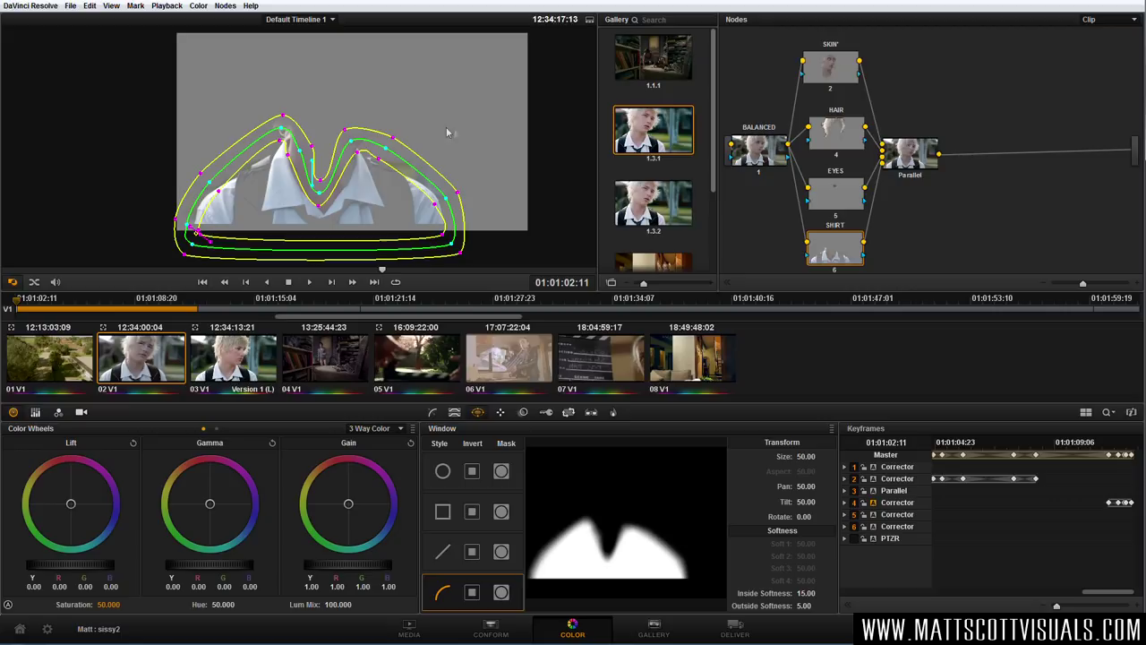
mouse_move(300, 154)
mouse_down()
mouse_move(286, 136)
mouse_move(292, 154)
mouse_up()
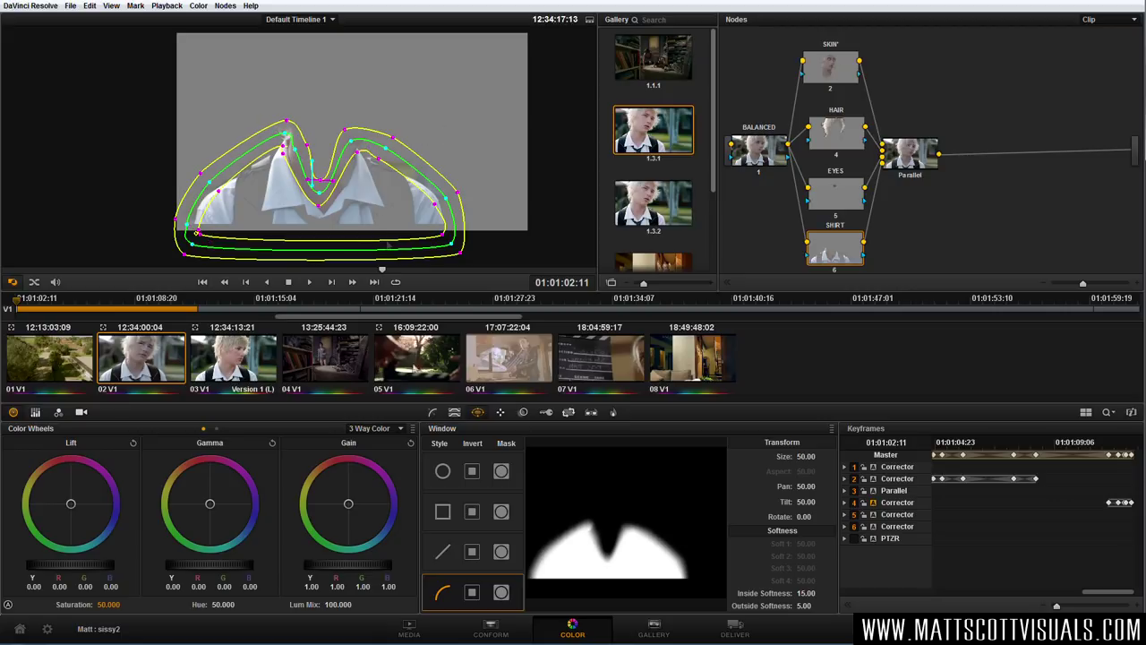
Step: Blur the shirt matte, shift hue centre to 85.6 with a wider soft edge, and track the window forward
click(454, 413)
drag(808, 460, 824, 460)
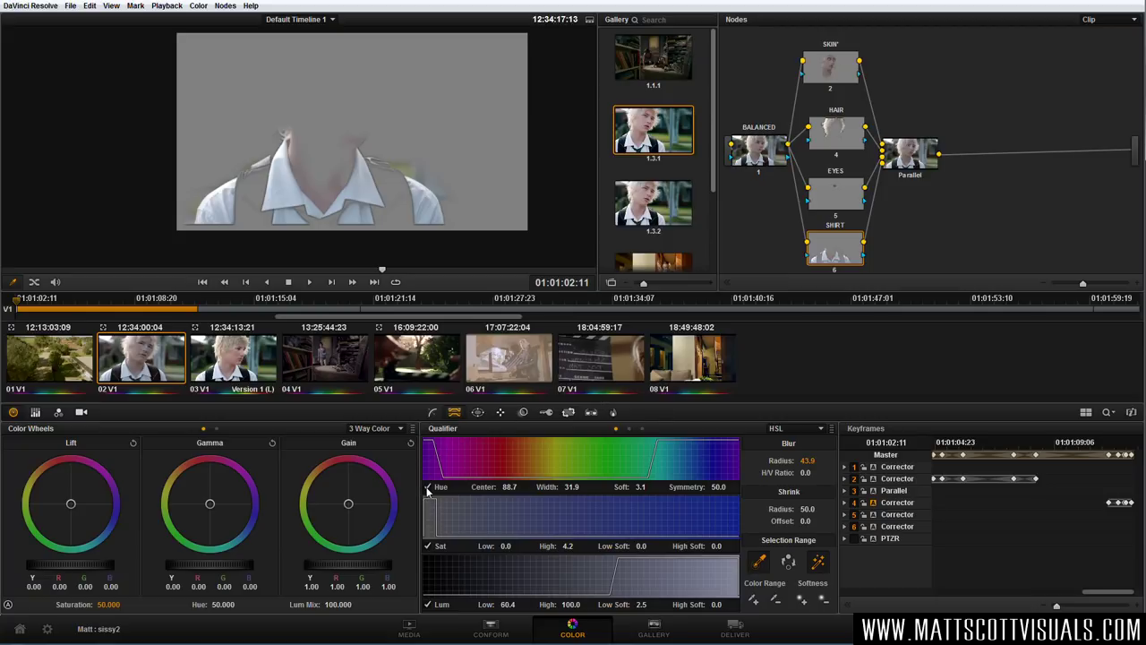
drag(509, 487, 520, 484)
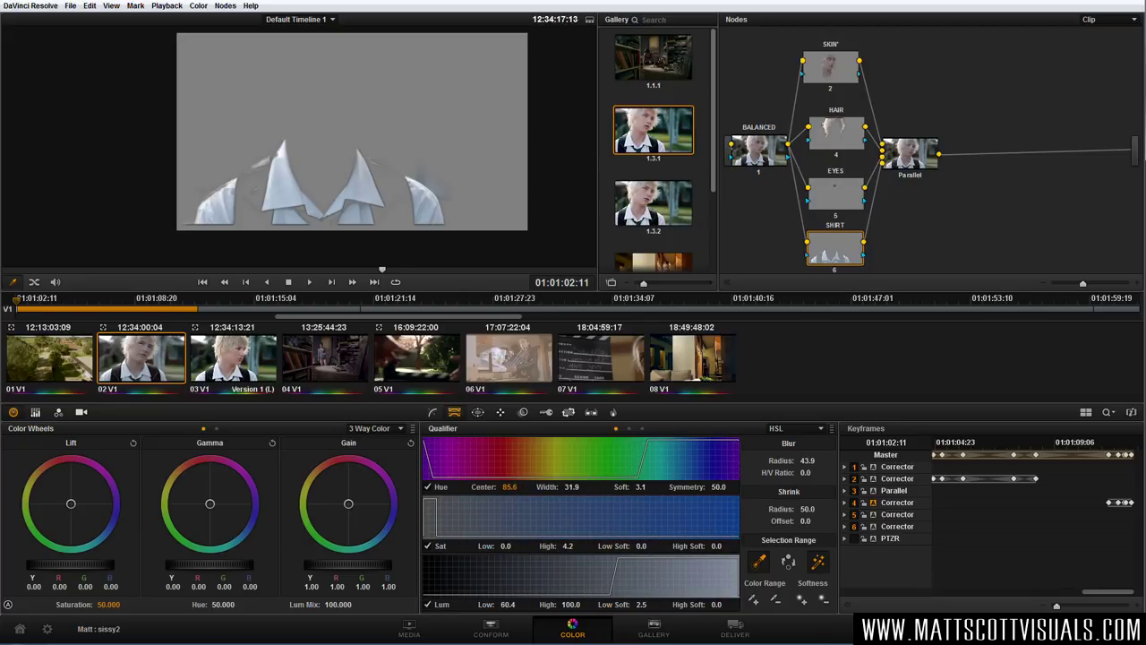
drag(646, 486, 652, 486)
click(506, 412)
click(502, 494)
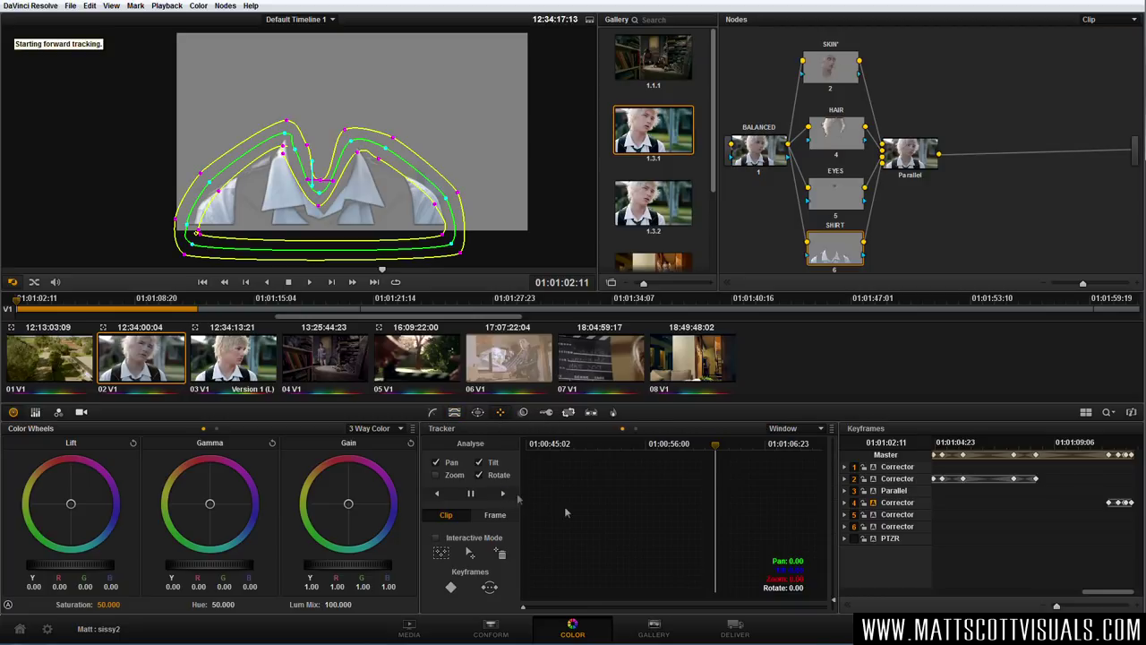
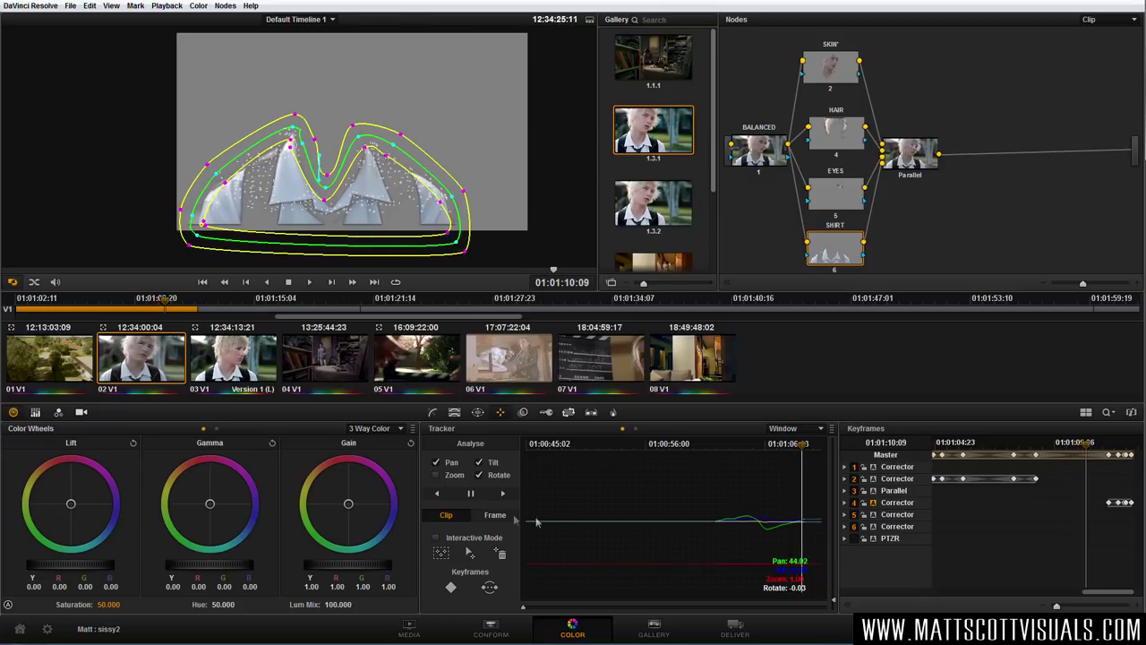
Step: Stop forward tracking, track the shirt window in reverse to the clip start, and exit highlight view
click(471, 495)
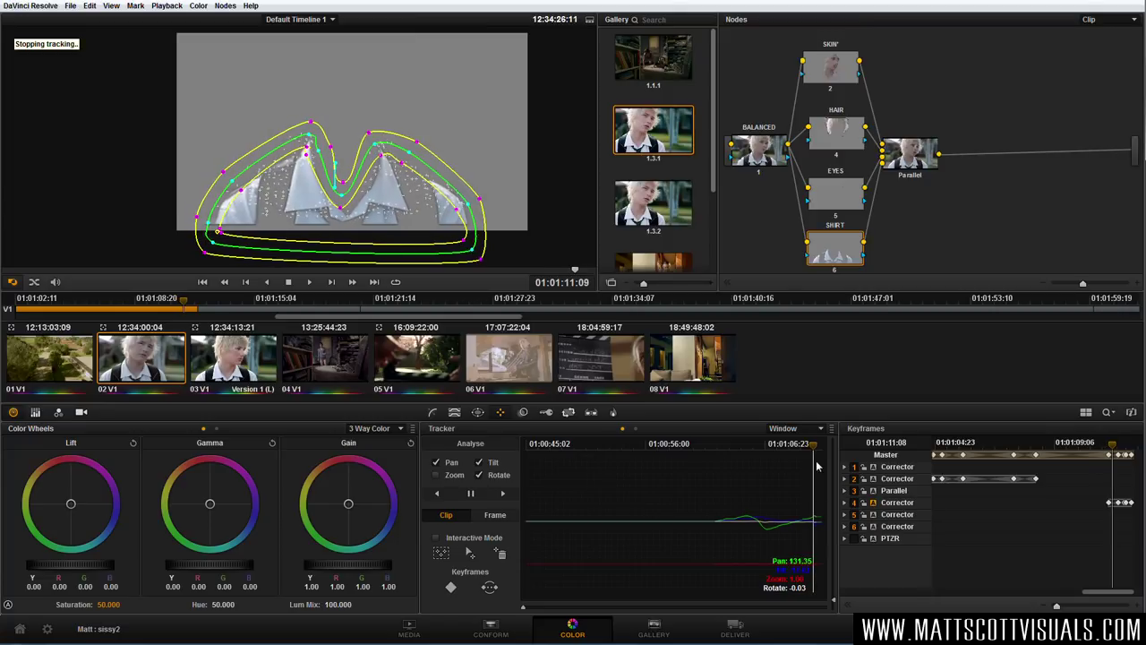
drag(812, 454, 716, 458)
key(Up)
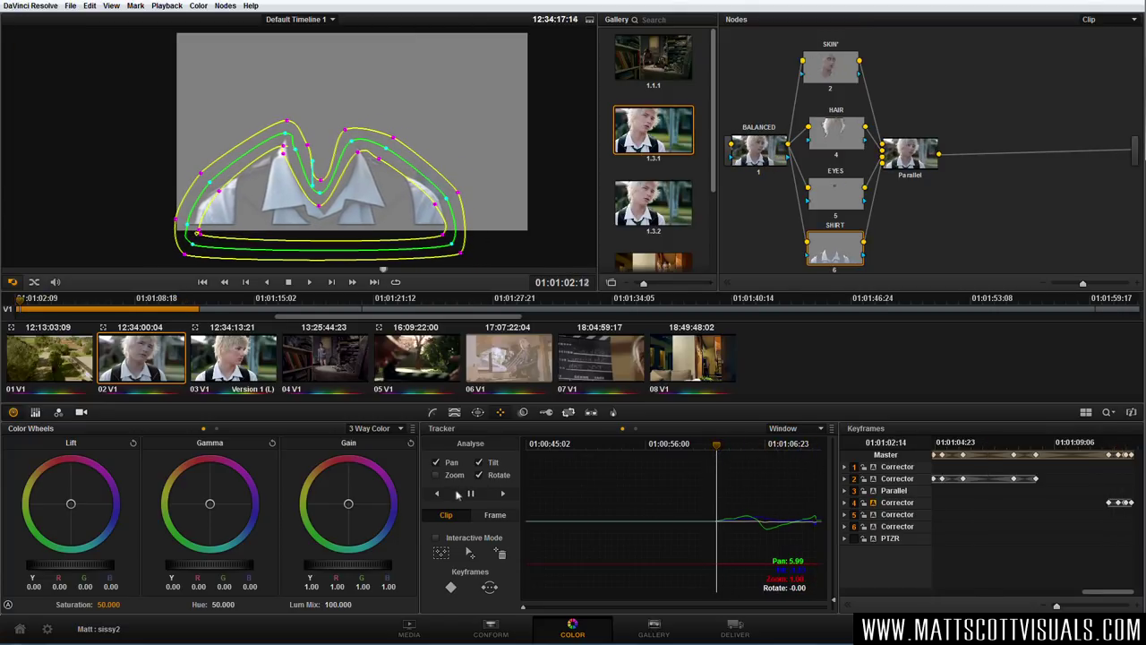
click(437, 493)
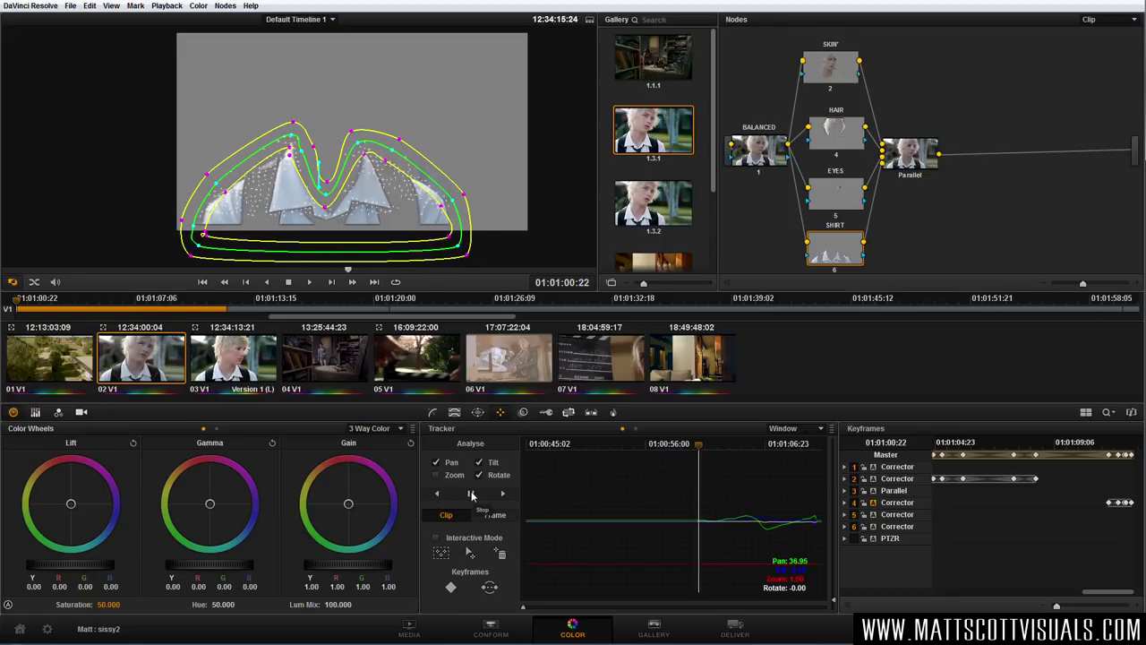
click(472, 495)
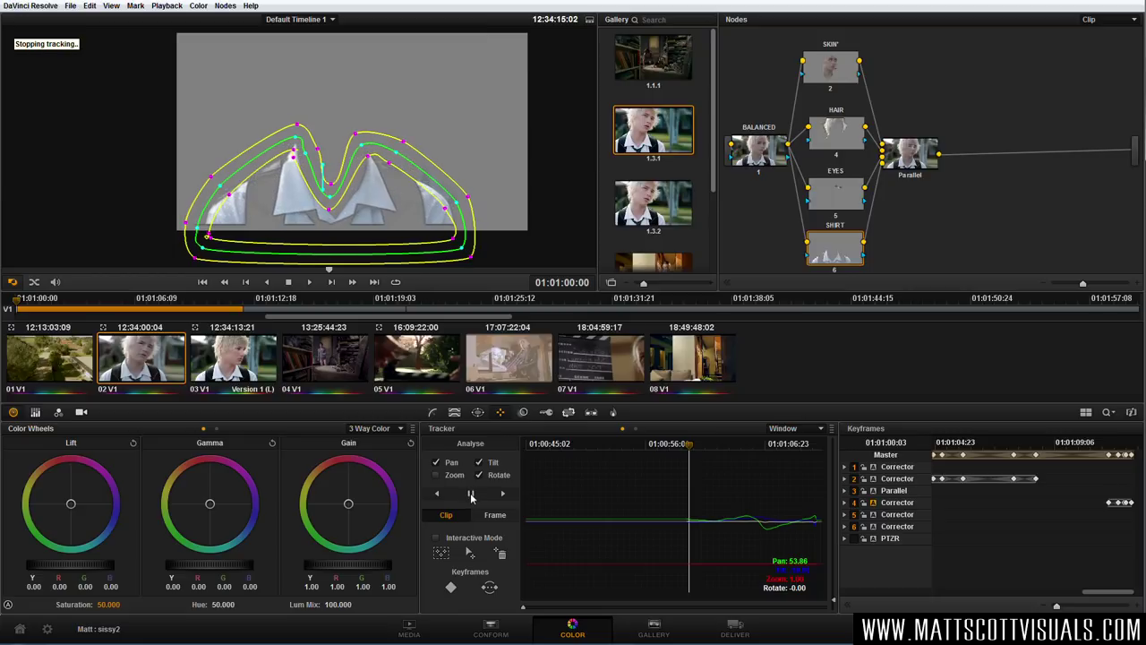
key(shift+h)
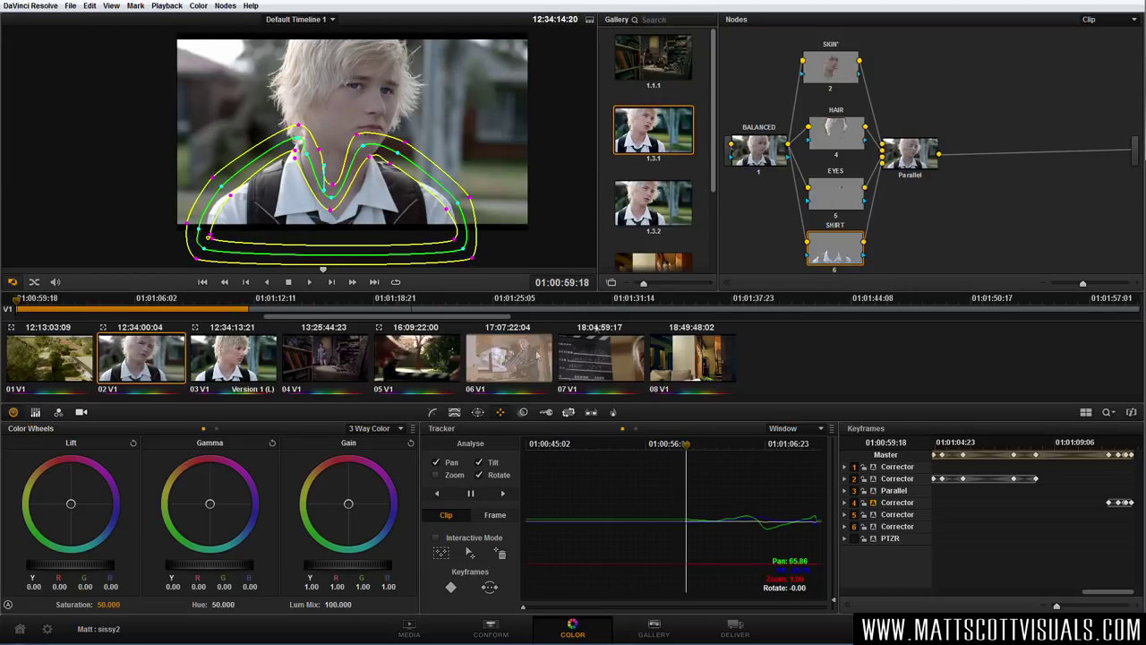
drag(851, 254, 848, 257)
Step: Reset the EYES node's Gamma and Gain wheels to neutral
click(851, 199)
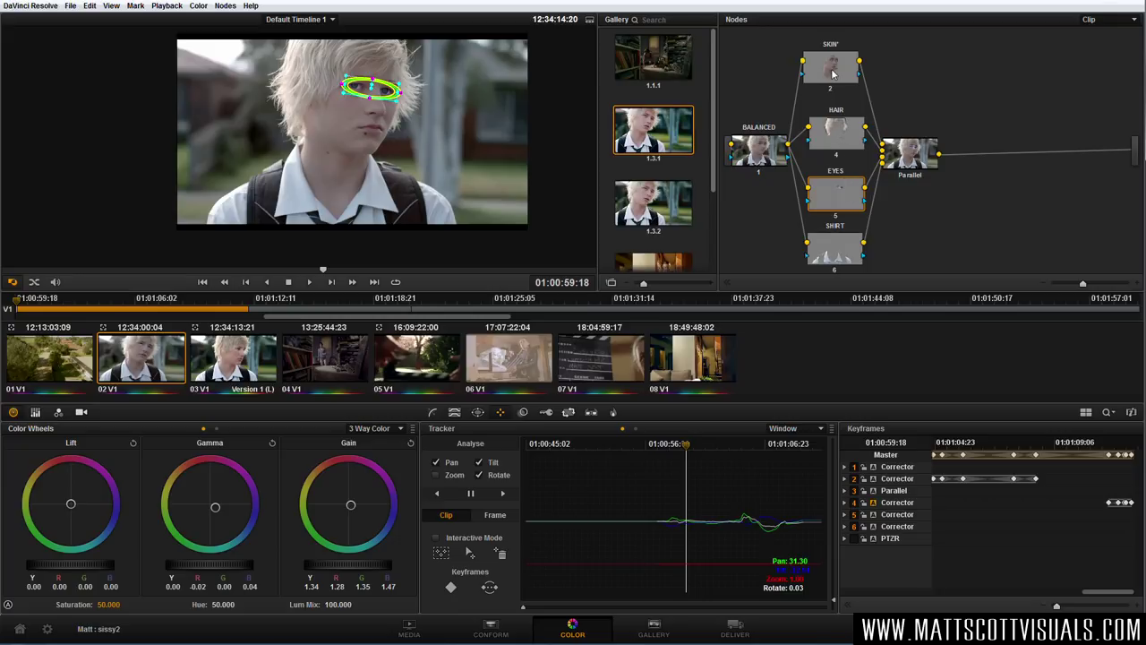
click(920, 165)
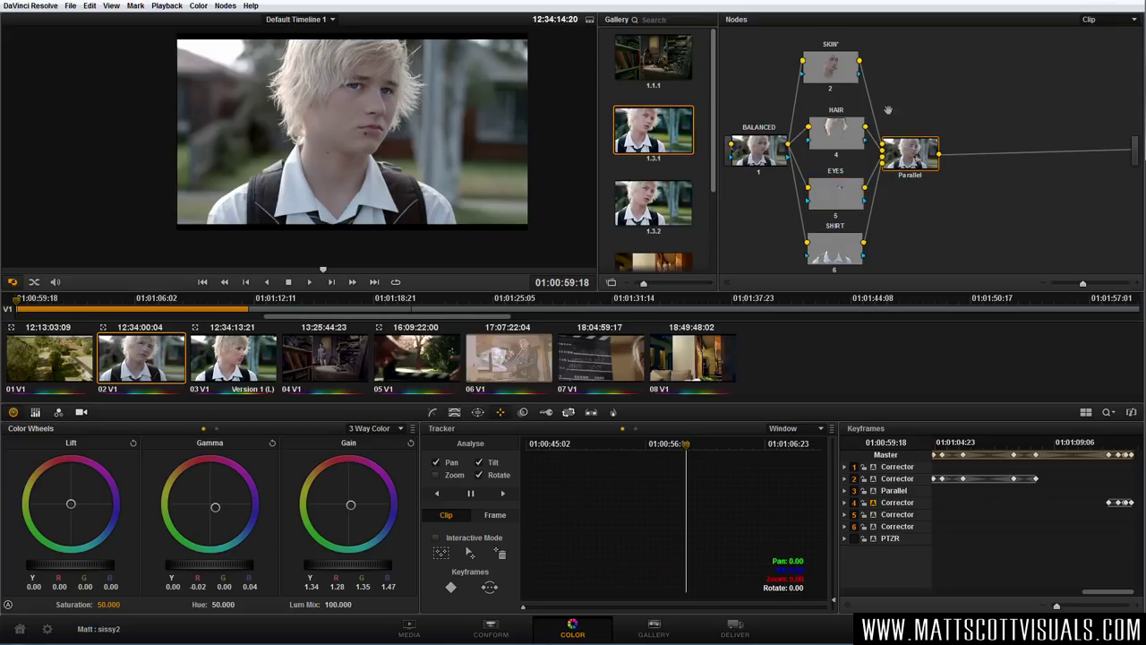
click(838, 197)
click(273, 443)
click(410, 443)
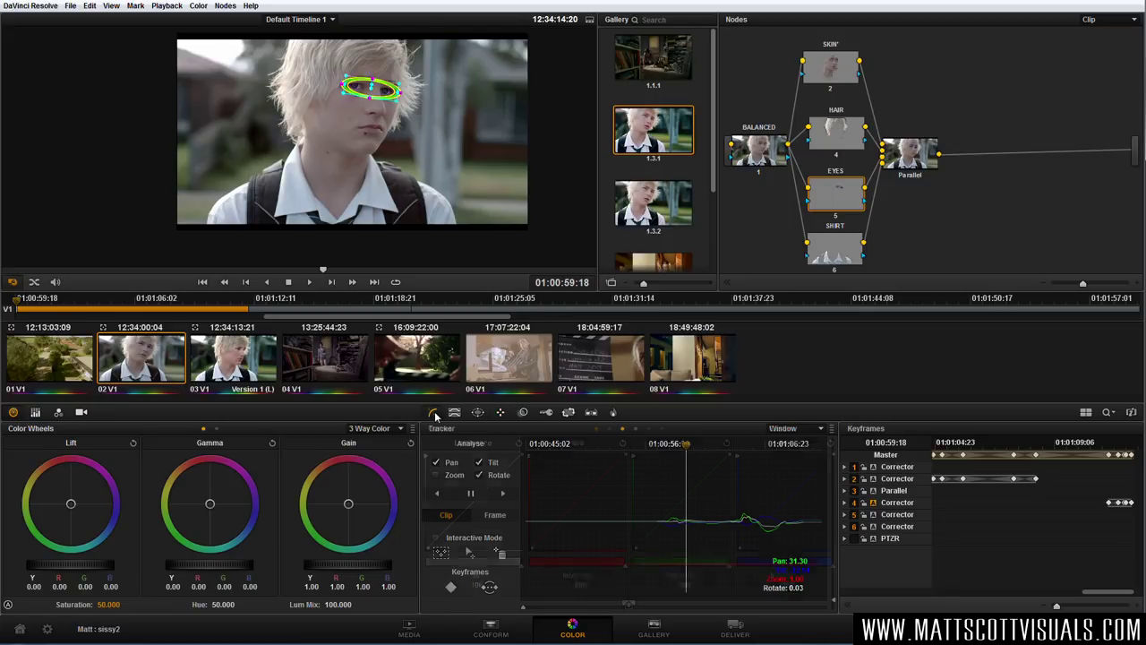
click(434, 412)
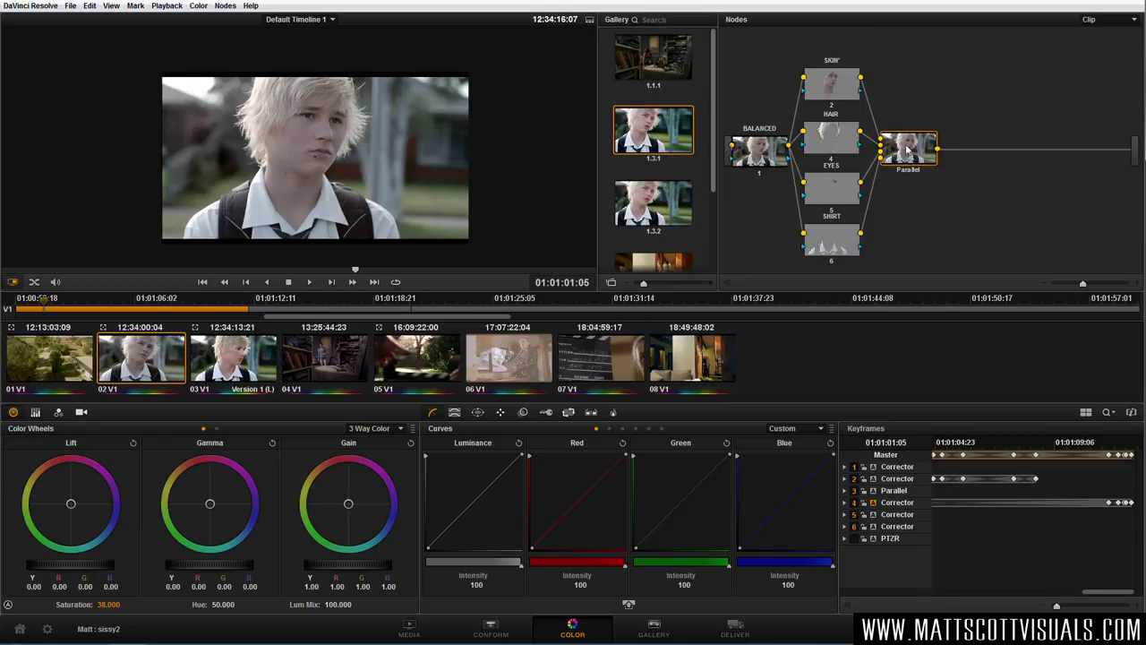
Step: Add a serial node 7 after Parallel labelled 'contrast'
key(alt+s)
right_click(983, 165)
click(1000, 170)
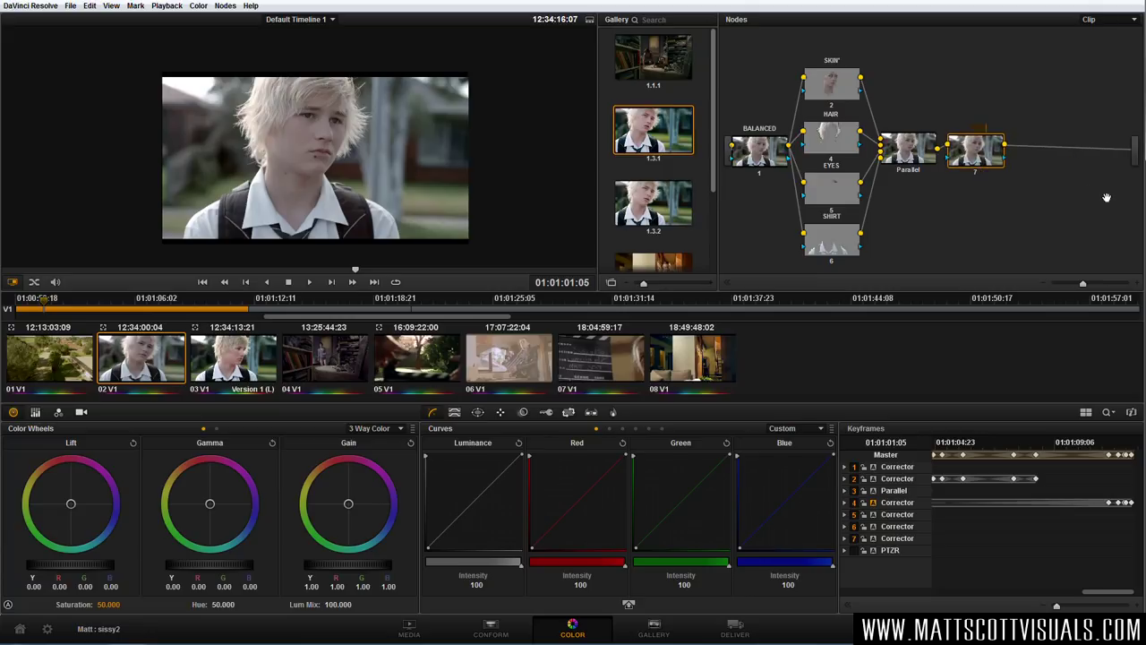
key(Return)
Step: Shape a luminance S-curve deepening shadows and brightening highlights, toggling the node to compare
drag(443, 537, 440, 546)
drag(477, 507, 484, 486)
drag(439, 543, 440, 541)
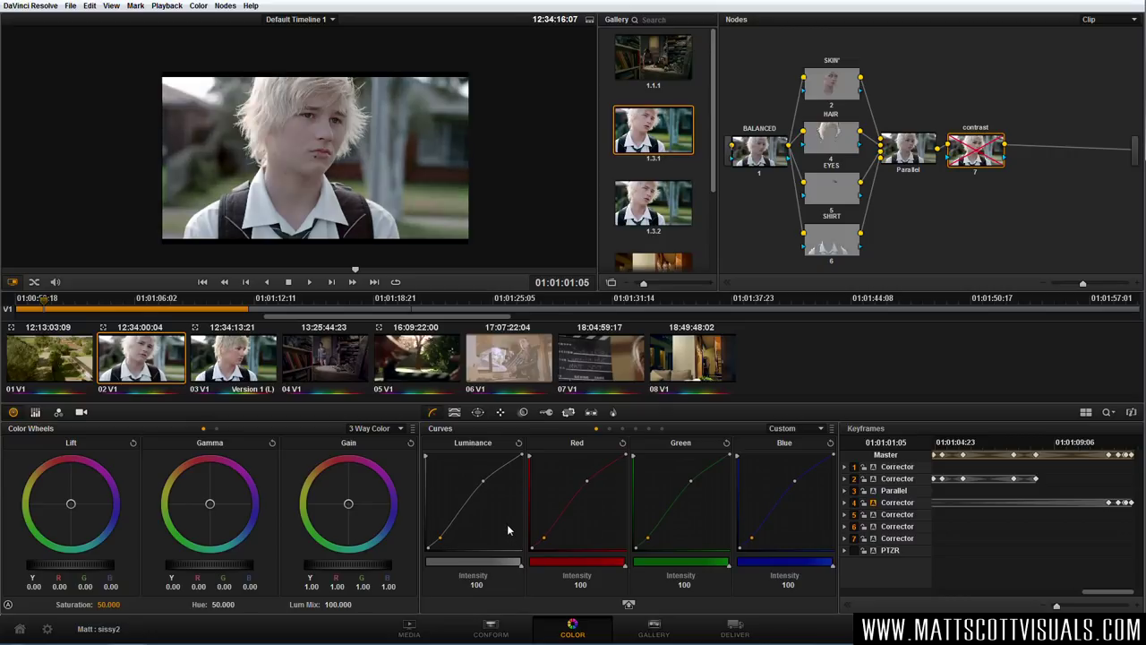
key(ctrl+d)
key(ctrl+d)
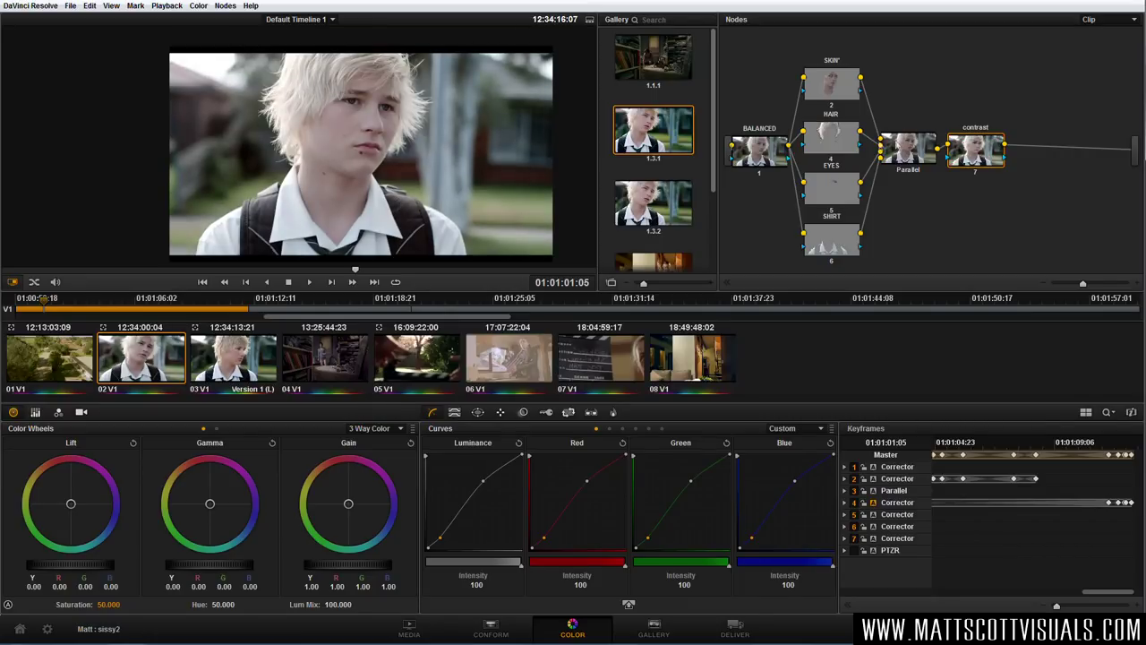
right_click(978, 142)
click(996, 157)
Step: Label node 7 COLOUR/CONTRAST, toggle it to compare, and wipe-compare against still 1.3.1
key(Return)
key(ctrl+d)
key(ctrl+d)
key(ctrl+d)
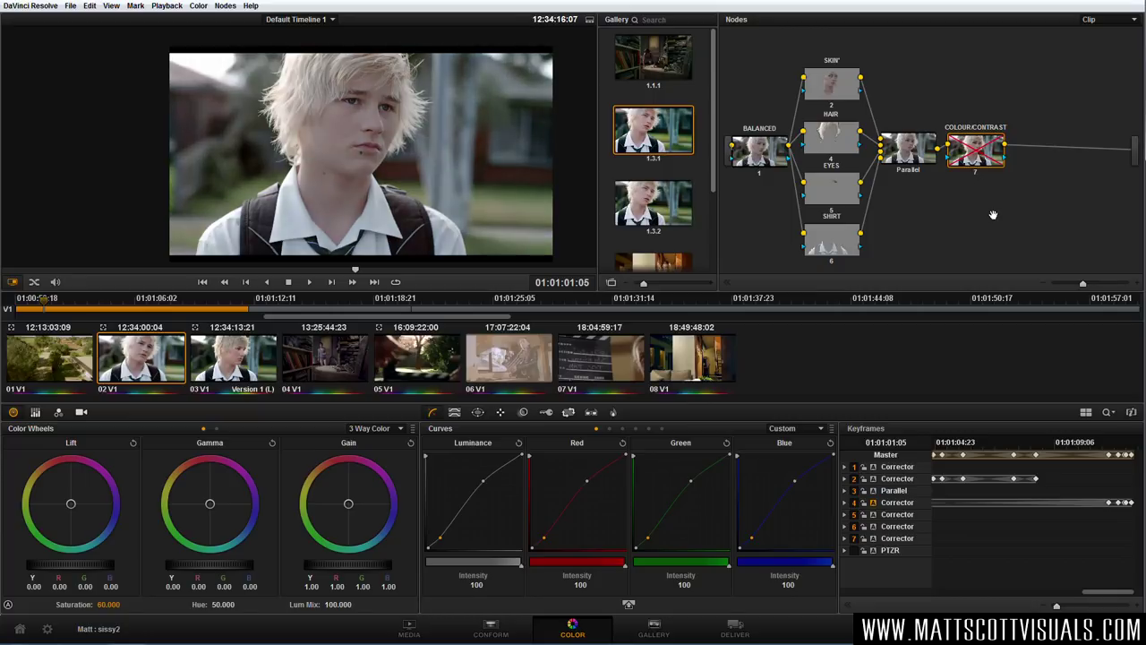
key(ctrl+d)
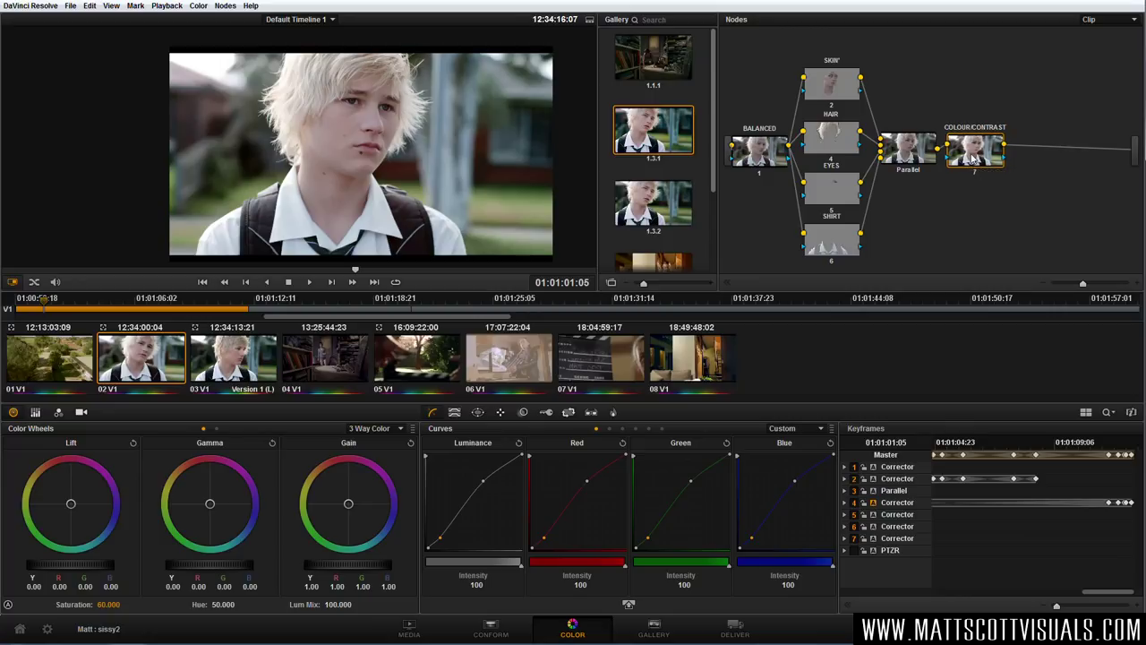
double_click(664, 137)
drag(385, 168, 424, 159)
key(super+w)
drag(974, 154, 978, 154)
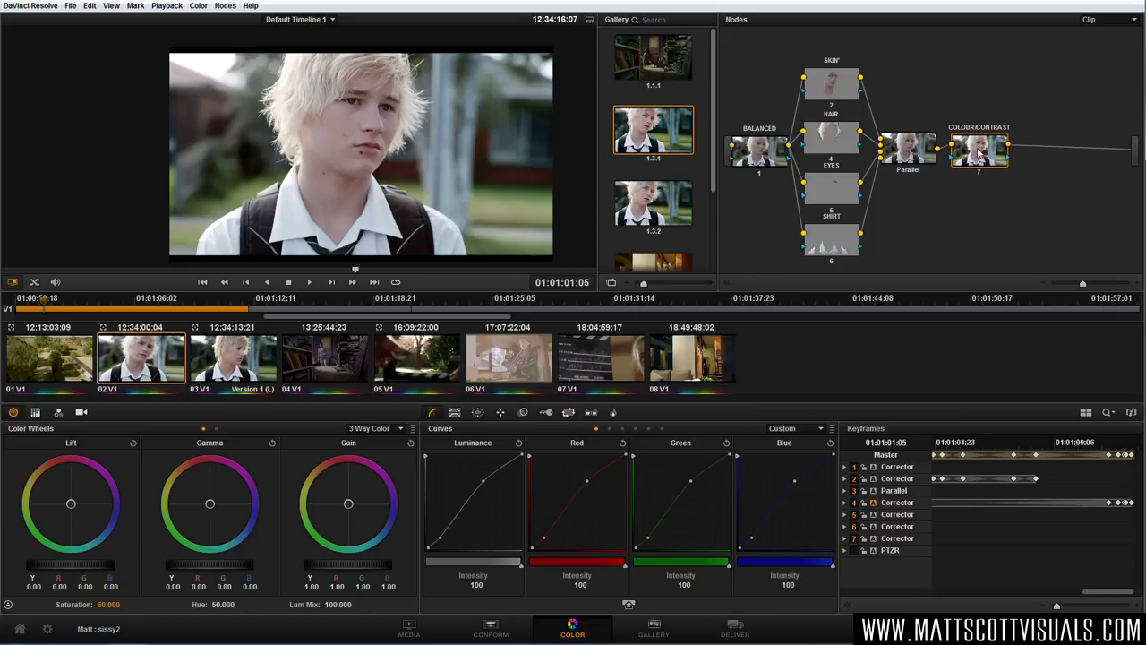
Step: Nudge the SKIN node's gamma and gain toward blue and slightly rebalance the HAIR gain
click(833, 85)
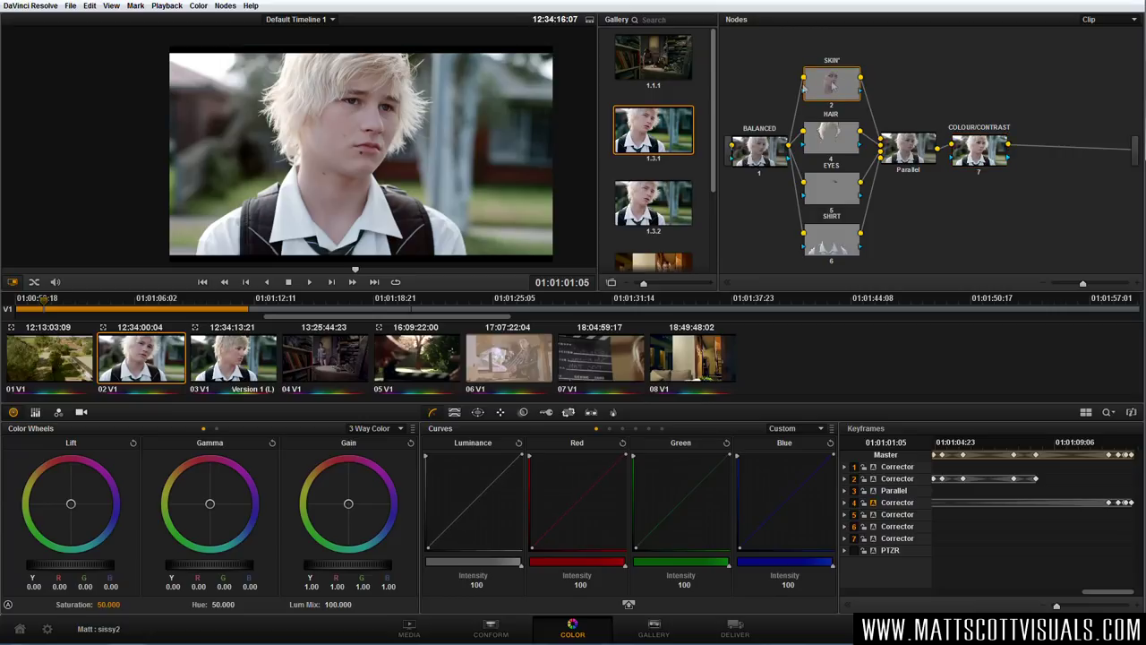
drag(214, 507, 207, 502)
drag(349, 507, 366, 510)
drag(350, 506, 349, 504)
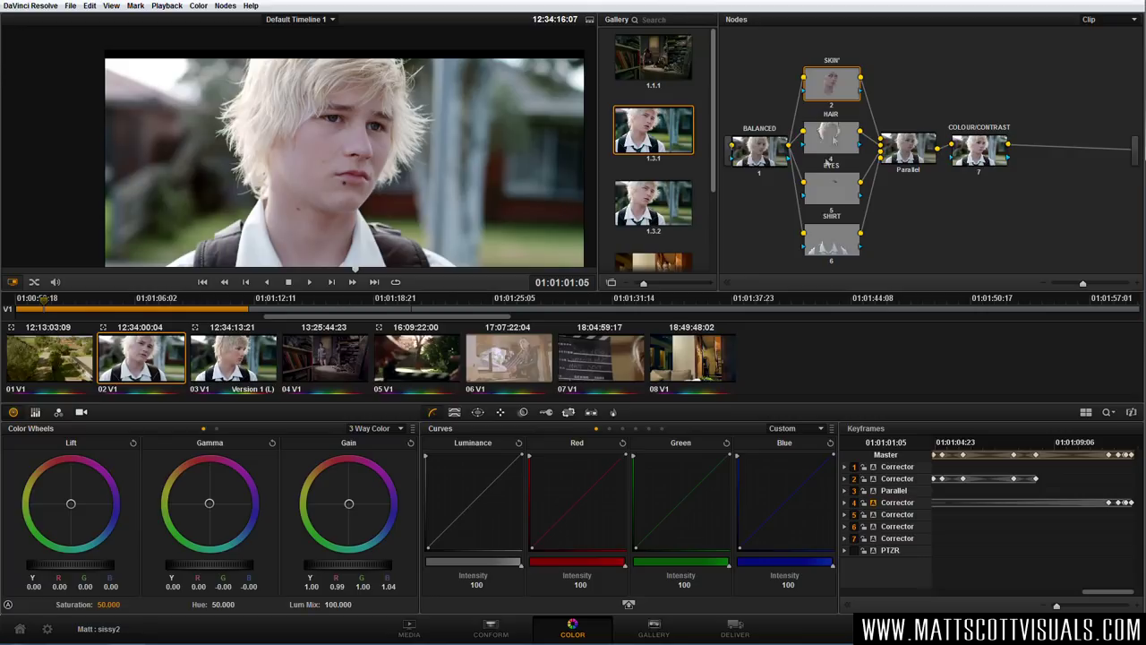
key(alt+shift+apostrophe)
drag(348, 504, 348, 503)
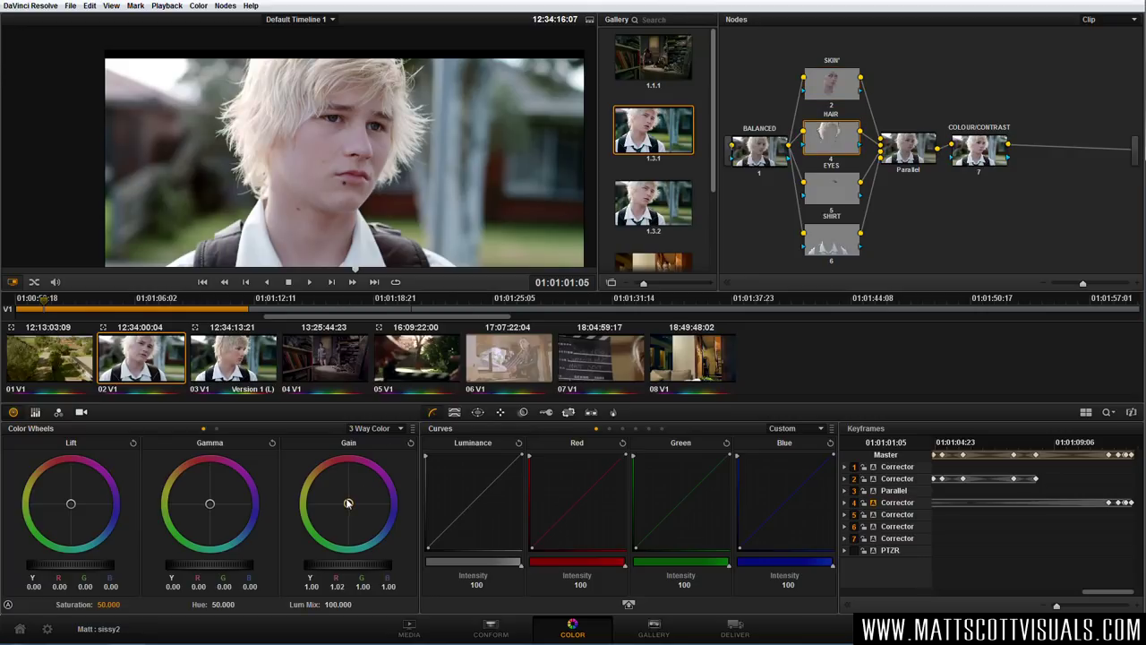
Step: Give the eyes gain 1.05 and gamma 0.02 pushed toward blue, then touch up skin and hair gain
click(825, 212)
drag(328, 567, 407, 568)
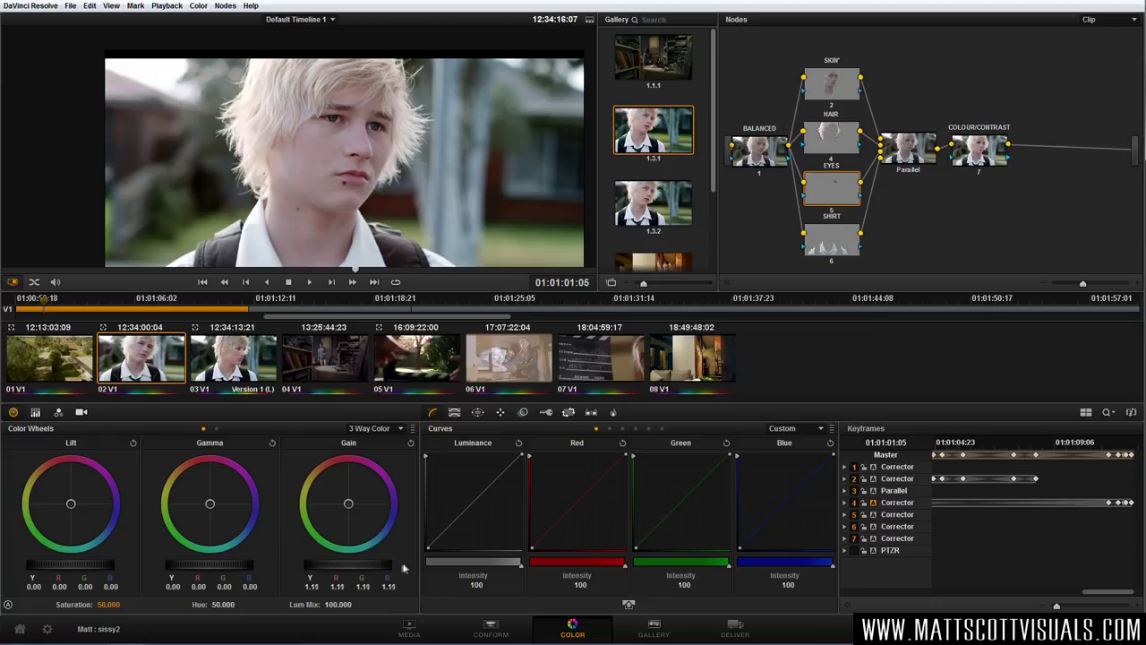
drag(207, 566, 267, 566)
drag(349, 504, 373, 528)
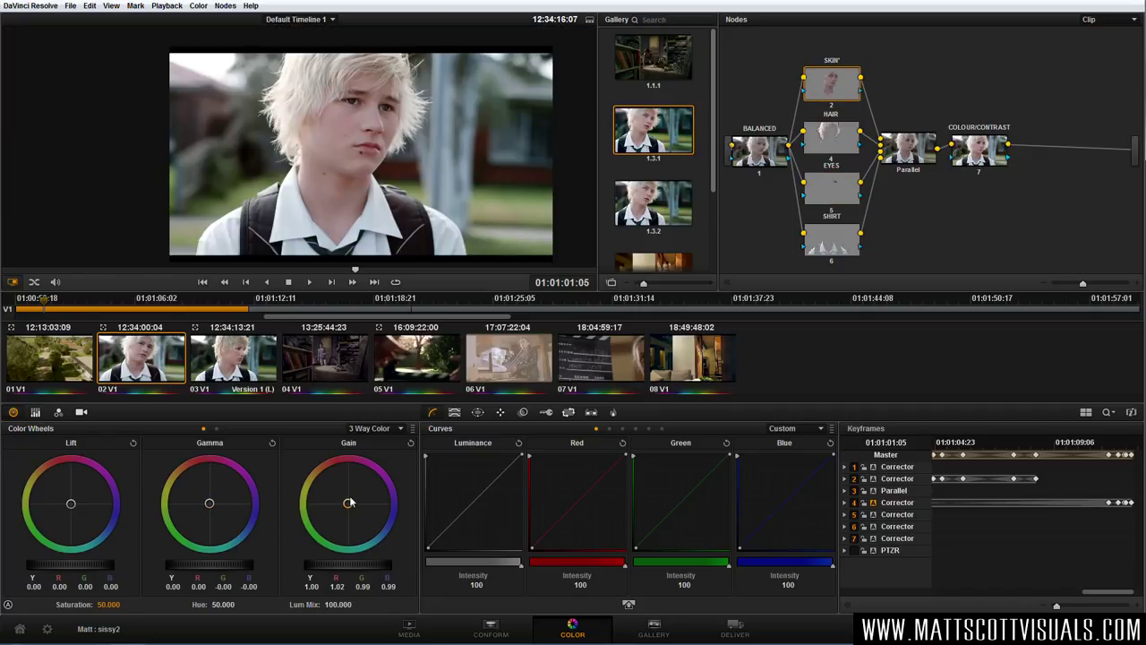
mouse_move(348, 503)
mouse_down()
mouse_move(369, 526)
mouse_move(368, 494)
mouse_move(350, 505)
mouse_up()
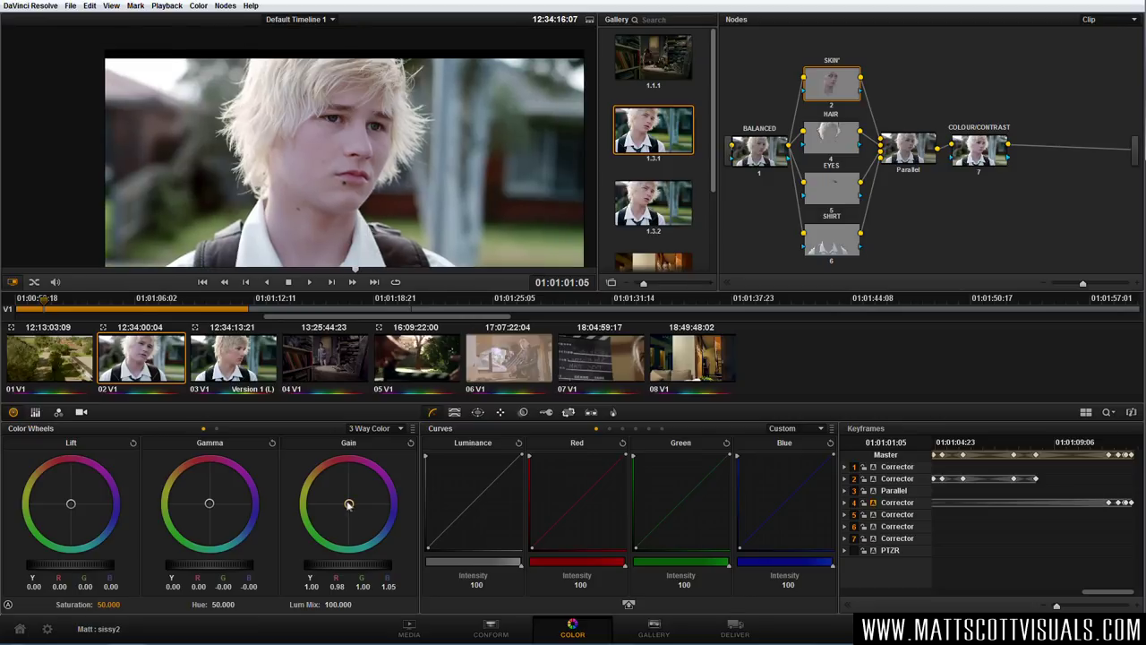
key(shift+apostrophe)
drag(347, 506, 349, 503)
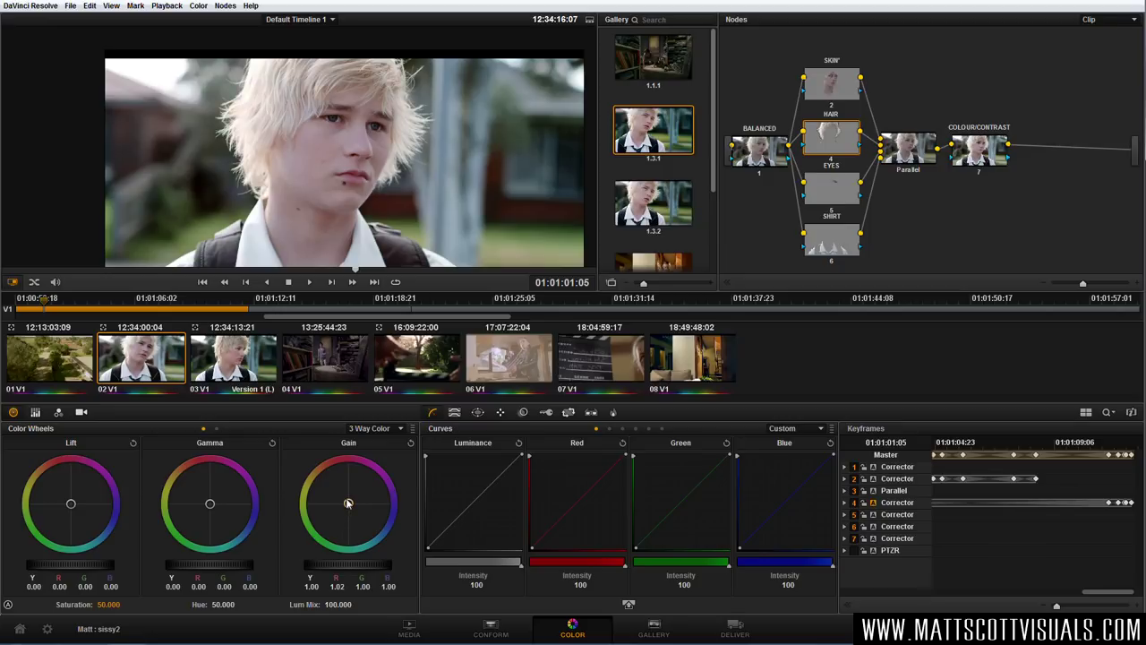
Step: Raise the EYES gain to 1.11 and gamma to 0.02, both tinted toward blue
click(830, 193)
drag(328, 568, 404, 568)
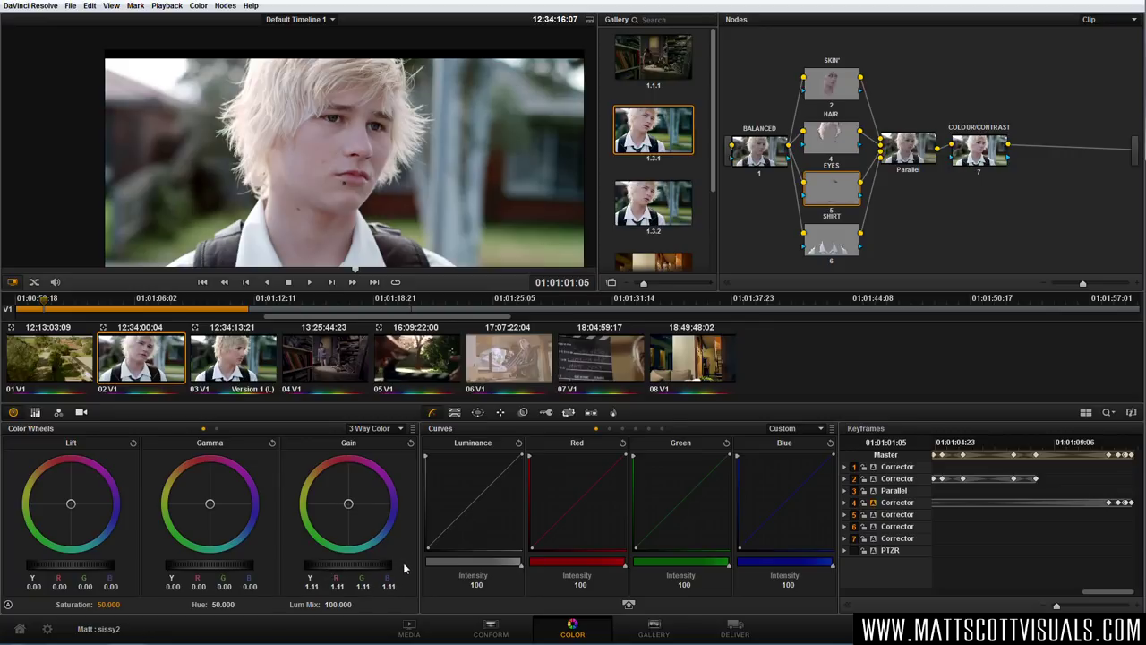
drag(207, 567, 263, 567)
drag(351, 509, 370, 526)
scroll(368, 141, up, 2)
drag(210, 507, 250, 542)
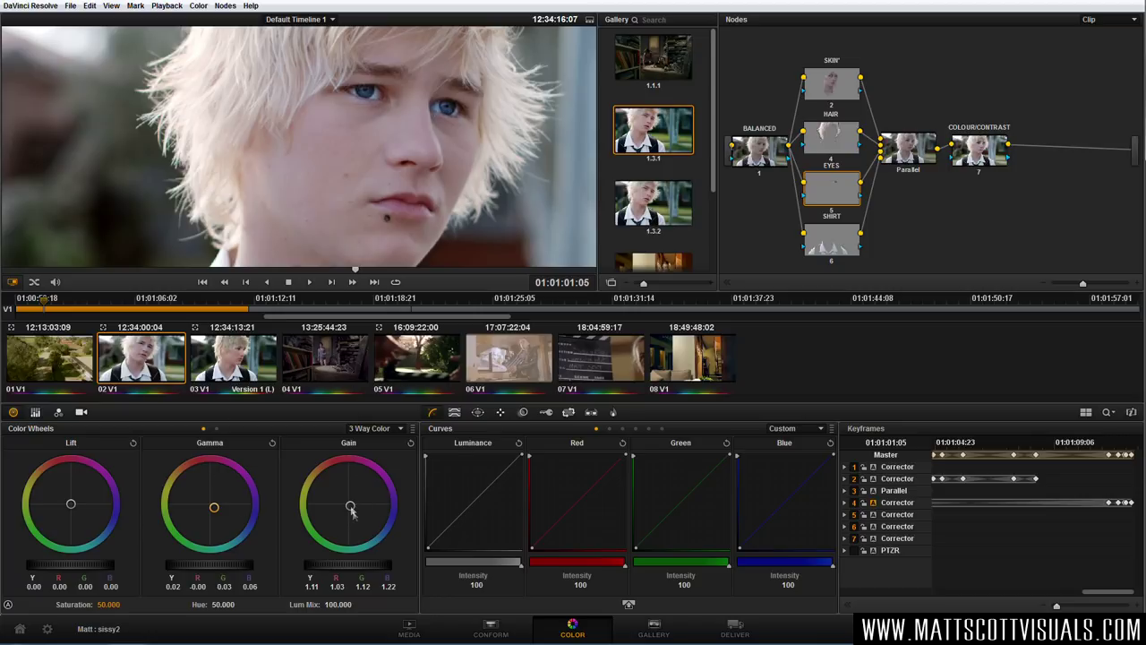
Step: Push more blue into the eyes' gain and gamma and lift the eyes' gamma further
drag(349, 507, 337, 464)
drag(231, 503, 249, 527)
mouse_move(364, 501)
mouse_down()
mouse_move(332, 505)
mouse_move(348, 507)
mouse_up()
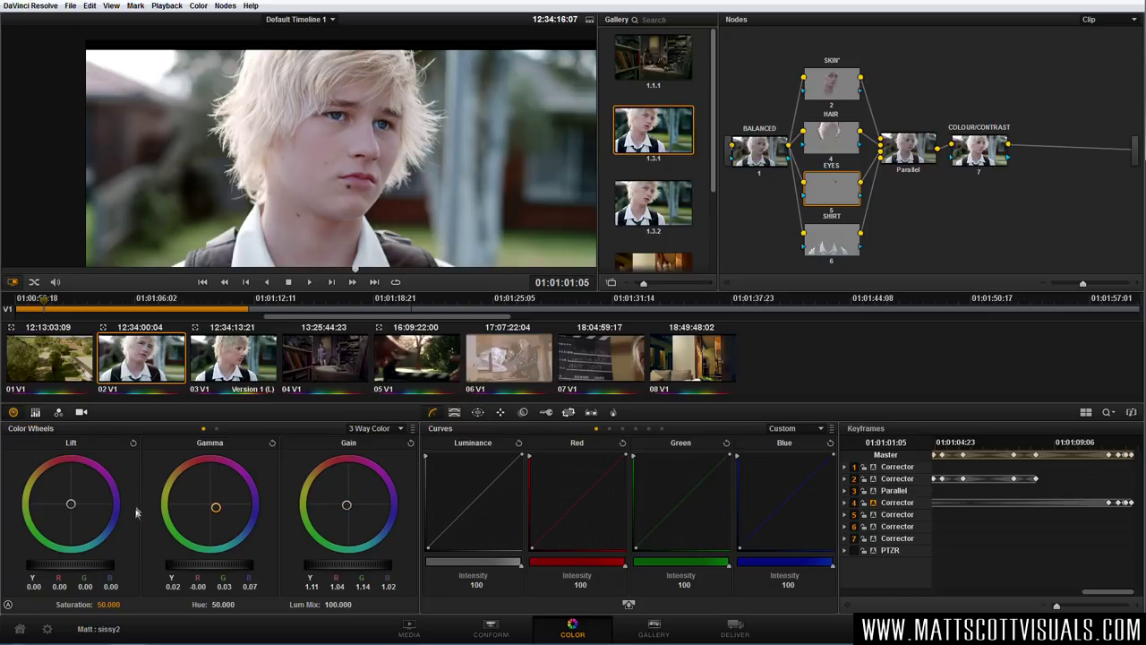
drag(216, 570, 251, 564)
Step: Toggle the EYES node off and on to compare, leaving it enabled
key(ctrl+d)
key(ctrl+d)
key(ctrl+d)
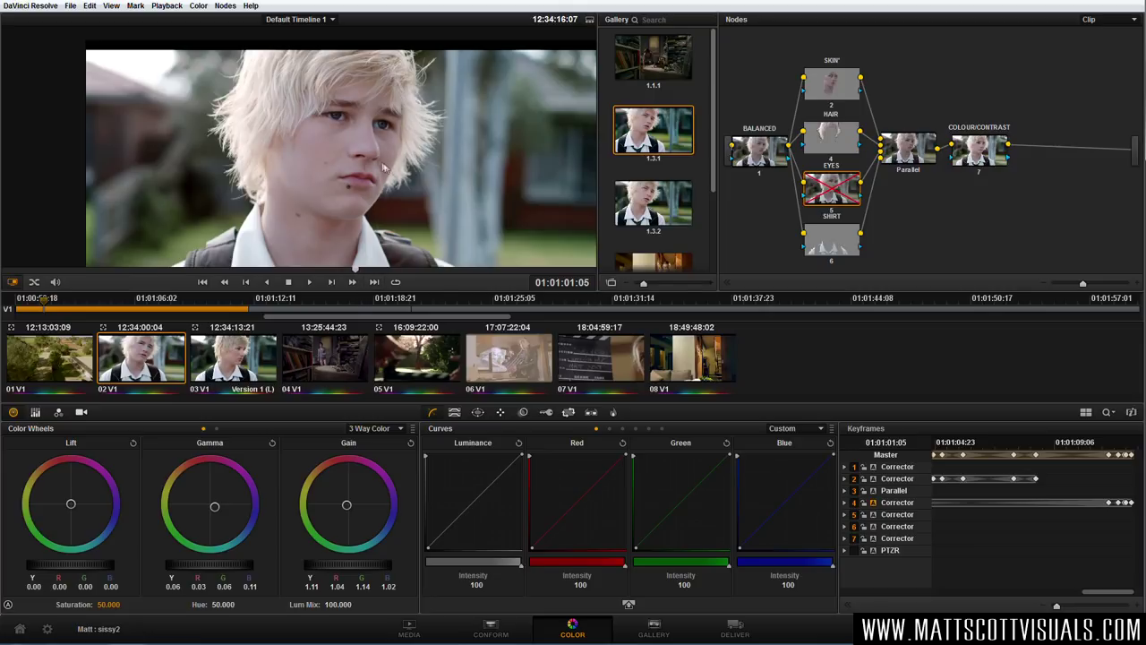
key(ctrl+d)
scroll(361, 142, up, 2)
key(ctrl+d)
key(ctrl+d)
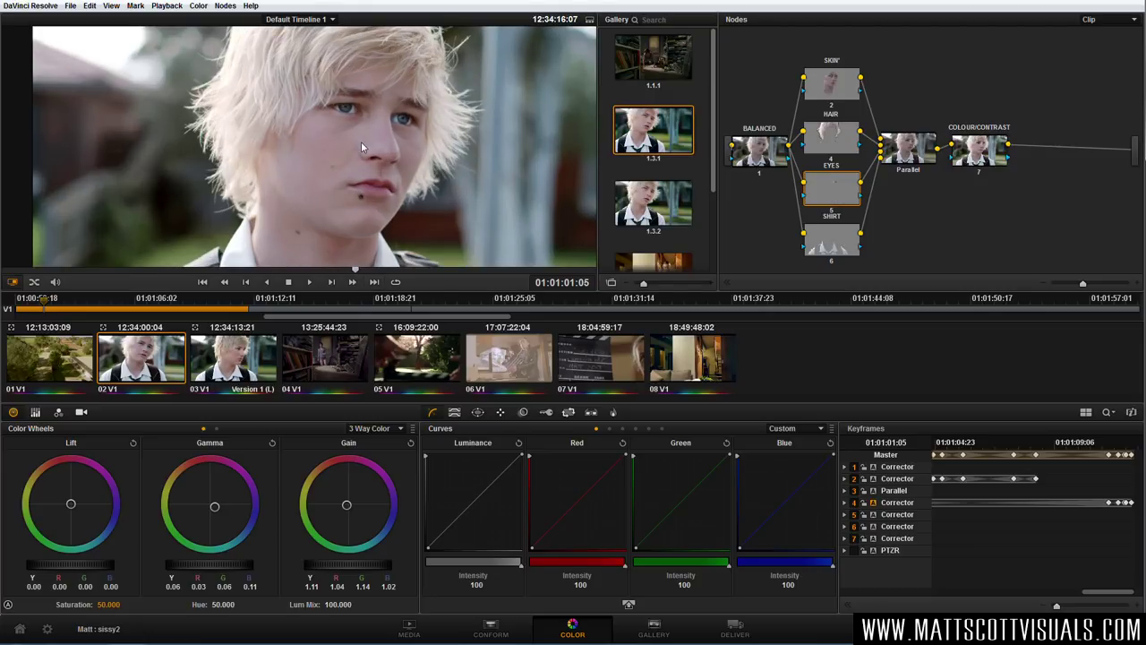
scroll(361, 141, down, 3)
click(833, 84)
Step: Nudge the skin midtones, then raise the SHIRT gain to about 1.09/1.11/1.09/1.05
drag(208, 507, 203, 509)
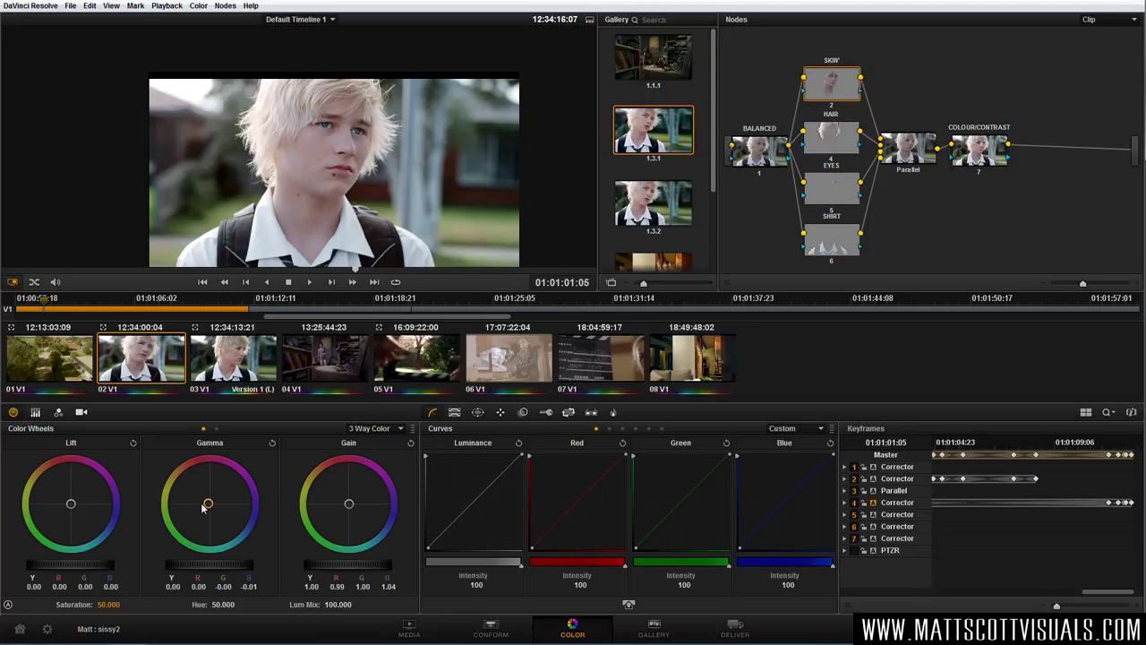
click(839, 249)
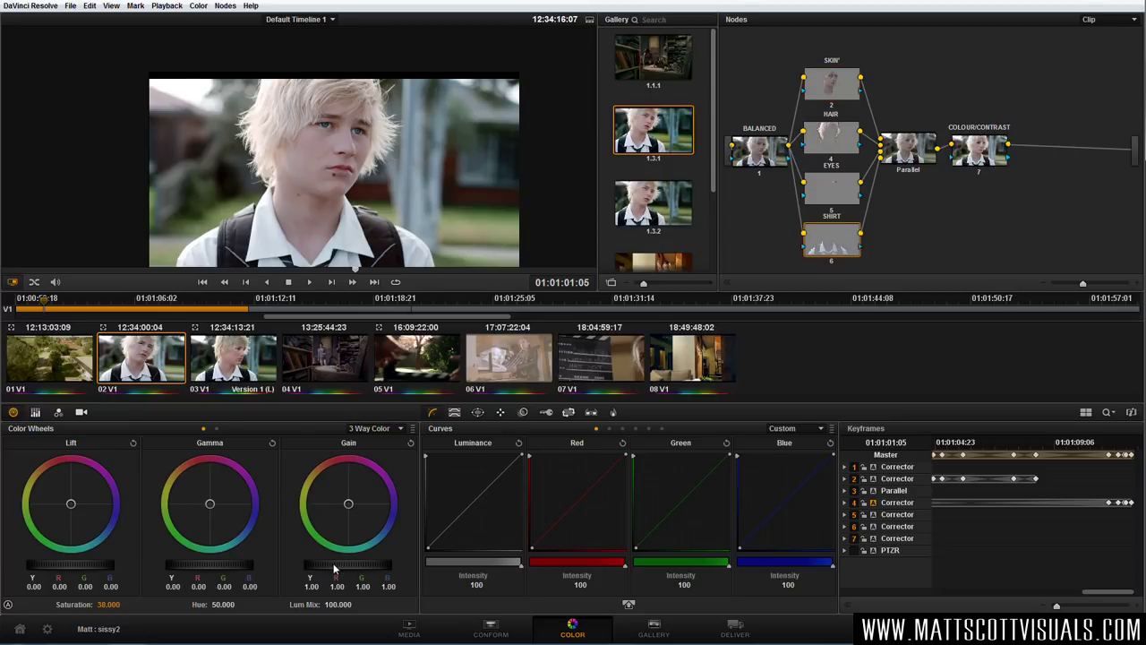
drag(336, 571, 403, 574)
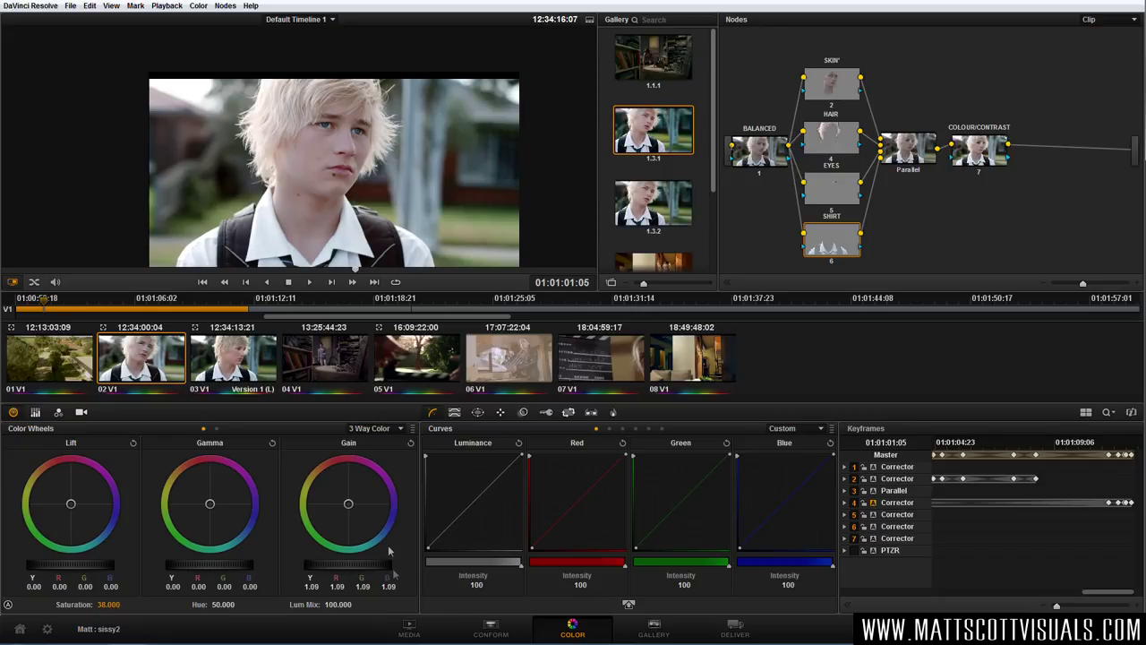
drag(349, 503, 345, 504)
scroll(376, 198, up, 3)
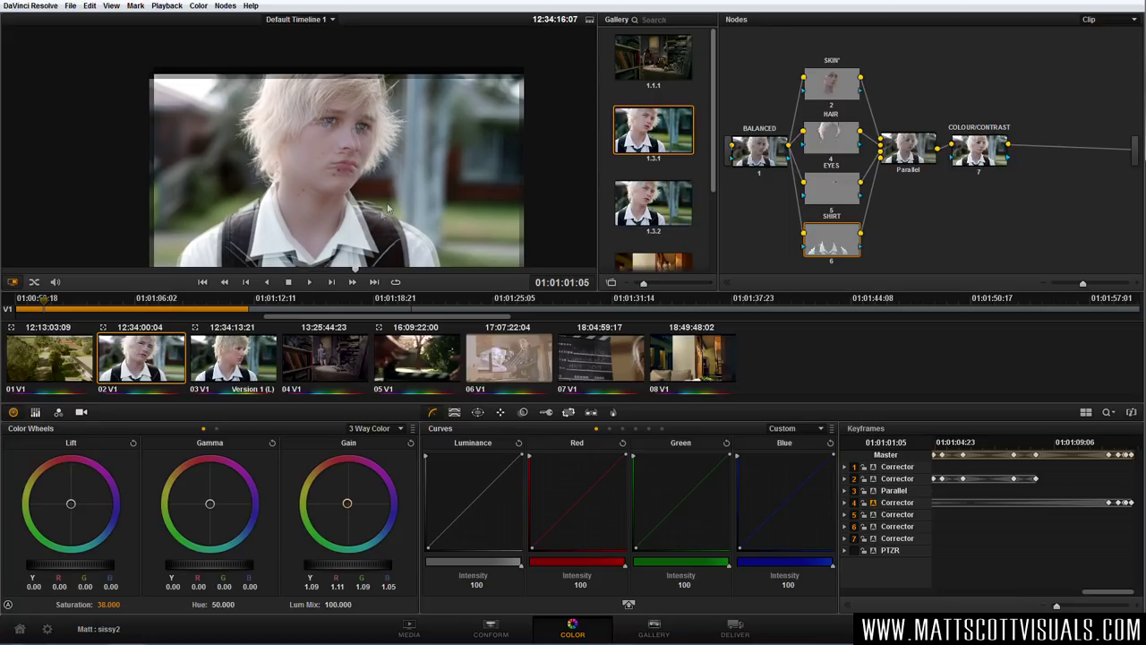
Step: Bypass and restore the full grade, then add a serial node 8 below COLOUR/CONTRAST
key(alt+d)
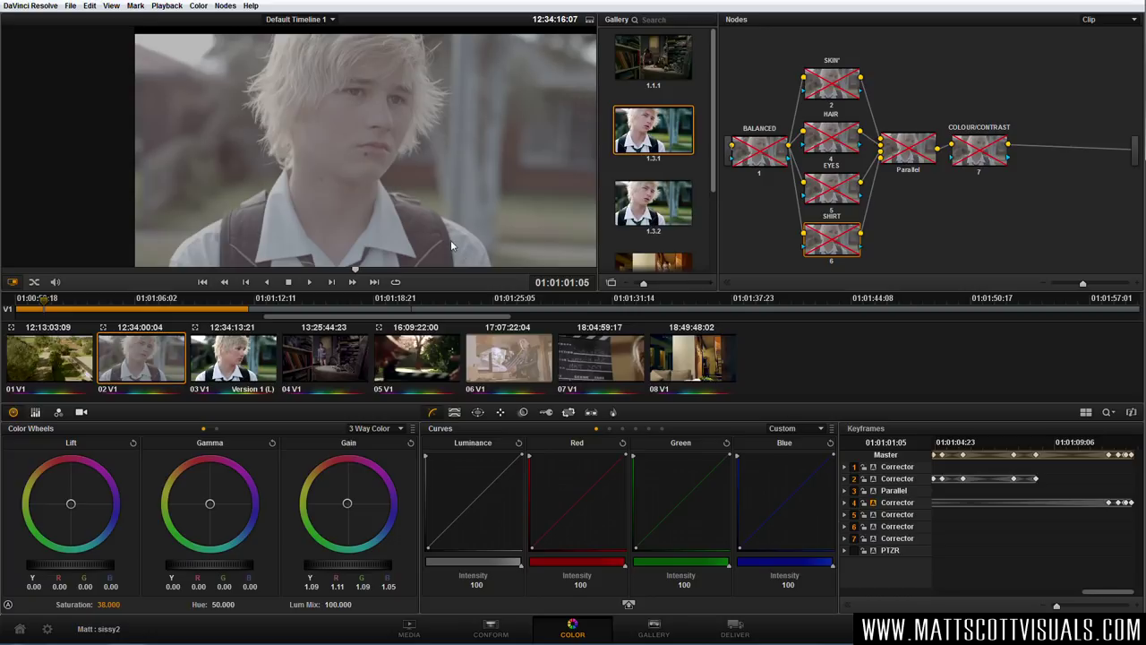
key(alt+d)
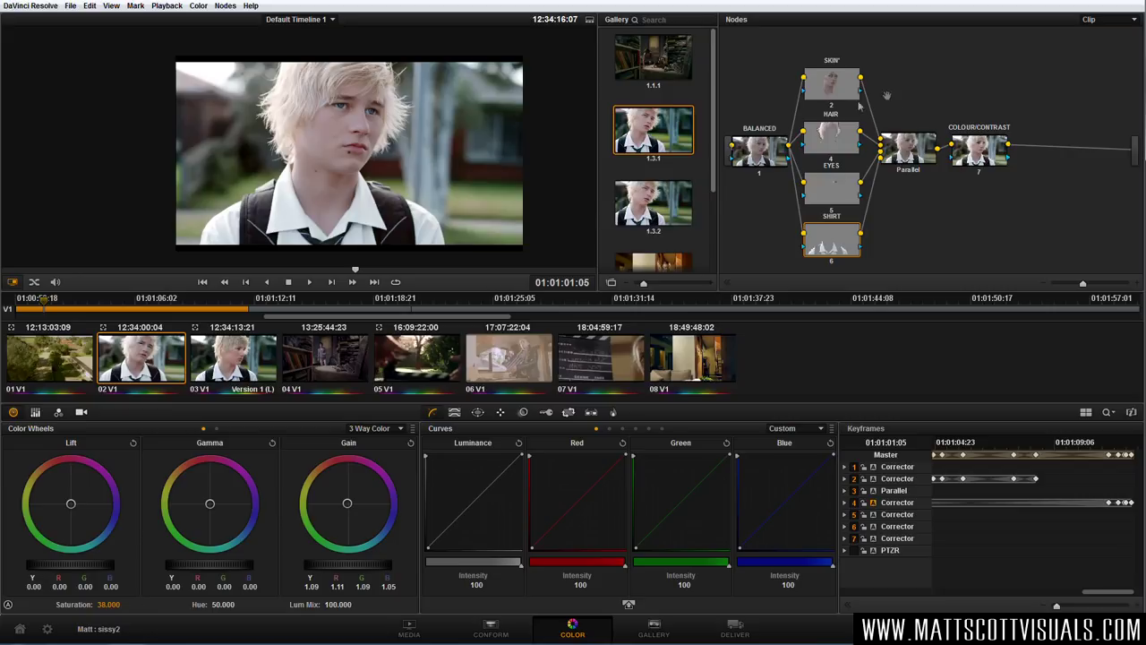
click(981, 154)
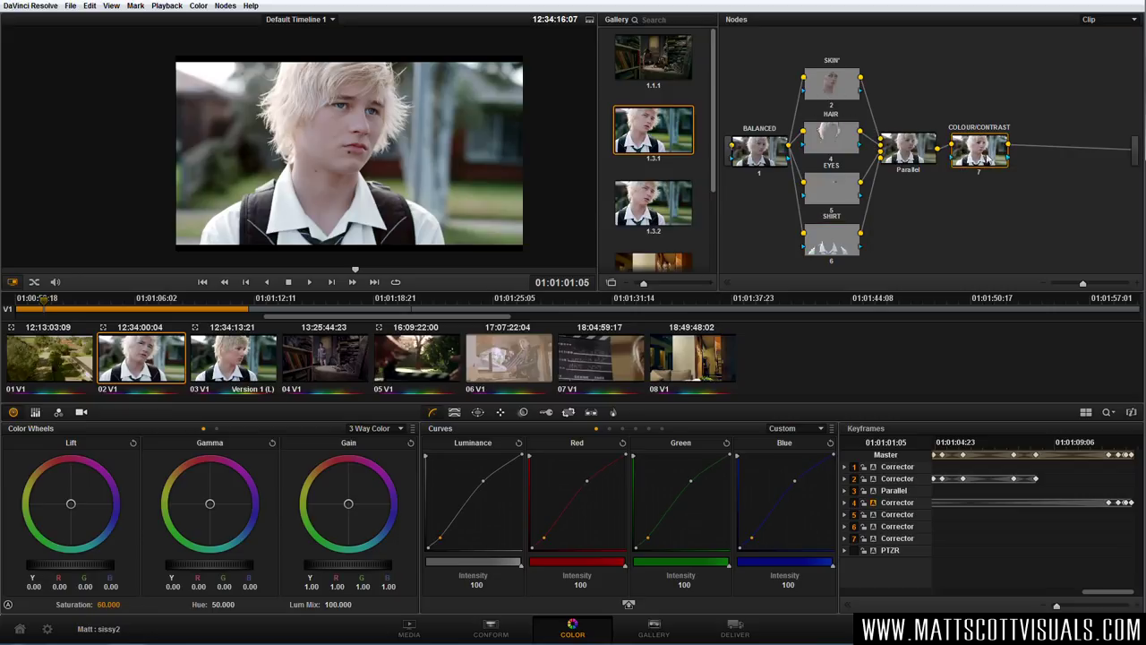
key(alt+s)
drag(1048, 152, 941, 236)
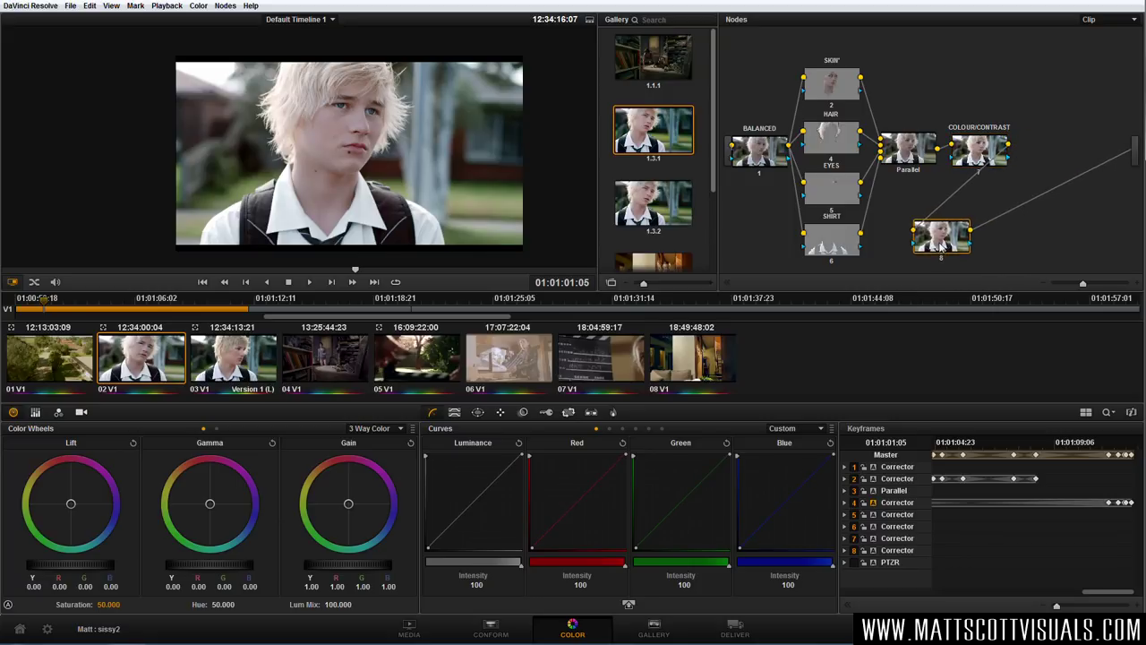
Step: Put a circle window over the face on node 8 and darken its luminance curve
click(478, 412)
click(442, 471)
drag(358, 151, 349, 122)
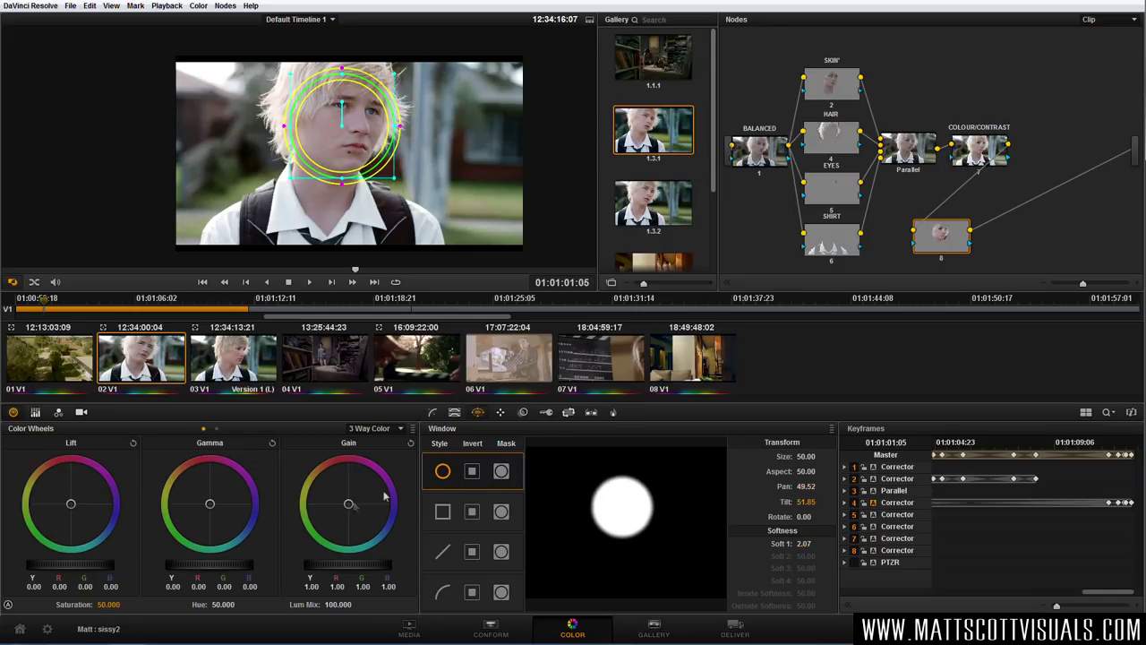
click(433, 412)
drag(480, 508, 493, 536)
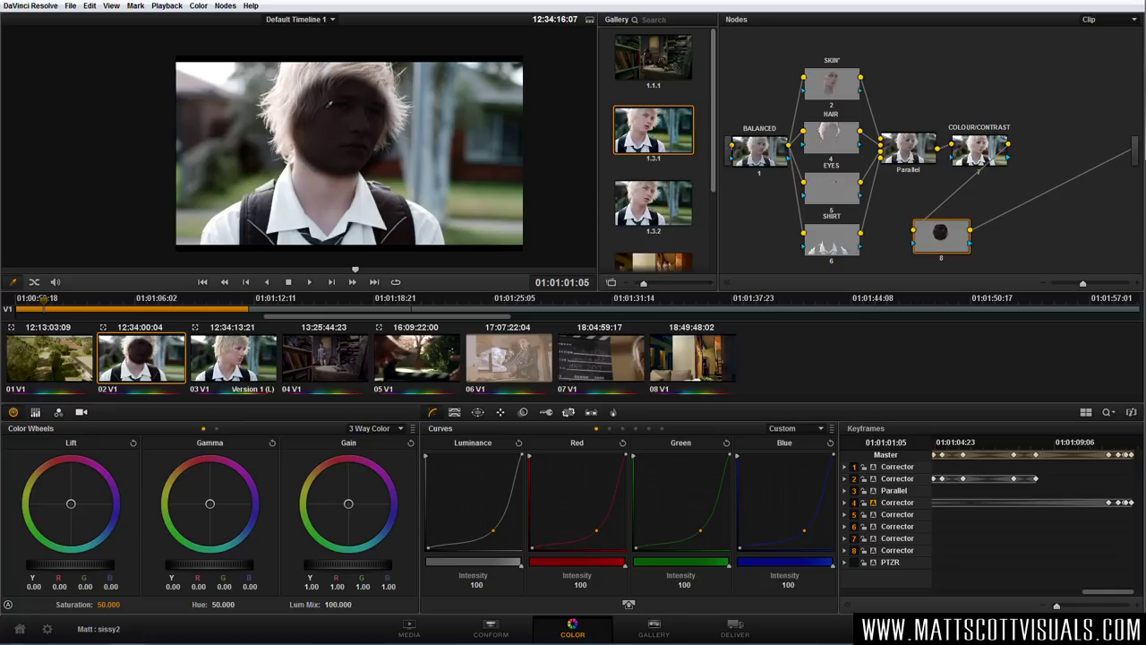
Step: Add outside node 9 and bend its luminance curve to darken outside the window
right_click(947, 238)
click(981, 257)
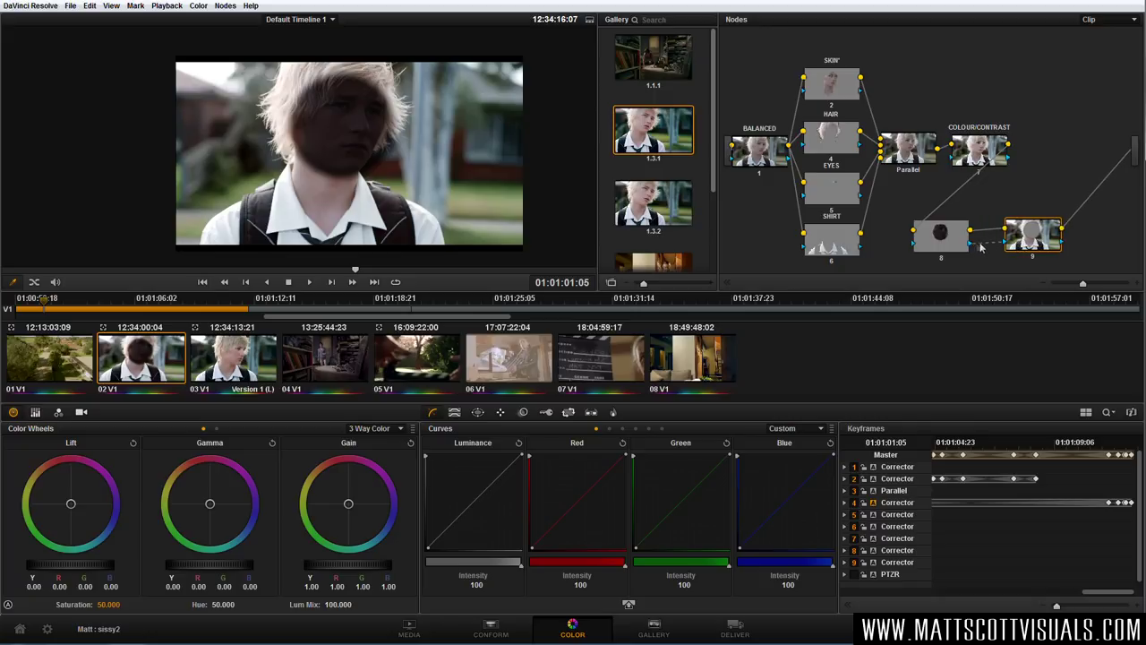
drag(1030, 238, 1025, 240)
drag(953, 244, 954, 246)
click(954, 243)
click(1020, 248)
mouse_move(473, 507)
mouse_down()
mouse_move(462, 486)
mouse_move(498, 523)
mouse_move(482, 515)
mouse_up()
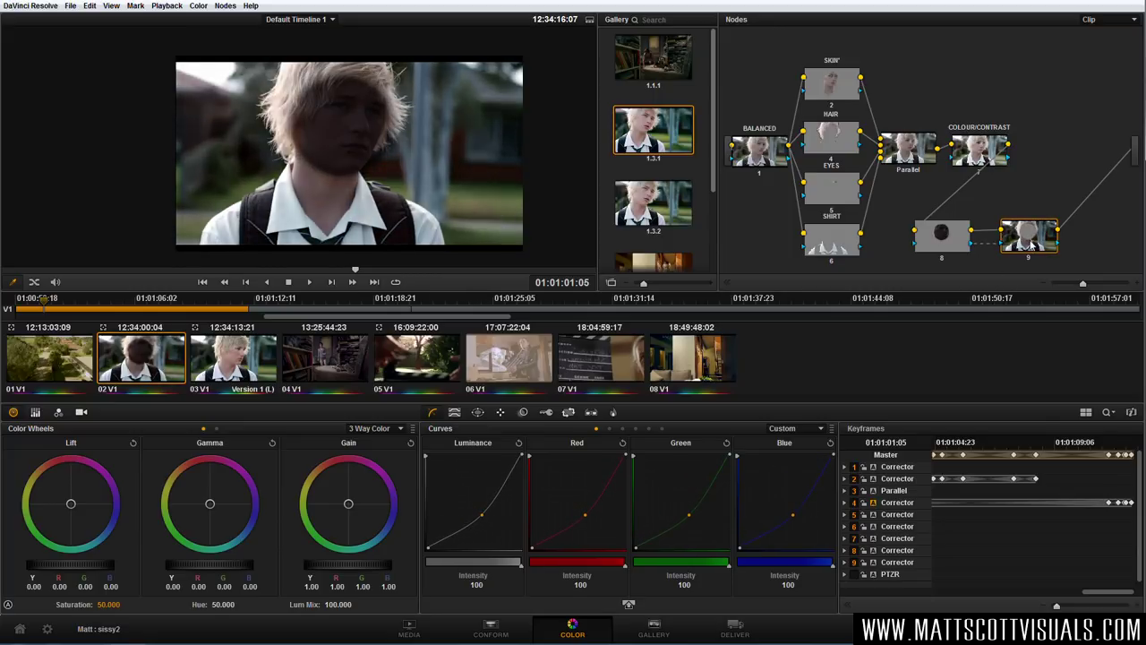
Step: Delete nodes 9 and 8
key(Delete)
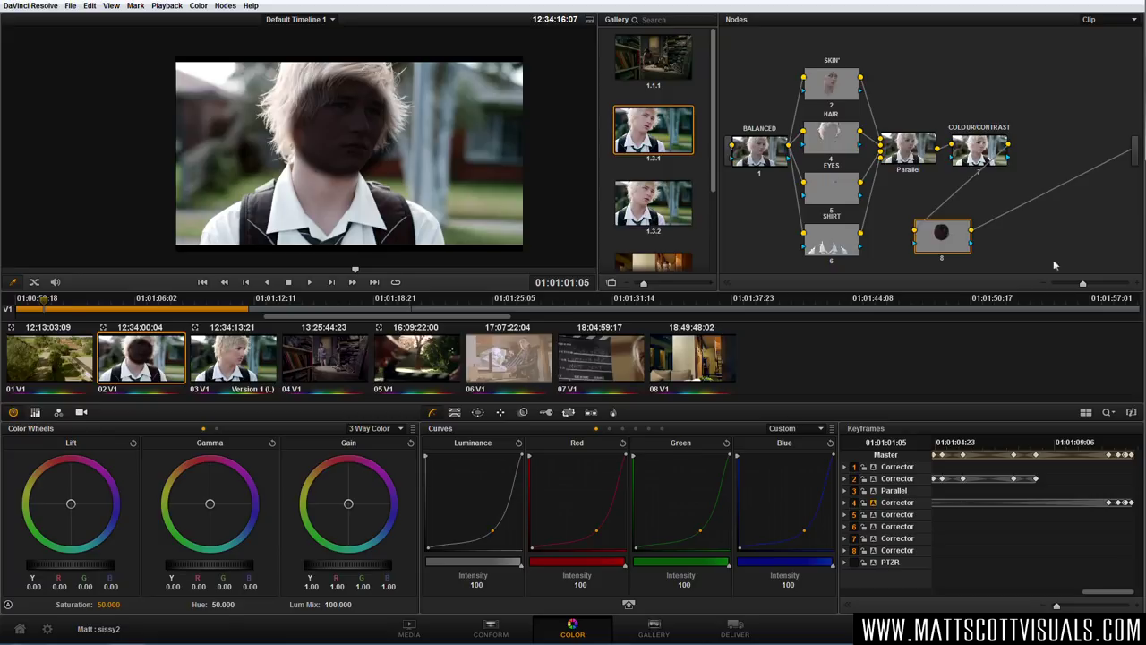
key(Delete)
click(839, 94)
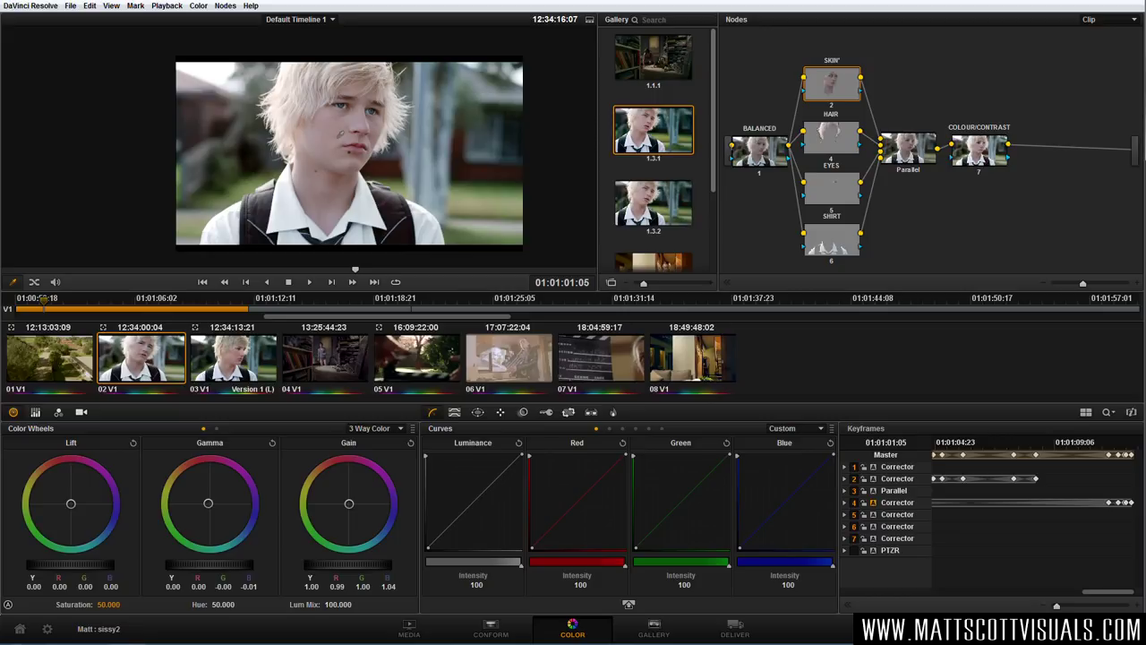
Step: Add an outside node from SKIN, placed beside it and labelled 'cool shadows'
right_click(846, 92)
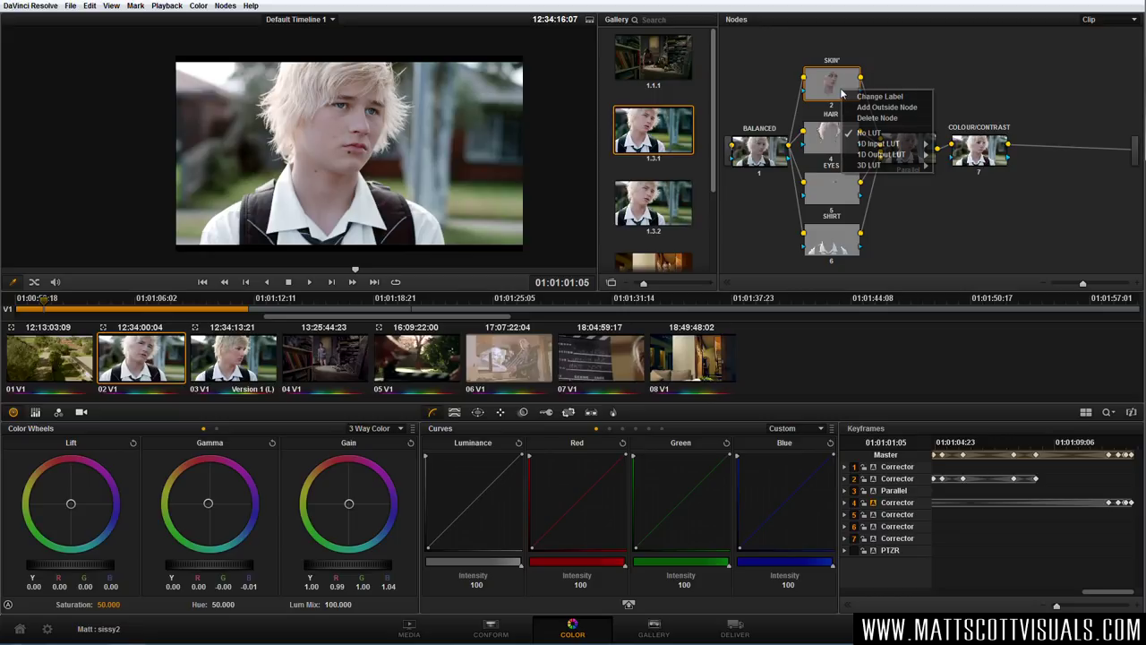
click(884, 108)
drag(896, 103, 928, 65)
right_click(928, 63)
key(Escape)
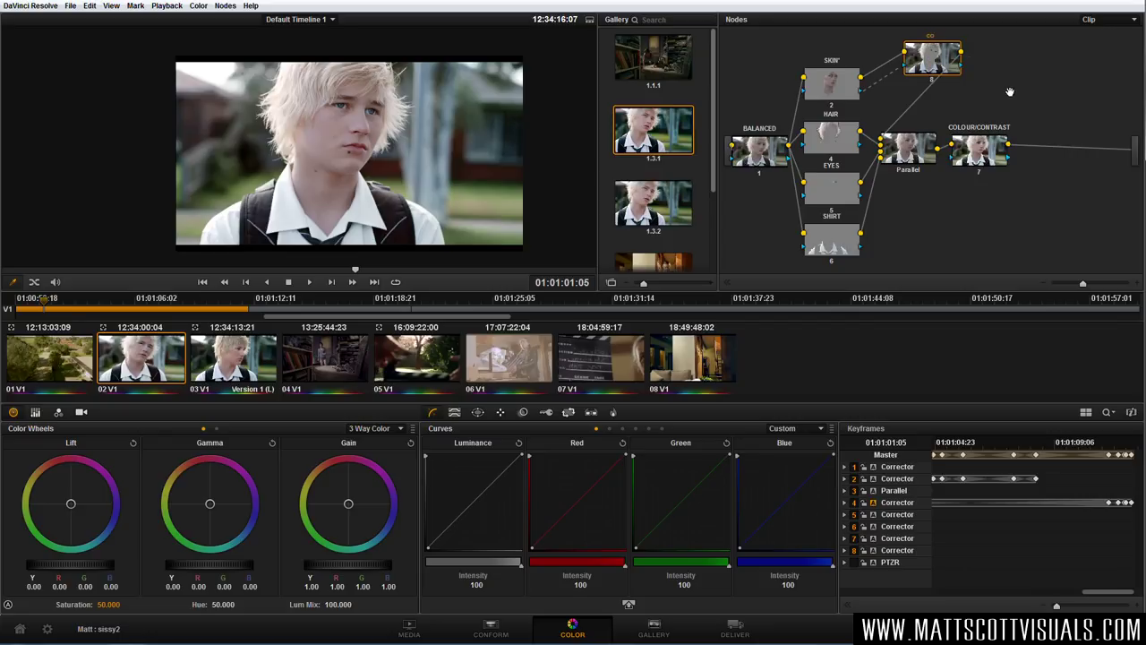
text(shadow)
key(Return)
Step: Push the cool shadows Lift slightly toward blue, raise it a touch, and toggle to compare
drag(72, 506, 82, 521)
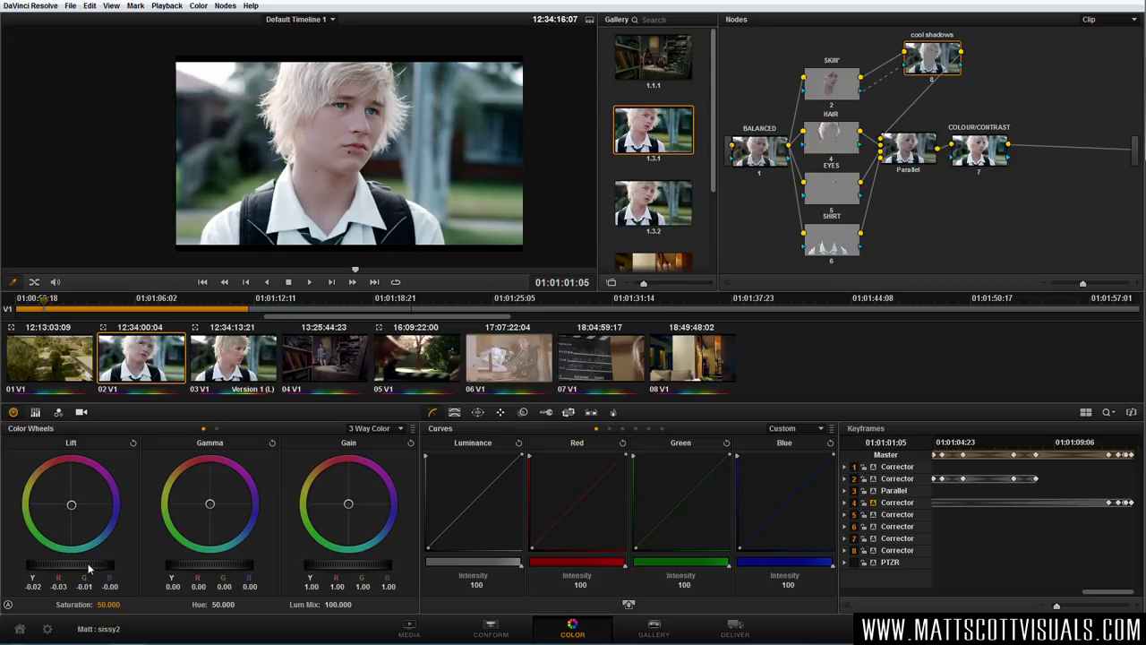
drag(88, 568, 88, 568)
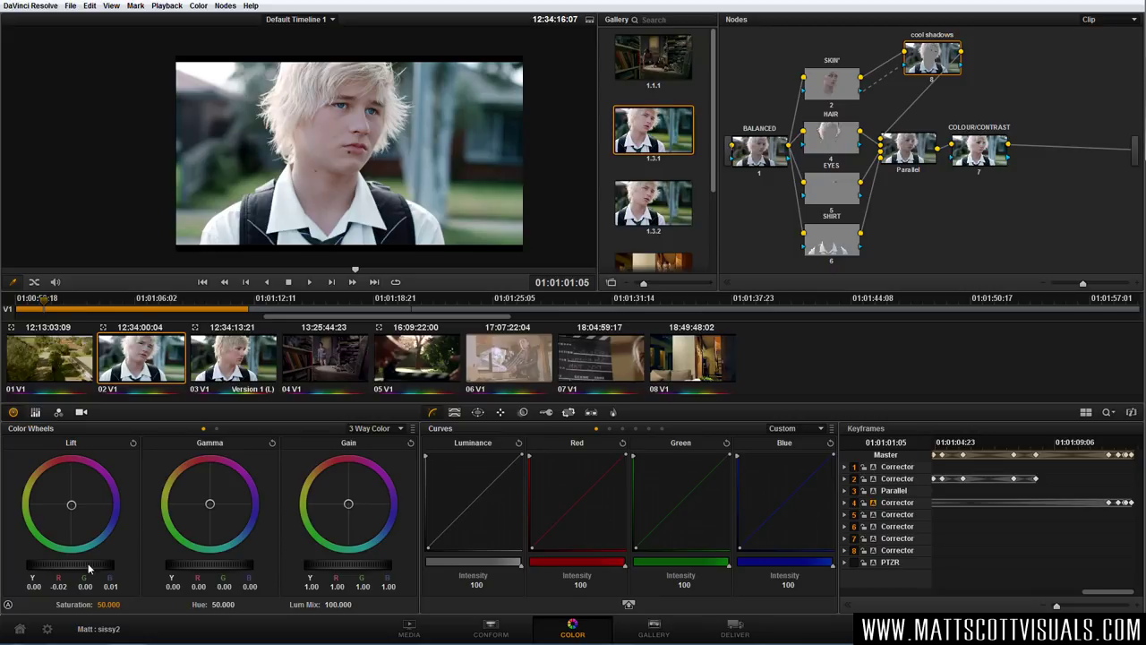
key(ctrl+d)
key(ctrl+d)
key(ctrl+d)
key(ctrl+d)
key(ctrl+d)
key(ctrl+d)
drag(994, 152, 998, 154)
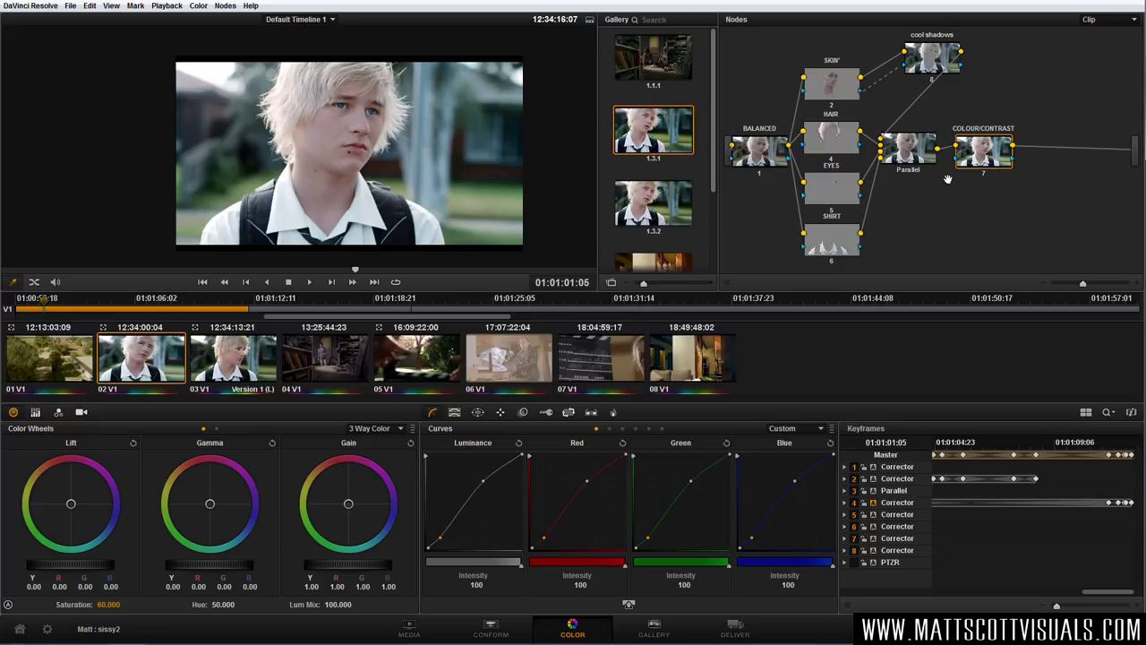
Step: Add a new node 9 after COLOUR/CONTRAST and place it below that node
drag(992, 161, 986, 162)
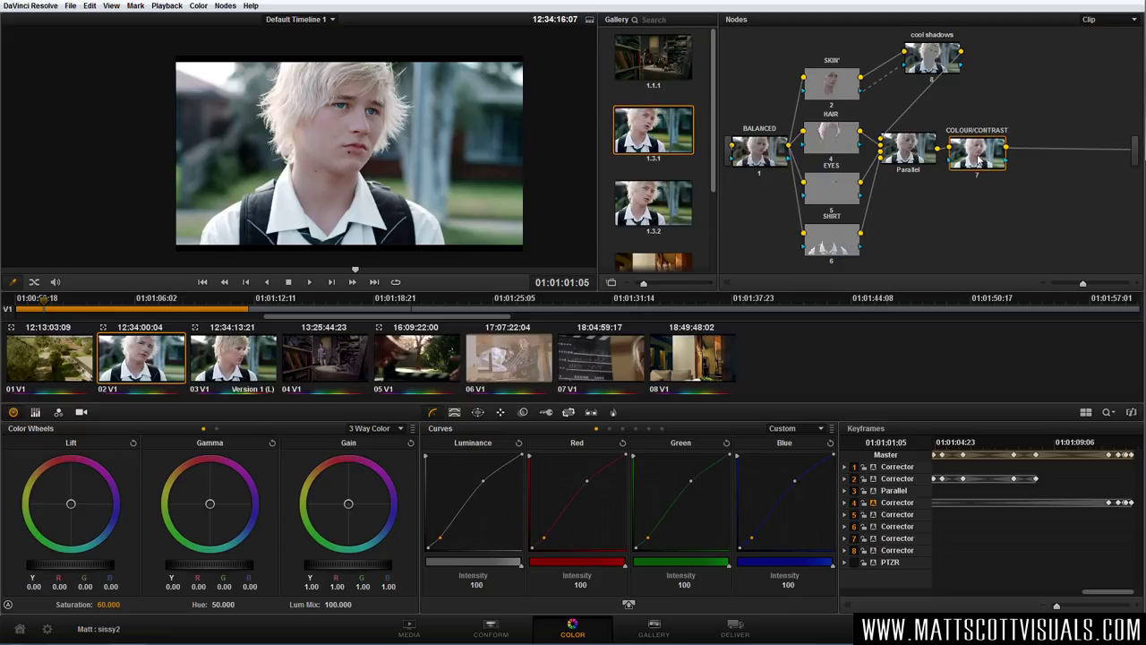
key(alt+s)
drag(1064, 179, 947, 227)
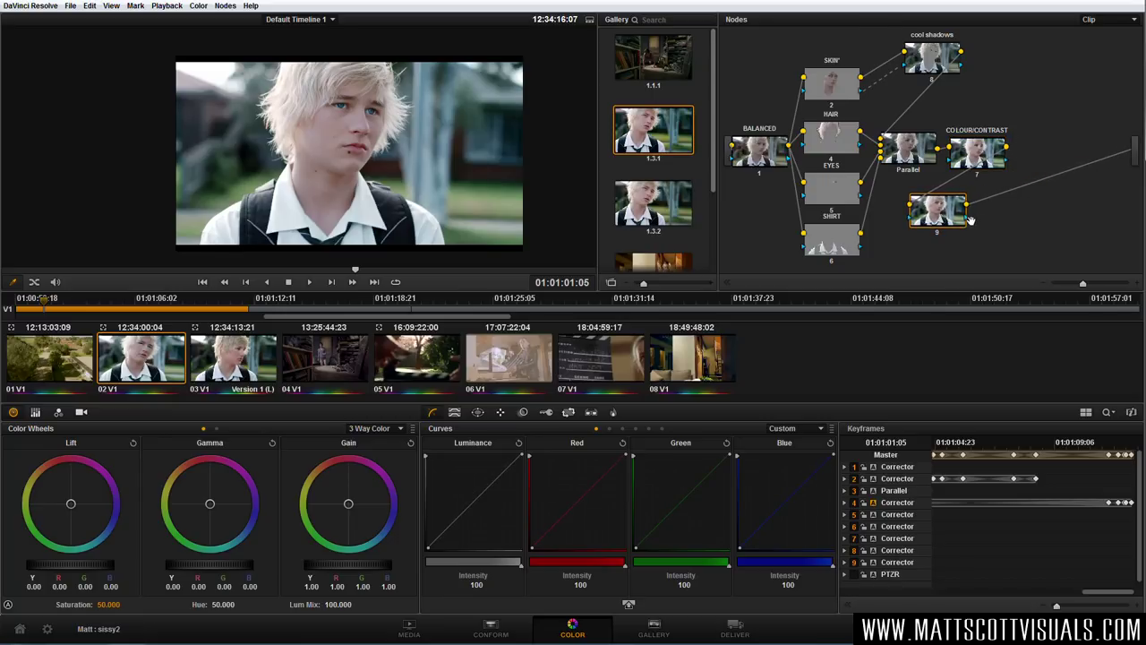
Step: Give node 9 a circular window reshaped into a soft oval over the boy's face
click(477, 413)
click(443, 471)
drag(352, 188, 362, 126)
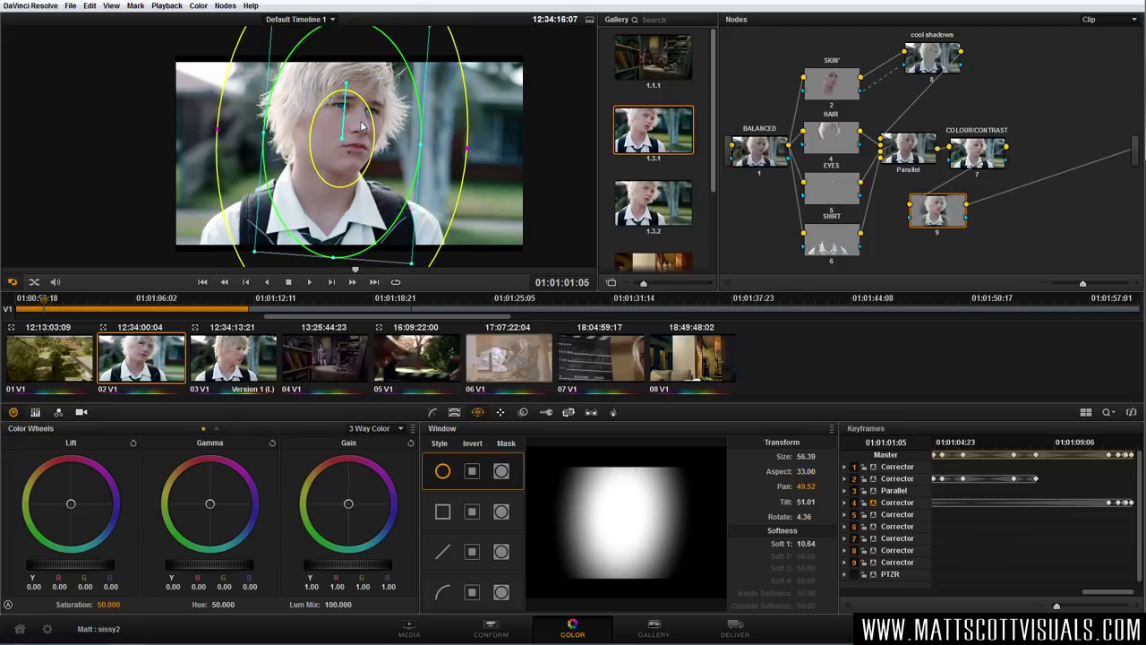
click(432, 414)
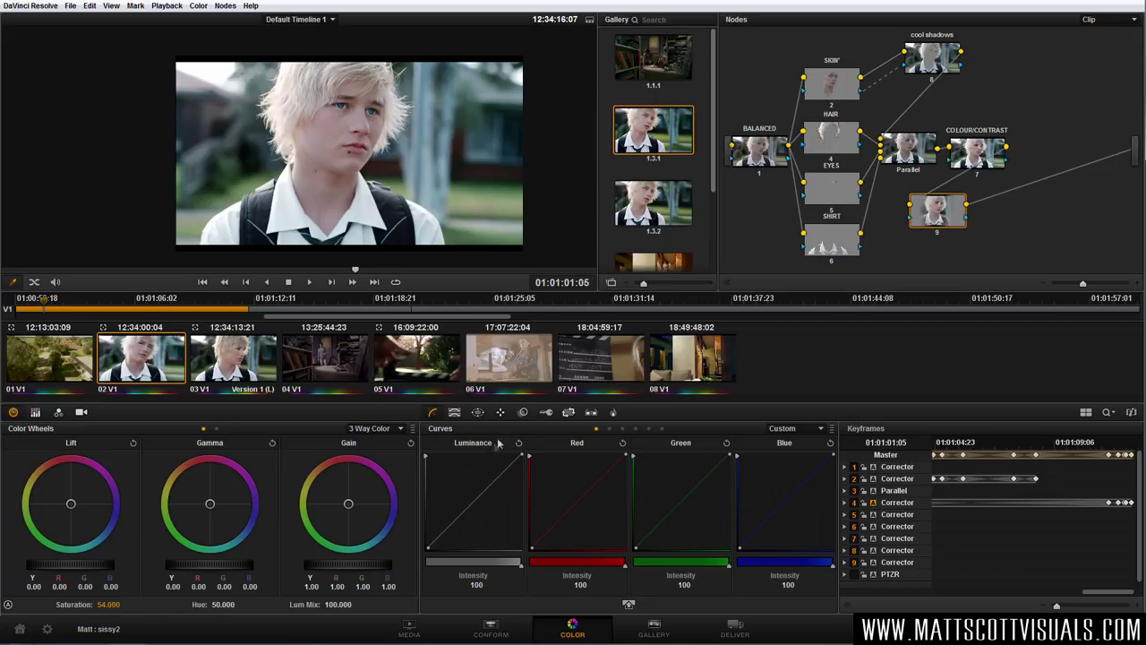
Step: Bring node 9's linked Blur Radius down from 0.74 to 0.46 on all three channels
click(523, 413)
mouse_move(529, 515)
mouse_down()
mouse_move(528, 489)
mouse_move(527, 530)
mouse_move(527, 520)
mouse_up()
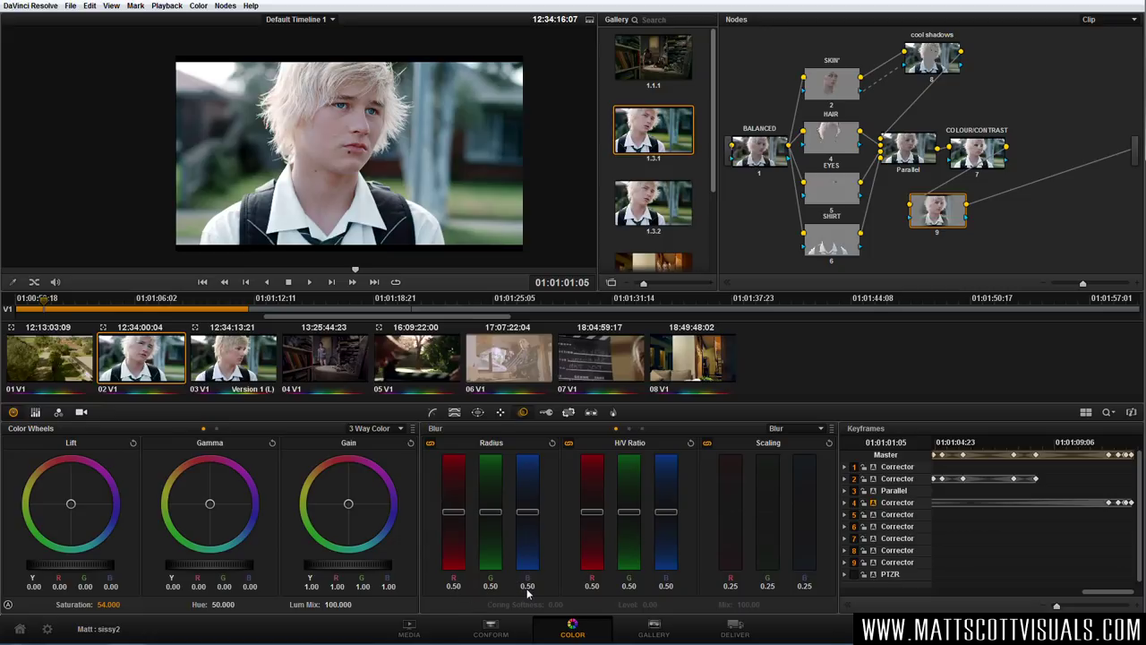
drag(533, 512, 531, 489)
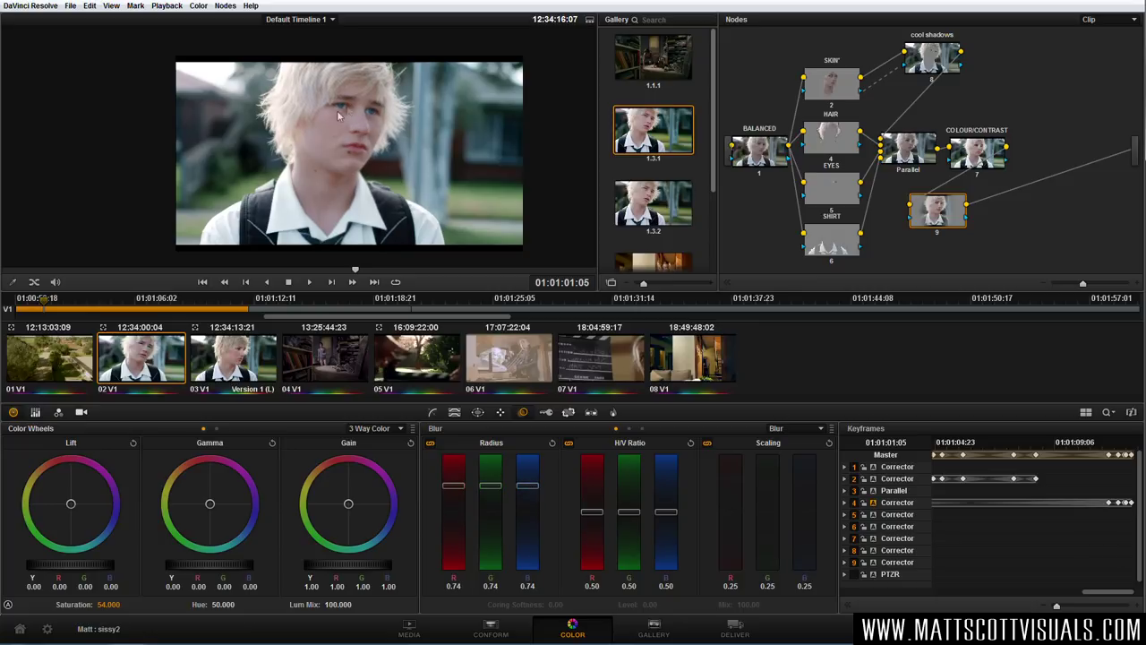
drag(527, 485, 528, 545)
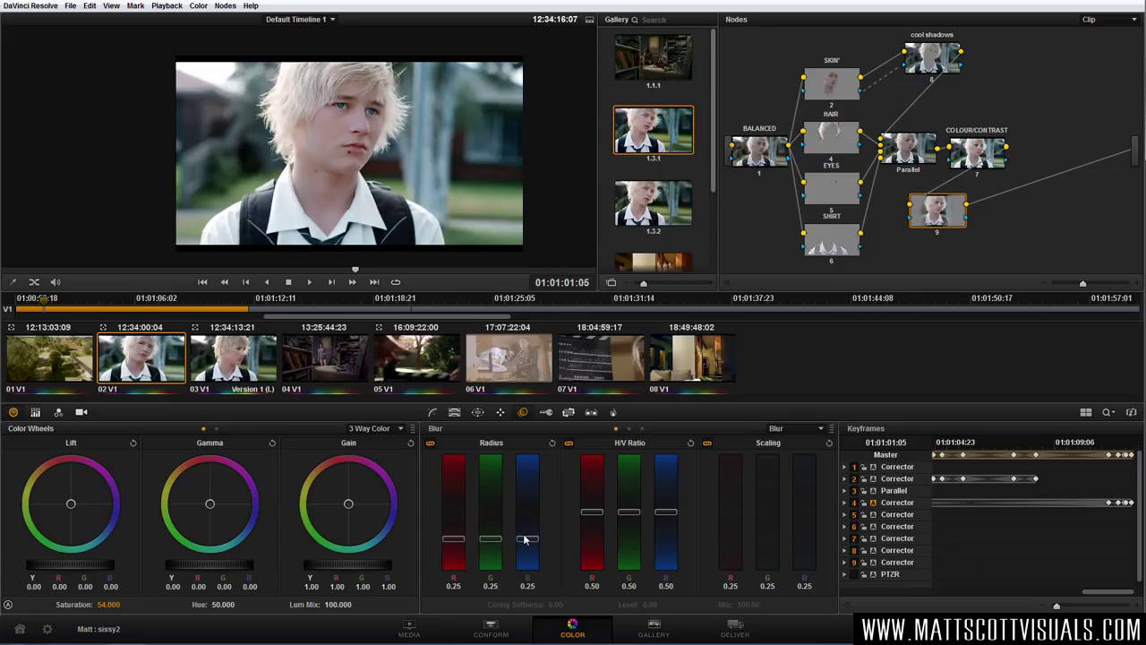
scroll(376, 87, up, 2)
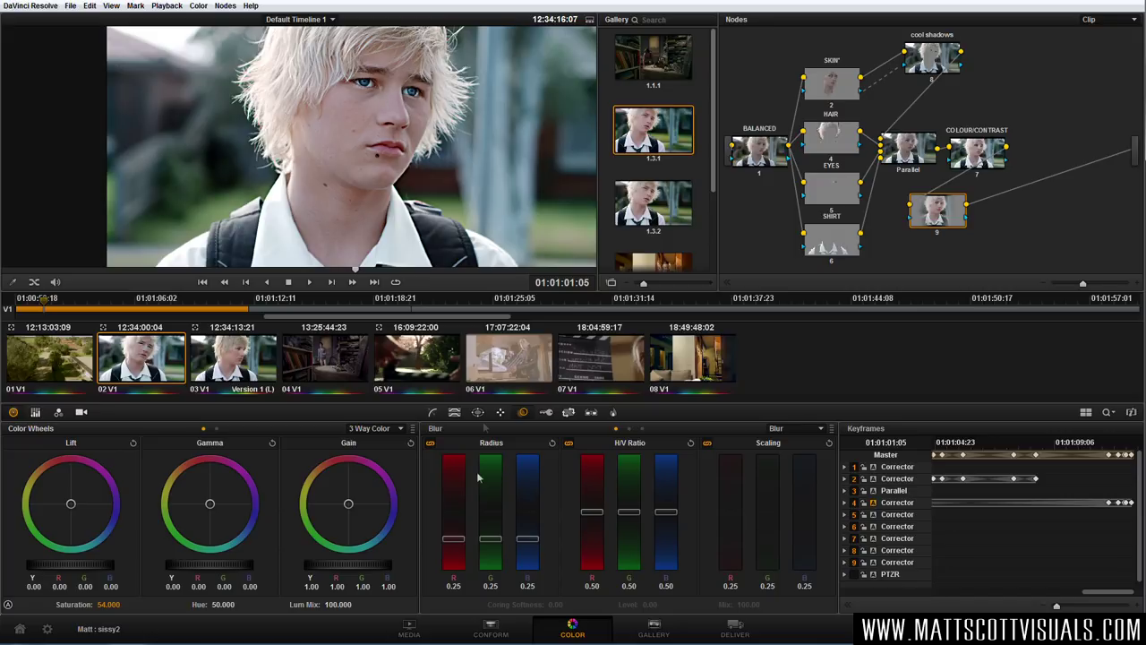
drag(528, 540, 538, 518)
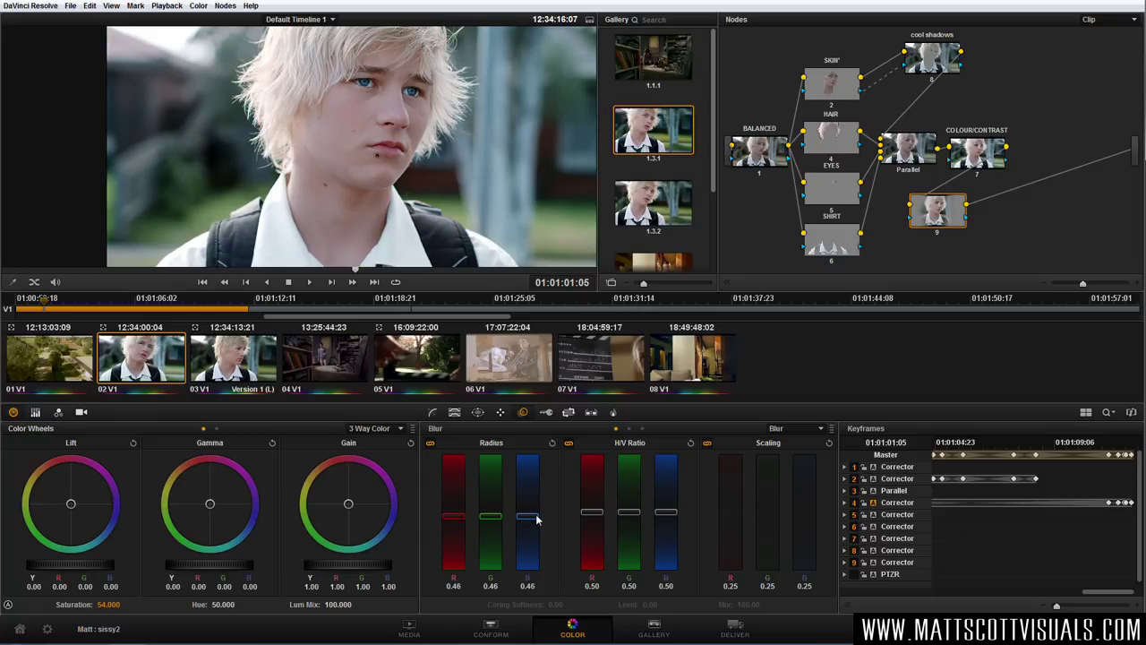
drag(537, 519, 537, 519)
scroll(387, 158, down, 2)
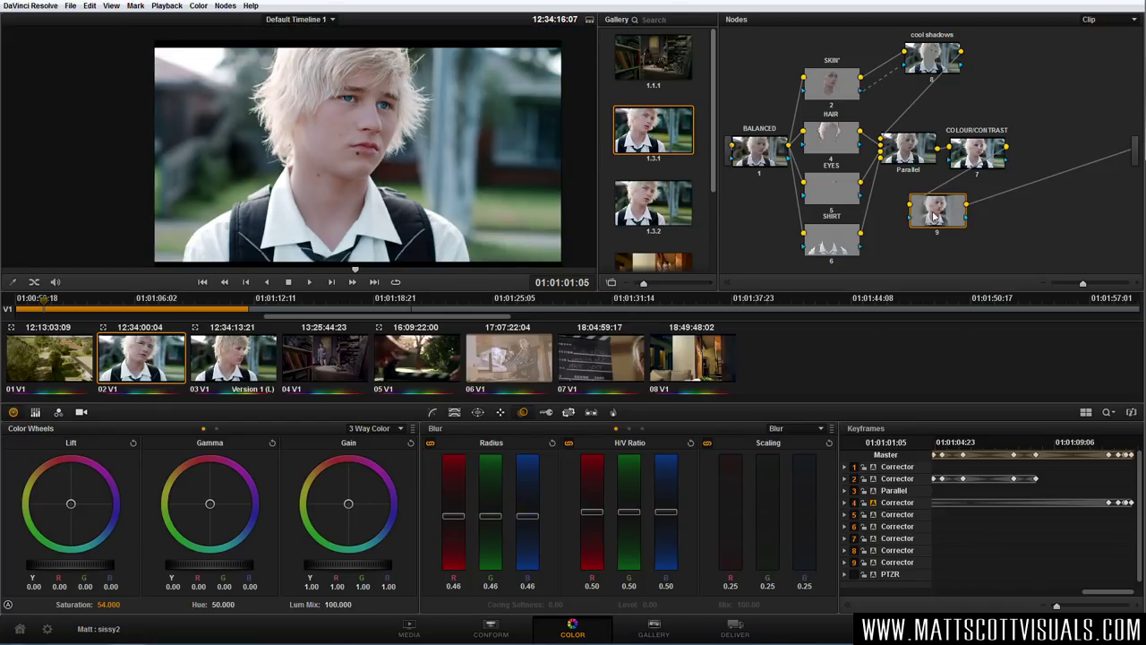
Step: Toggle highlight mode on and off to check the face window against the graded image
key(shift+h)
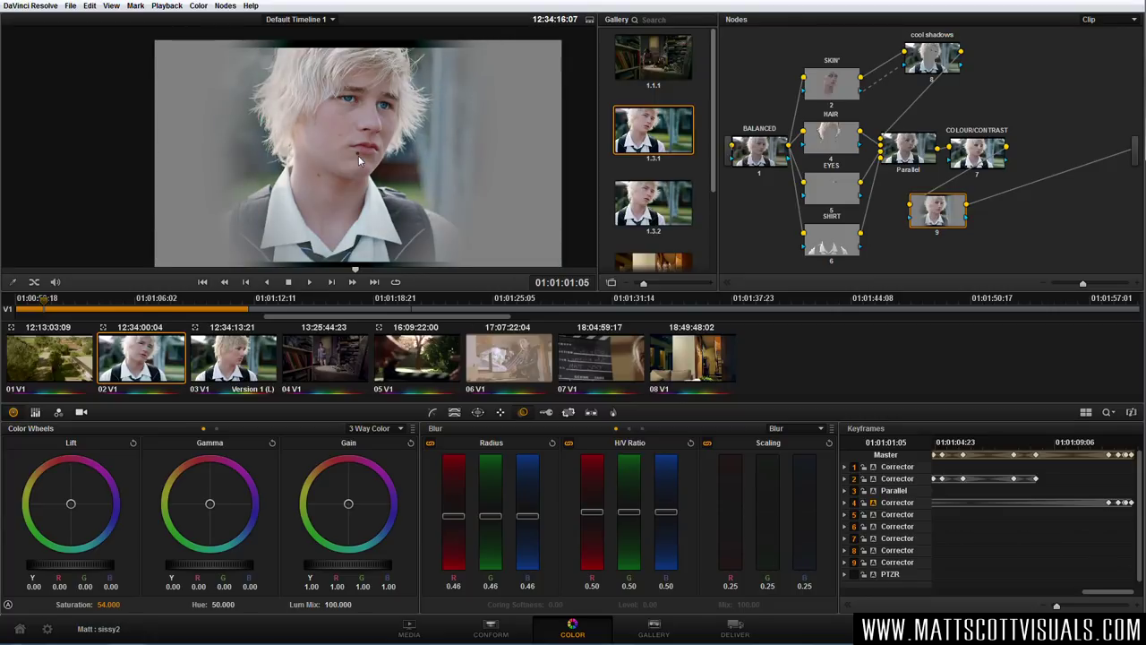
key(shift+h)
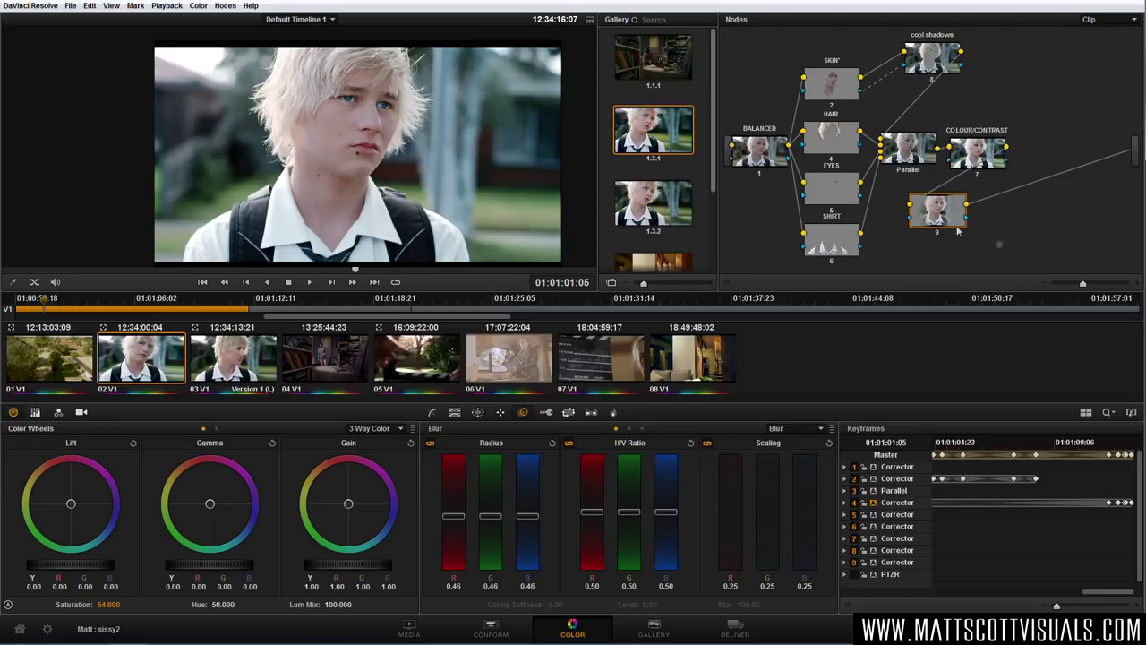
right_click(955, 217)
Step: Add outside node 10 after node 9, pull its luminance curve down, and raise blur to about 0.52
click(987, 234)
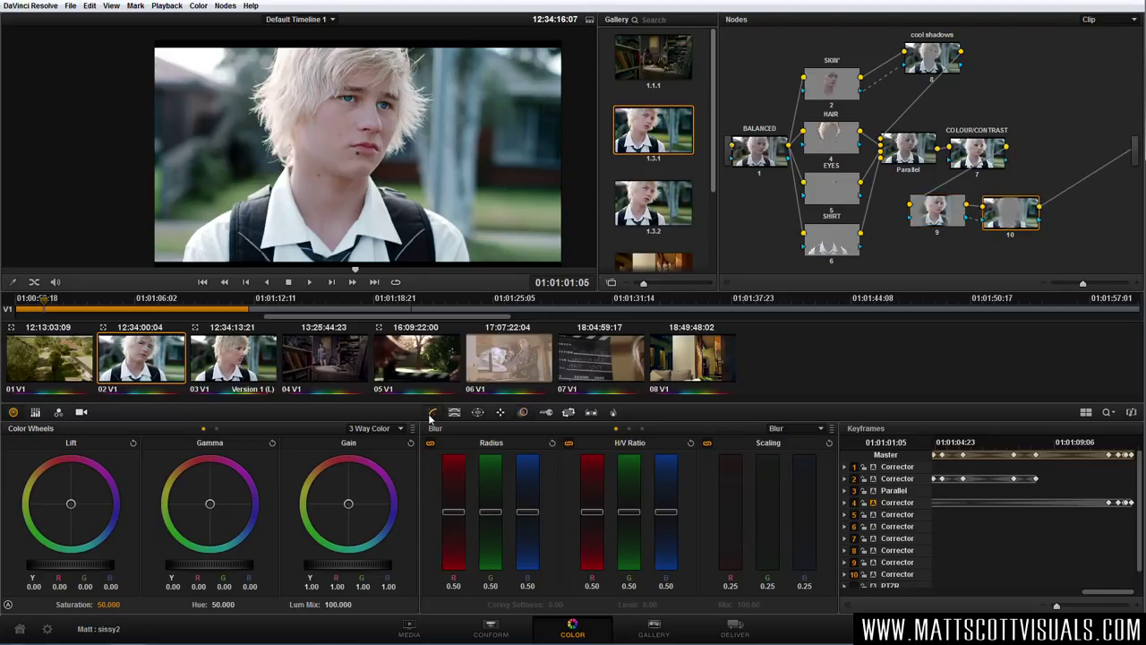
click(433, 412)
click(454, 528)
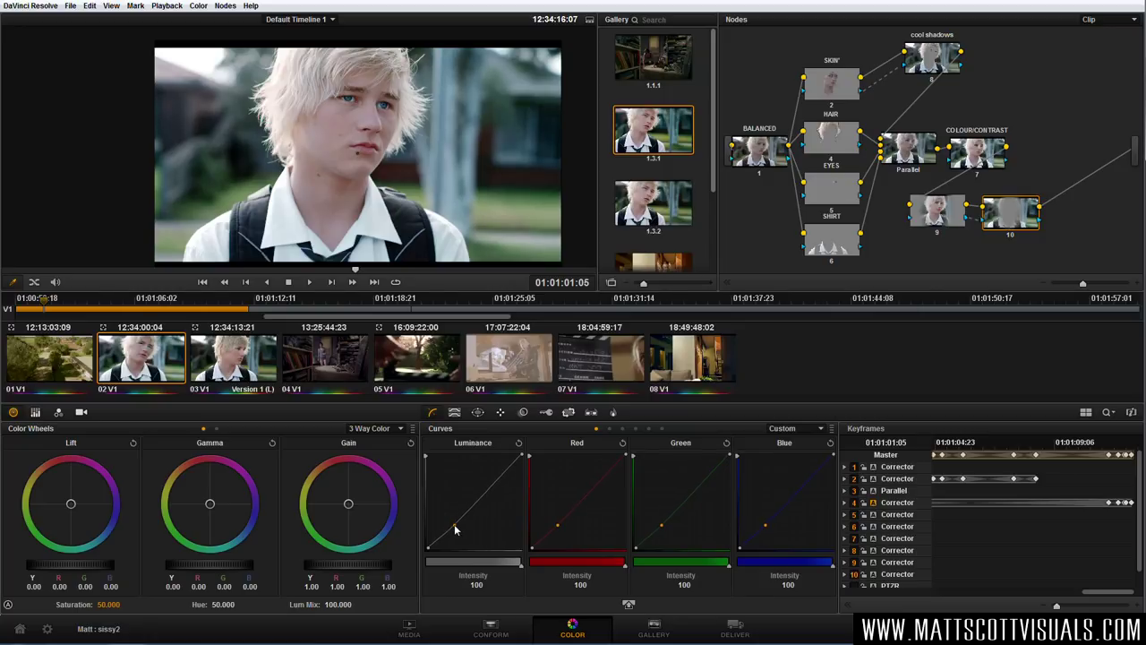
drag(455, 528, 474, 516)
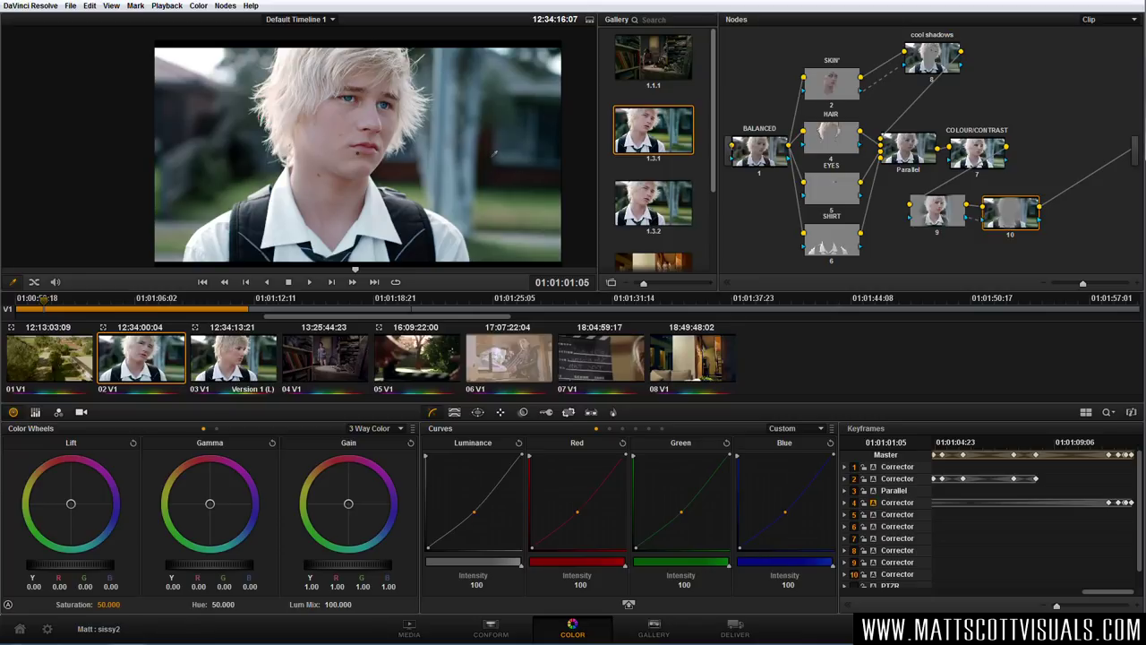
click(524, 413)
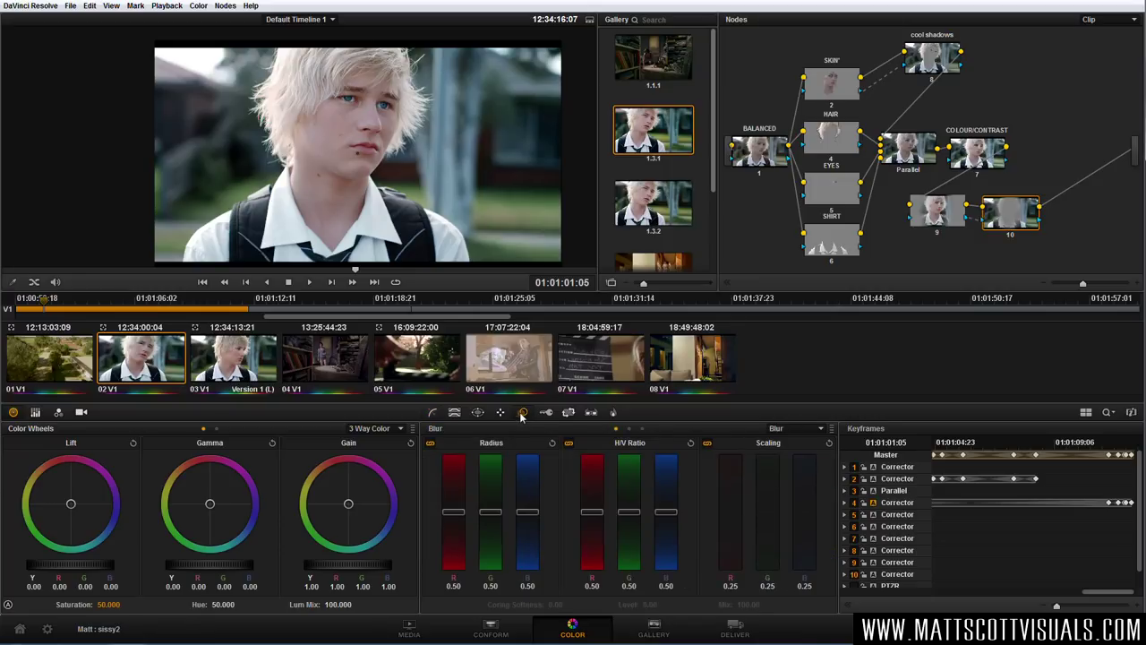
drag(527, 511, 533, 512)
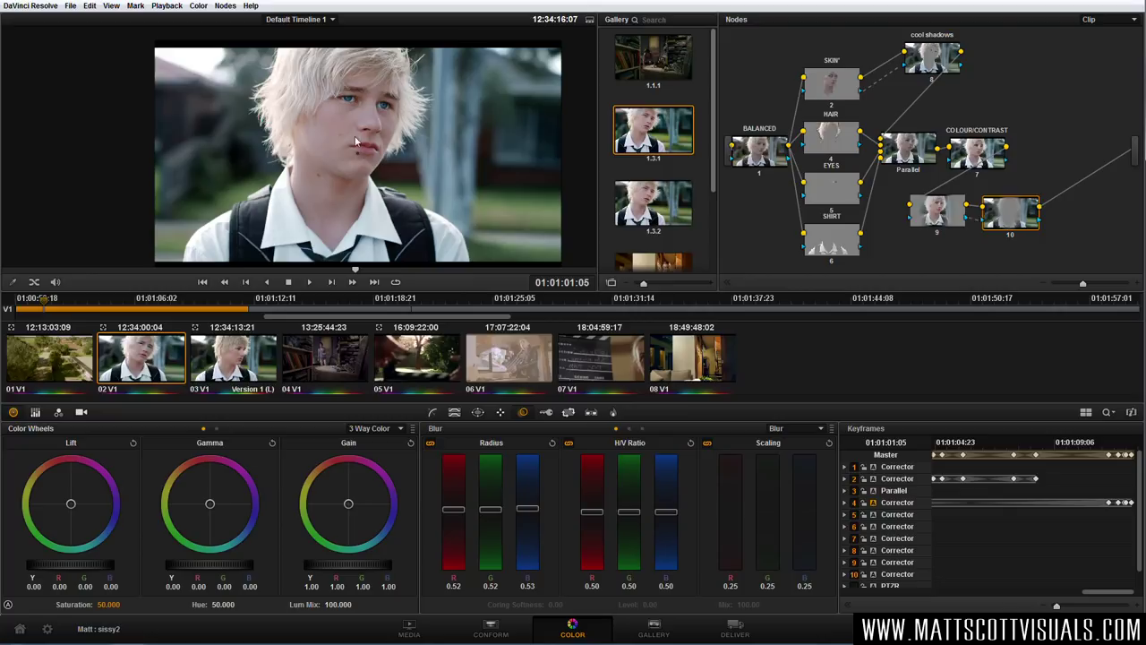
click(942, 217)
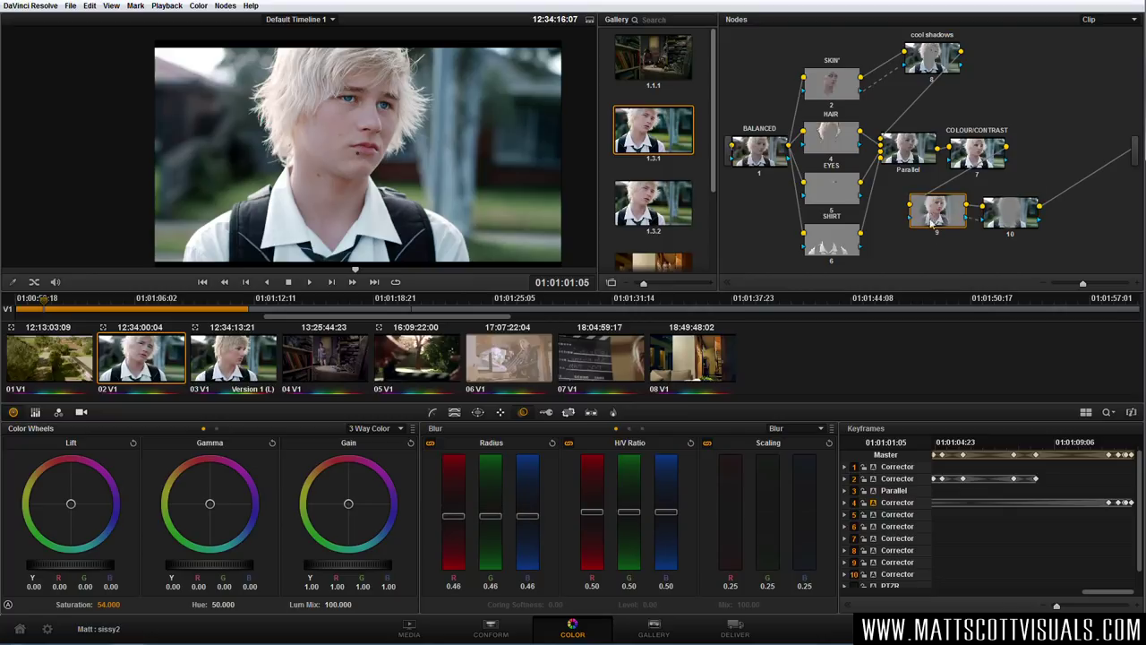
Step: Track node 9's oval face window forward through the clip, then return to the earlier frame
click(477, 411)
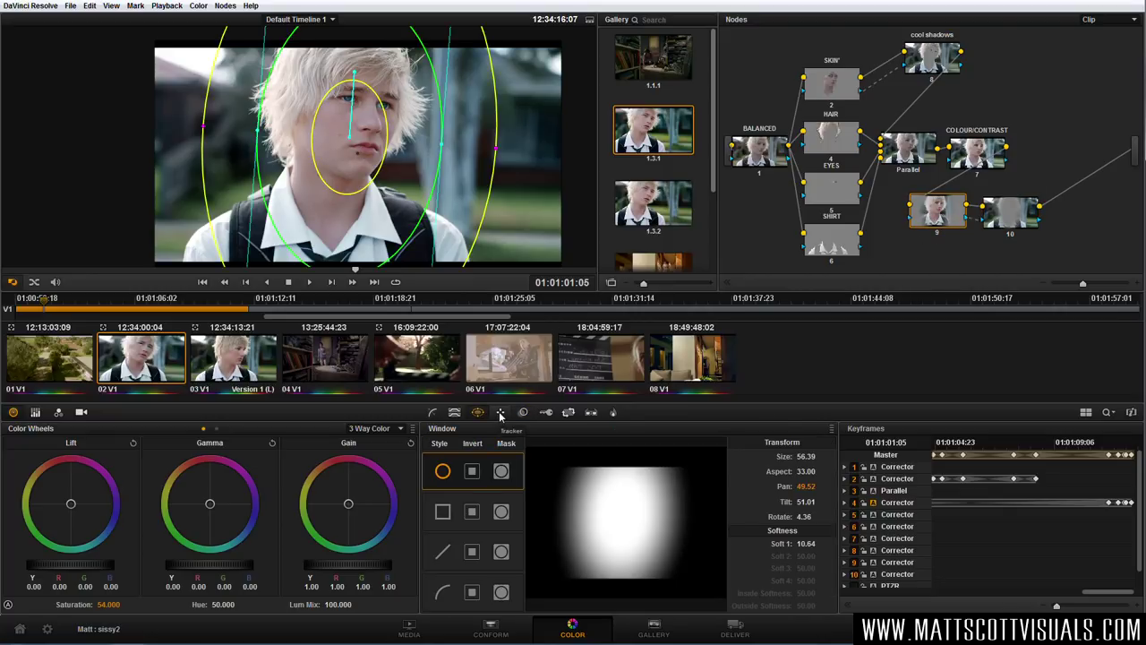
click(500, 412)
click(504, 494)
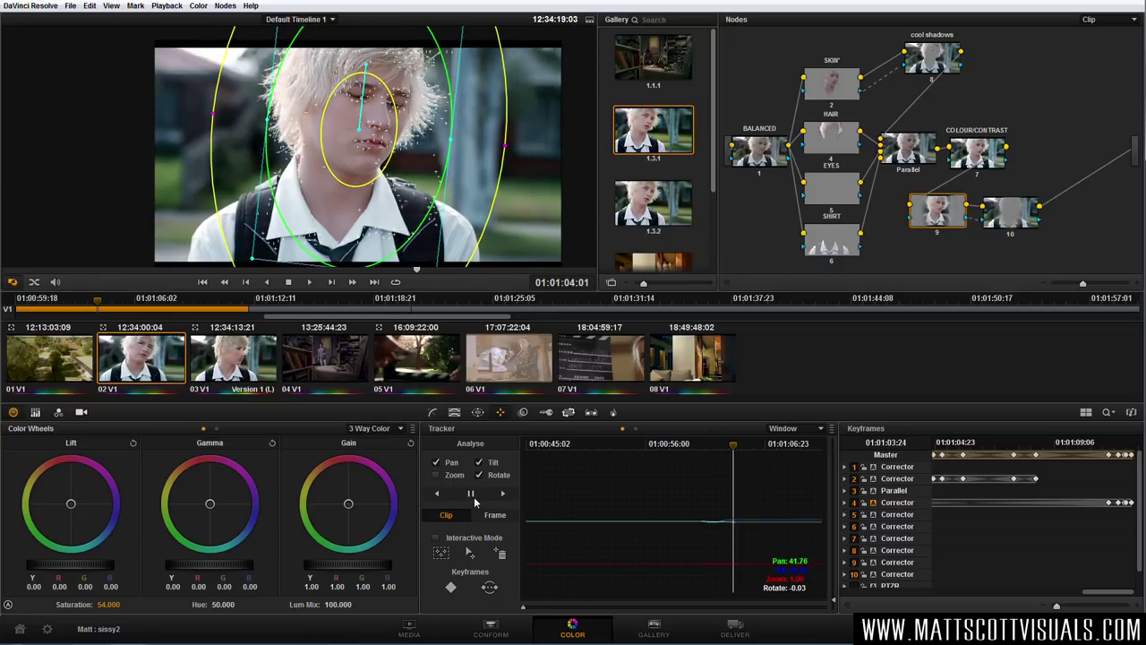
click(472, 495)
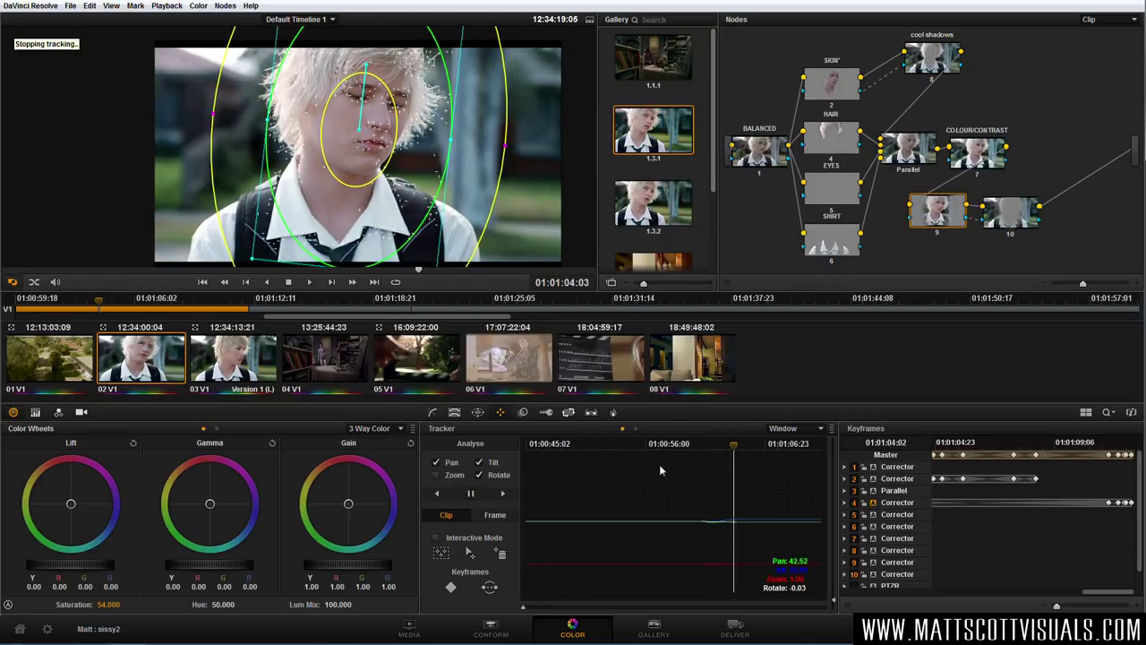
click(721, 449)
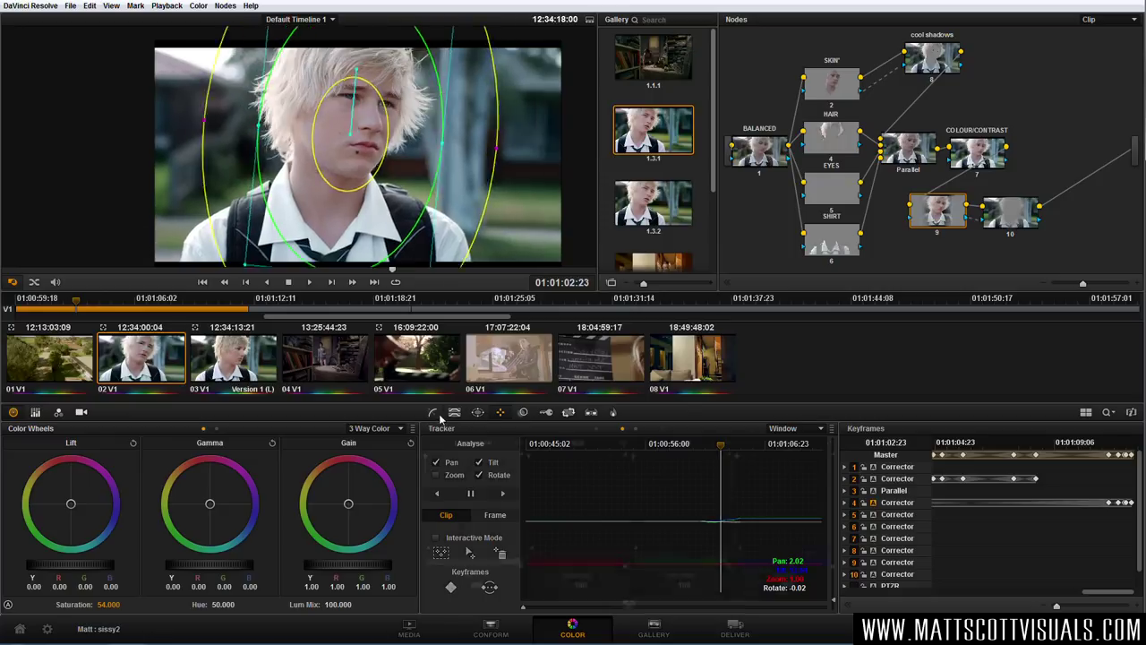
Step: Drag nodes 10 and 9 to the right in the Nodes panel
click(433, 413)
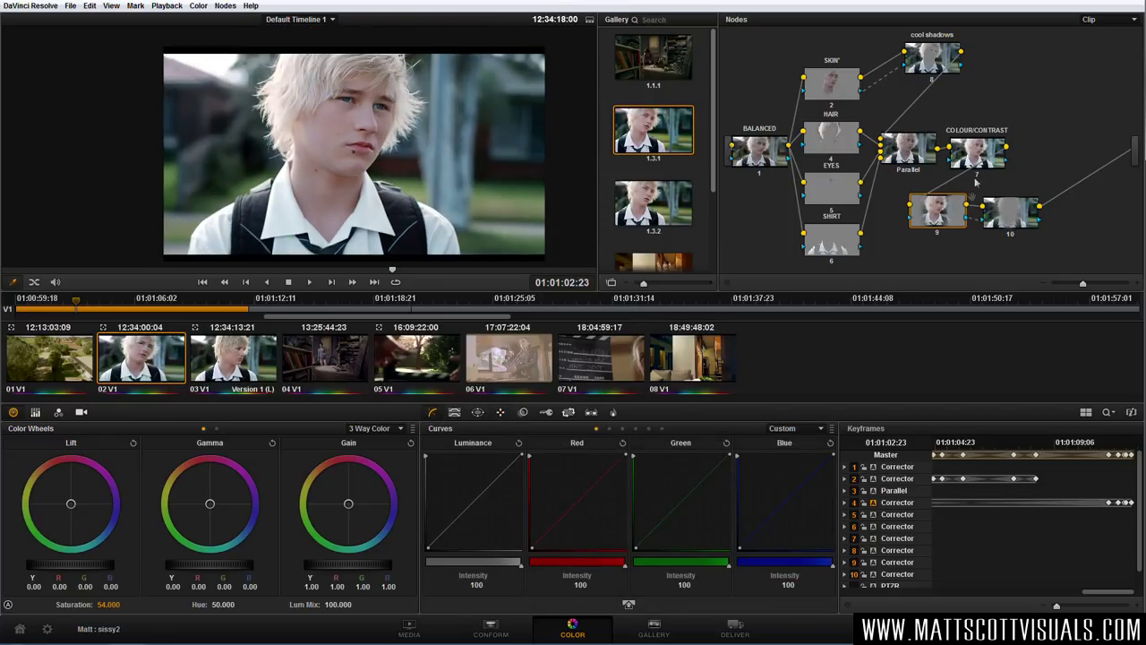
drag(1010, 220, 1041, 221)
drag(958, 224, 1005, 238)
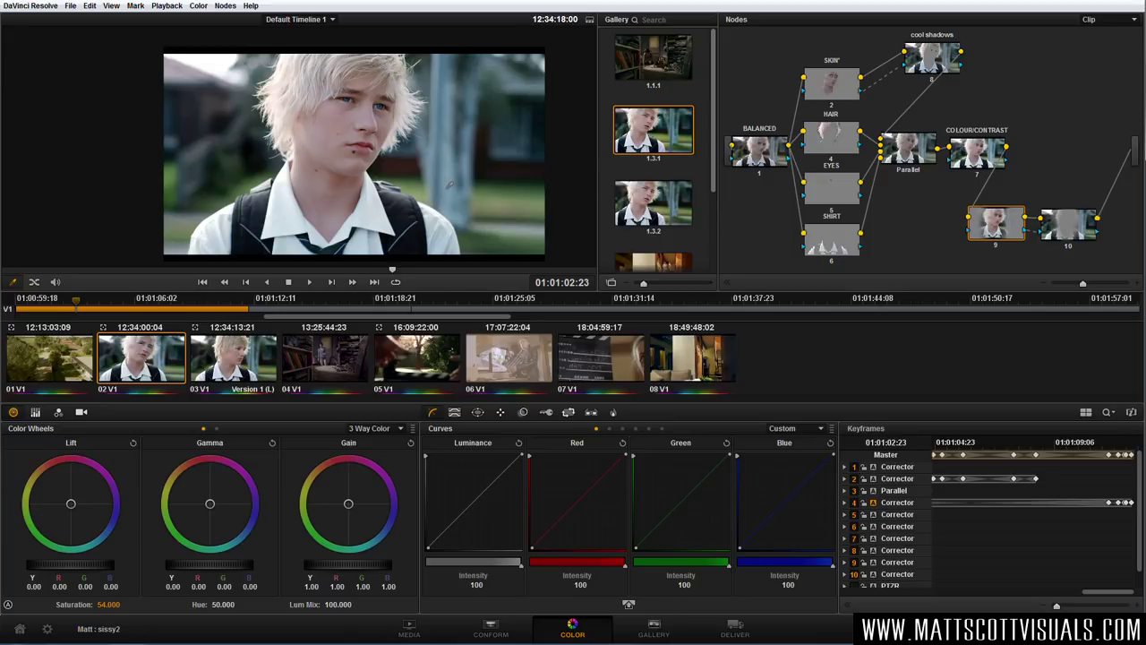
Step: Bypass the grade to compare against the original image, then restore it
click(455, 413)
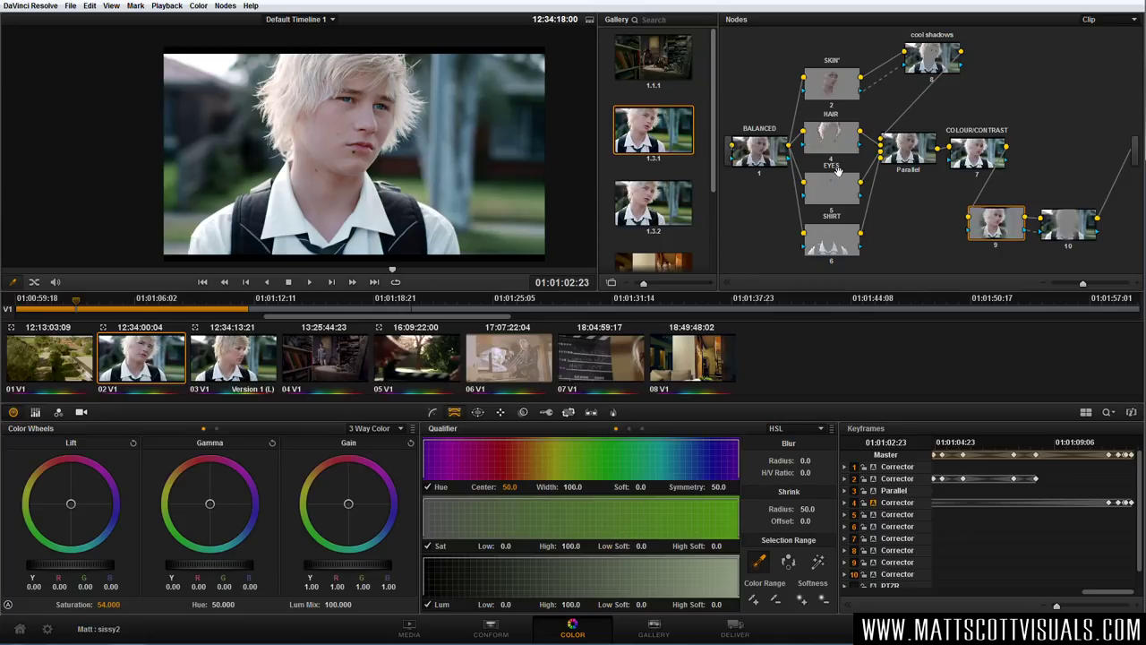
mouse_move(842, 162)
key(alt+d)
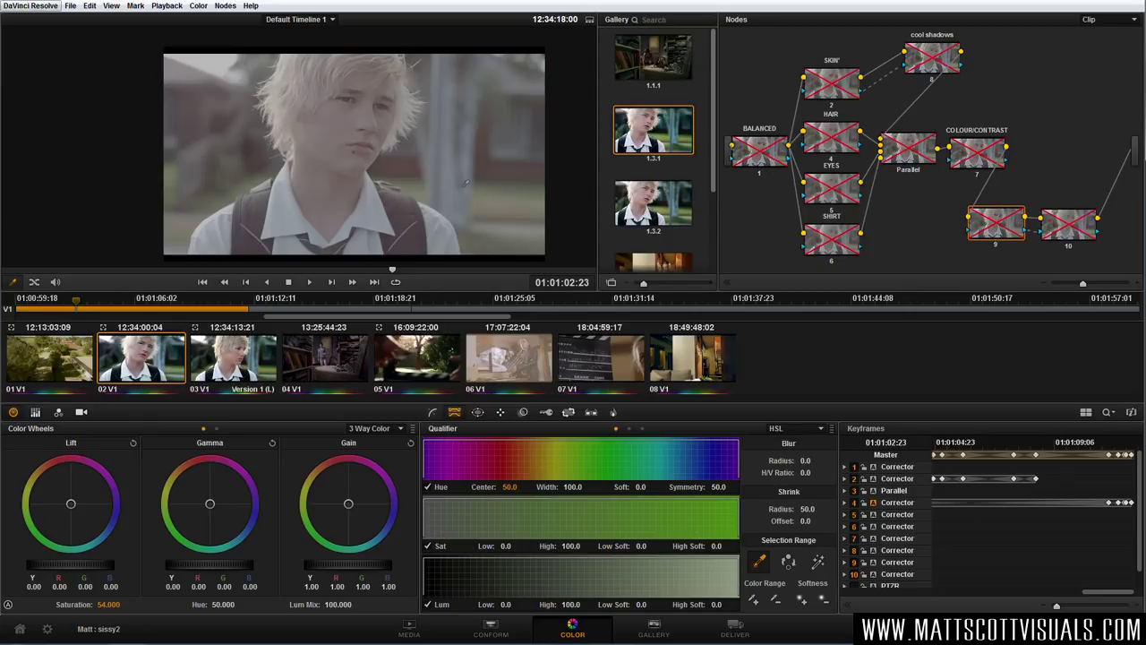
key(shift+d)
key(shift+d)
key(shift+d)
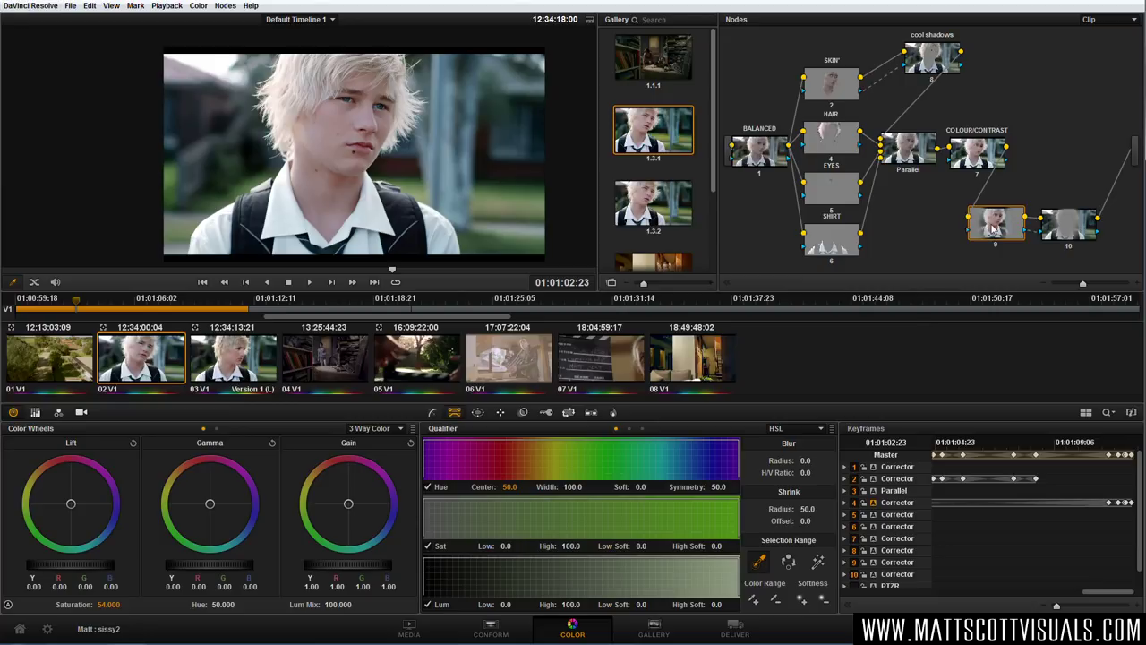
Step: Reshape node 9's oval window narrower and shorter around the boy
mouse_move(979, 236)
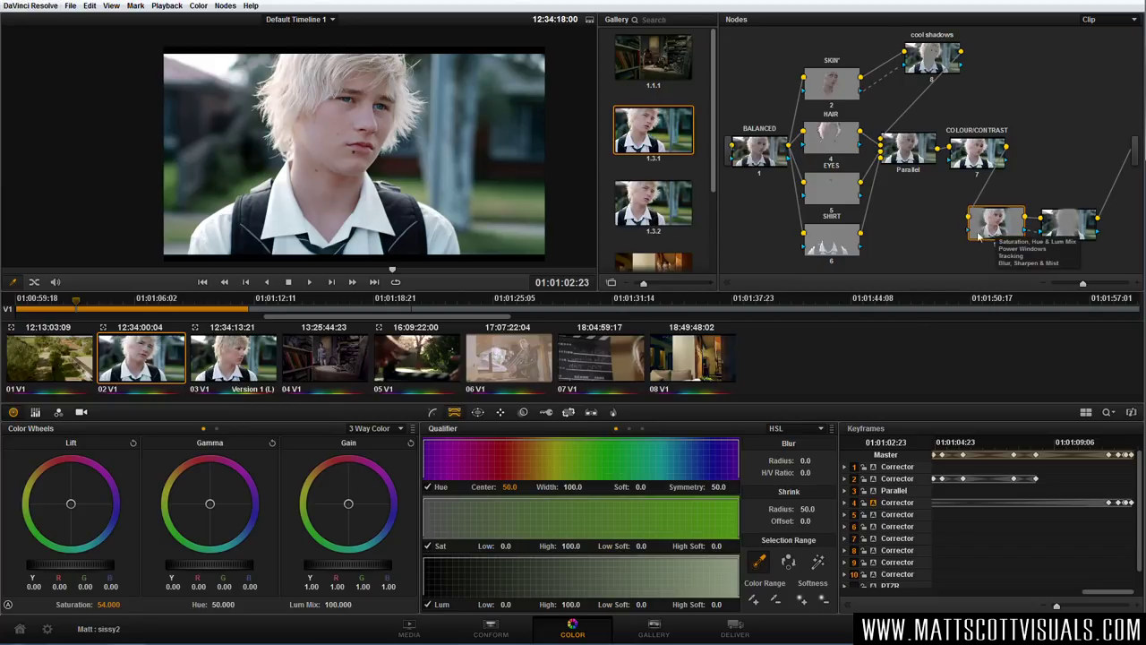
click(479, 413)
drag(433, 150, 419, 146)
drag(337, 266, 335, 245)
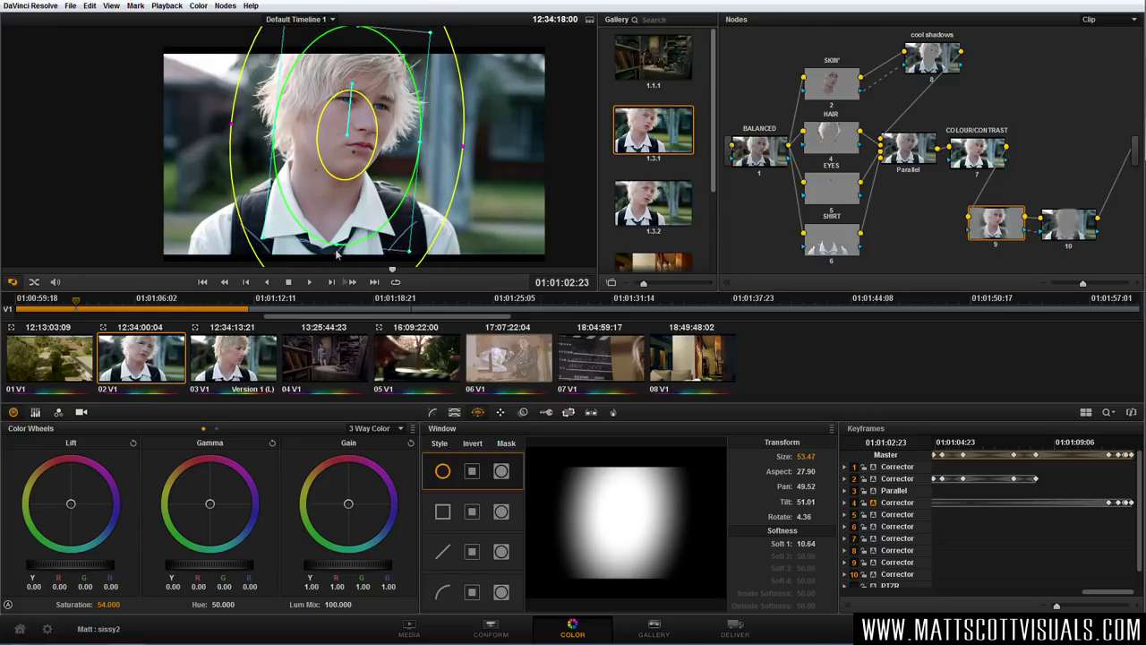
mouse_move(362, 567)
mouse_down()
mouse_move(340, 567)
mouse_move(383, 569)
mouse_up()
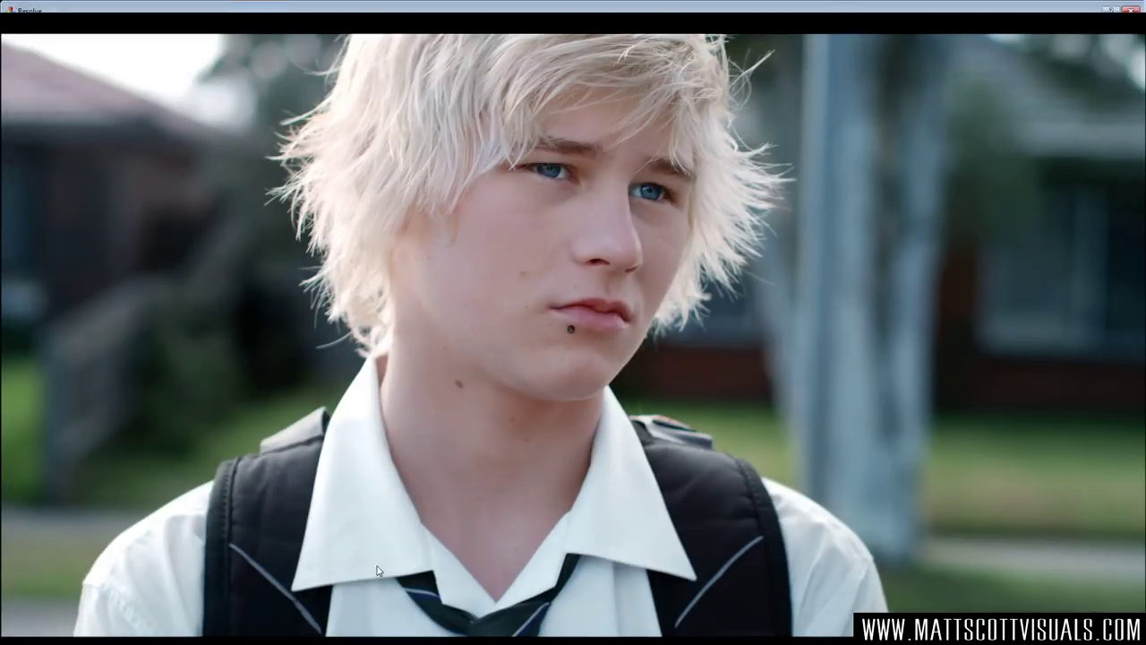
Step: Play the graded close-up full screen, then exit full-screen playback
key(ctrl+f)
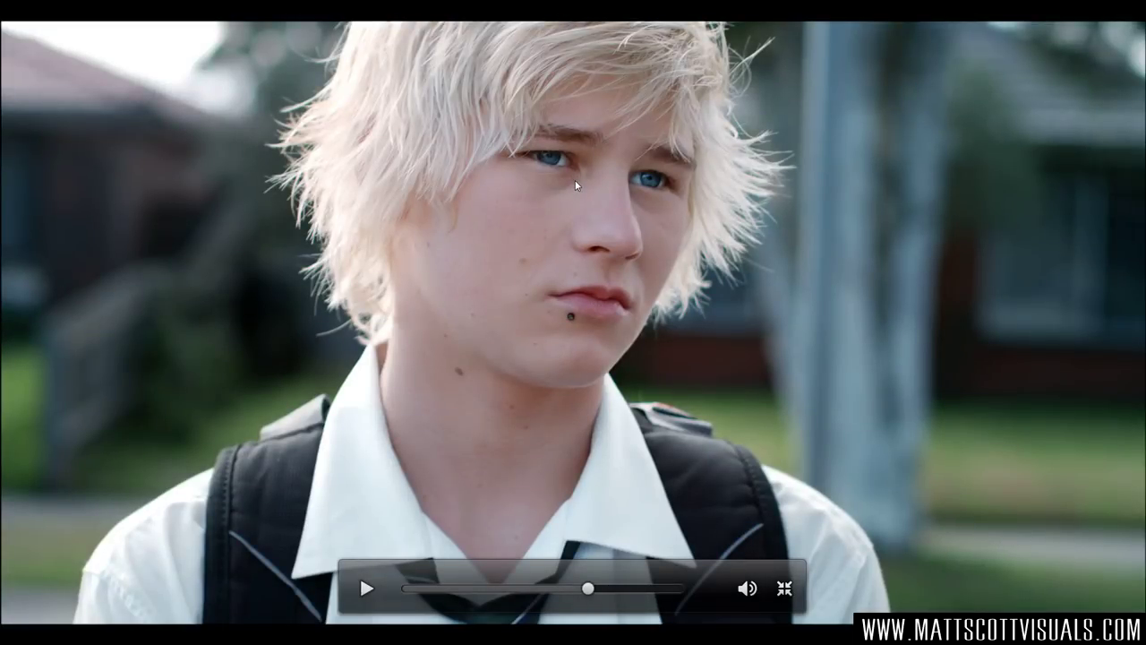
key(Escape)
key(alt+Tab)
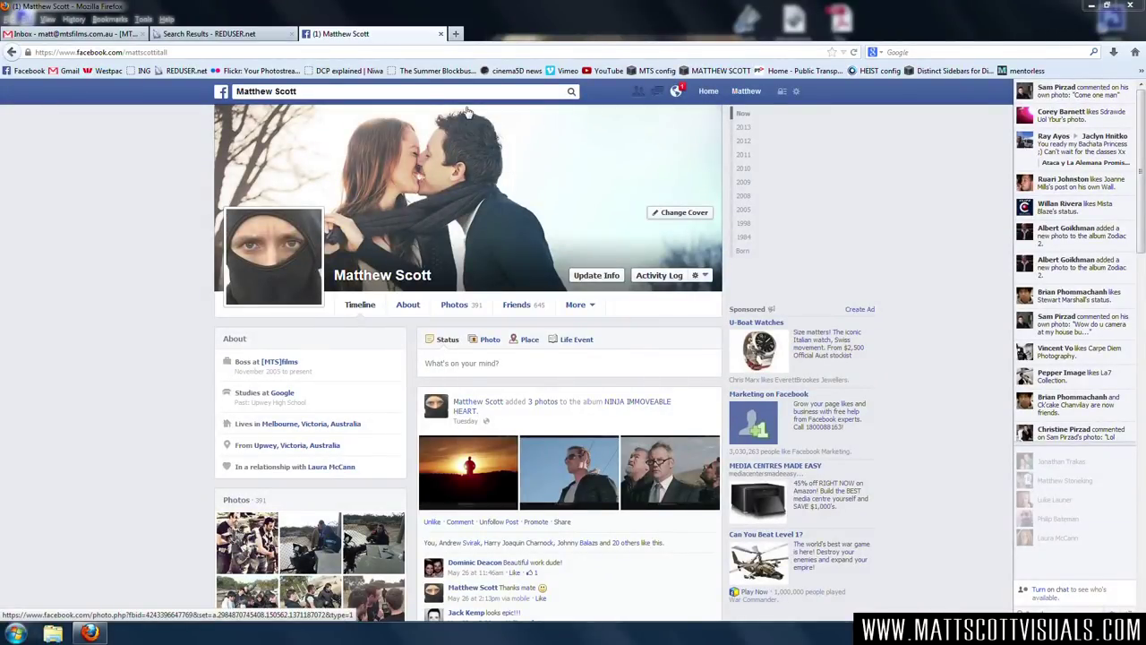
Step: Search for 'sissy boy (short film)' and open the Sissy Boy (Short Film) page
click(422, 92)
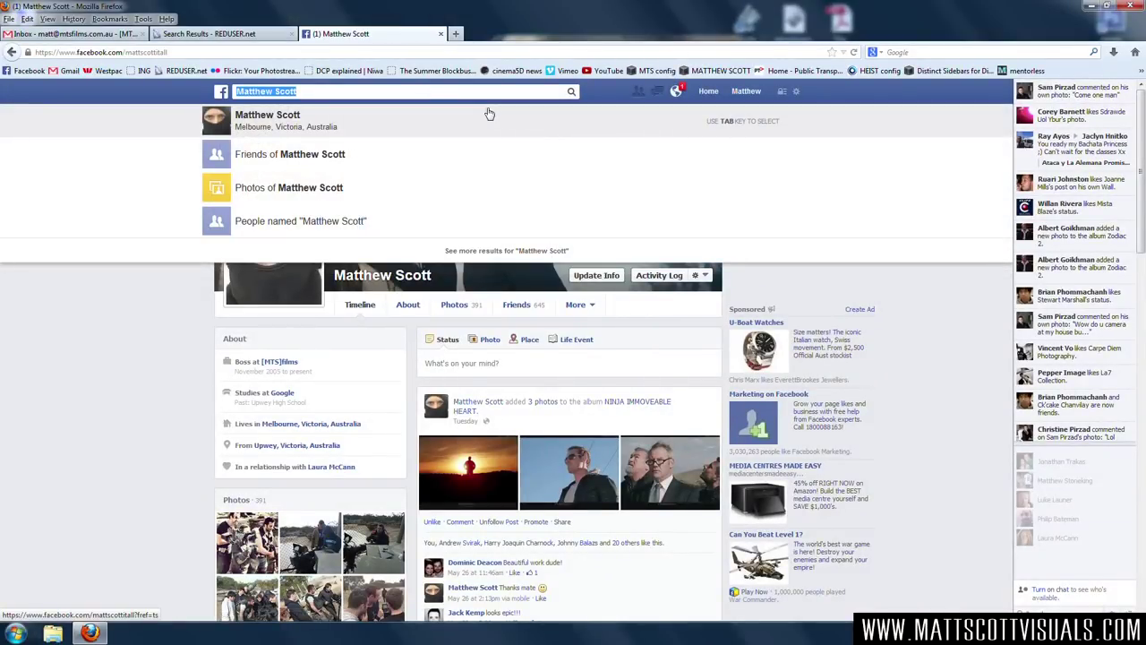
text(sissy boy)
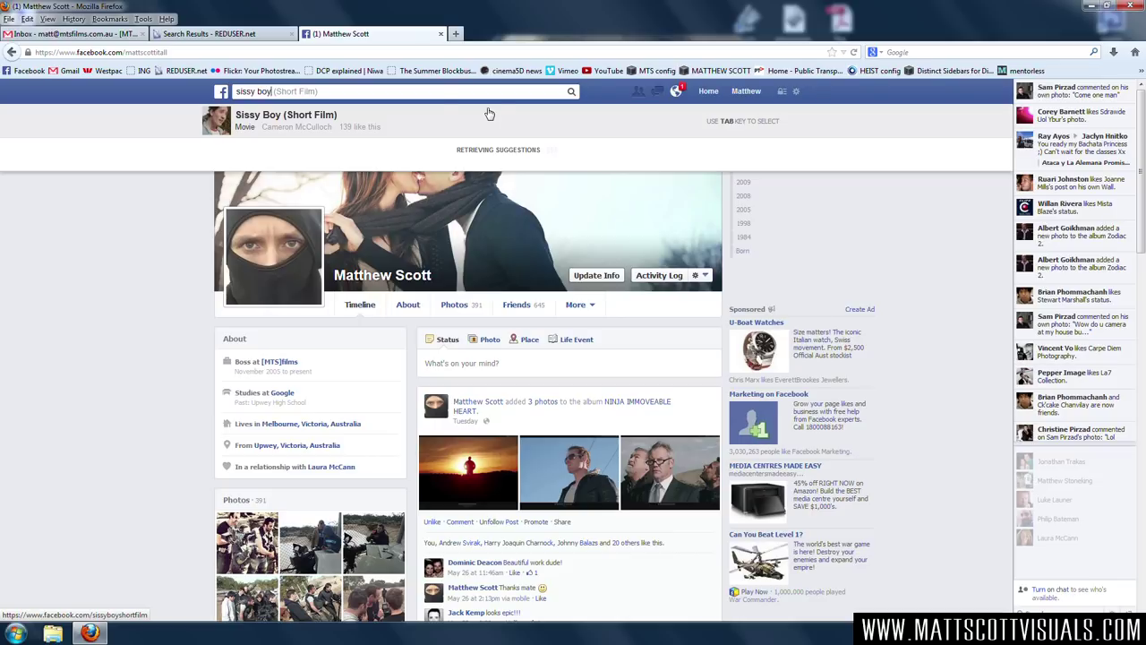
text( ()
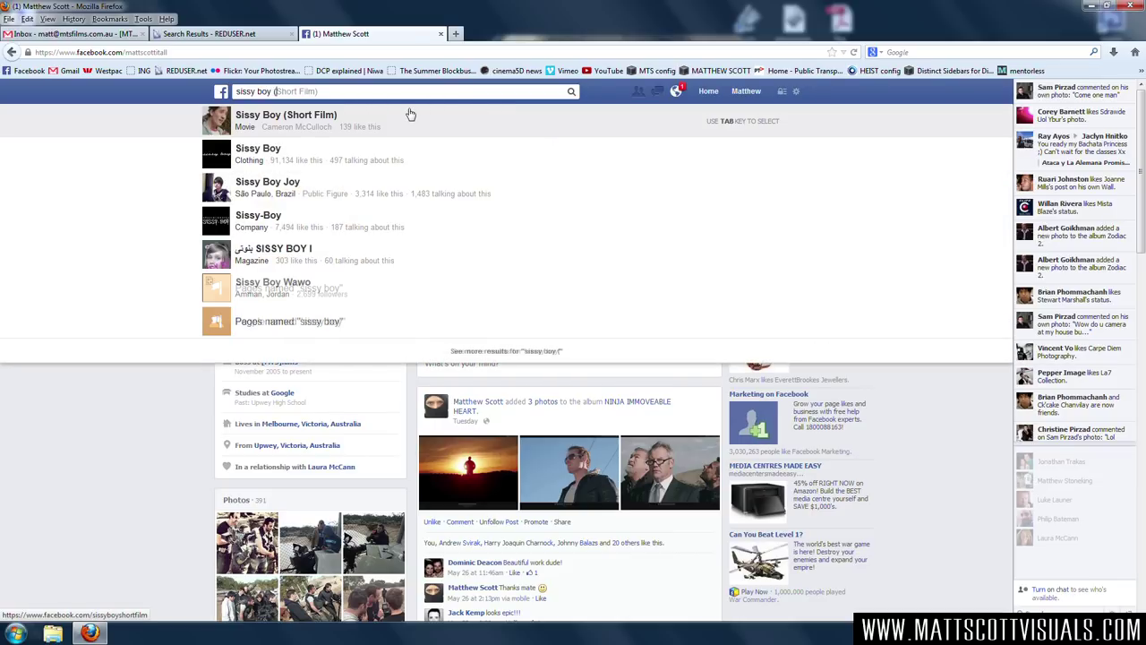
text(short film_+)
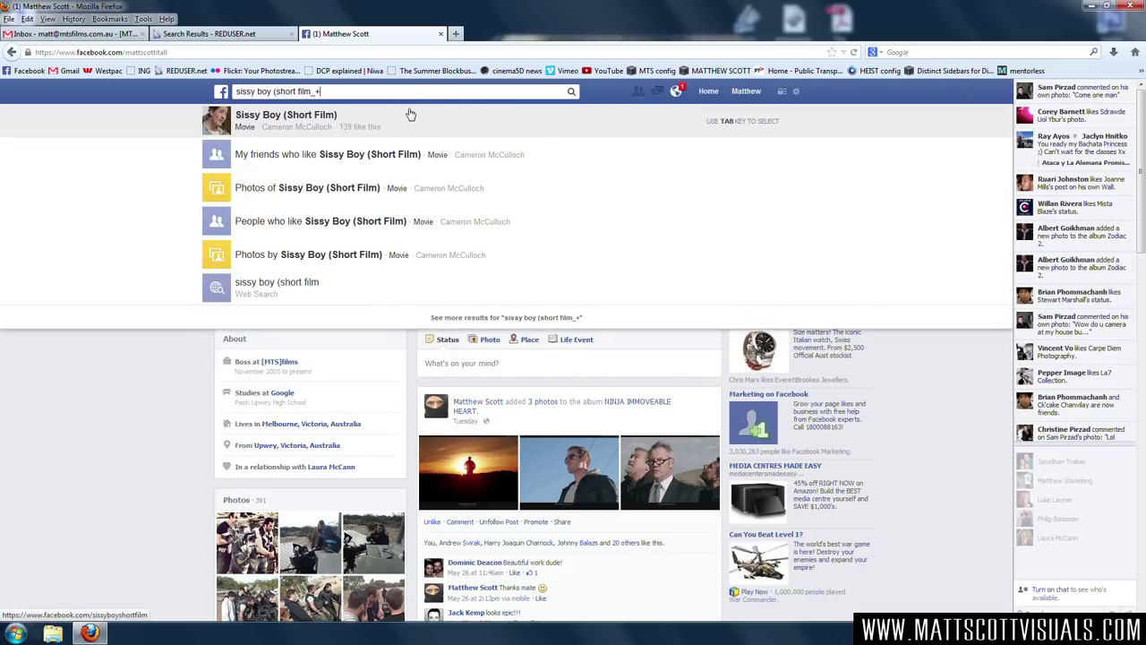
click(333, 130)
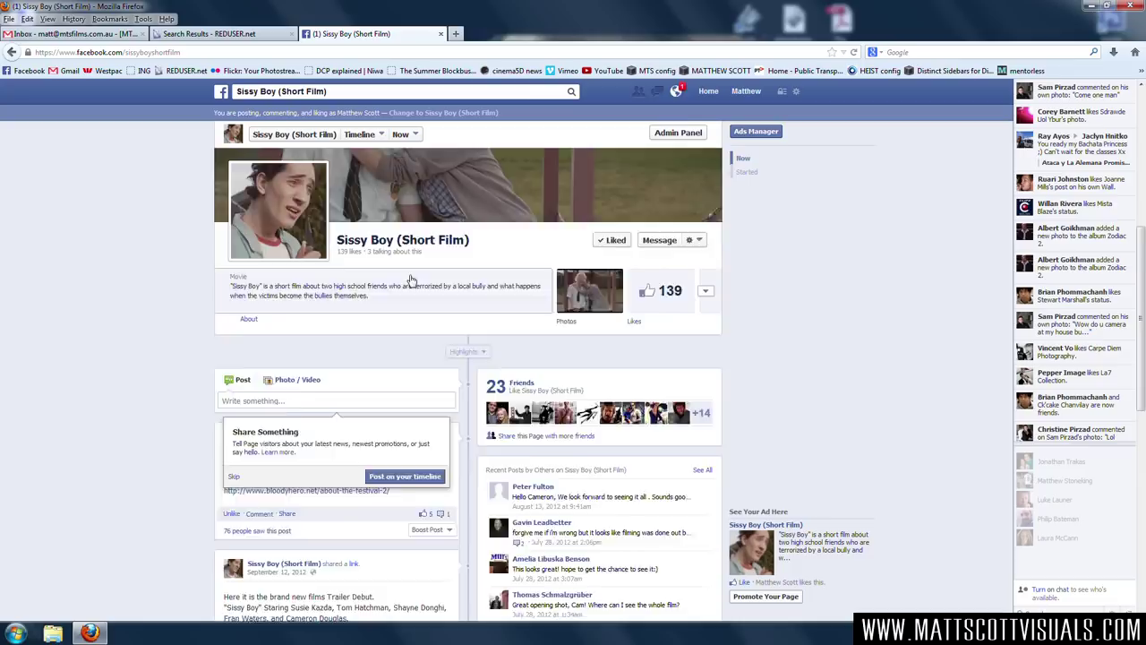
Step: Scroll through the page's admin panel, post reach figures and timeline
scroll(420, 286, up, 1)
scroll(421, 286, up, 3)
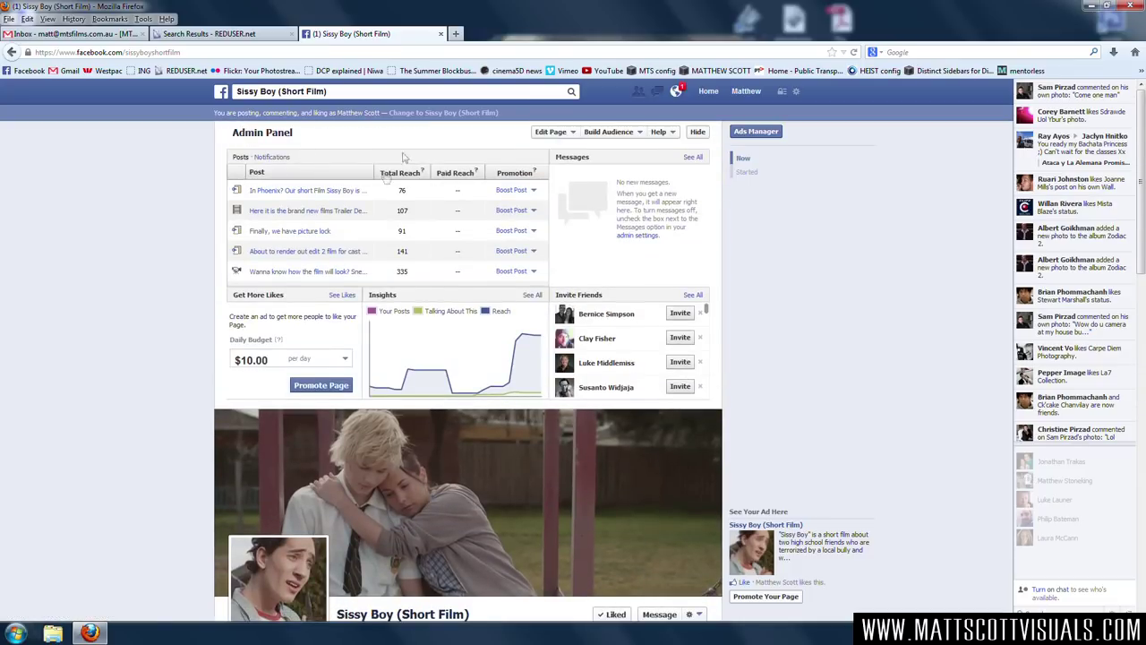
scroll(503, 478, down, 3)
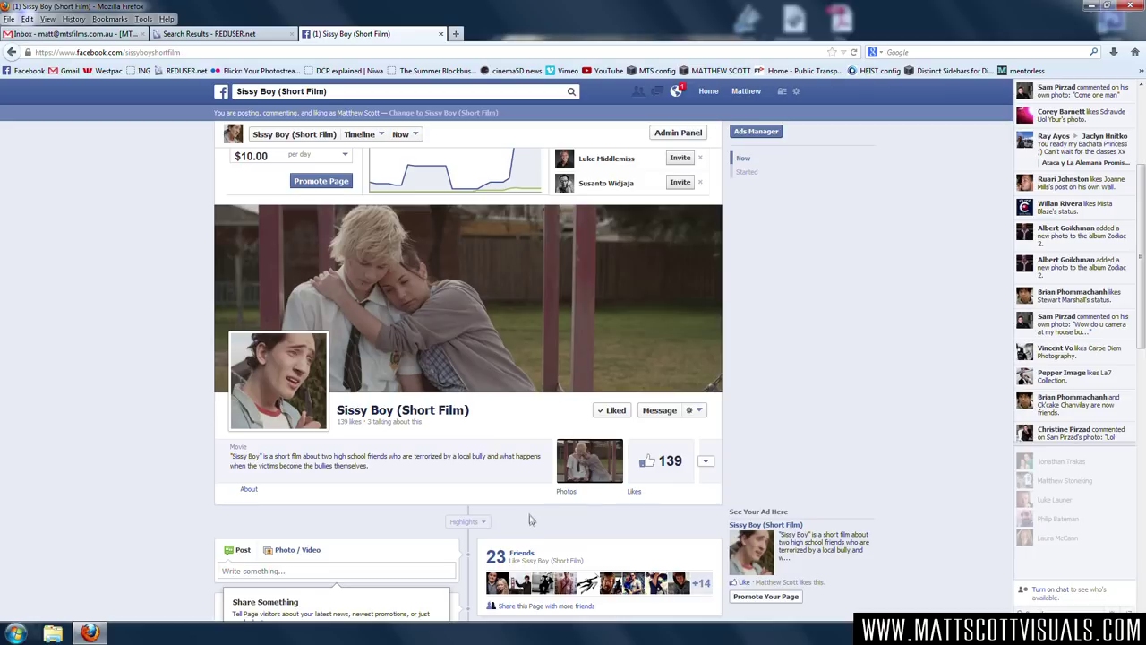
scroll(533, 522, down, 8)
scroll(535, 504, down, 2)
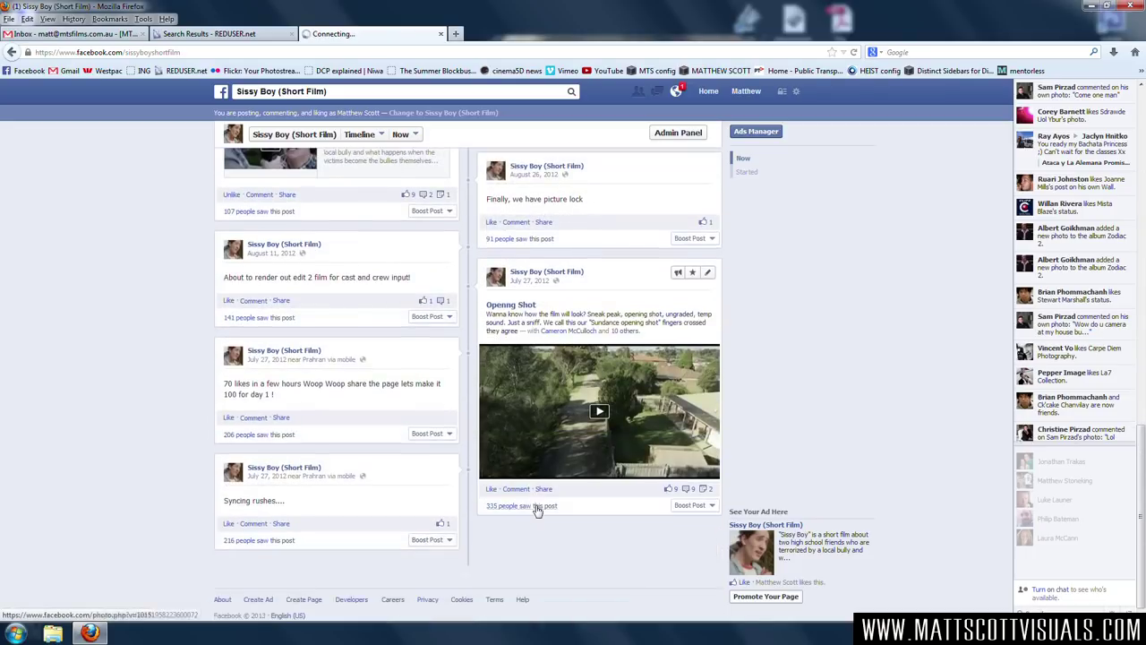
scroll(535, 501, up, 8)
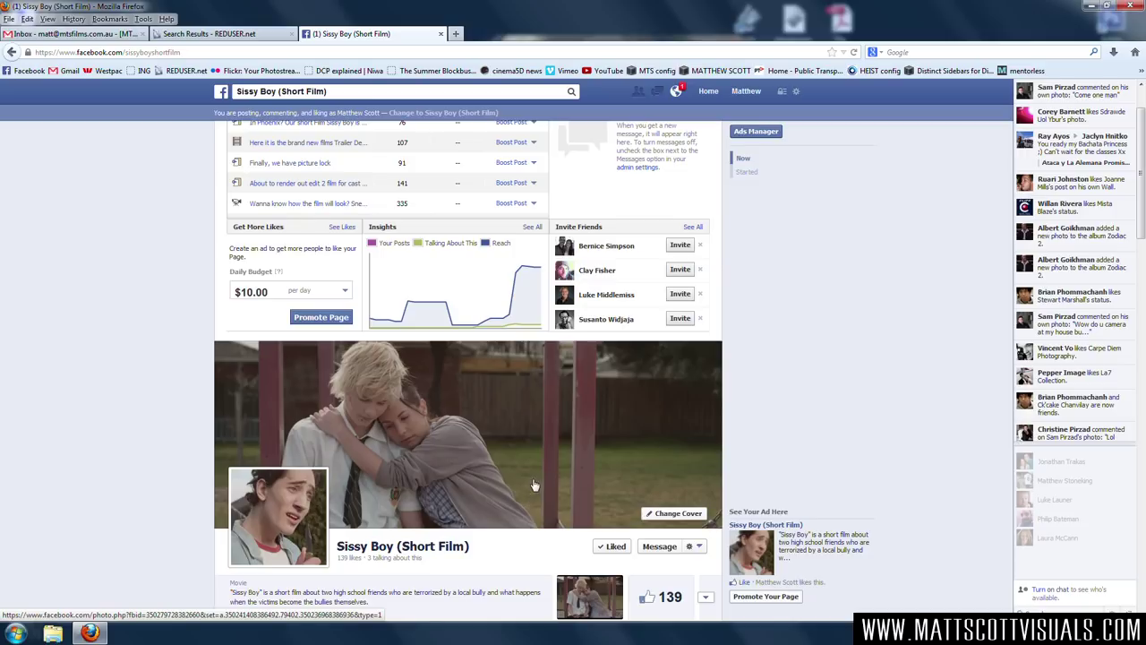
scroll(582, 251, up, 1)
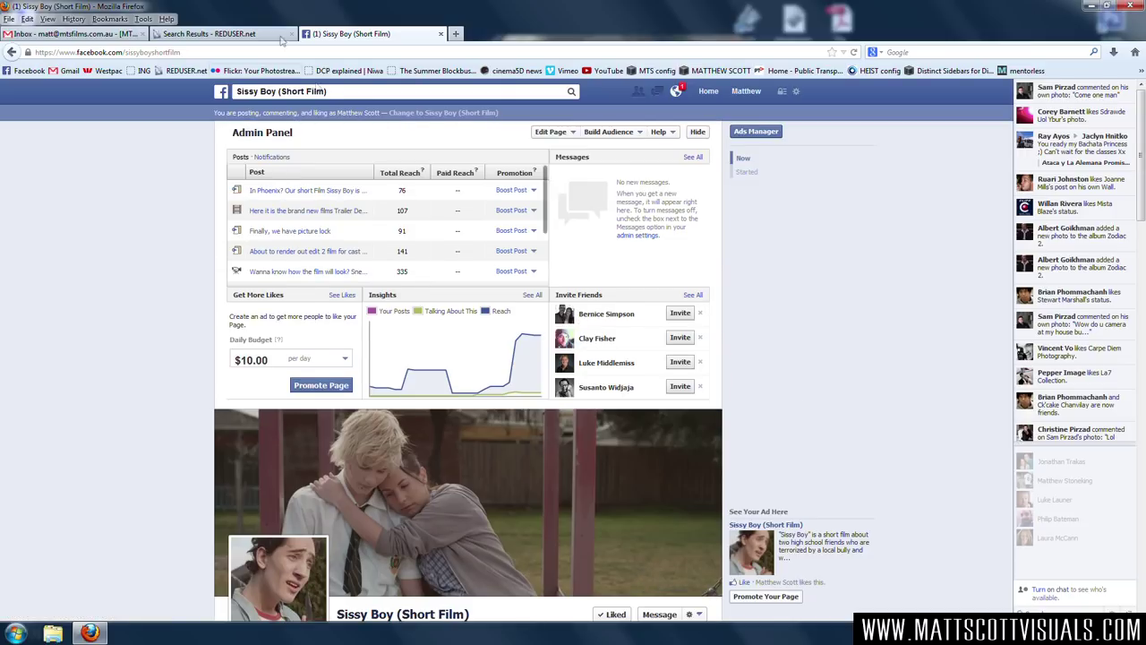
Step: Search for the group THE NINJA MOVIES and open its page
click(341, 91)
text(THE)
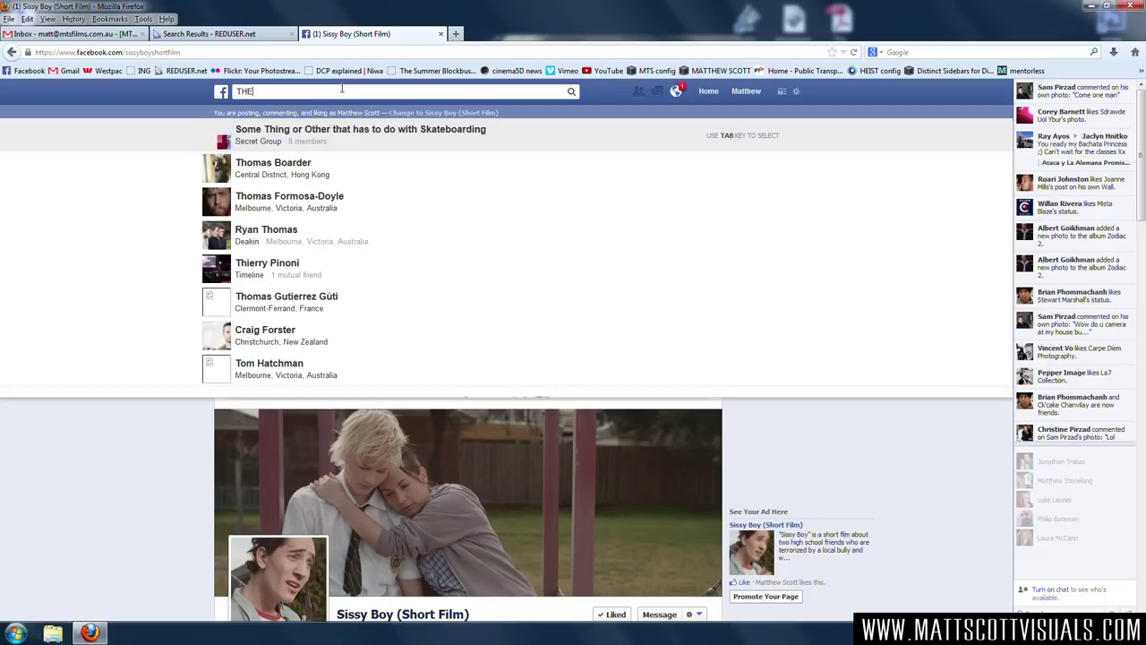
text( NINJA MO)
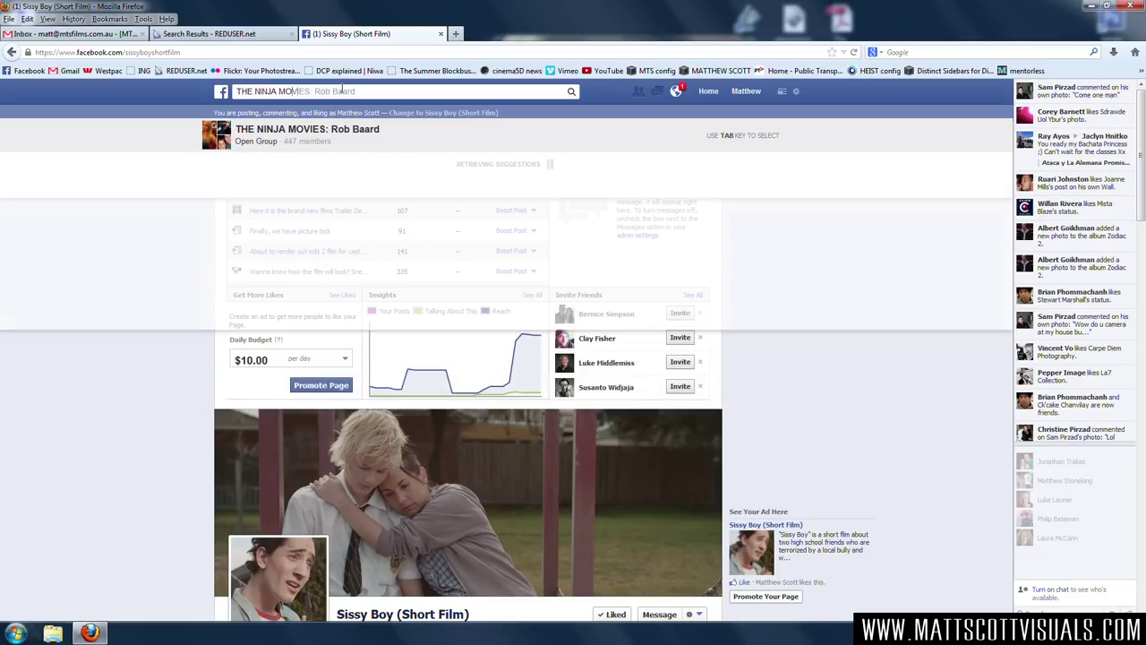
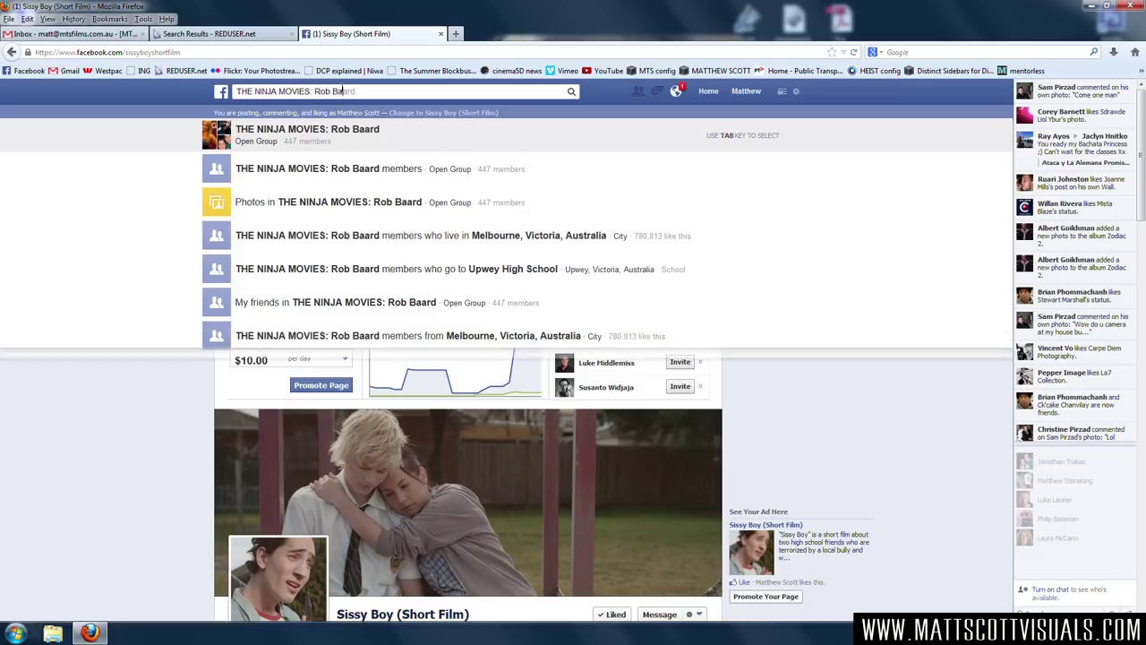
key(Return)
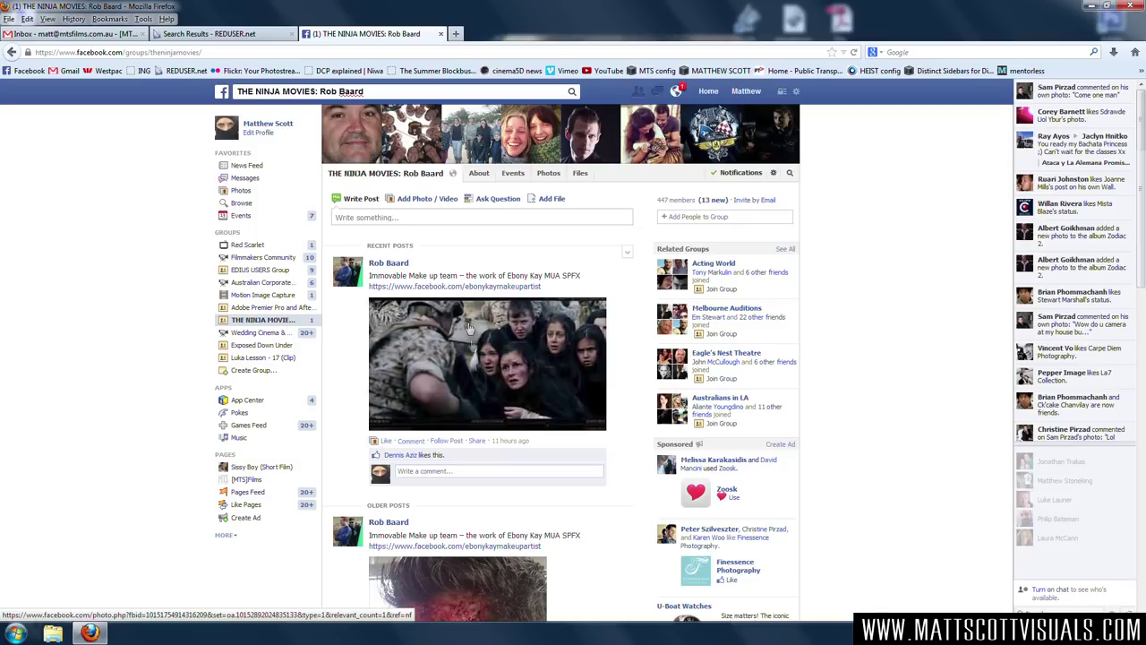
Step: Scroll down the group's feed of behind-the-scenes make-up and film photo posts
scroll(585, 405, down, 2)
scroll(585, 407, down, 3)
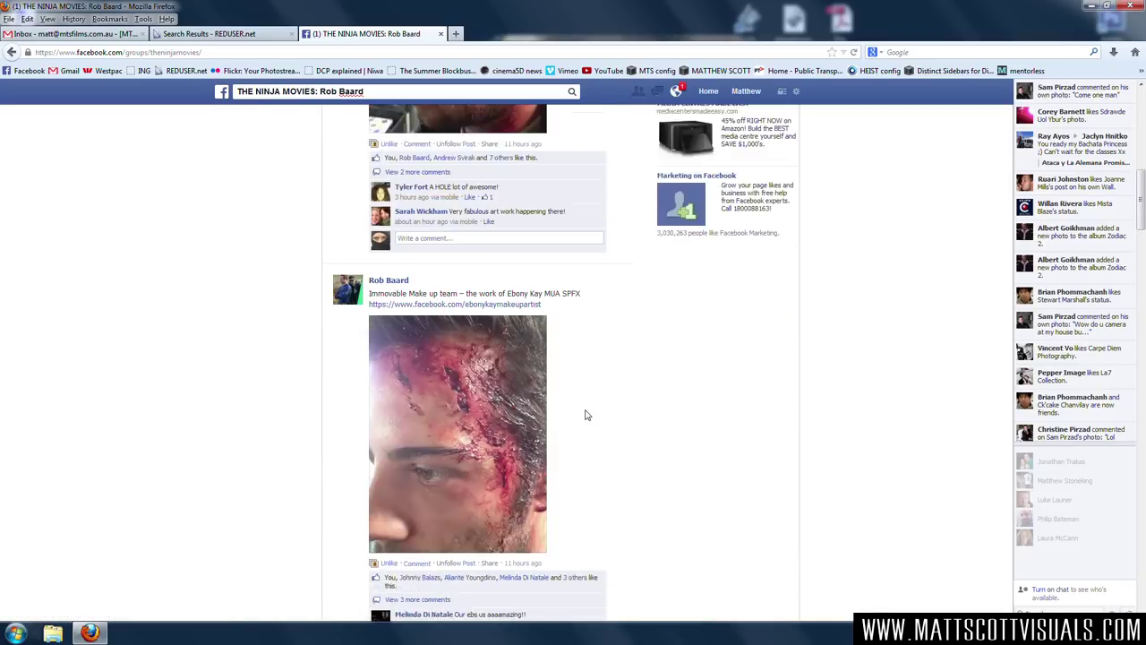
scroll(584, 410, up, 4)
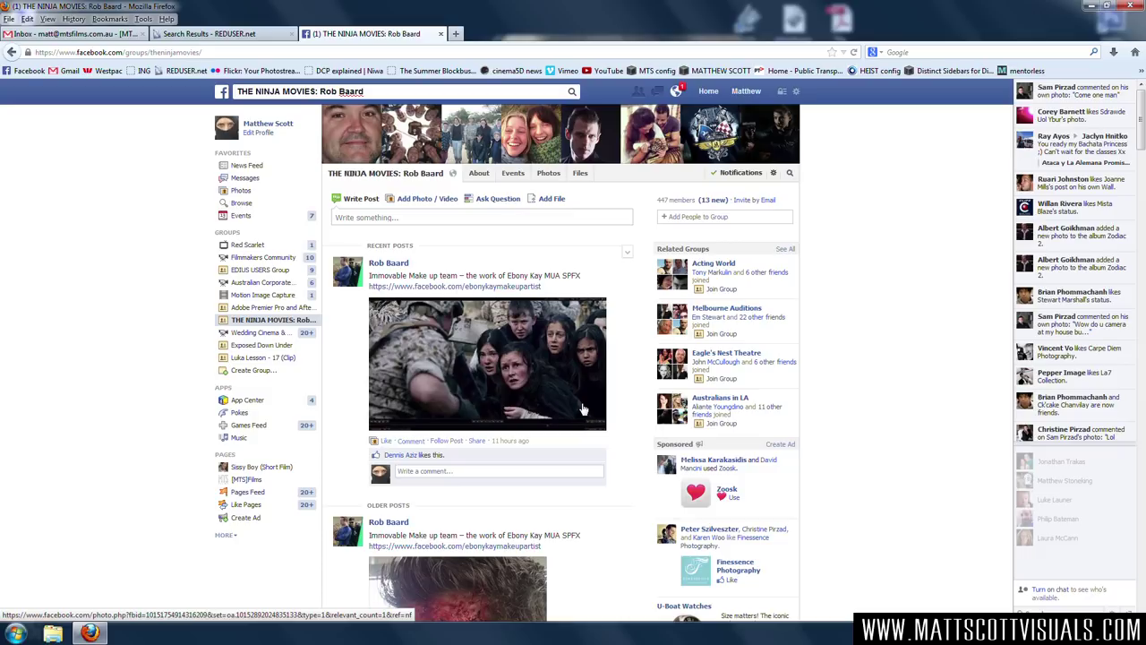
scroll(564, 417, down, 4)
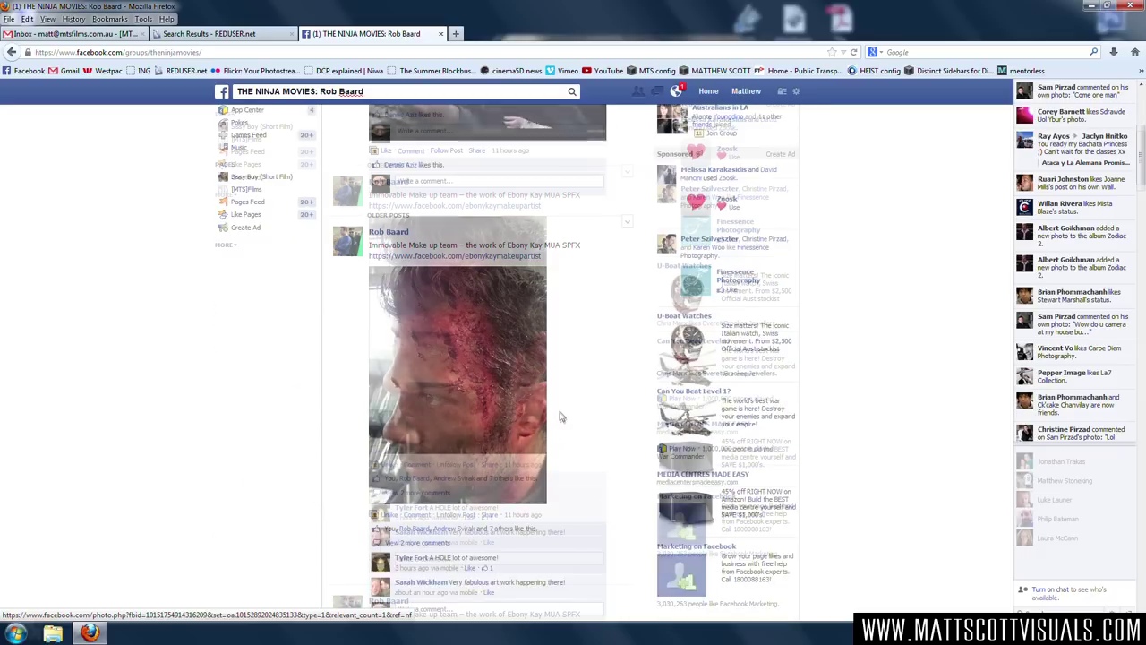
scroll(564, 419, down, 15)
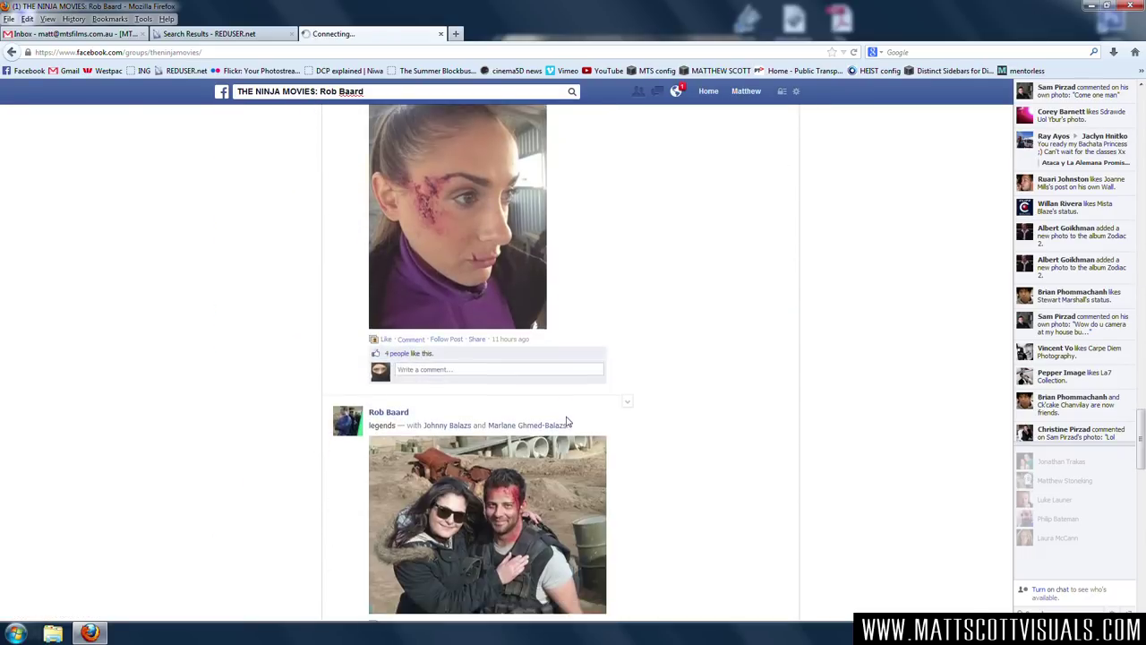
scroll(566, 420, down, 20)
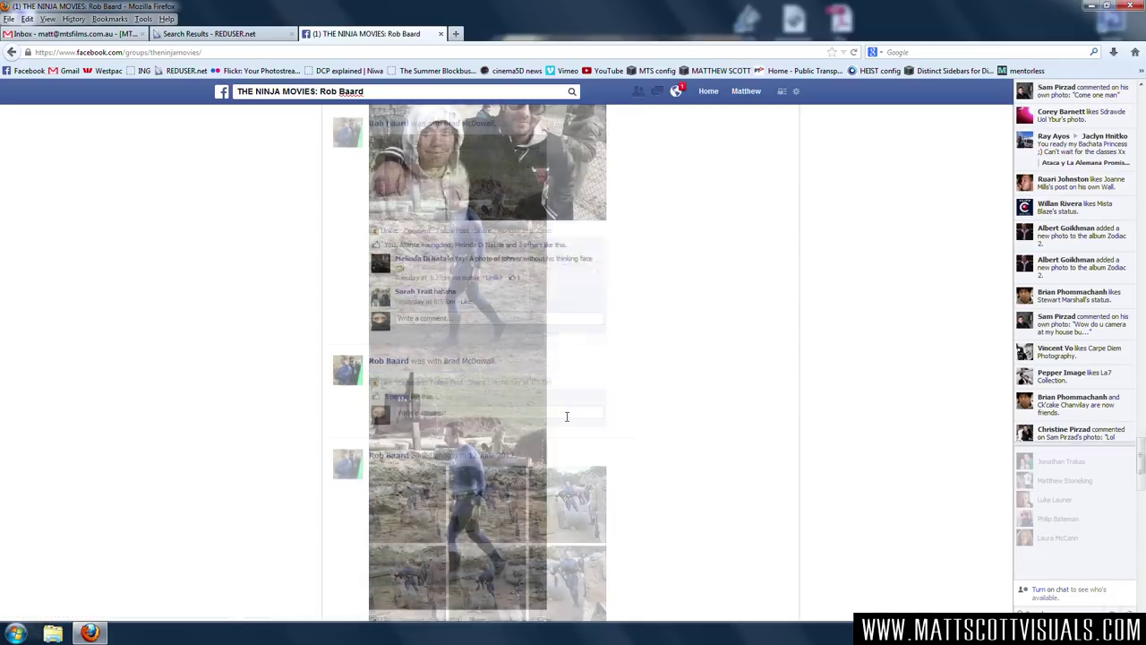
scroll(566, 421, down, 15)
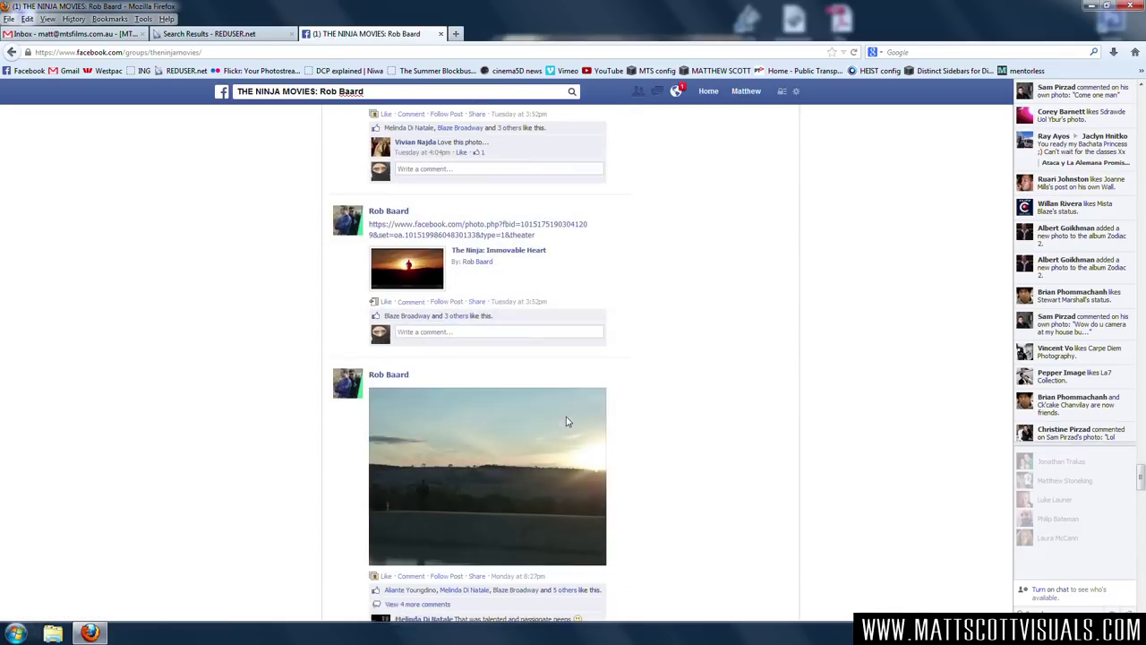
scroll(567, 422, down, 20)
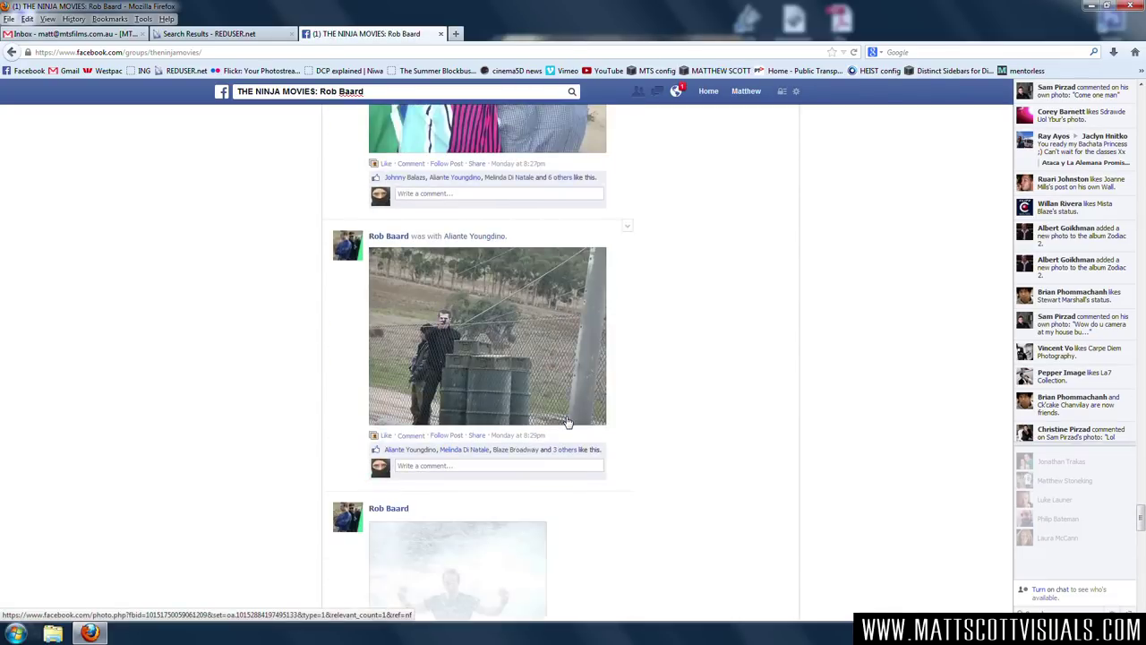
scroll(566, 421, down, 15)
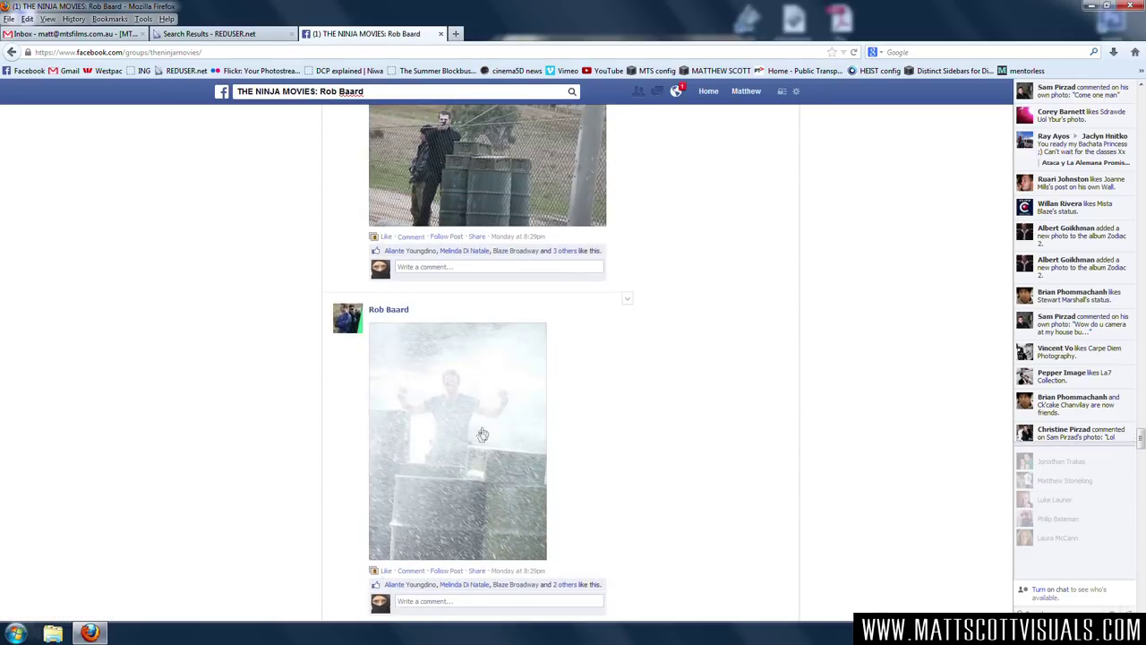